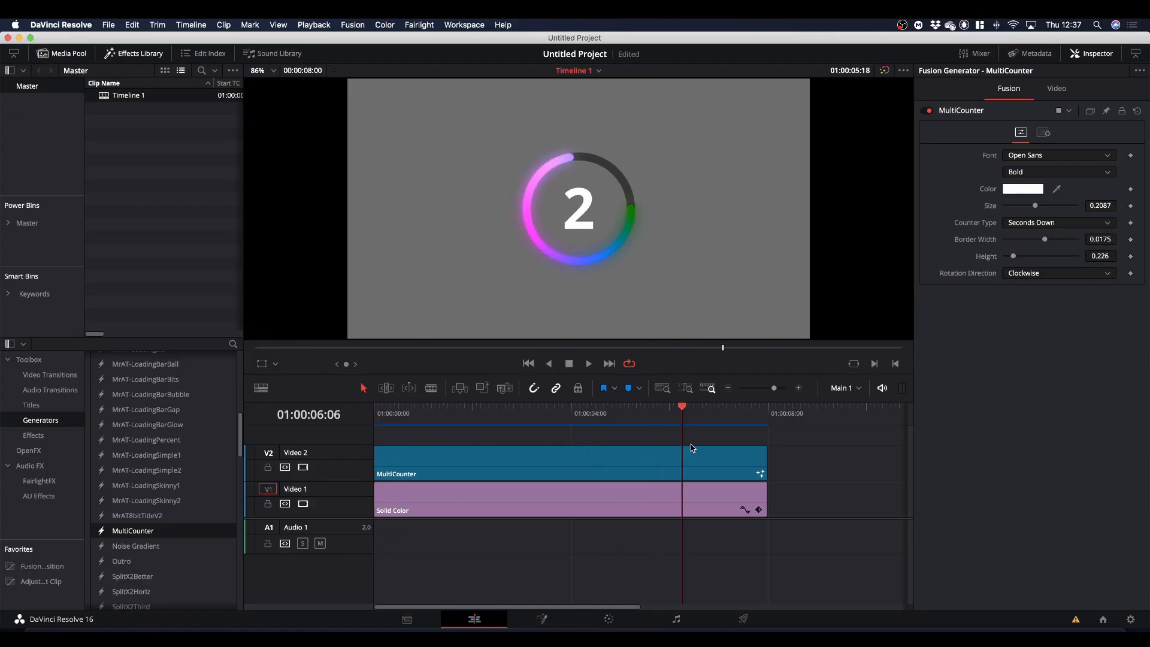
Scrub the start of the timeline to preview the MultiCounter countdown.
{"action": "left_click_drag", "start_coordinate": [692, 444], "coordinate": [353, 483]}
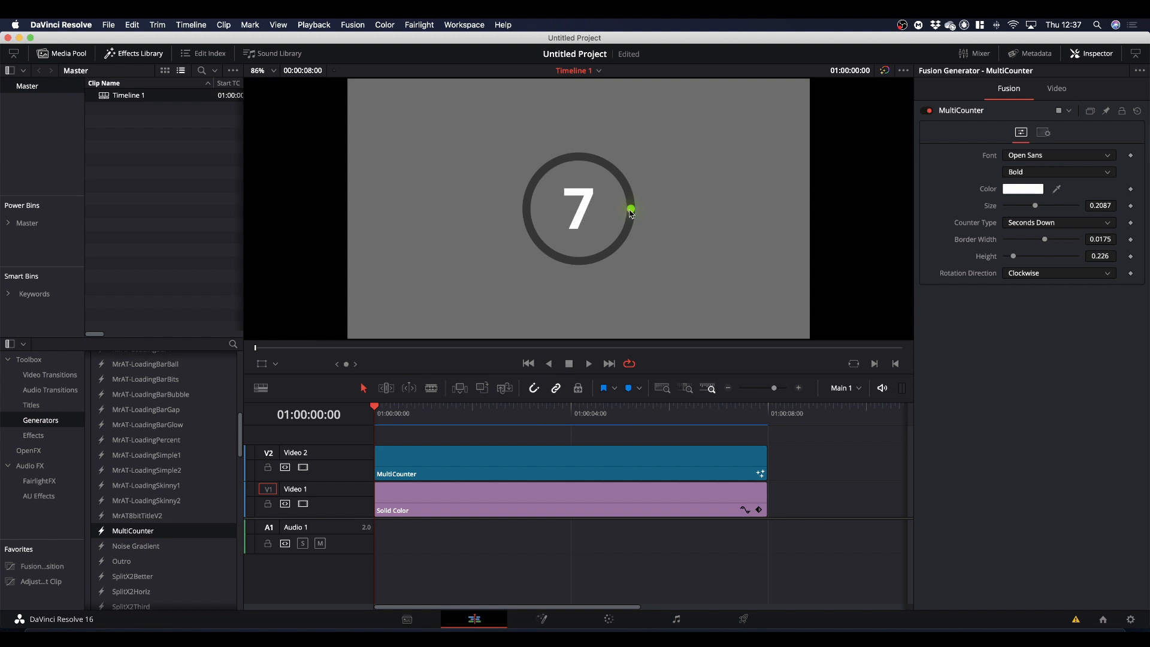
{"action": "left_click_drag", "start_coordinate": [373, 410], "coordinate": [360, 459]}
{"action": "left_click_drag", "start_coordinate": [374, 411], "coordinate": [357, 476]}
Add a Text+ title to Video 2 after the MultiCounter clip and place the playhead over it.
{"action": "left_click", "coordinate": [33, 406]}
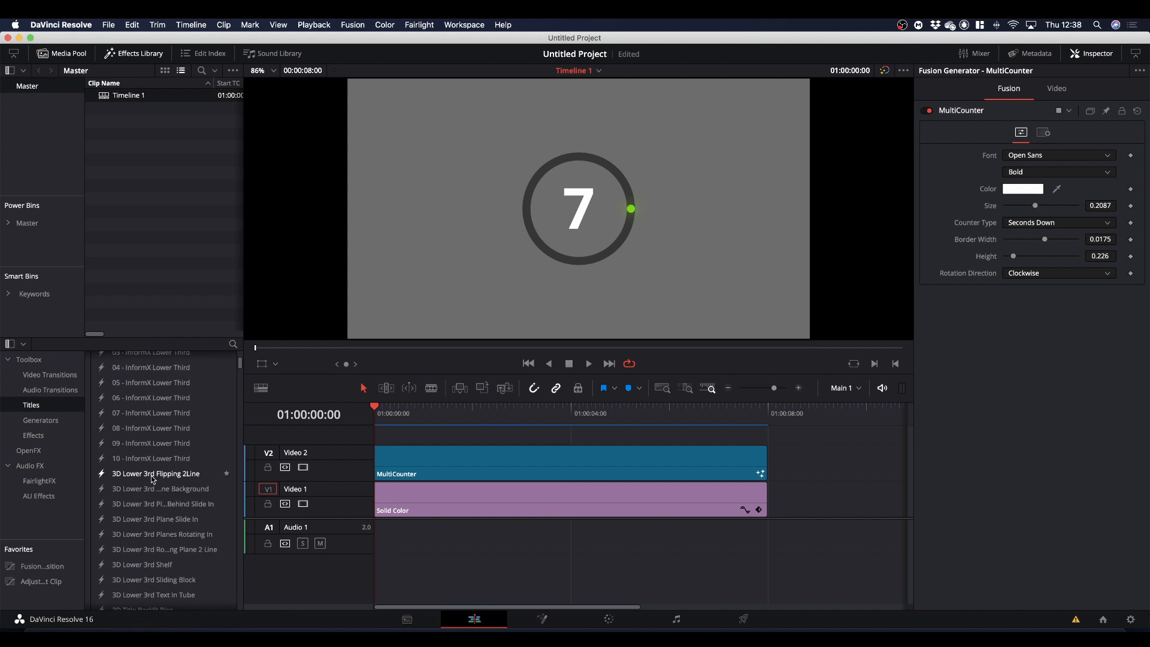
{"action": "scroll", "coordinate": [151, 479], "scroll_direction": "up", "scroll_amount": 5}
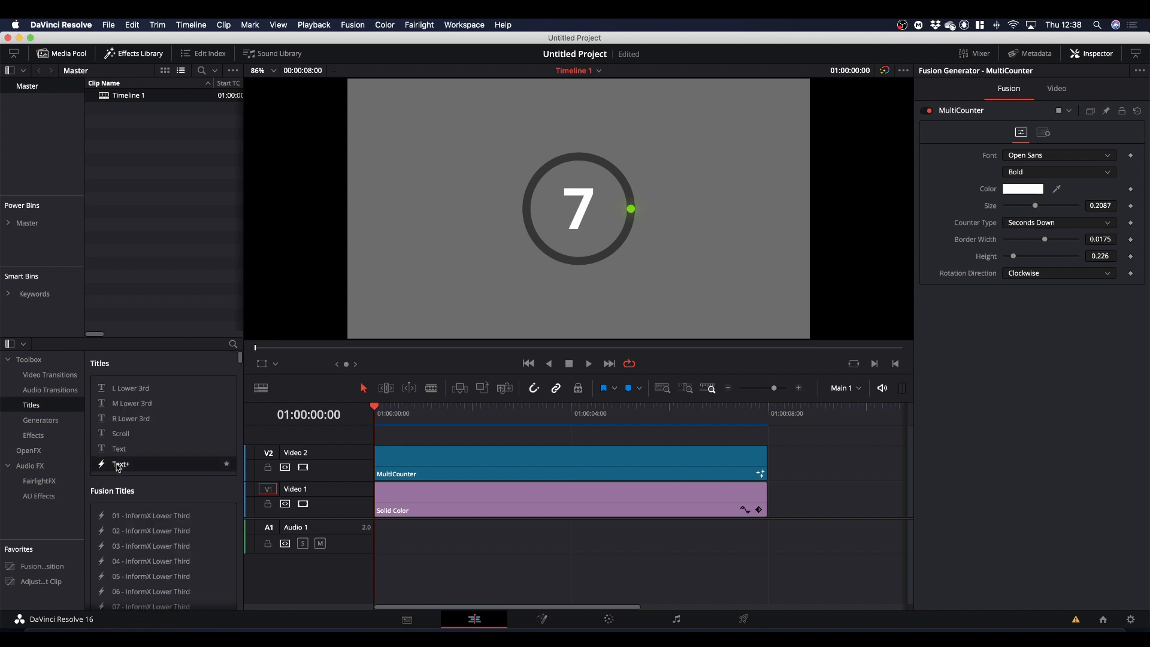
{"action": "left_click_drag", "start_coordinate": [118, 468], "coordinate": [839, 472]}
{"action": "left_click", "coordinate": [836, 412]}
{"action": "left_click", "coordinate": [851, 468]}
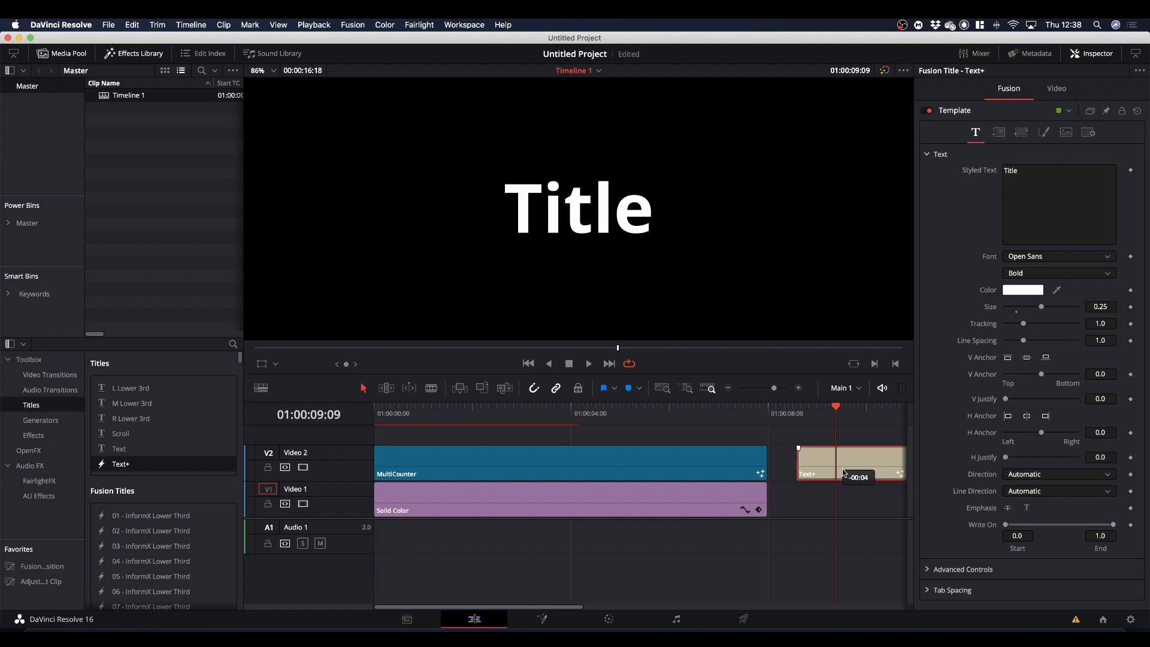
Apply the TimeCode modifier to the title's Styled Text and scrub over the clip to preview it.
{"action": "right_click", "coordinate": [1033, 196]}
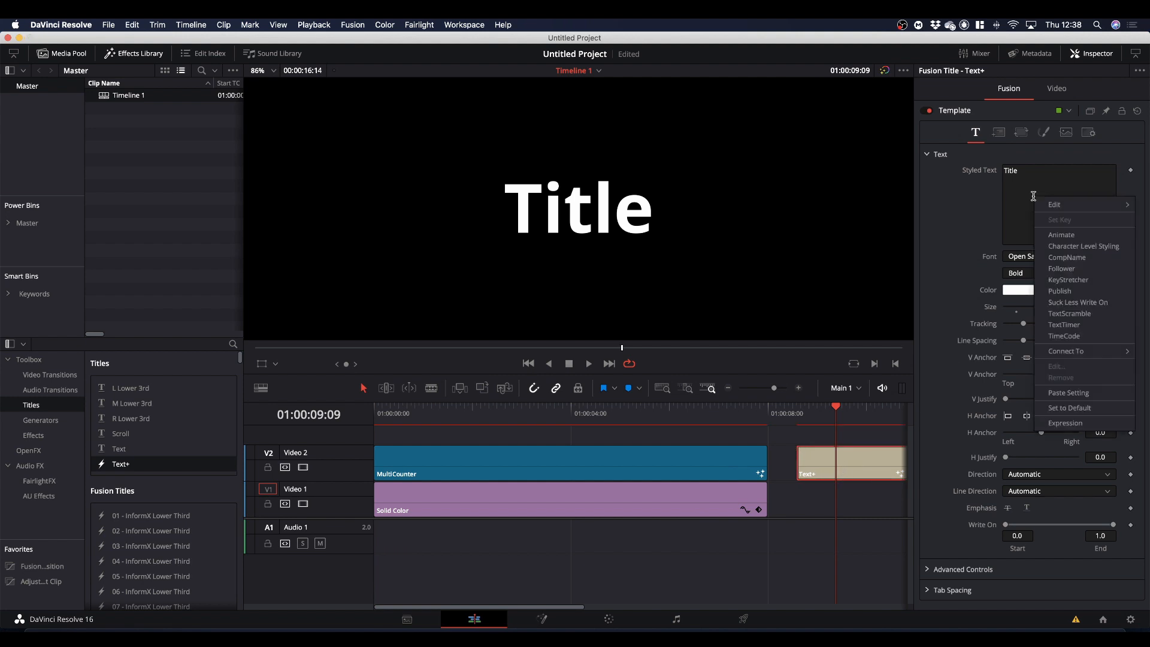
{"action": "left_click", "coordinate": [1067, 336]}
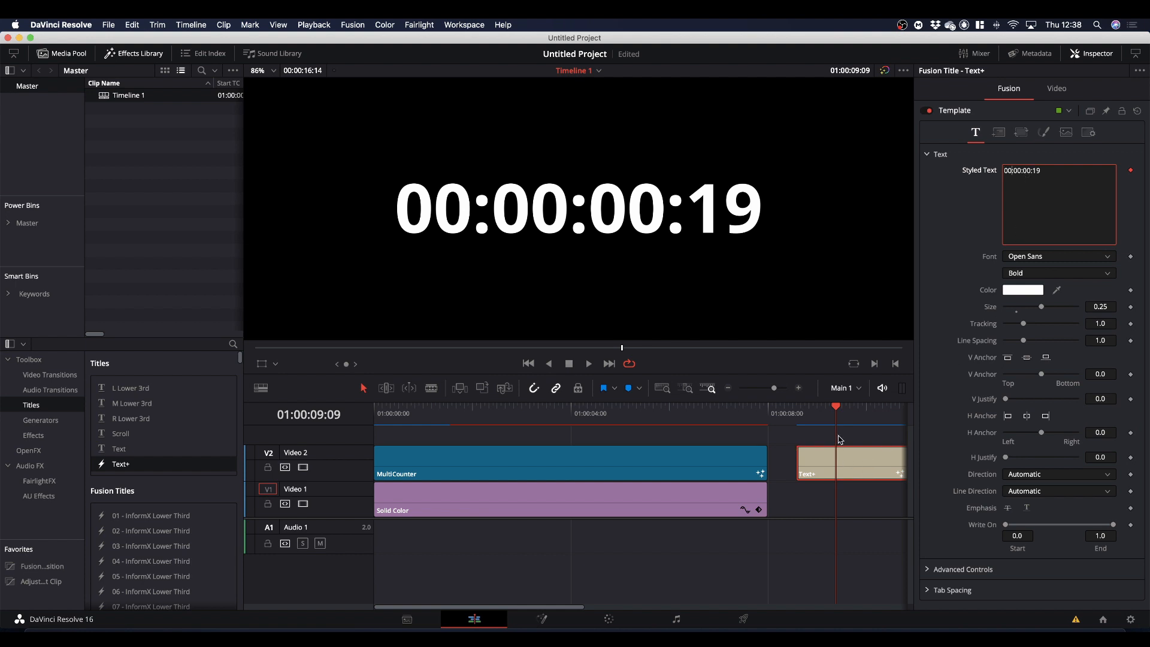
{"action": "mouse_move", "coordinate": [837, 407]}
{"action": "left_mouse_down"}
{"action": "mouse_move", "coordinate": [811, 410]}
{"action": "mouse_move", "coordinate": [886, 419]}
{"action": "mouse_move", "coordinate": [825, 420]}
{"action": "left_mouse_up"}
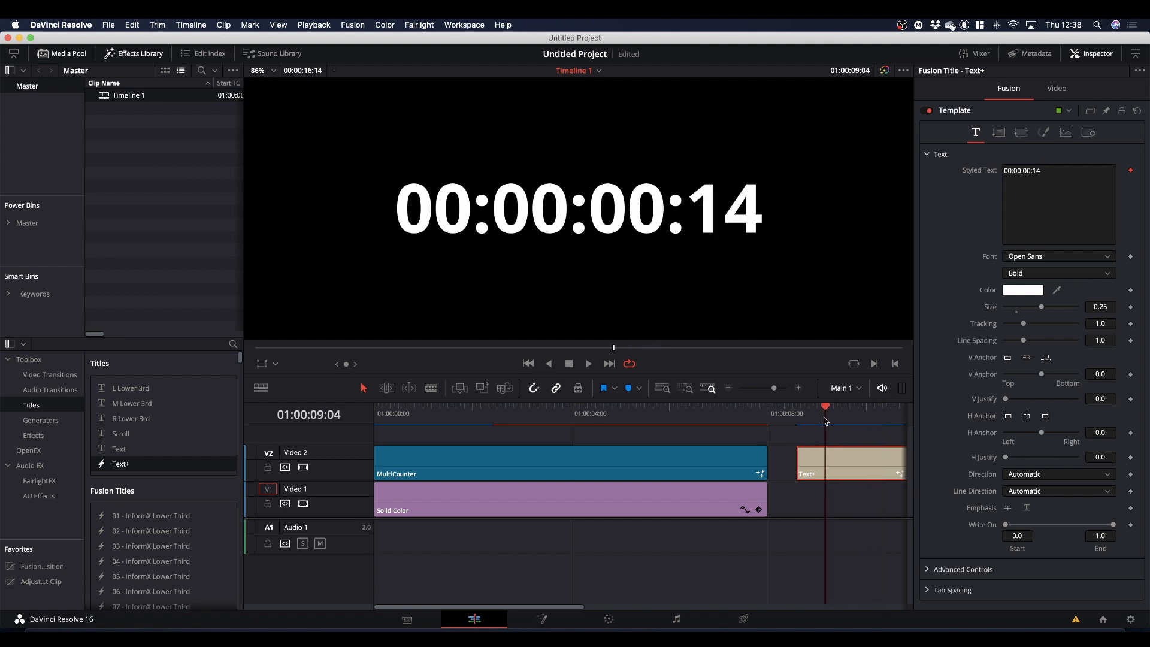
Replace the TimeCode modifier on the title's Styled Text with the TextTimer modifier.
{"action": "right_click", "coordinate": [1040, 193]}
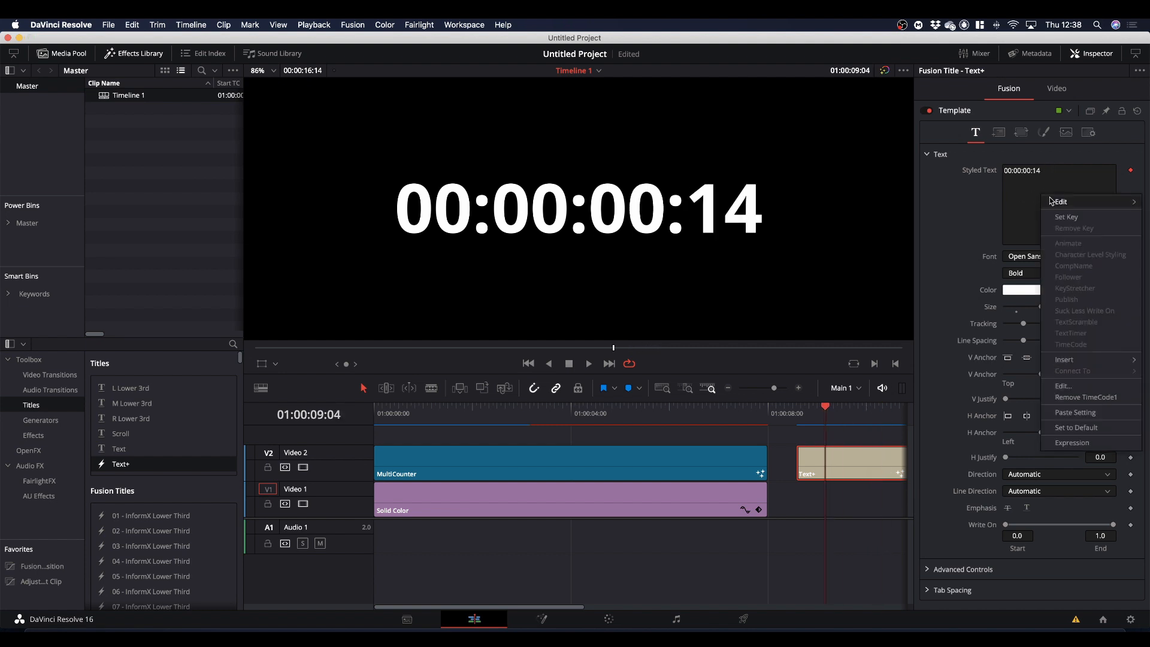
{"action": "left_click", "coordinate": [1065, 398]}
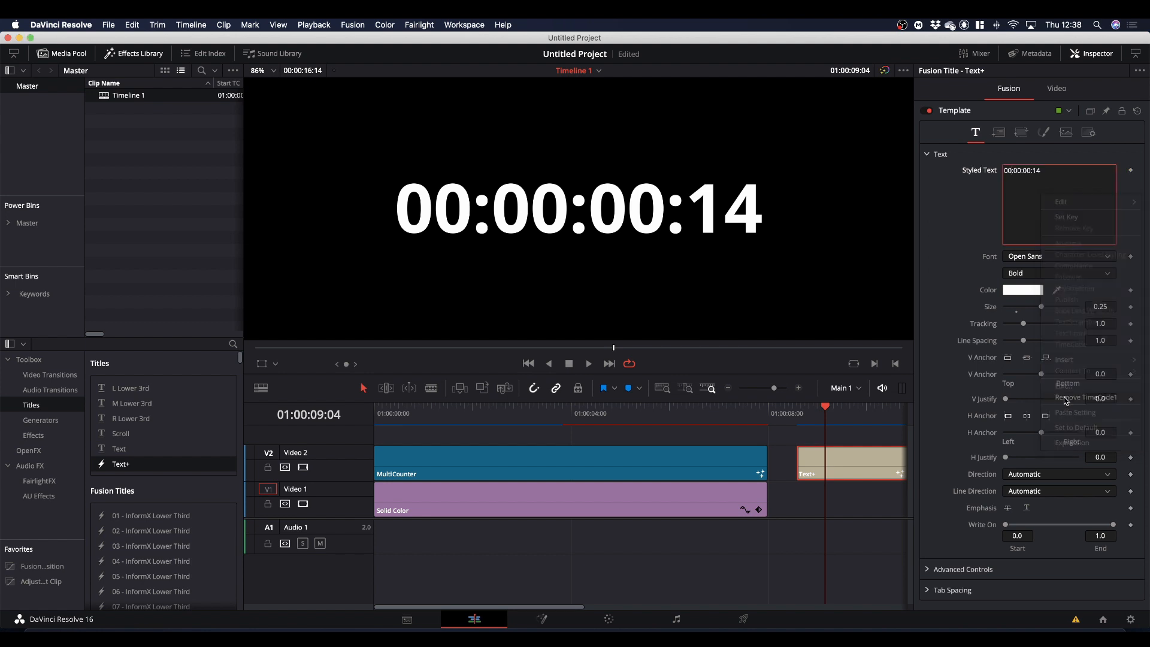
{"action": "right_click", "coordinate": [1027, 216]}
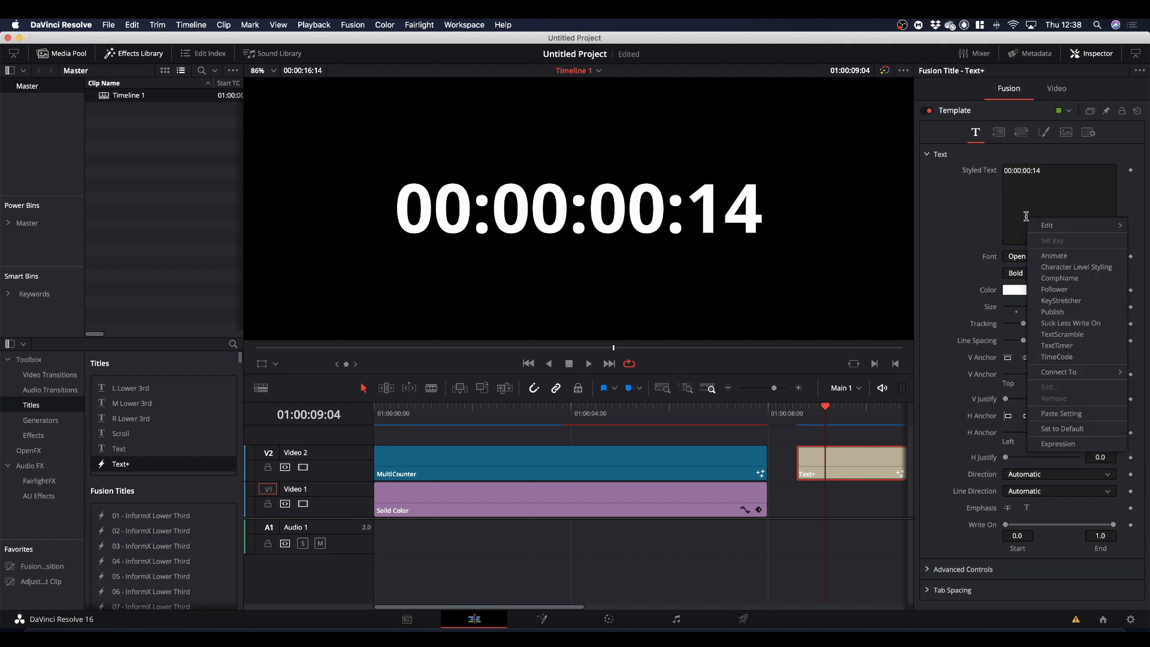
{"action": "left_click", "coordinate": [1057, 347]}
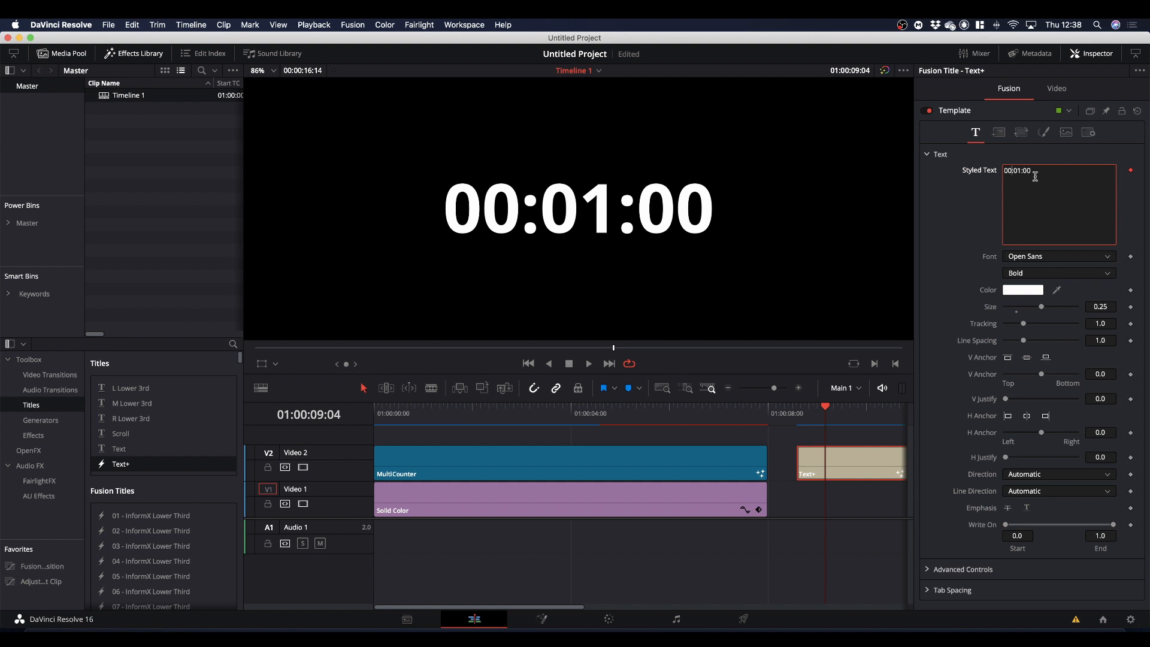
Delete the Text+ title clip from Video 2.
{"action": "left_click", "coordinate": [863, 461]}
{"action": "key", "text": "BackSpace"}
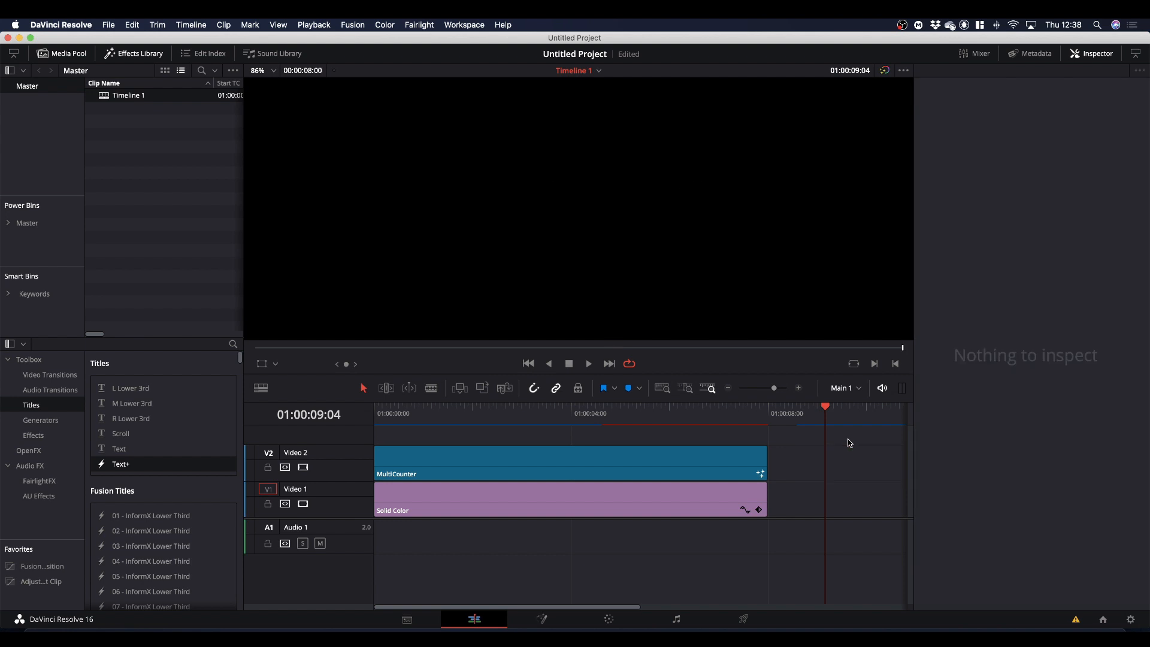
Examine the MultiCounter clip's countdown animation and its Counter Type and Rotation Direction options.
{"action": "left_click_drag", "start_coordinate": [826, 409], "coordinate": [513, 450]}
{"action": "left_click", "coordinate": [514, 450]}
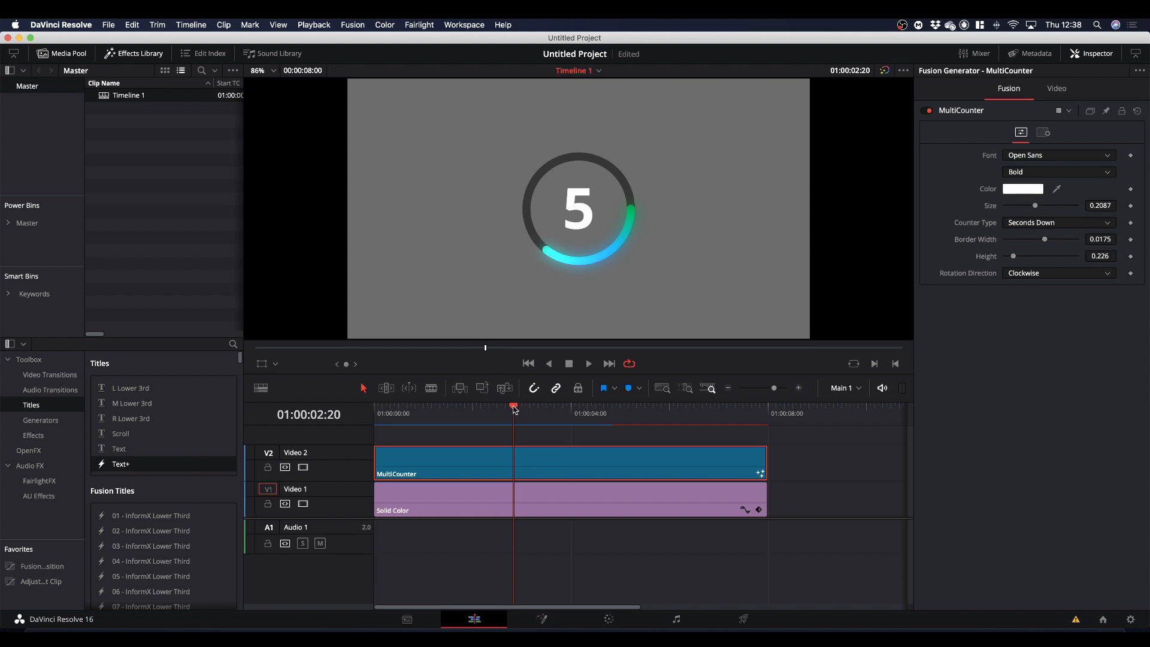
{"action": "left_click_drag", "start_coordinate": [515, 410], "coordinate": [512, 457]}
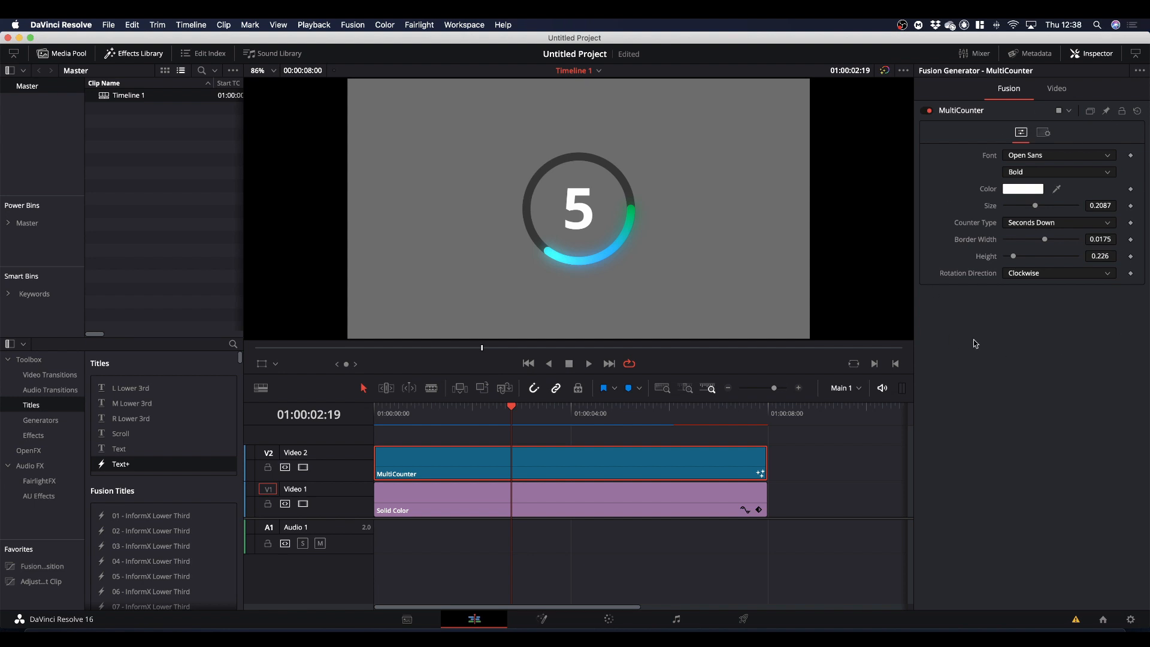
{"action": "left_click", "coordinate": [1022, 226]}
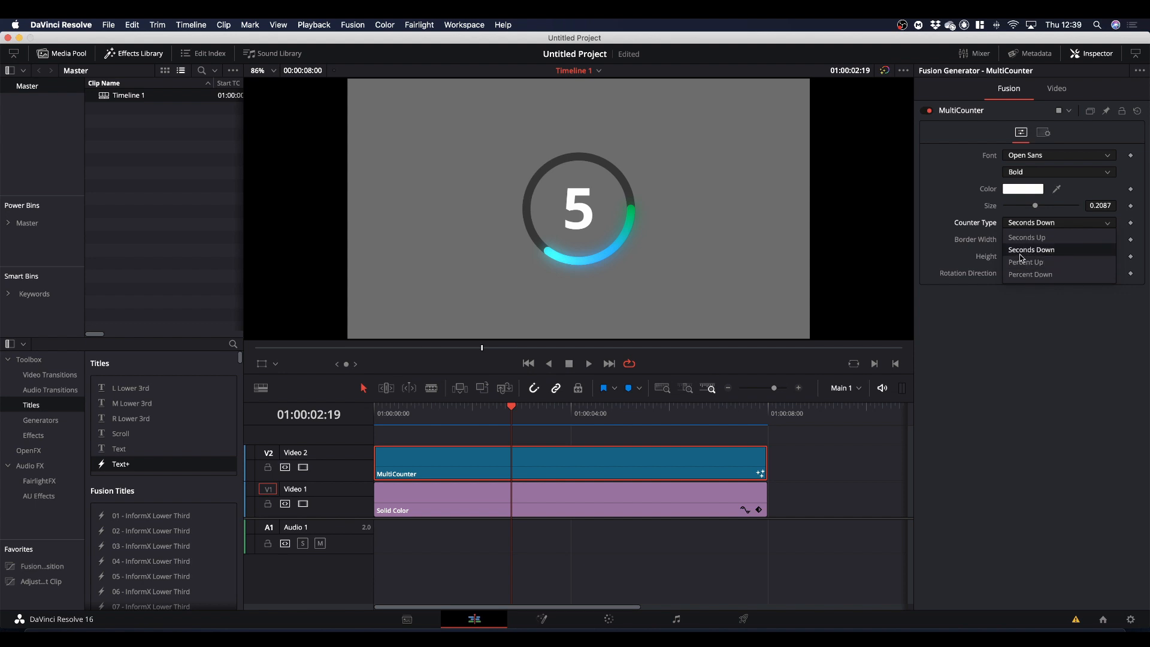
{"action": "left_click", "coordinate": [1024, 290]}
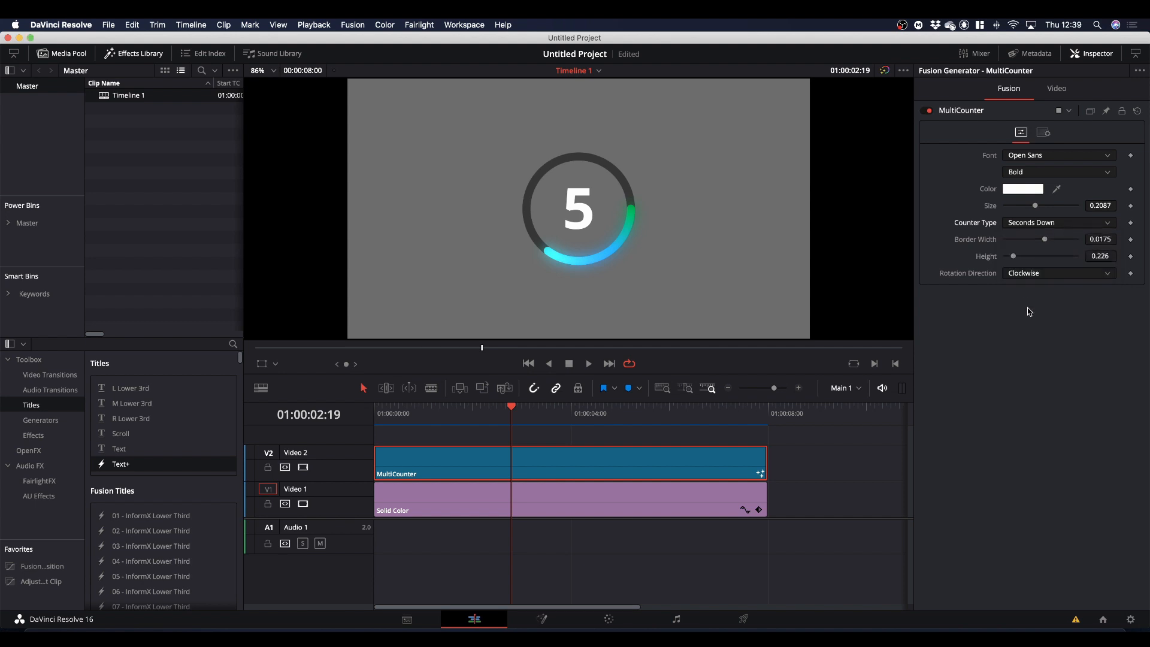
{"action": "left_click", "coordinate": [1026, 278]}
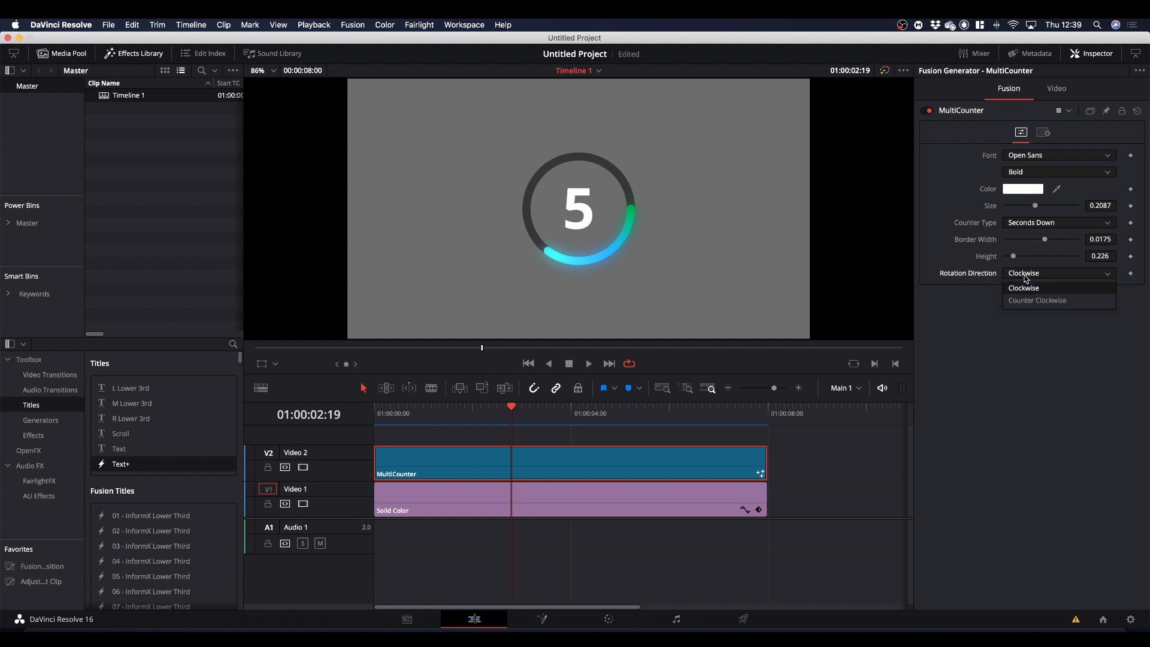
{"action": "left_click", "coordinate": [1036, 363]}
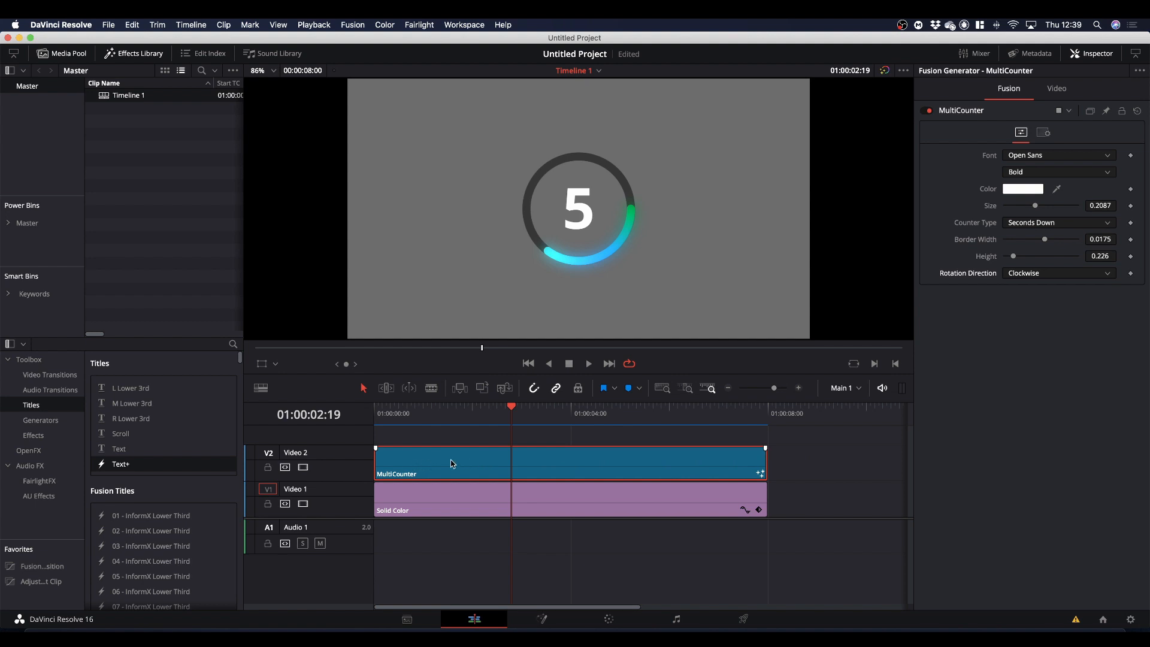
{"action": "left_click_drag", "start_coordinate": [514, 410], "coordinate": [473, 449]}
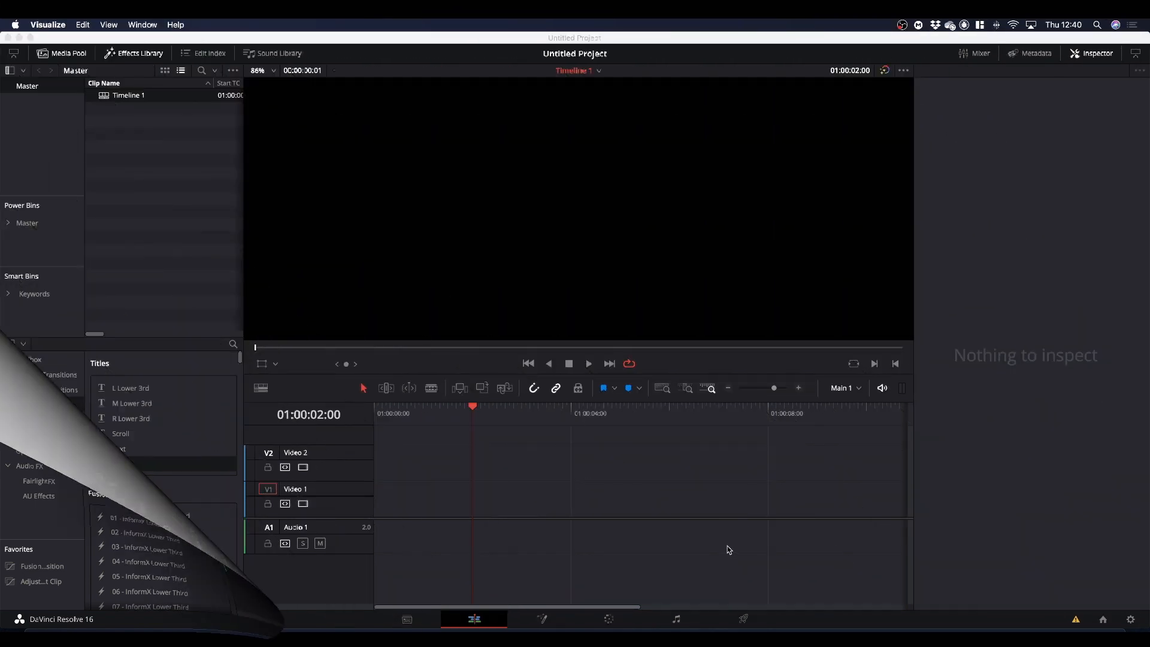
Add a Fusion Composition effect to Video 1 at the start of the empty timeline.
{"action": "left_click", "coordinate": [139, 54]}
{"action": "left_click", "coordinate": [137, 53]}
{"action": "left_click", "coordinate": [129, 55]}
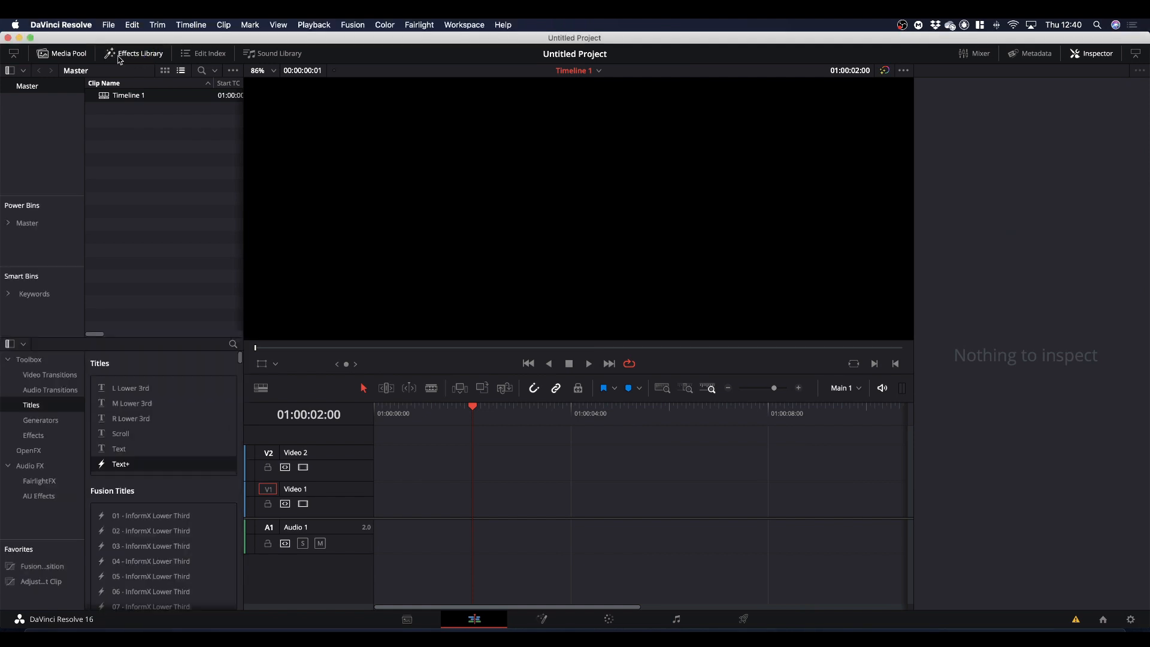
{"action": "left_click", "coordinate": [34, 436]}
{"action": "left_click_drag", "start_coordinate": [146, 408], "coordinate": [376, 544]}
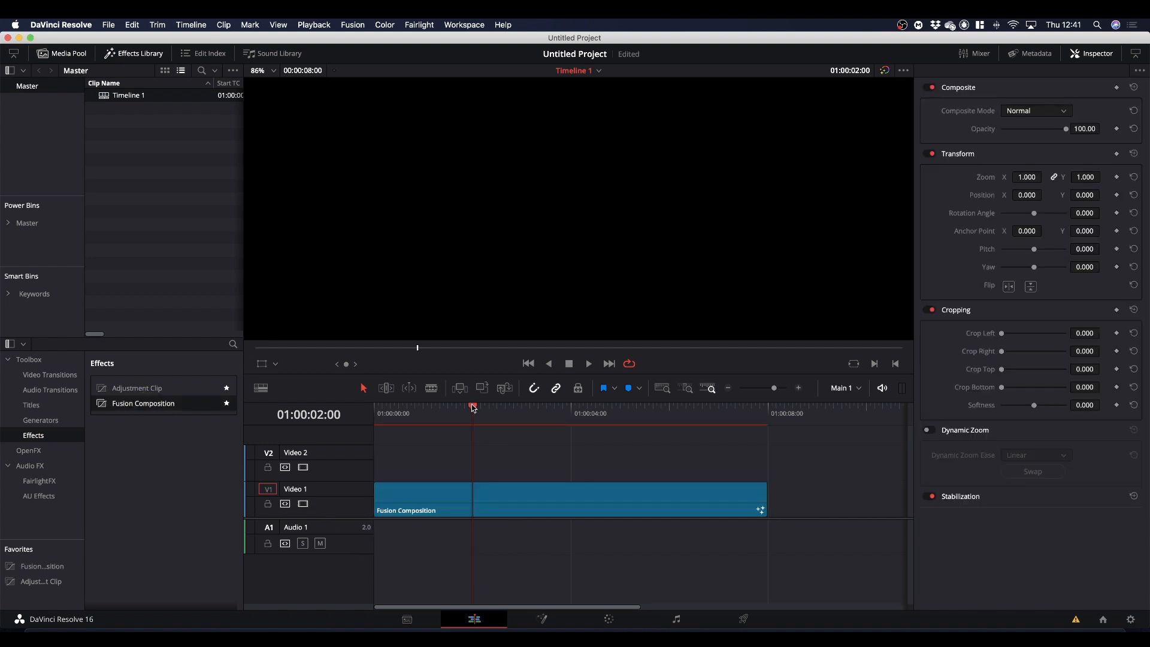
Open the Fusion Composition clip on the Fusion page and move MediaOut1 to the lower right of the node graph.
{"action": "left_click_drag", "start_coordinate": [473, 408], "coordinate": [499, 408]}
{"action": "left_click", "coordinate": [496, 500]}
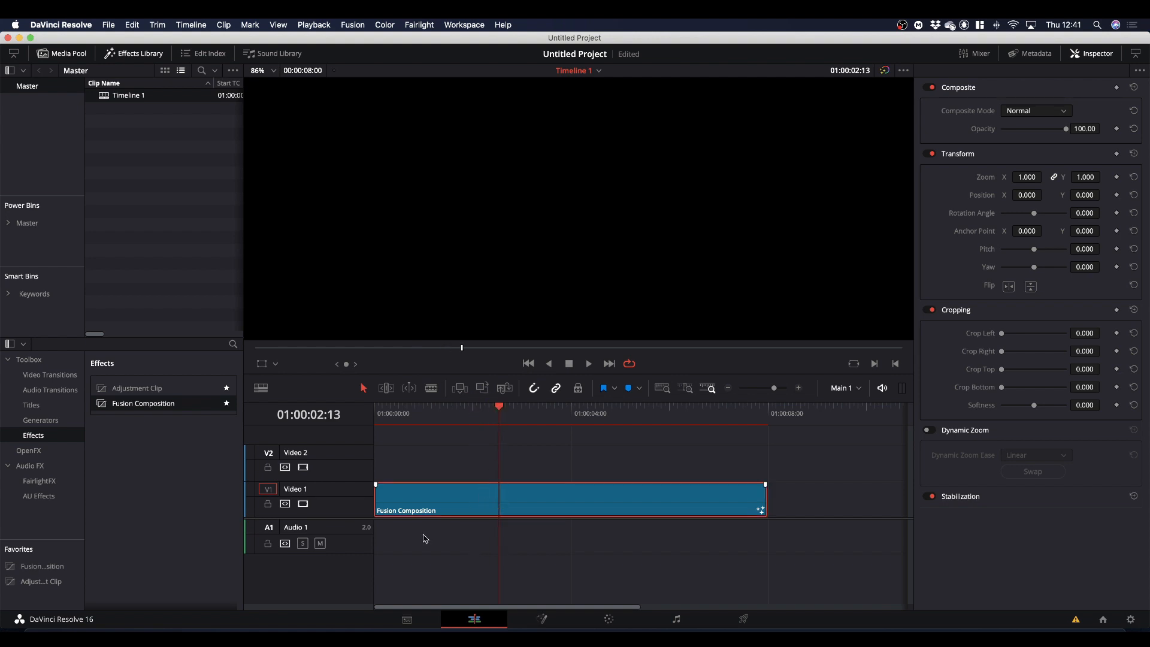
{"action": "left_click", "coordinate": [542, 619]}
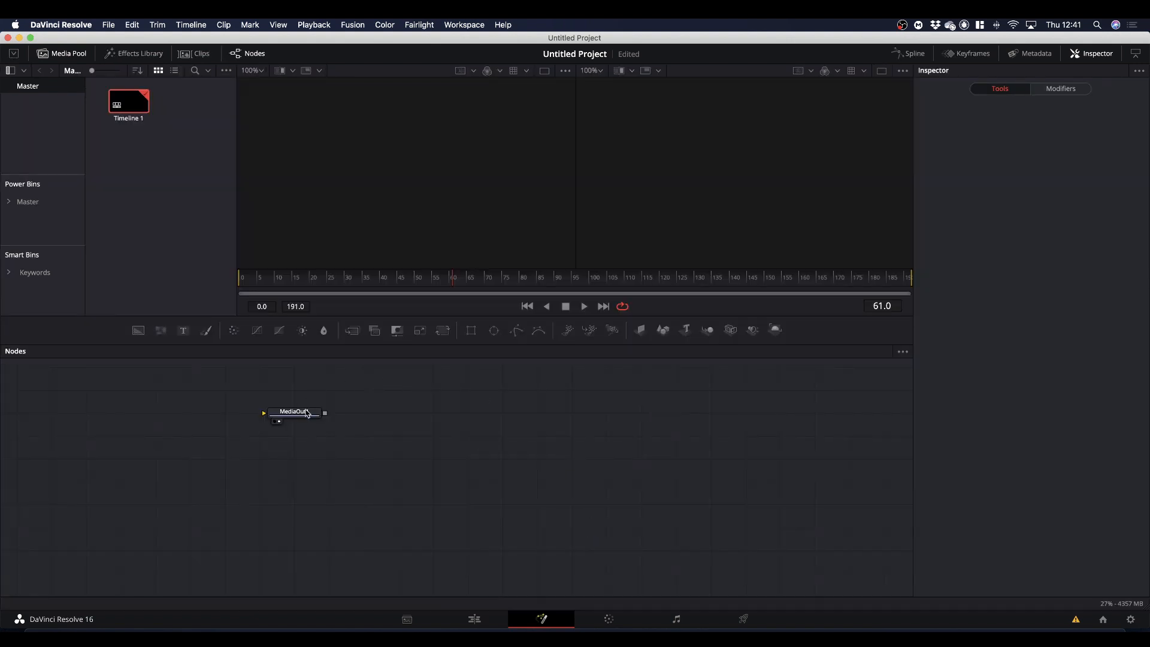
{"action": "left_click_drag", "start_coordinate": [307, 413], "coordinate": [833, 524]}
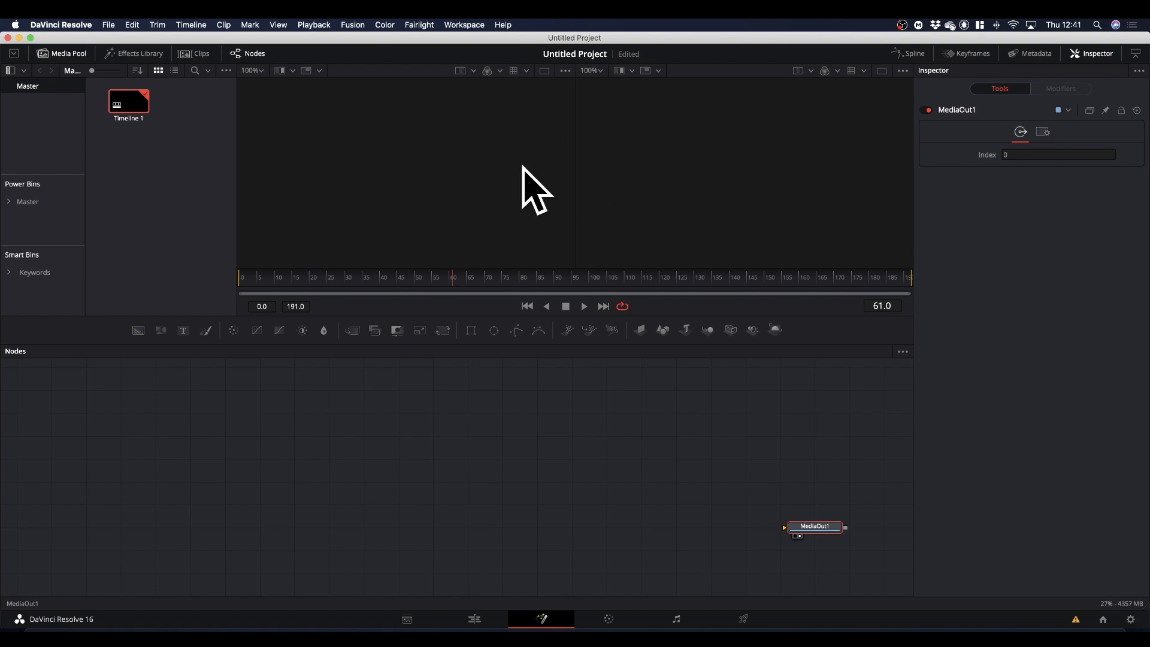
Add a Background node, set its type to Vertical, and show it in the first viewer.
{"action": "left_click_drag", "start_coordinate": [142, 344], "coordinate": [391, 406]}
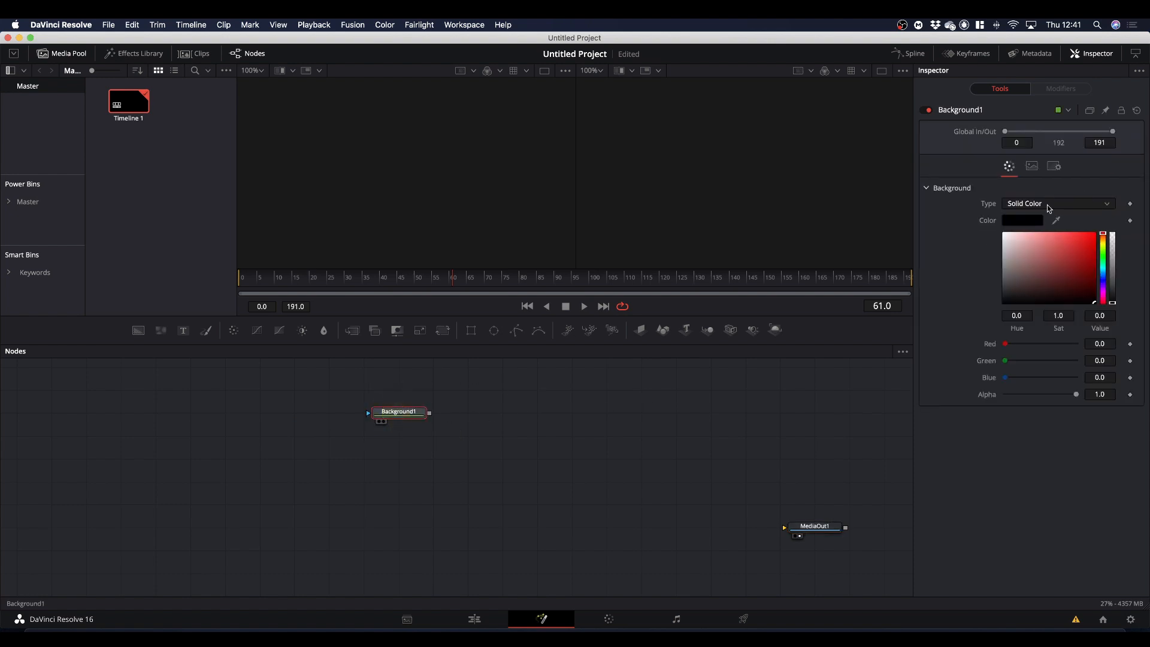
{"action": "left_click", "coordinate": [1024, 205]}
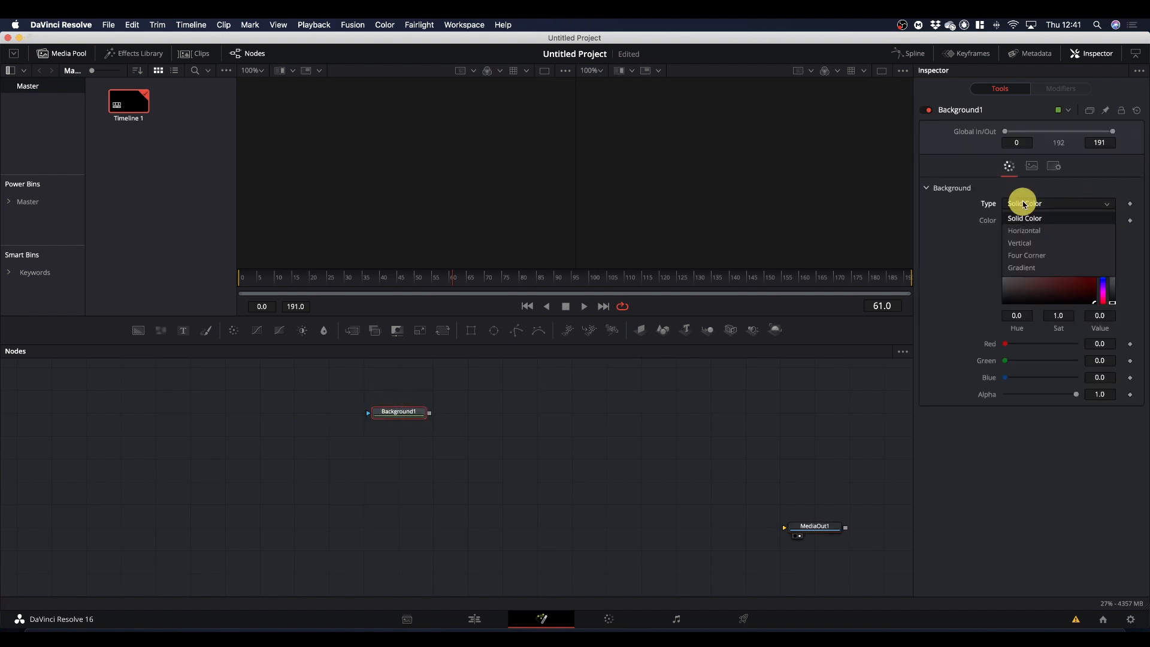
{"action": "left_click", "coordinate": [1023, 243]}
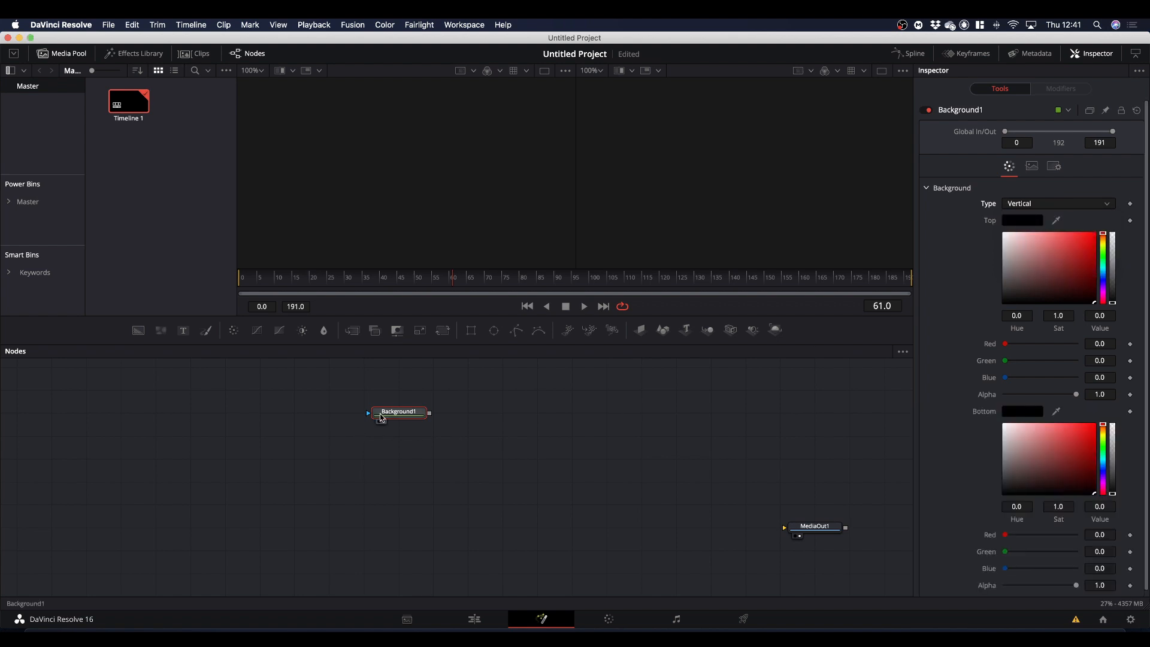
{"action": "left_click_drag", "start_coordinate": [408, 412], "coordinate": [459, 187]}
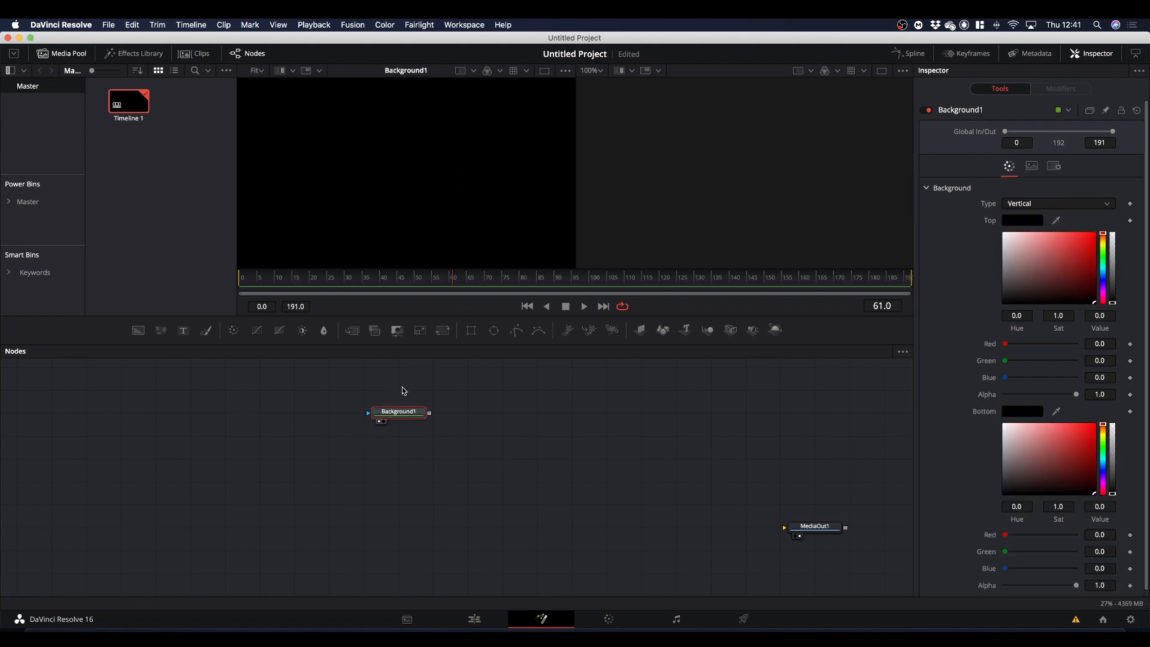
Set the gradient's top color to red with hue 0.024 and its bottom color to lime green with hue 0.216.
{"action": "left_click_drag", "start_coordinate": [1084, 272], "coordinate": [1104, 236]}
{"action": "left_click", "coordinate": [1104, 235]}
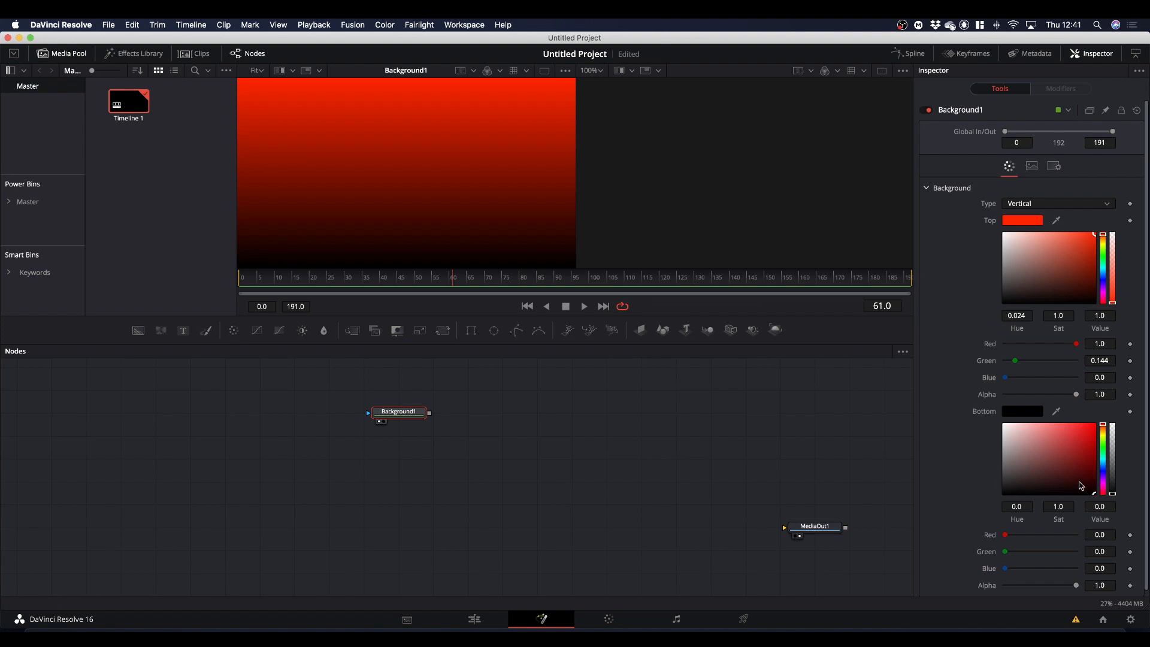
{"action": "left_click_drag", "start_coordinate": [1105, 429], "coordinate": [1096, 405]}
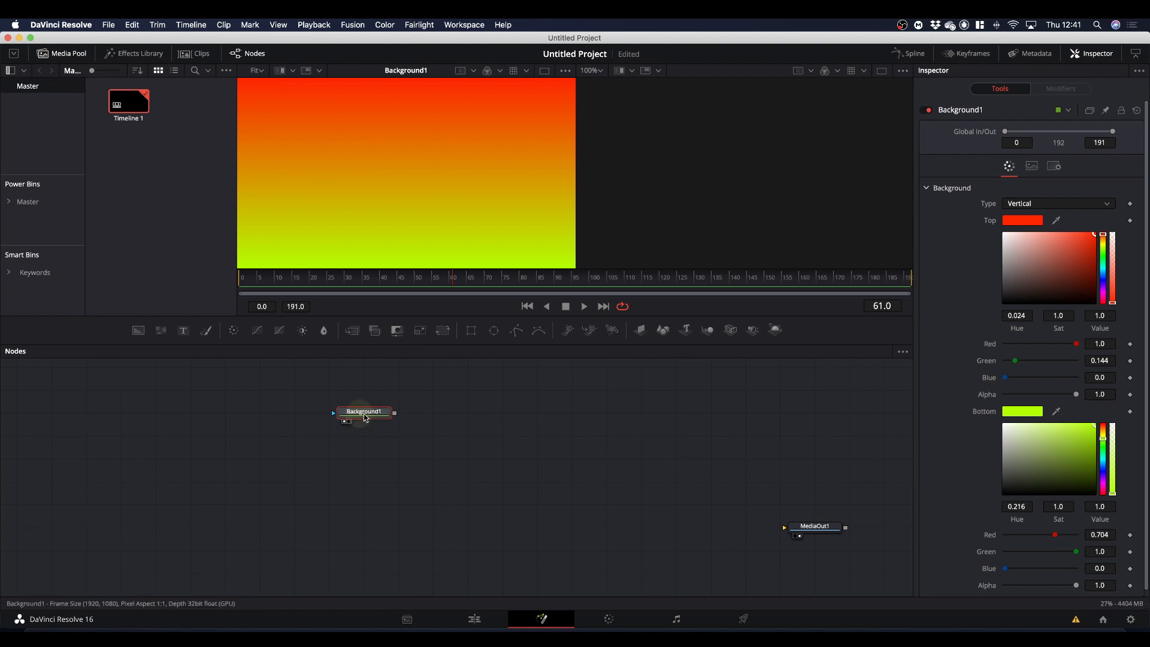
Mask Background1 with an Ellipse, turn off Solid, and set the border width to 0.016 to form a ring.
{"action": "left_click_drag", "start_coordinate": [494, 330], "coordinate": [339, 410]}
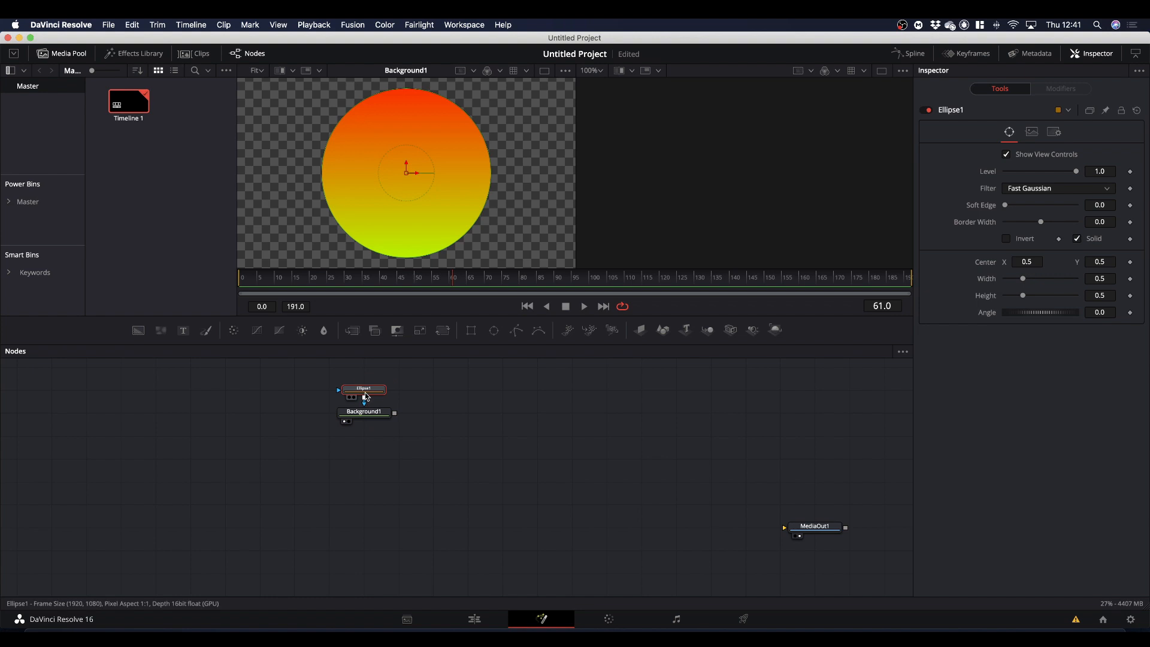
{"action": "left_click", "coordinate": [1077, 239]}
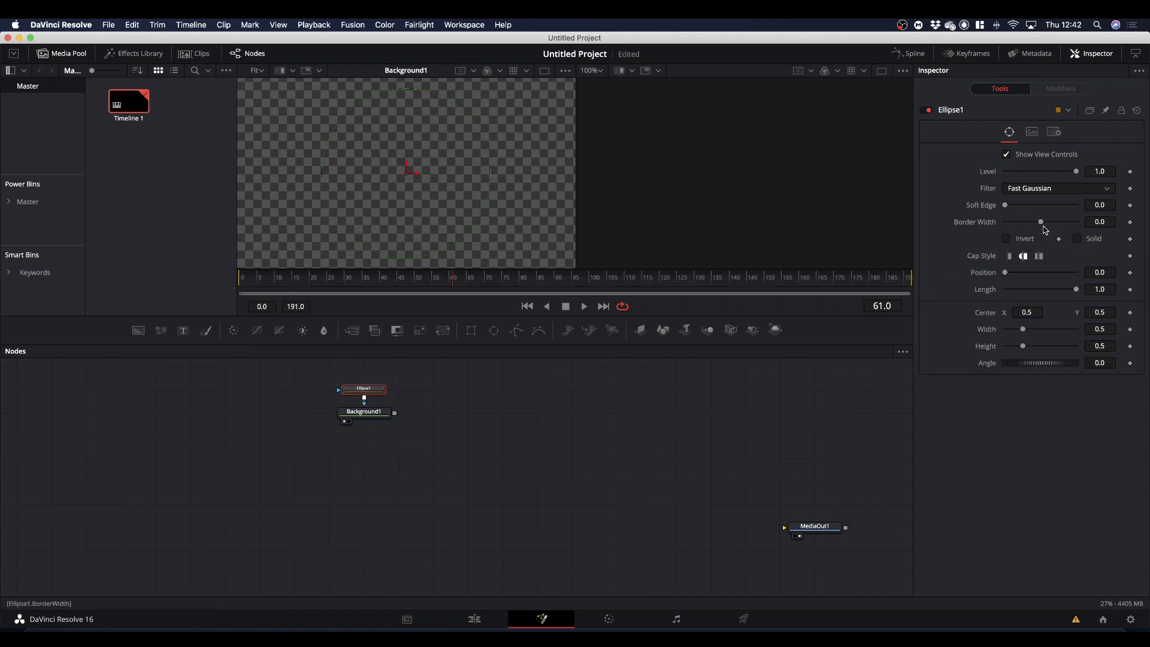
{"action": "left_click_drag", "start_coordinate": [1043, 225], "coordinate": [1045, 225]}
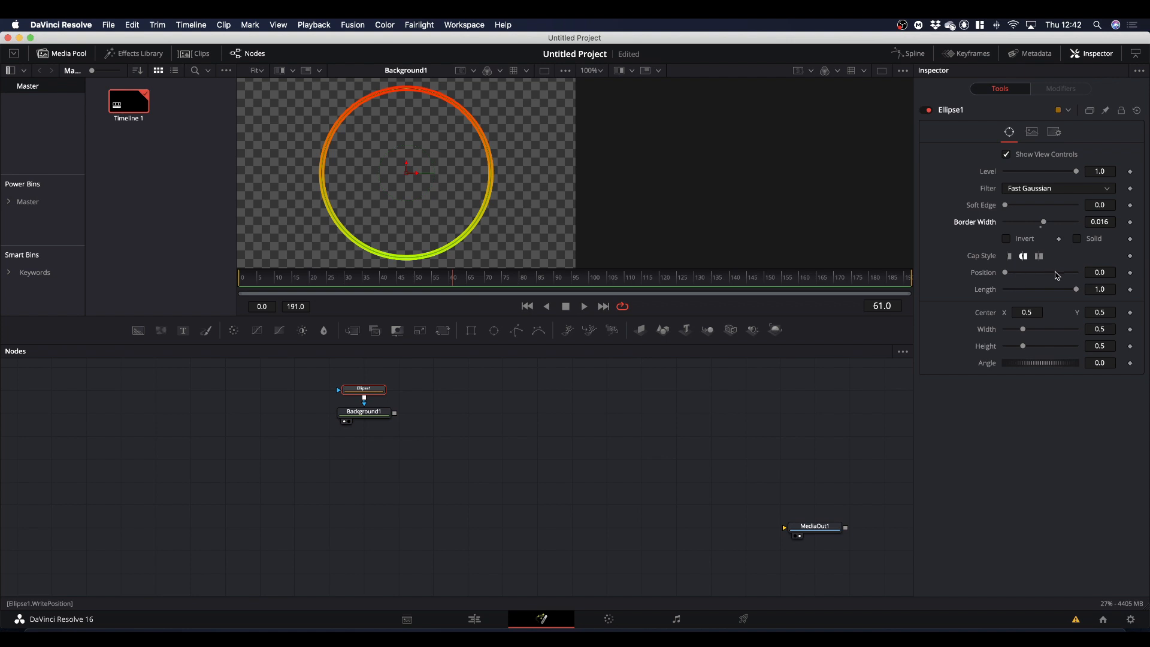
Try out different Length and Position values on the ellipse ring.
{"action": "mouse_move", "coordinate": [1077, 290]}
{"action": "left_mouse_down"}
{"action": "mouse_move", "coordinate": [981, 298]}
{"action": "mouse_move", "coordinate": [1132, 289]}
{"action": "left_mouse_up"}
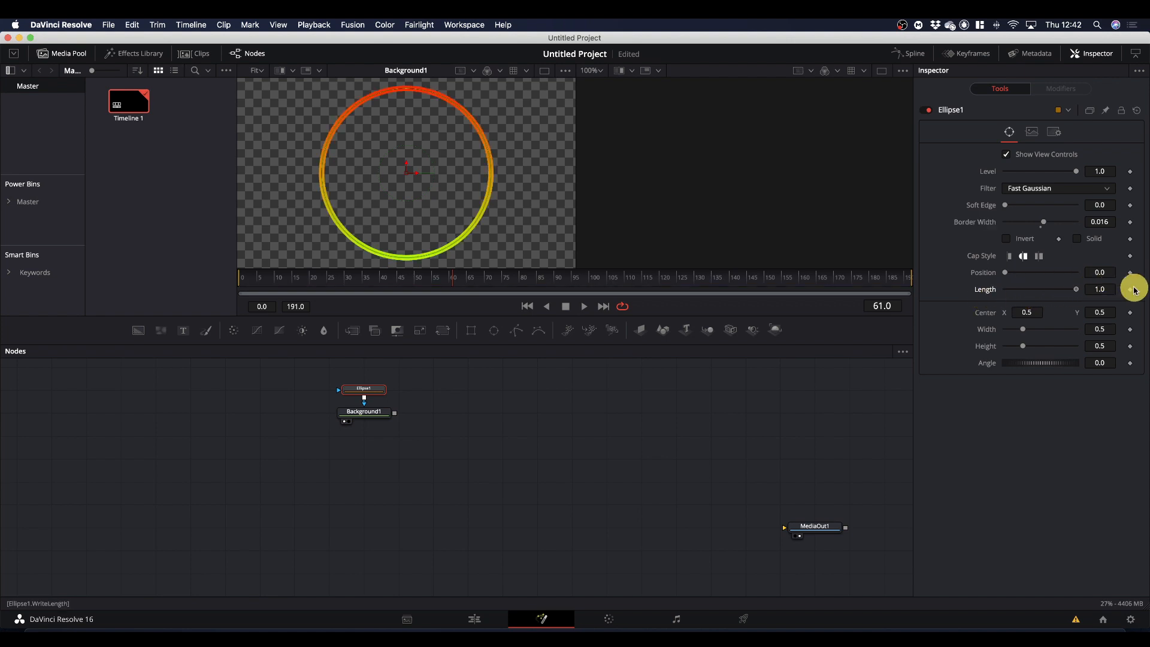
{"action": "left_click_drag", "start_coordinate": [1006, 273], "coordinate": [967, 282]}
{"action": "mouse_move", "coordinate": [1081, 292]}
{"action": "left_mouse_down"}
{"action": "mouse_move", "coordinate": [980, 298]}
{"action": "mouse_move", "coordinate": [1100, 298]}
{"action": "left_mouse_up"}
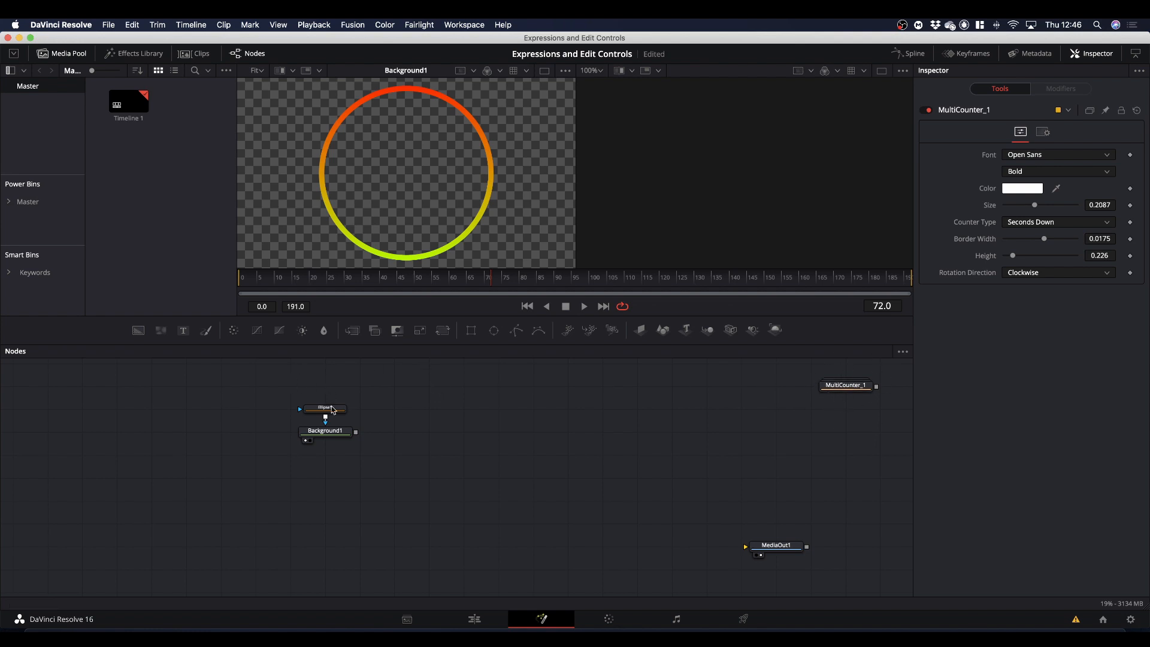
Start a new custom control on Ellipse1 named Direction, with type Number on the User page.
{"action": "left_click", "coordinate": [329, 411]}
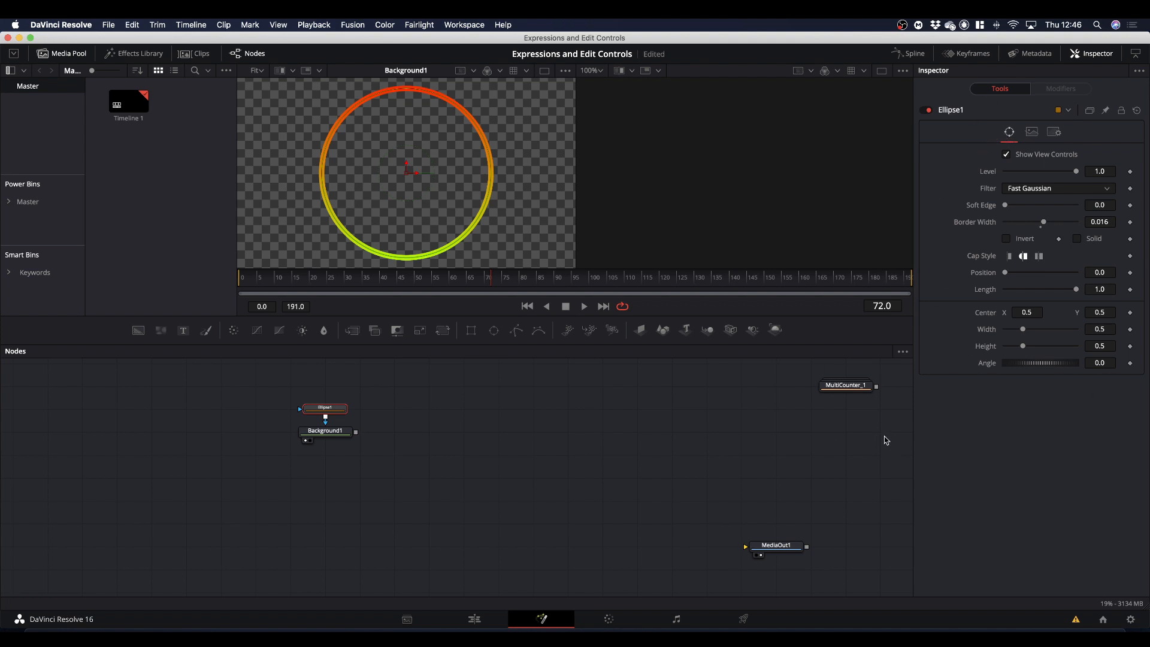
{"action": "right_click", "coordinate": [330, 411]}
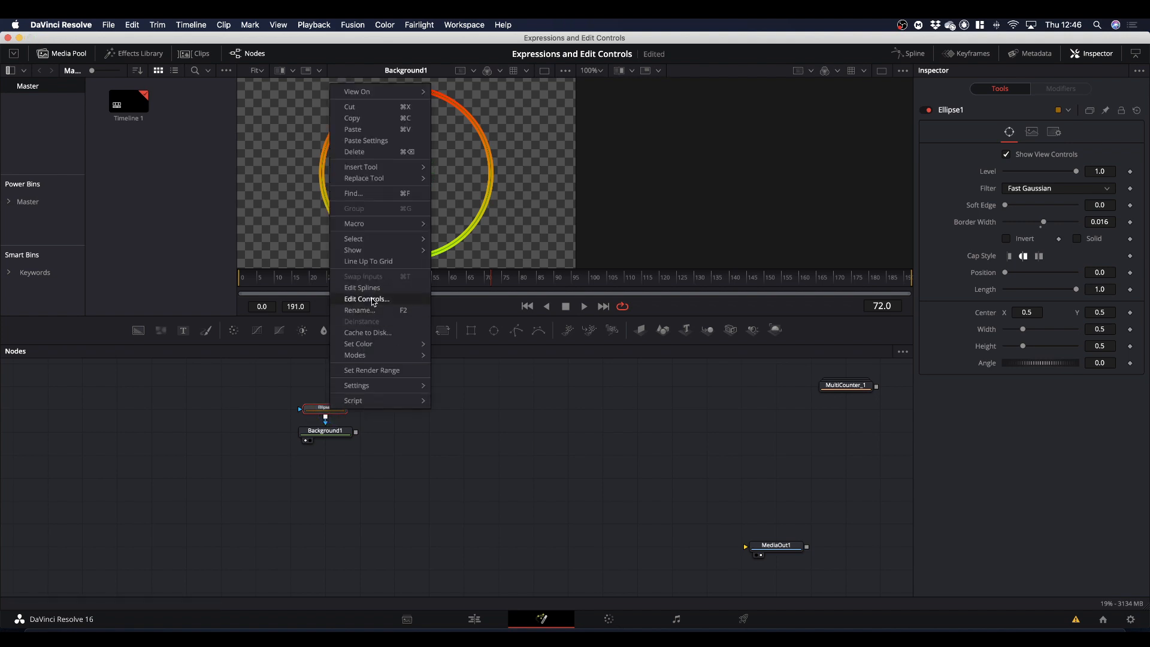
{"action": "left_click", "coordinate": [953, 135]}
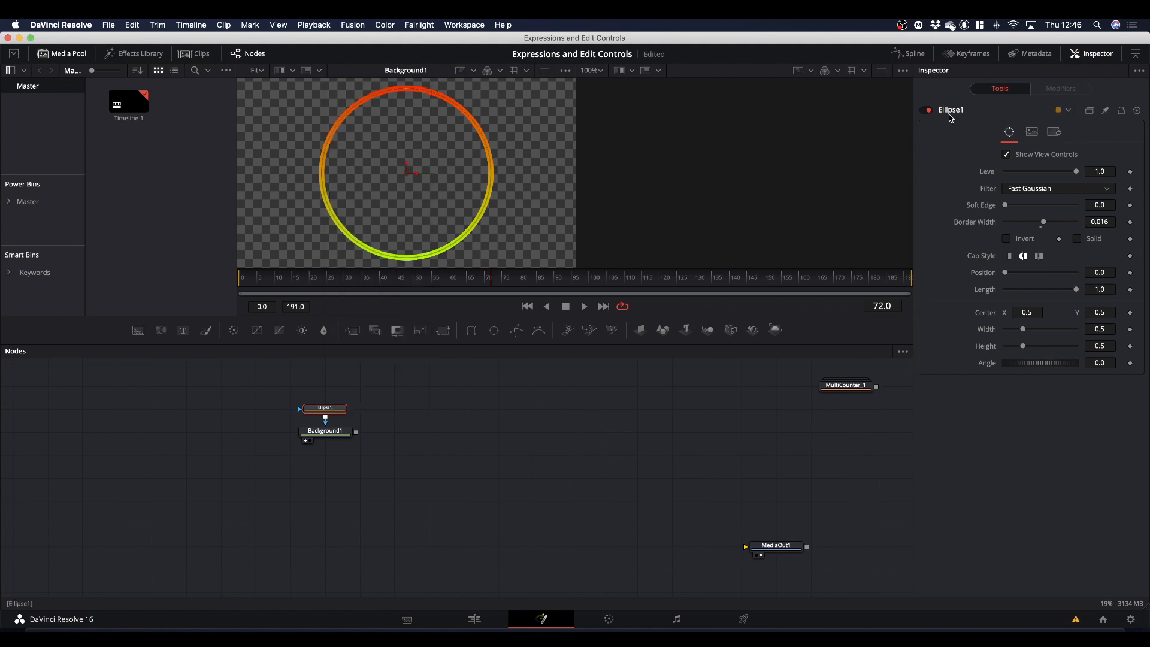
{"action": "right_click", "coordinate": [948, 114]}
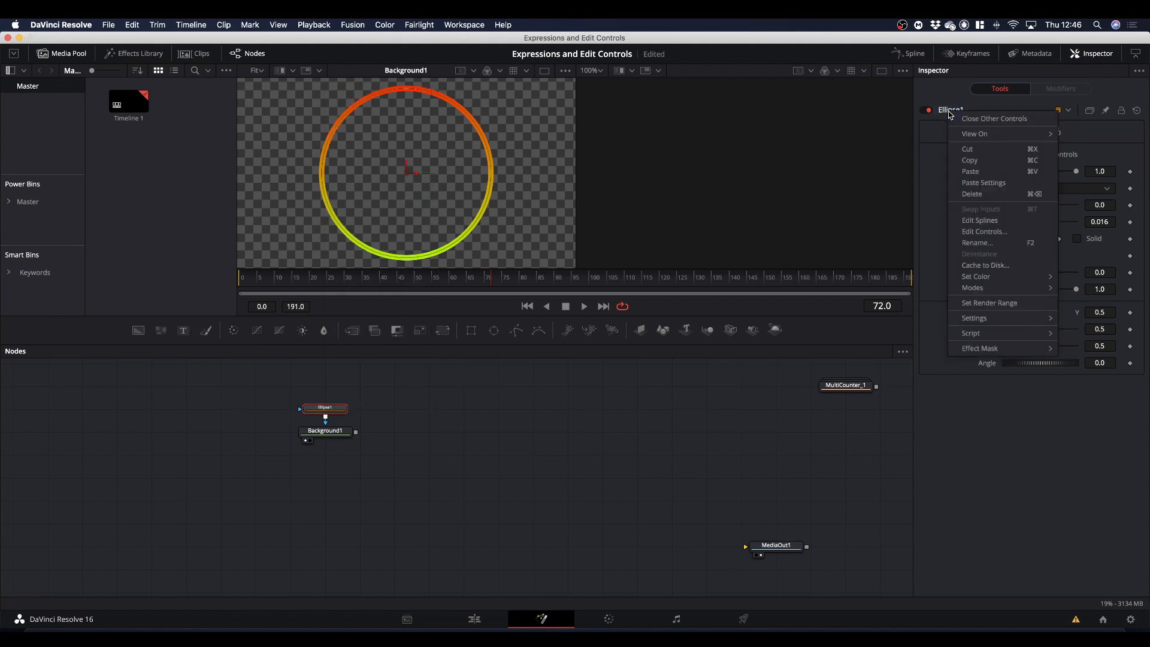
{"action": "left_click", "coordinate": [985, 233]}
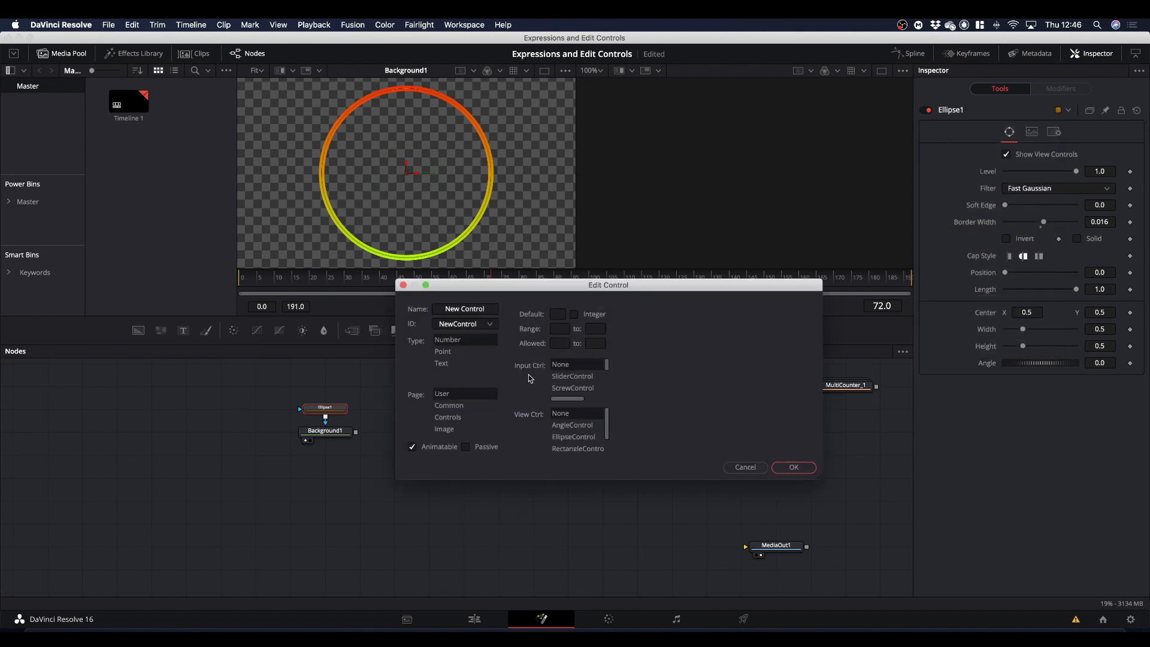
{"action": "left_click_drag", "start_coordinate": [595, 288], "coordinate": [563, 292]}
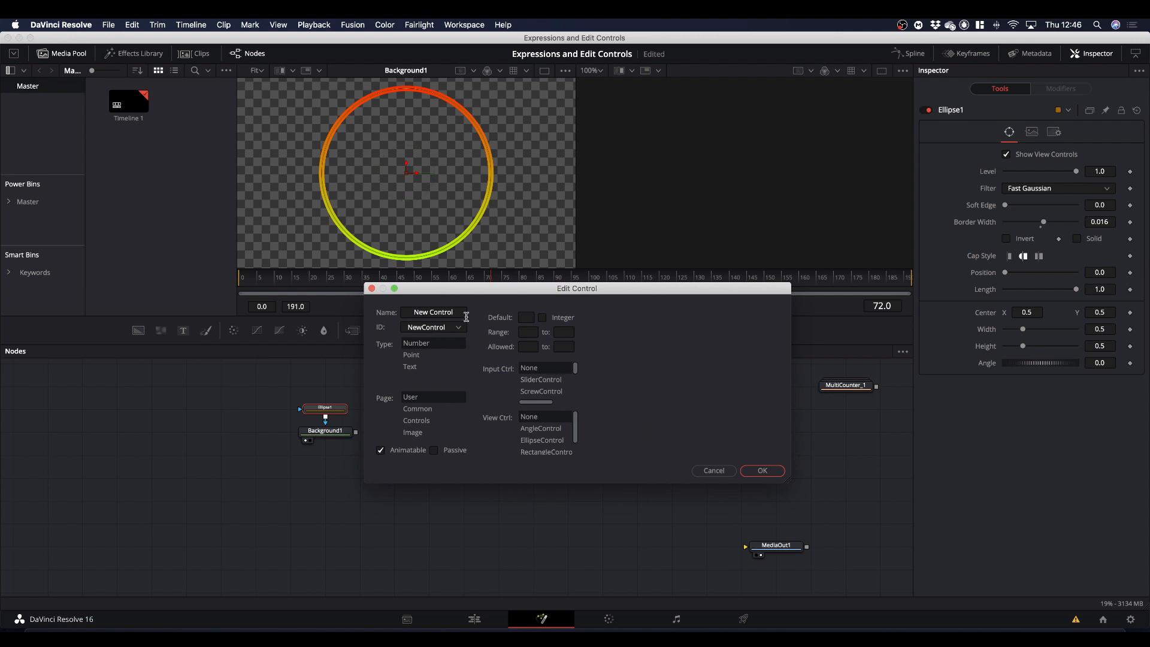
{"action": "left_click_drag", "start_coordinate": [460, 312], "coordinate": [343, 319]}
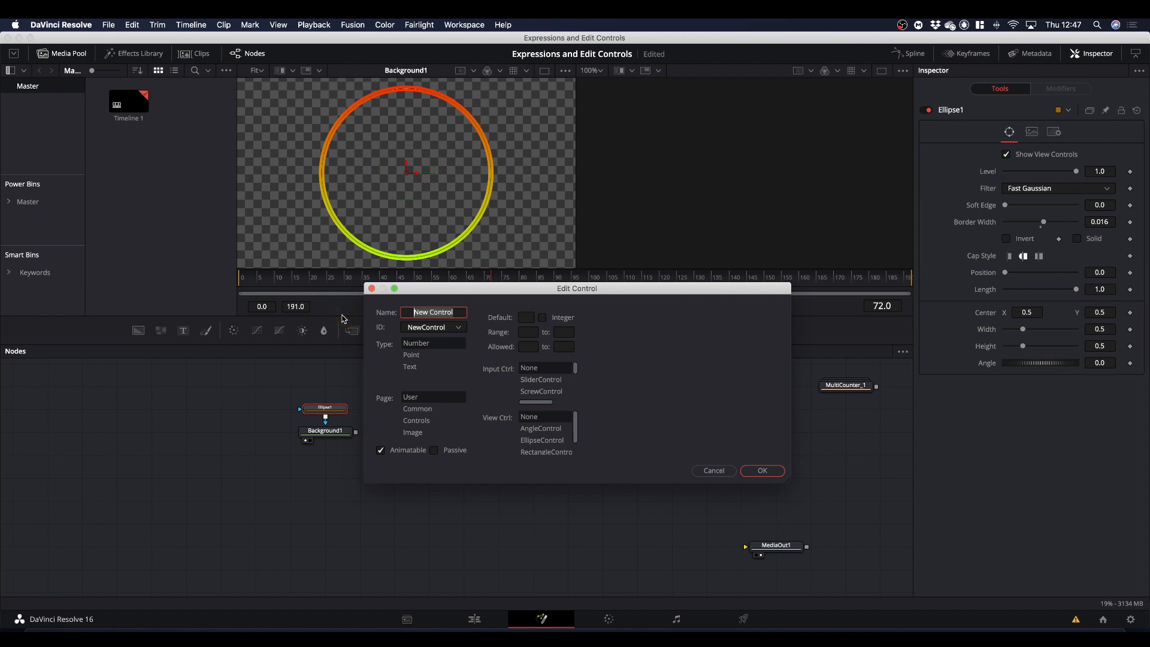
{"action": "type", "text": "Direct"}
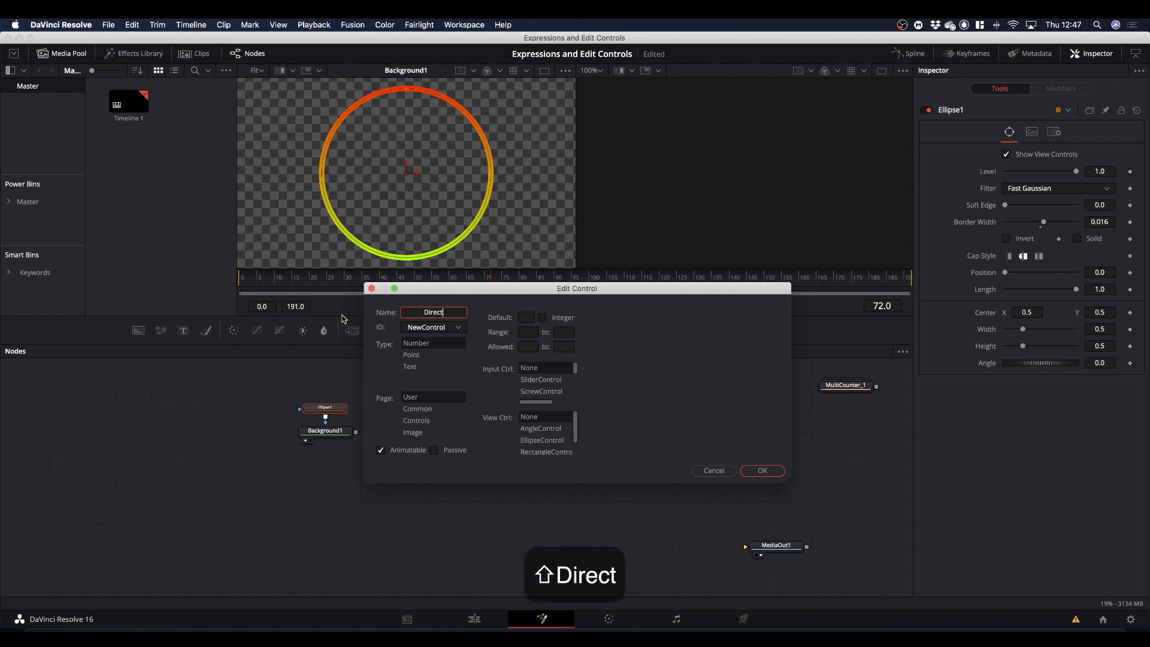
{"action": "type", "text": "ion"}
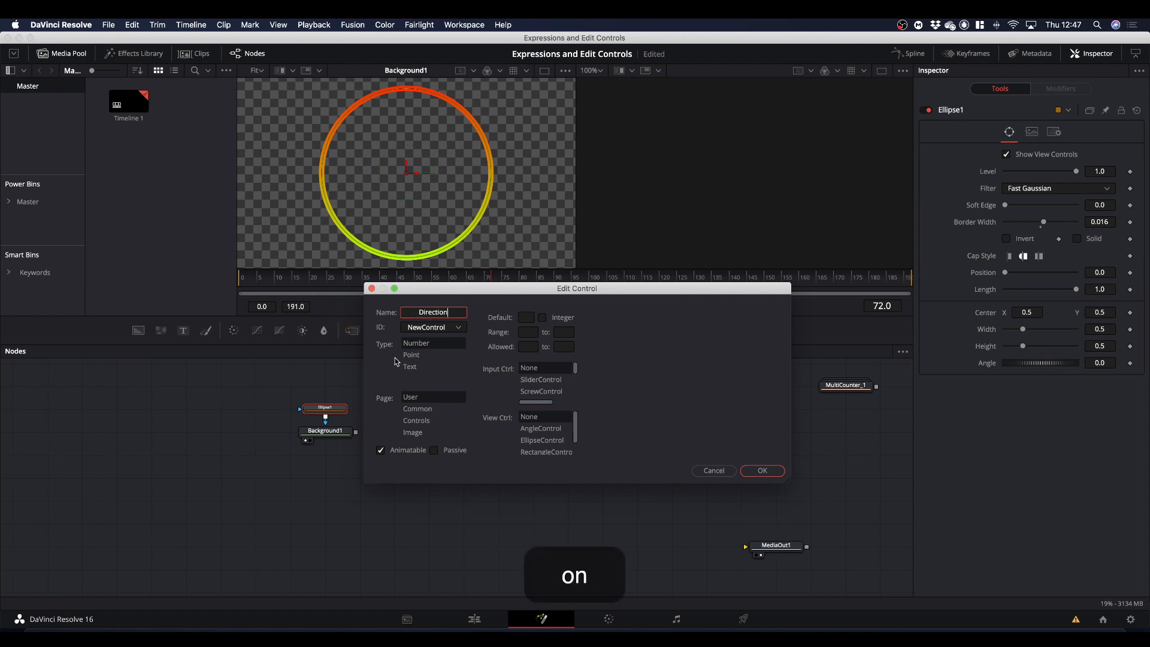
{"action": "left_click", "coordinate": [428, 343]}
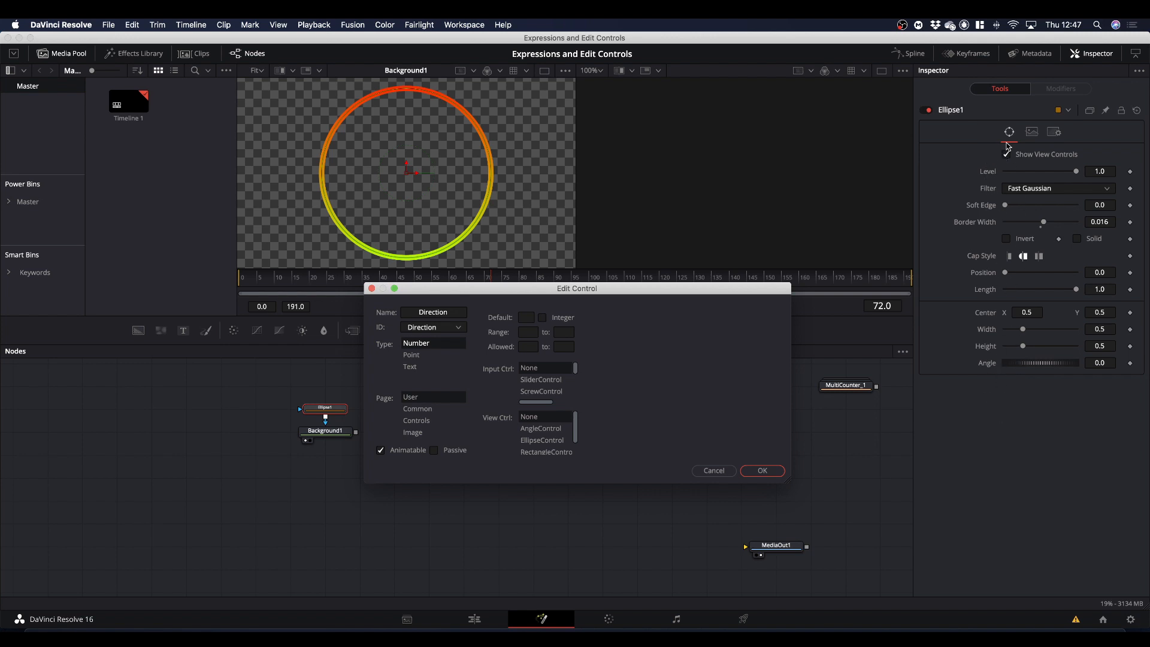
{"action": "left_click", "coordinate": [410, 400]}
Make the Direction control an integer with both its range and its allowed values from 0 to 1.
{"action": "left_click", "coordinate": [530, 331]}
{"action": "type", "text": "0"}
{"action": "left_click", "coordinate": [563, 332]}
{"action": "type", "text": "1"}
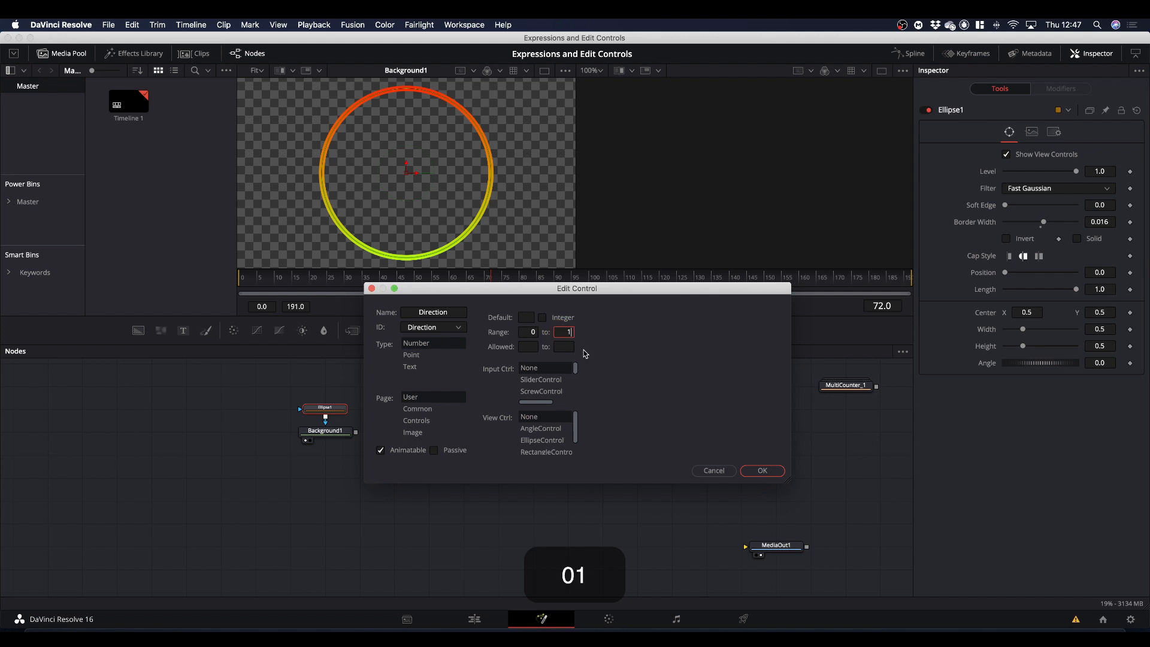
{"action": "left_click", "coordinate": [542, 318]}
{"action": "left_click", "coordinate": [531, 348]}
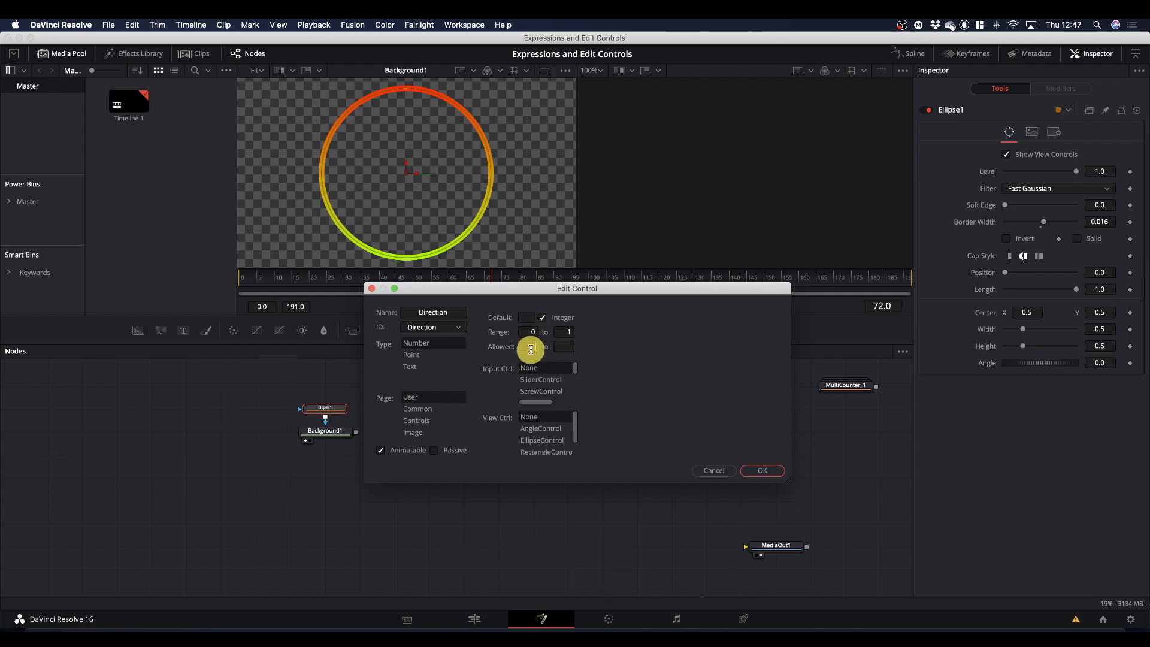
{"action": "type", "text": "0"}
{"action": "left_click", "coordinate": [566, 348]}
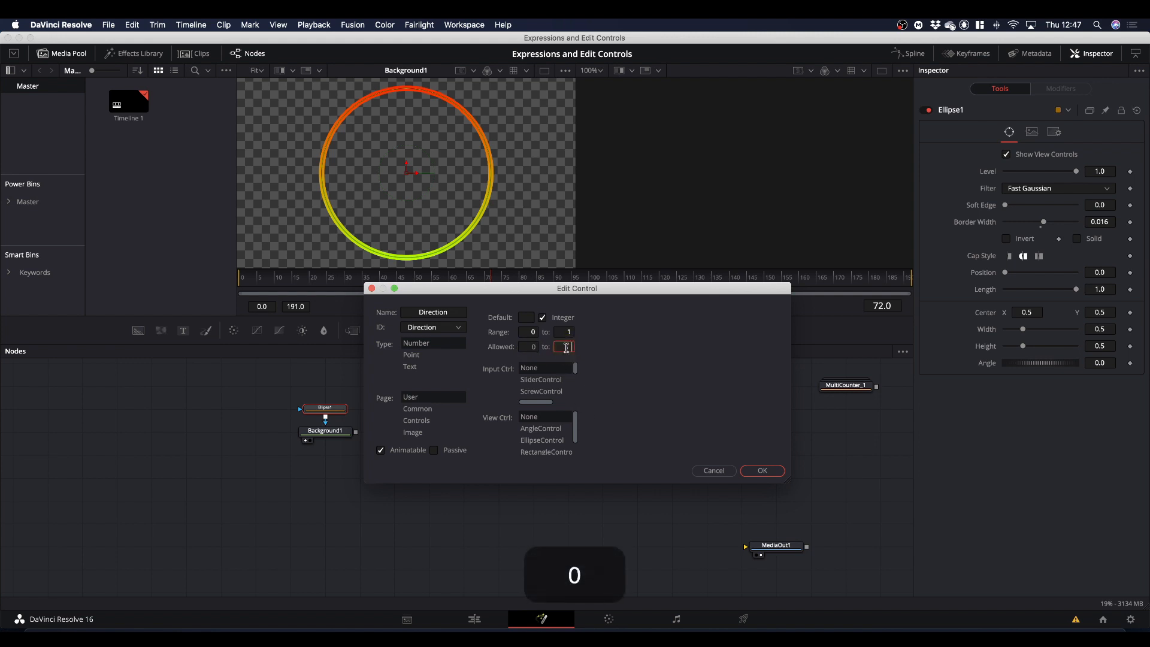
{"action": "type", "text": "1"}
Make Direction a ComboControl with the items Clockwise and Counter Clockwise, and create the control.
{"action": "left_click_drag", "start_coordinate": [576, 370], "coordinate": [579, 384]}
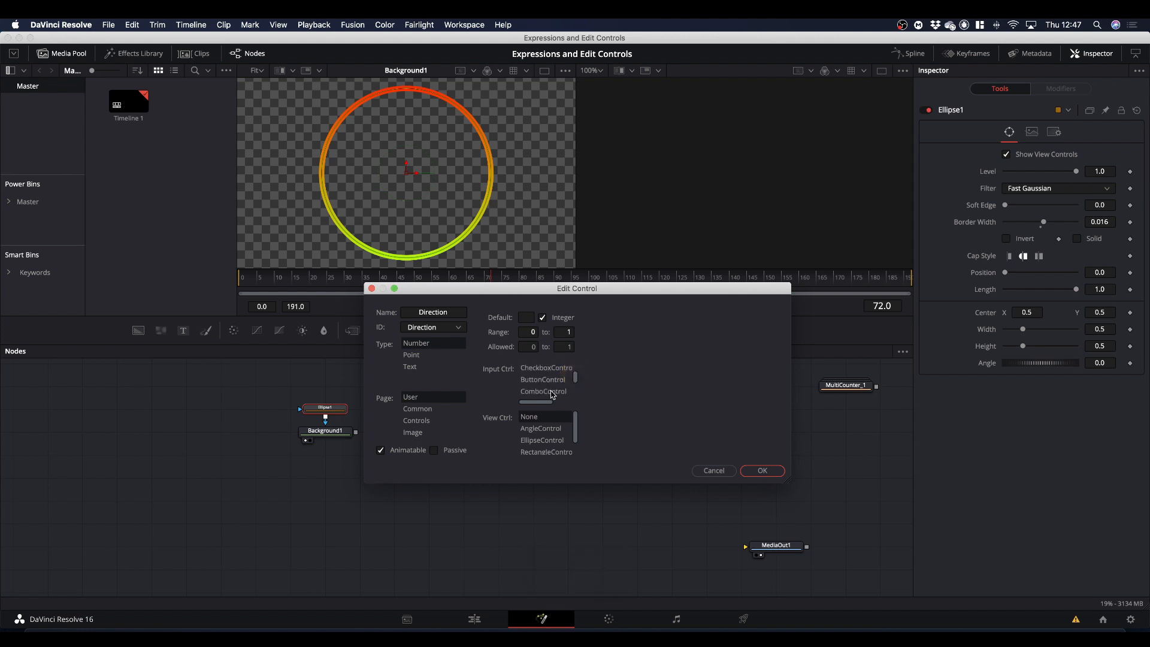
{"action": "left_click", "coordinate": [552, 394]}
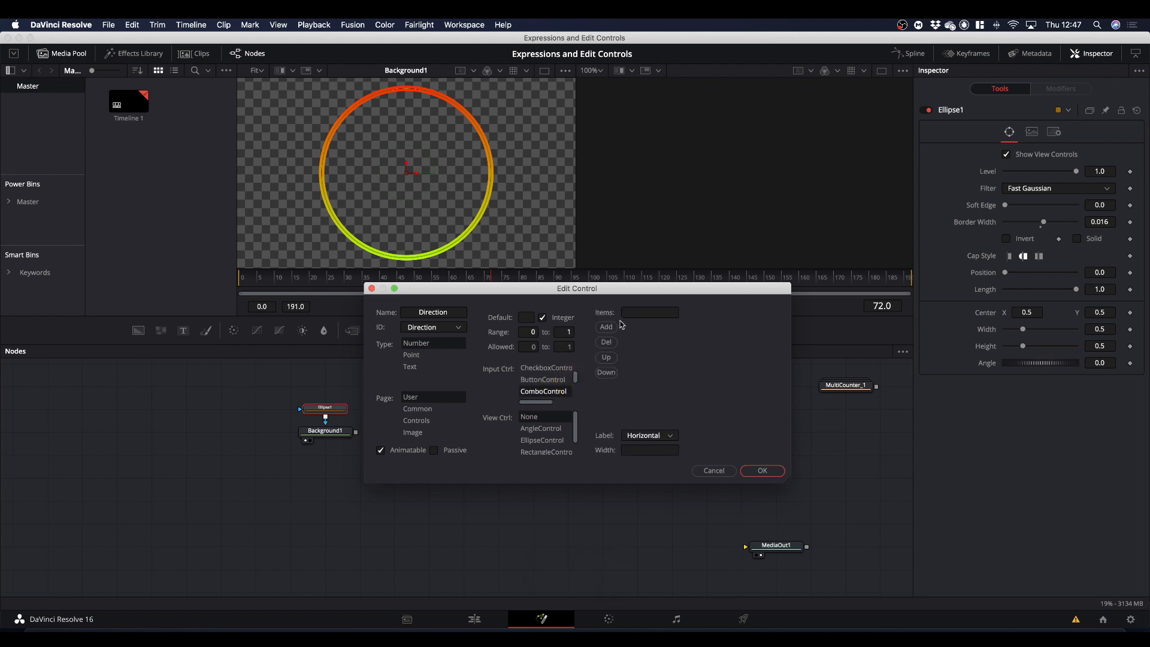
{"action": "left_click", "coordinate": [637, 314]}
{"action": "type", "text": "Clockwise"}
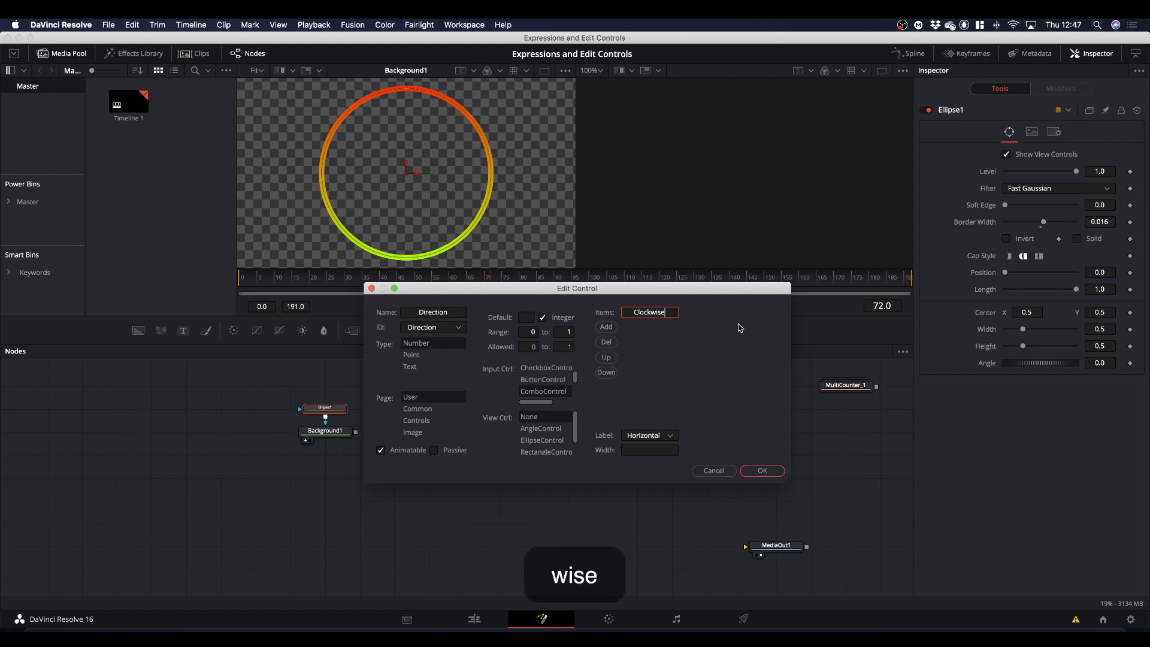
{"action": "left_click", "coordinate": [606, 327]}
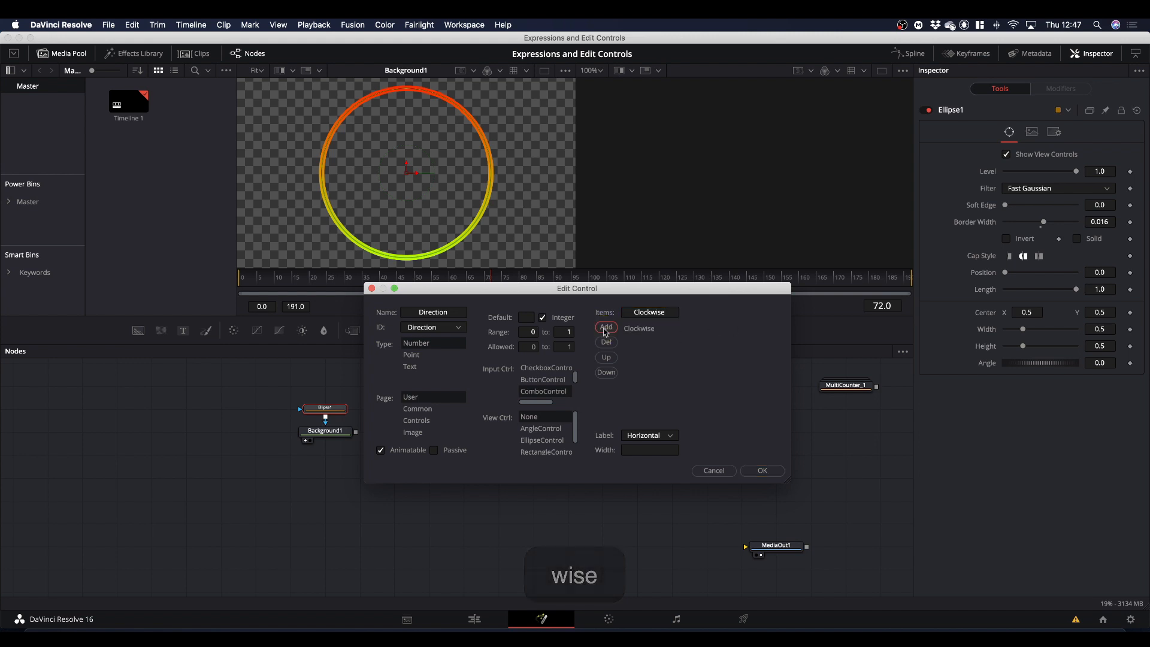
{"action": "left_click", "coordinate": [634, 312]}
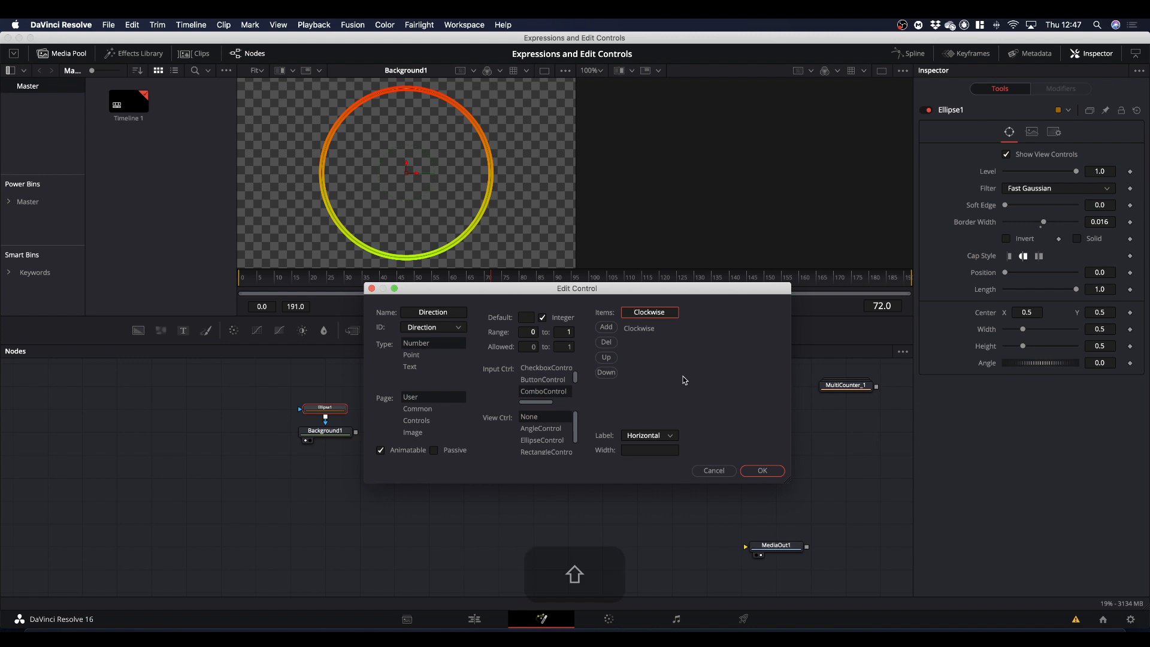
{"action": "type", "text": "Counter"}
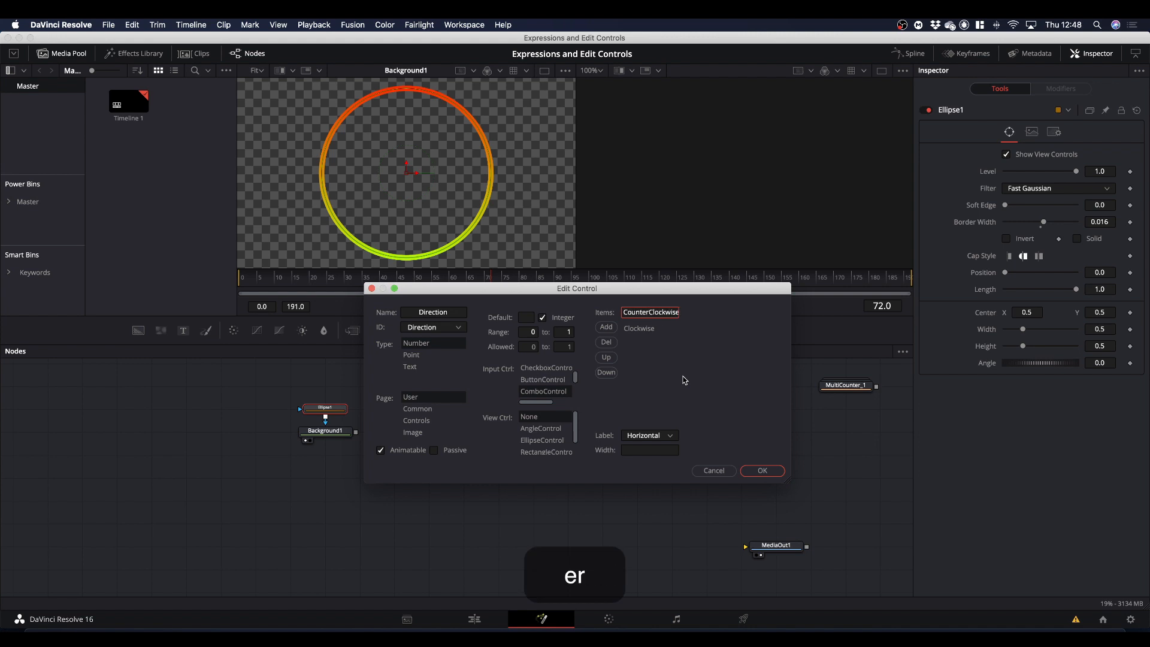
{"action": "left_click", "coordinate": [606, 327]}
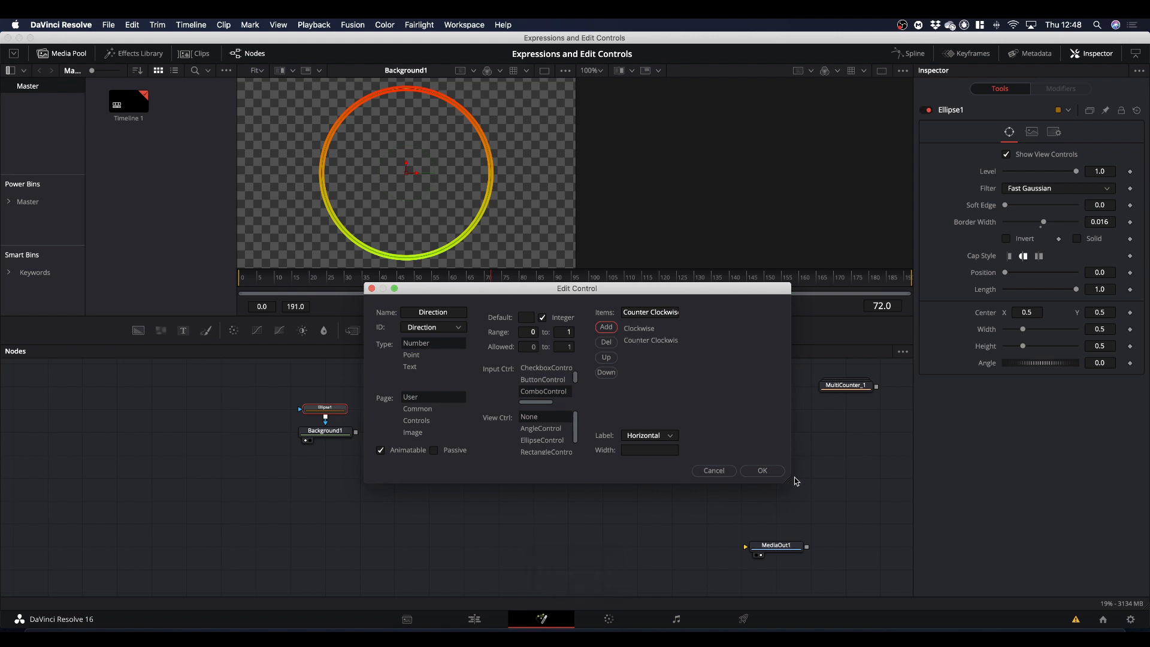
{"action": "left_click", "coordinate": [760, 470]}
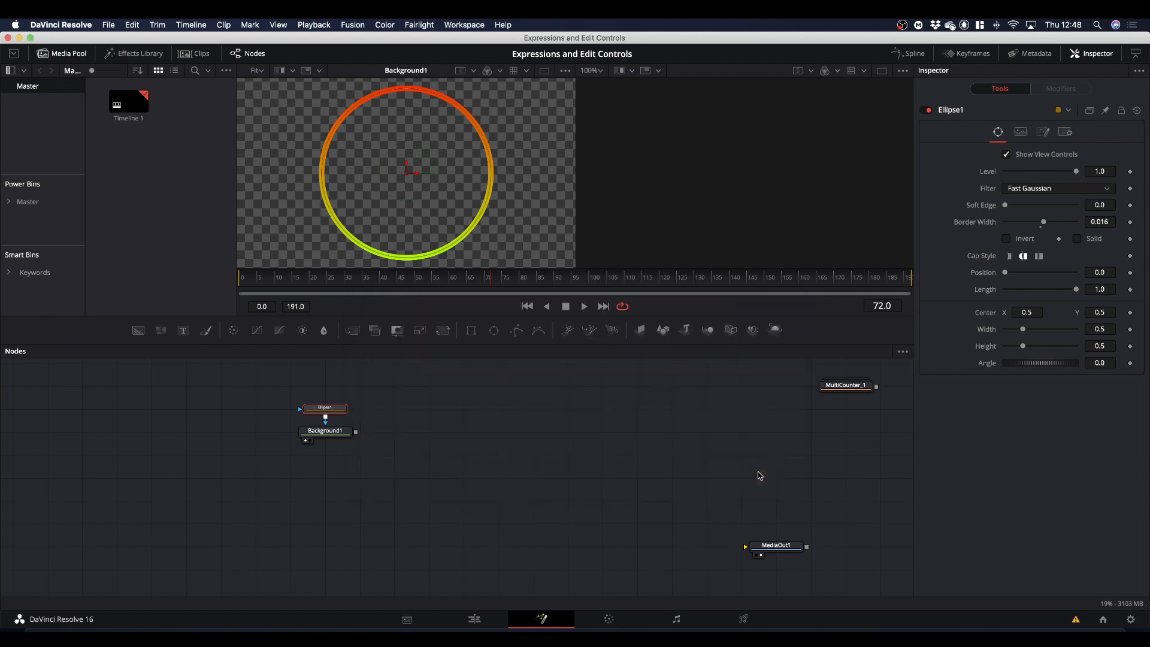
Check the choices offered by the new Direction control among Ellipse1's user controls.
{"action": "left_click", "coordinate": [1044, 133]}
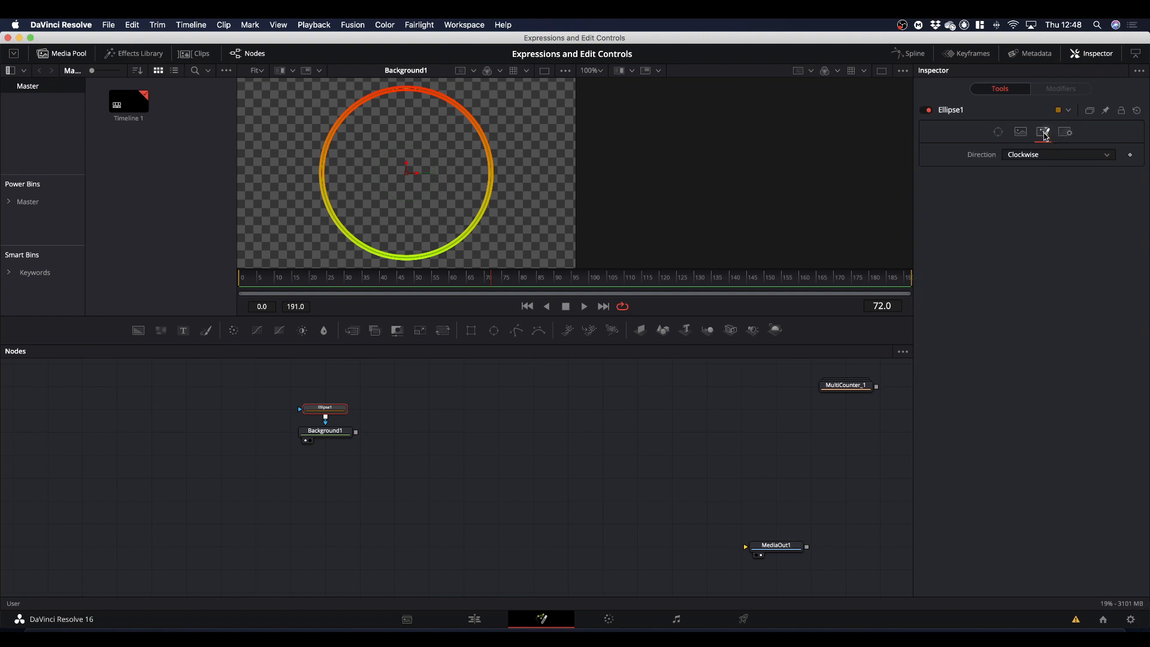
{"action": "left_click", "coordinate": [1052, 154]}
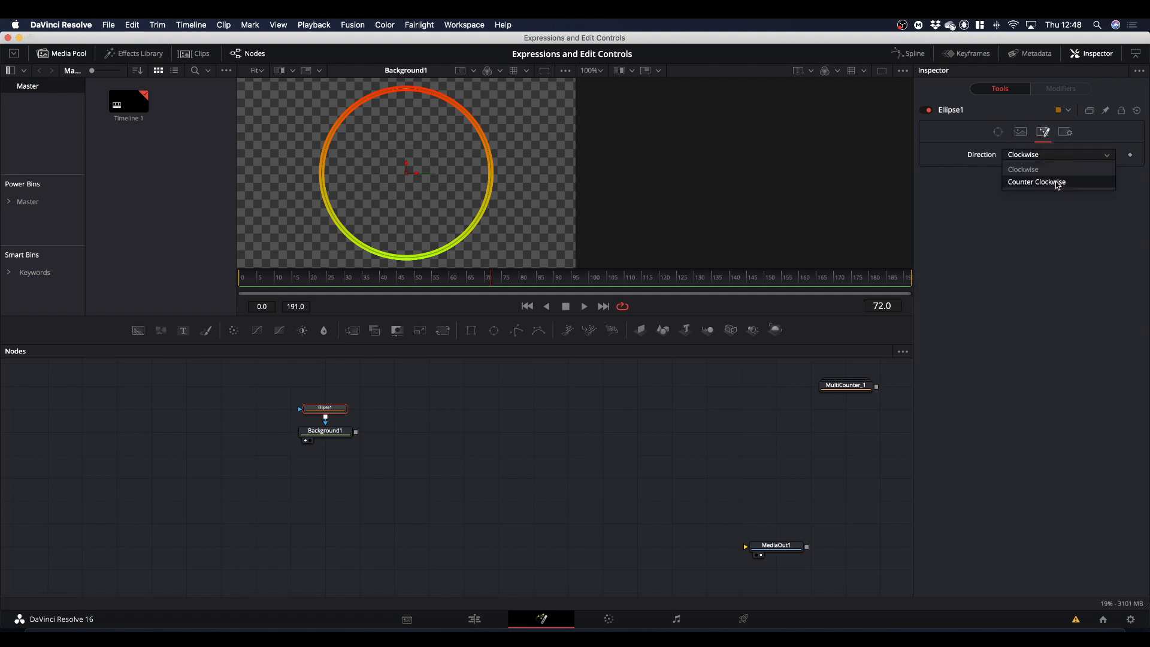
{"action": "left_click", "coordinate": [980, 180]}
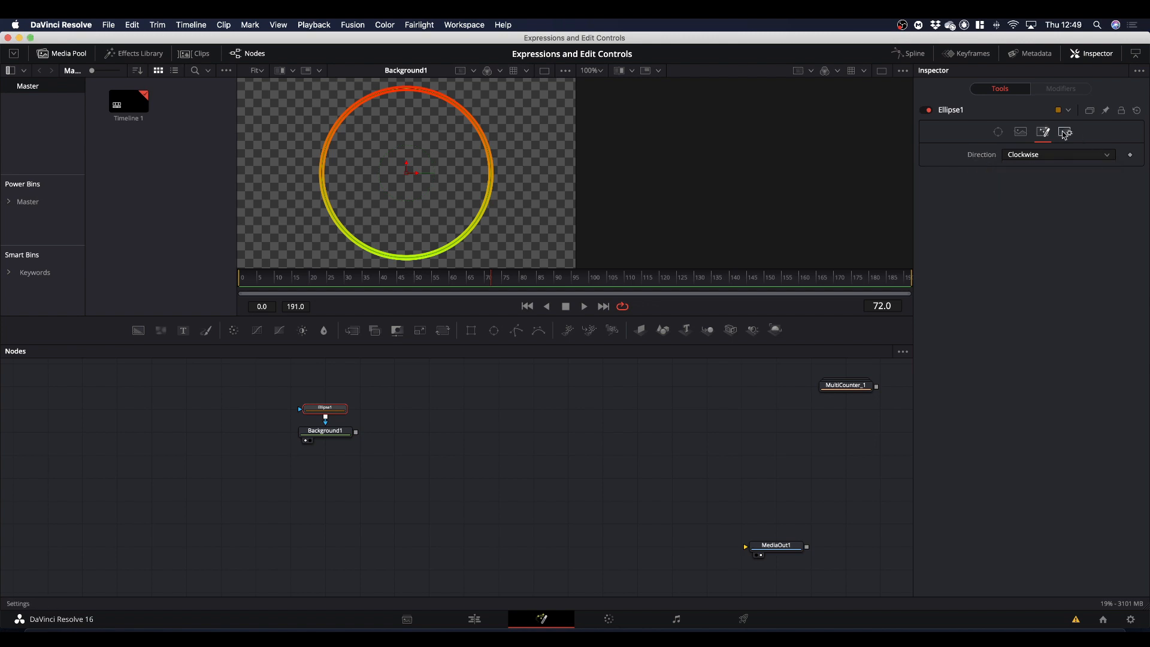
Start another custom control on Ellipse1 named Expr1, with type Number.
{"action": "right_click", "coordinate": [945, 114]}
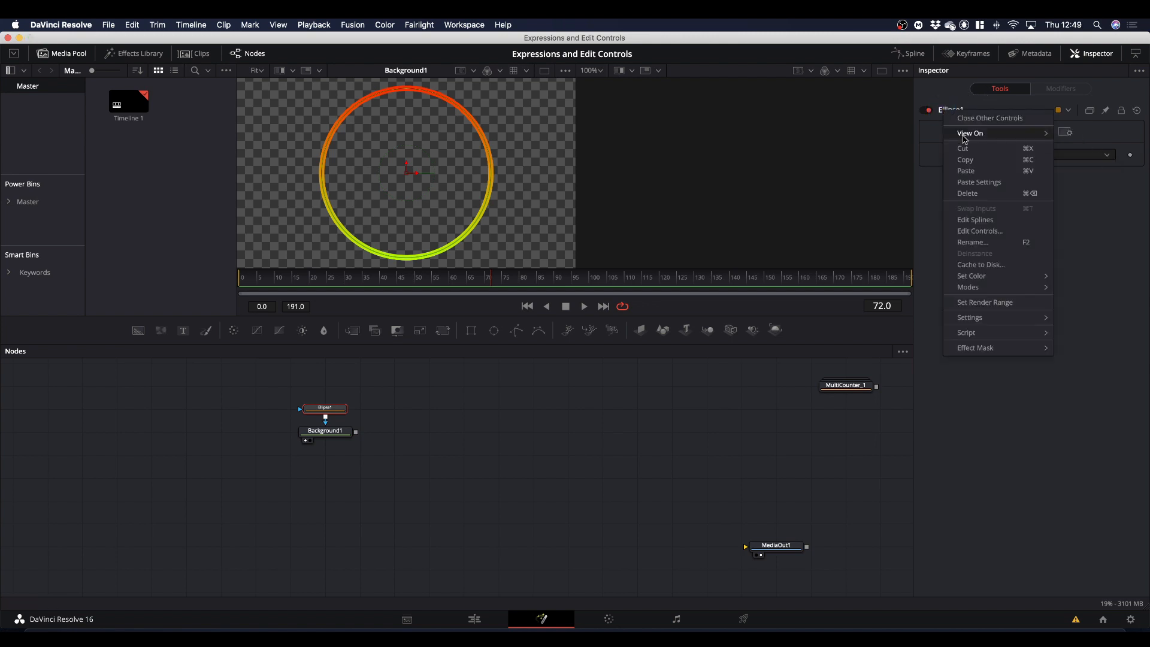
{"action": "left_click", "coordinate": [971, 230]}
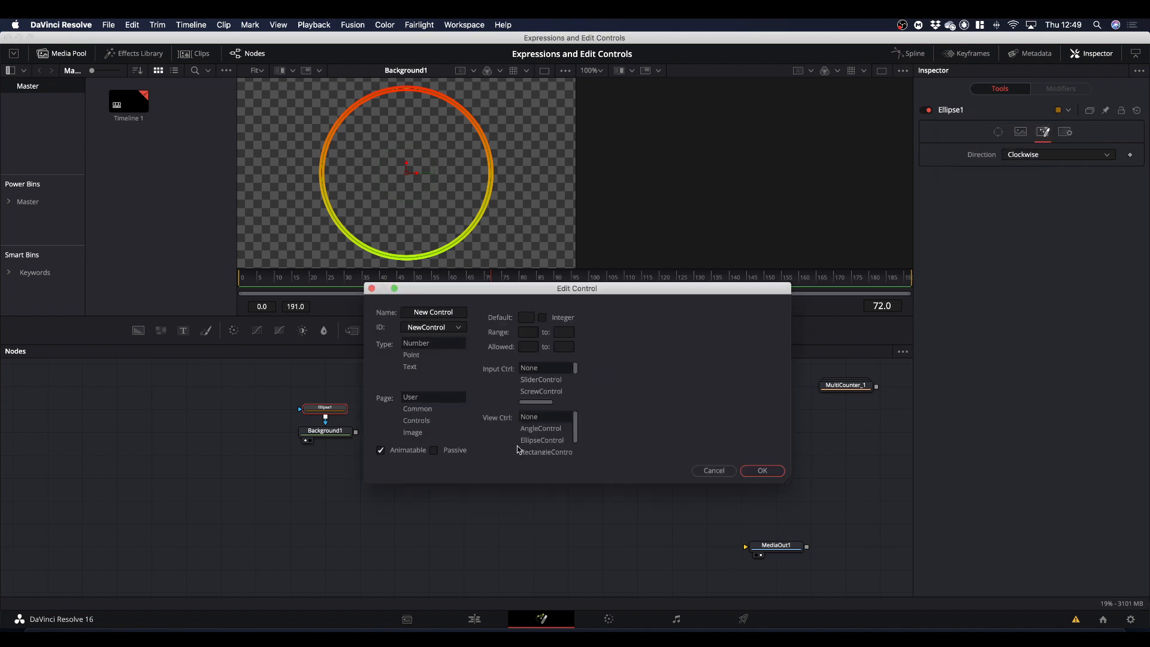
{"action": "left_click", "coordinate": [455, 312]}
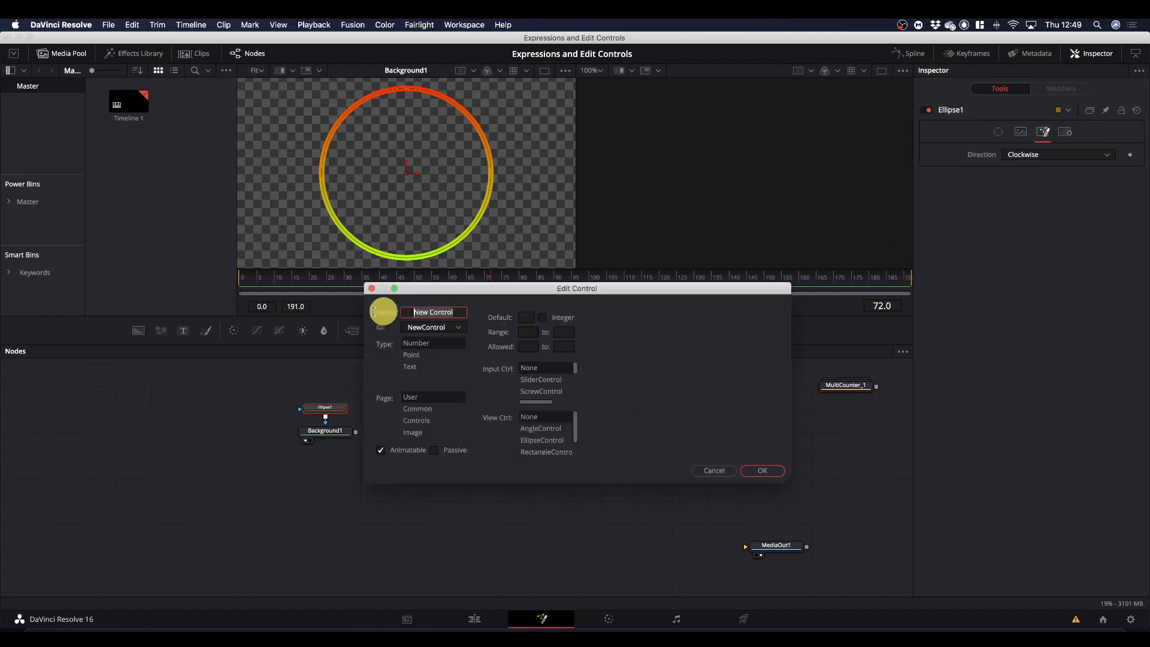
{"action": "type", "text": "Ex"}
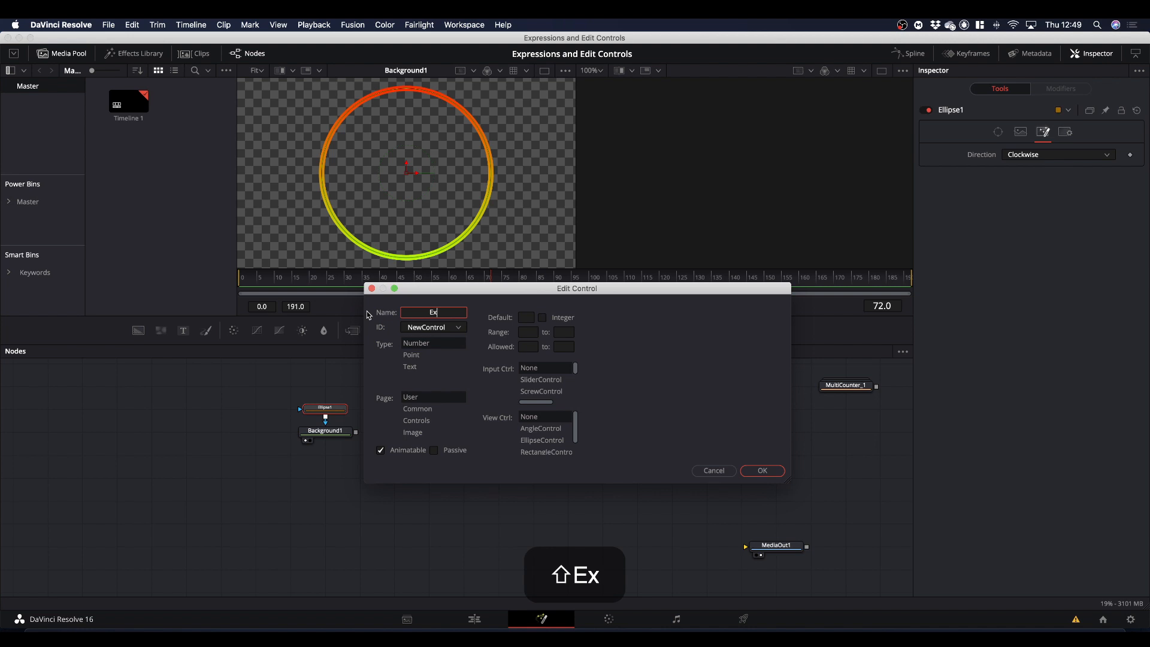
{"action": "type", "text": "pr"}
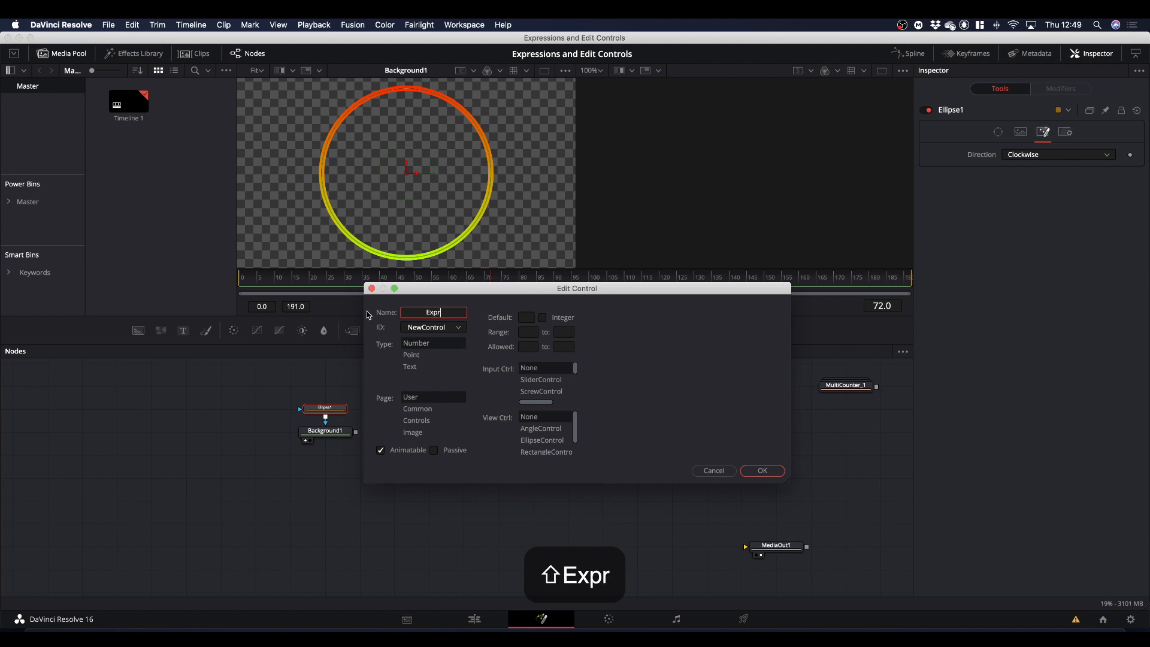
{"action": "type", "text": "1"}
{"action": "left_click", "coordinate": [437, 343]}
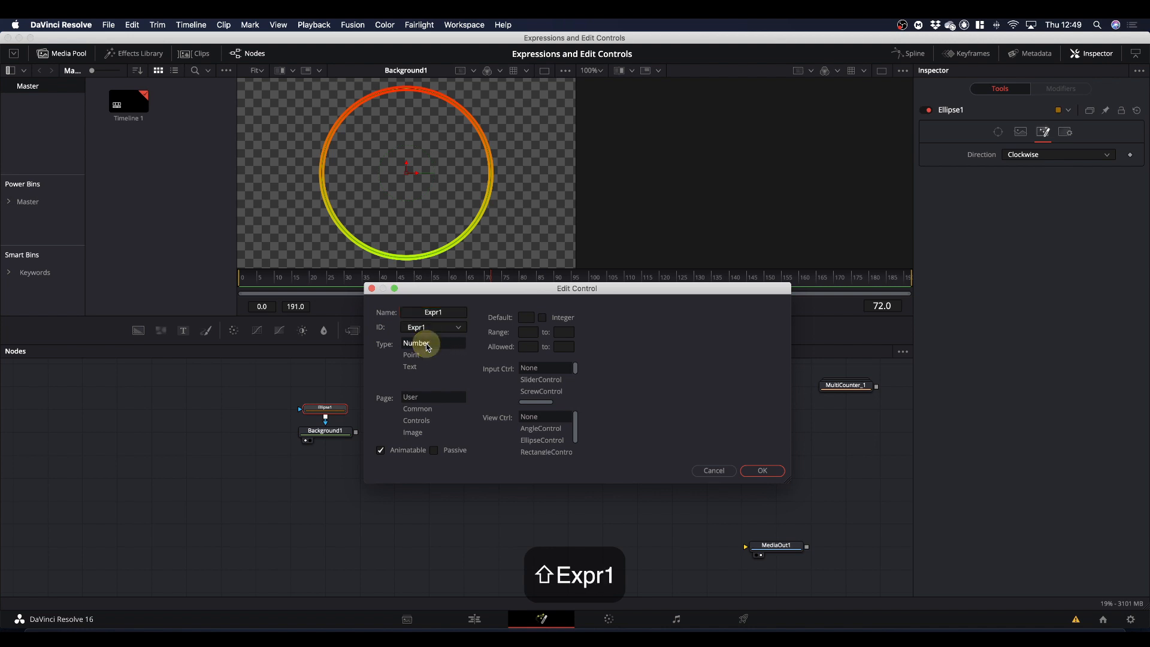
Give Expr1 a default of 0, a range of 0 to 1 and a ScrewControl input, and create the control.
{"action": "type", "text": "0"}
{"action": "left_click", "coordinate": [530, 333]}
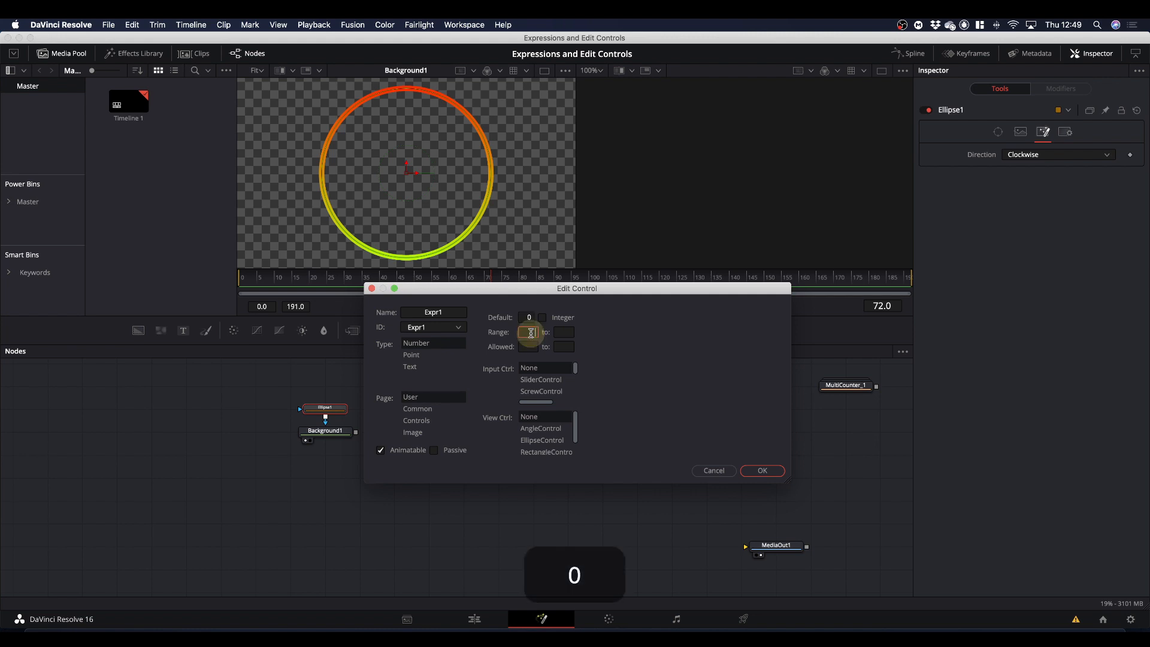
{"action": "left_click", "coordinate": [566, 333]}
{"action": "type", "text": "1"}
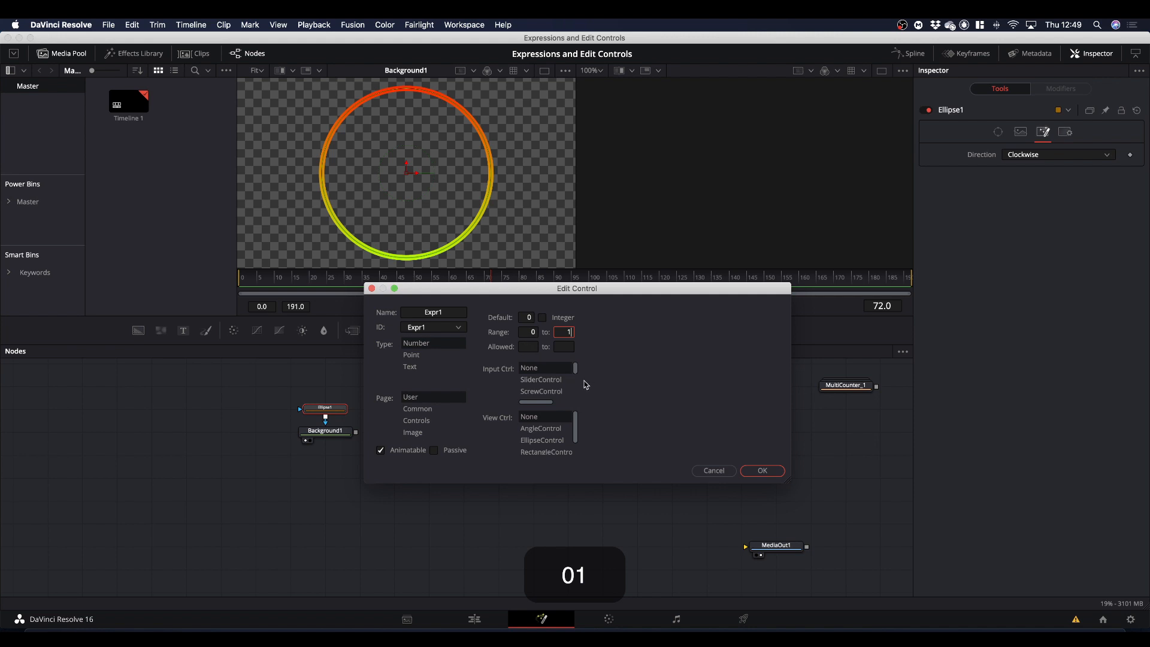
{"action": "left_click", "coordinate": [552, 391]}
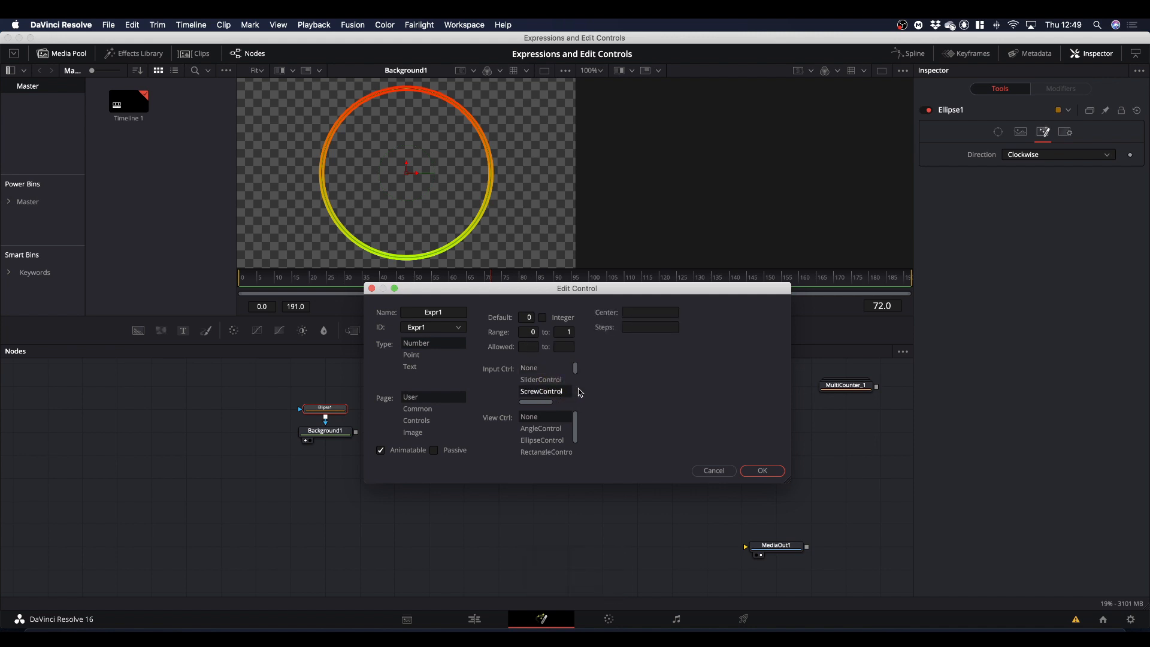
{"action": "left_click", "coordinate": [762, 471]}
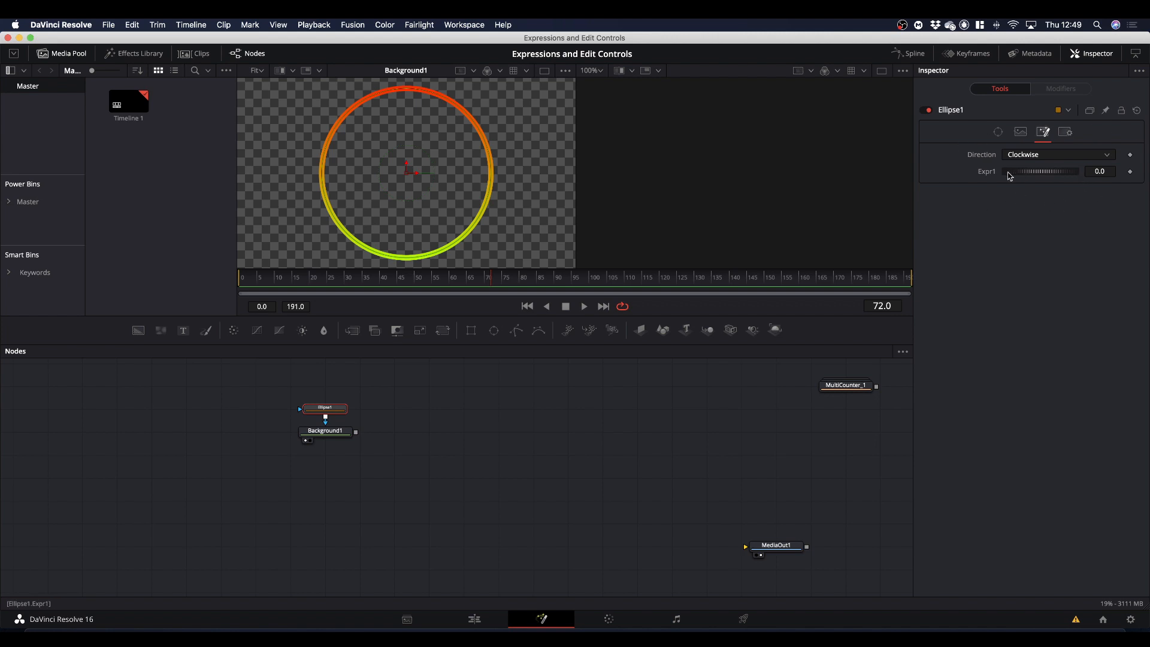
{"action": "left_click", "coordinate": [1066, 155]}
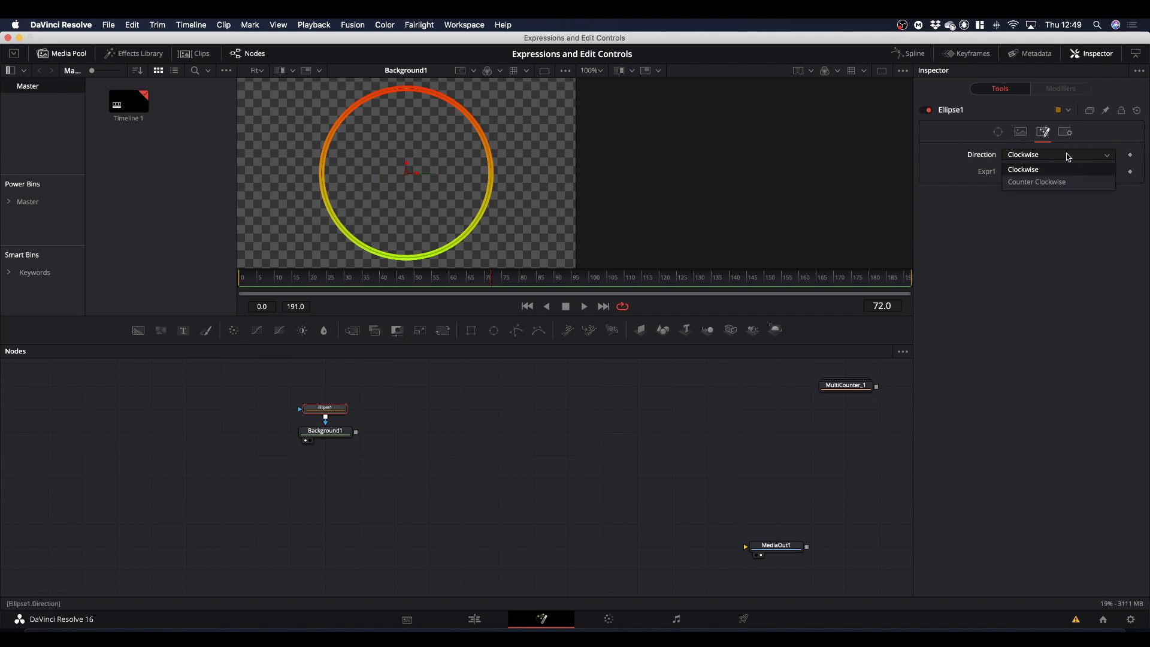
{"action": "left_click", "coordinate": [1066, 156]}
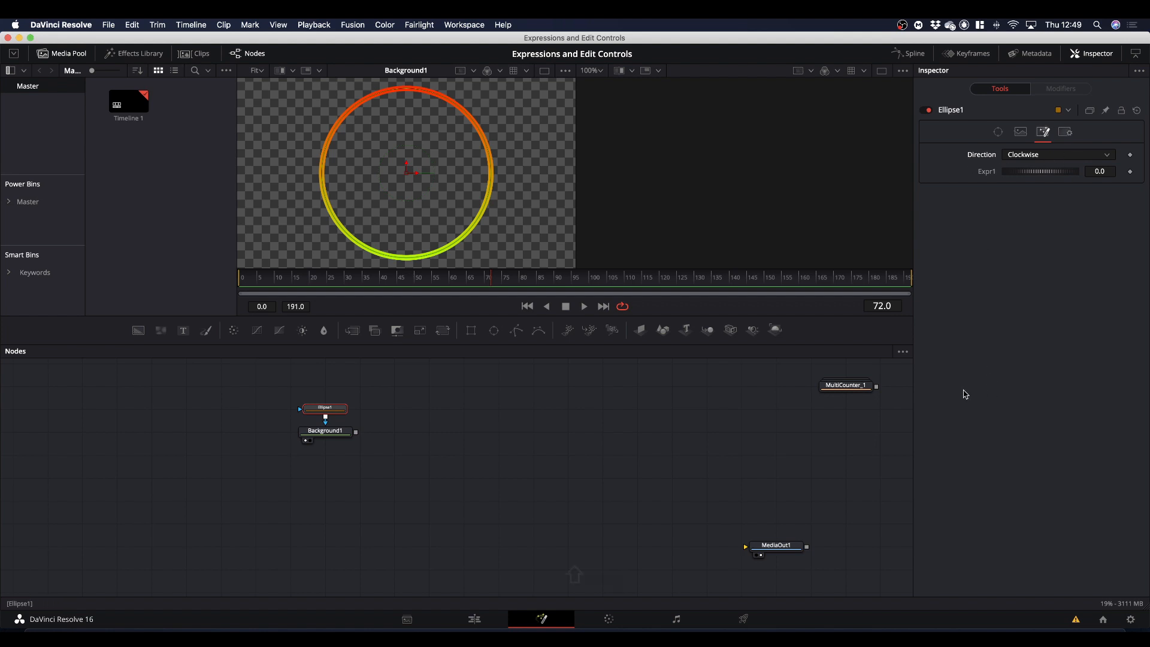
Keyframe Ellipse1's Length from 0 at frame 0 to 1 at frame 191 and play back the animation.
{"action": "key", "text": "shift+super+apostrophe"}
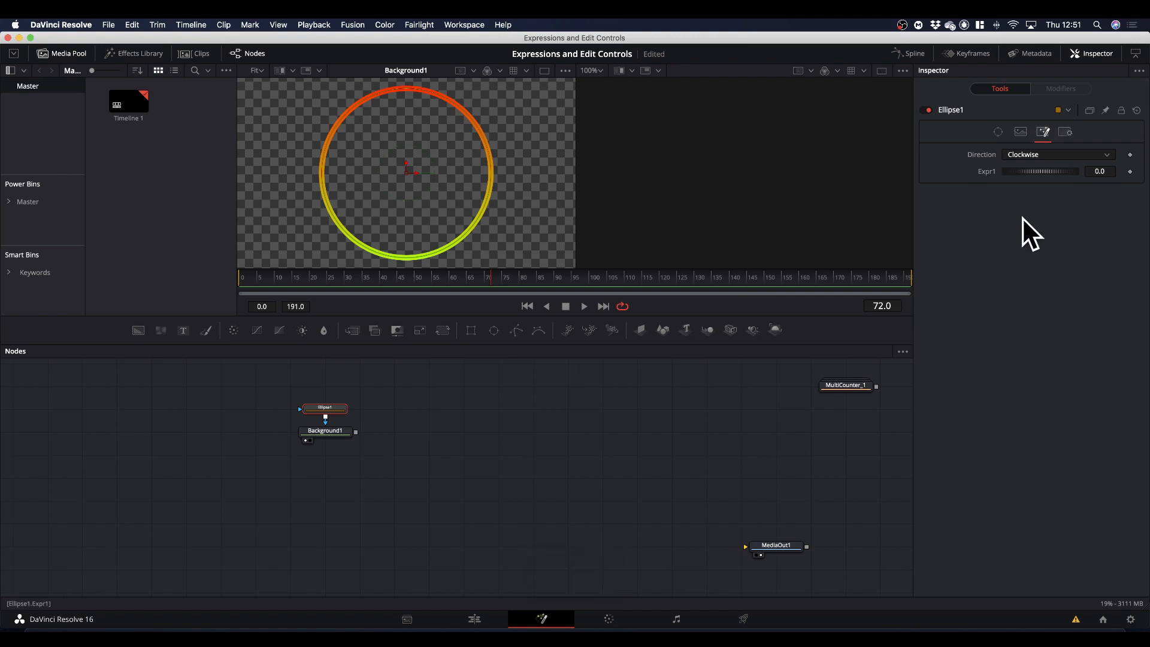
{"action": "left_click", "coordinate": [998, 132]}
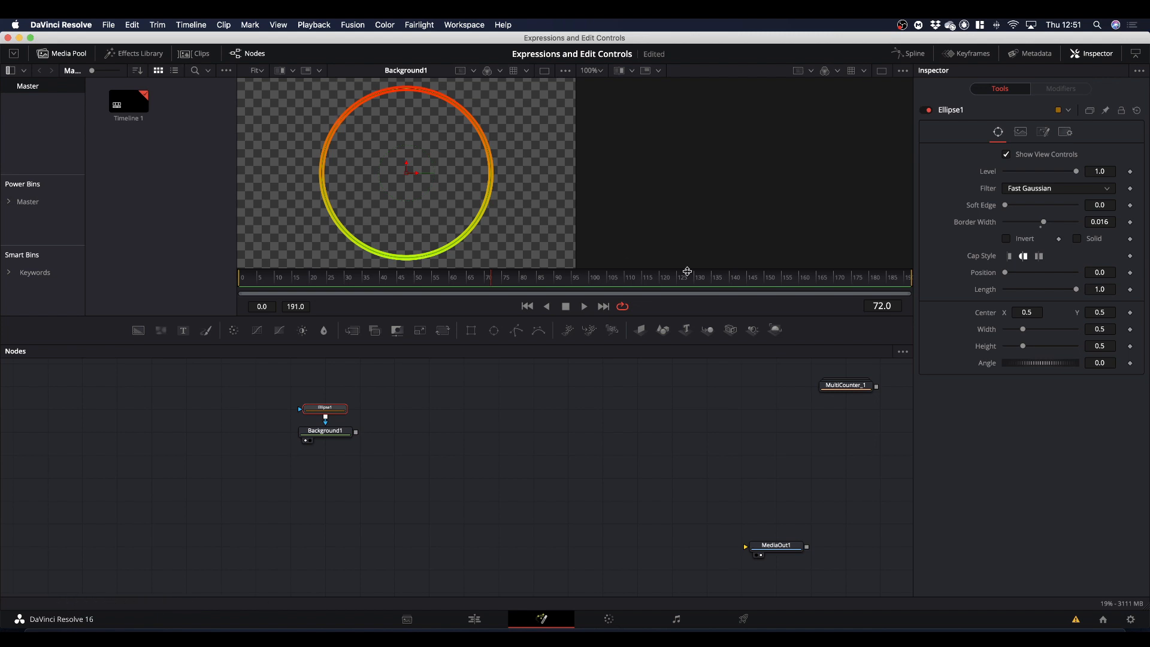
{"action": "mouse_move", "coordinate": [1078, 292]}
{"action": "left_mouse_down"}
{"action": "mouse_move", "coordinate": [989, 293]}
{"action": "mouse_move", "coordinate": [1104, 290]}
{"action": "mouse_move", "coordinate": [935, 297]}
{"action": "left_mouse_up"}
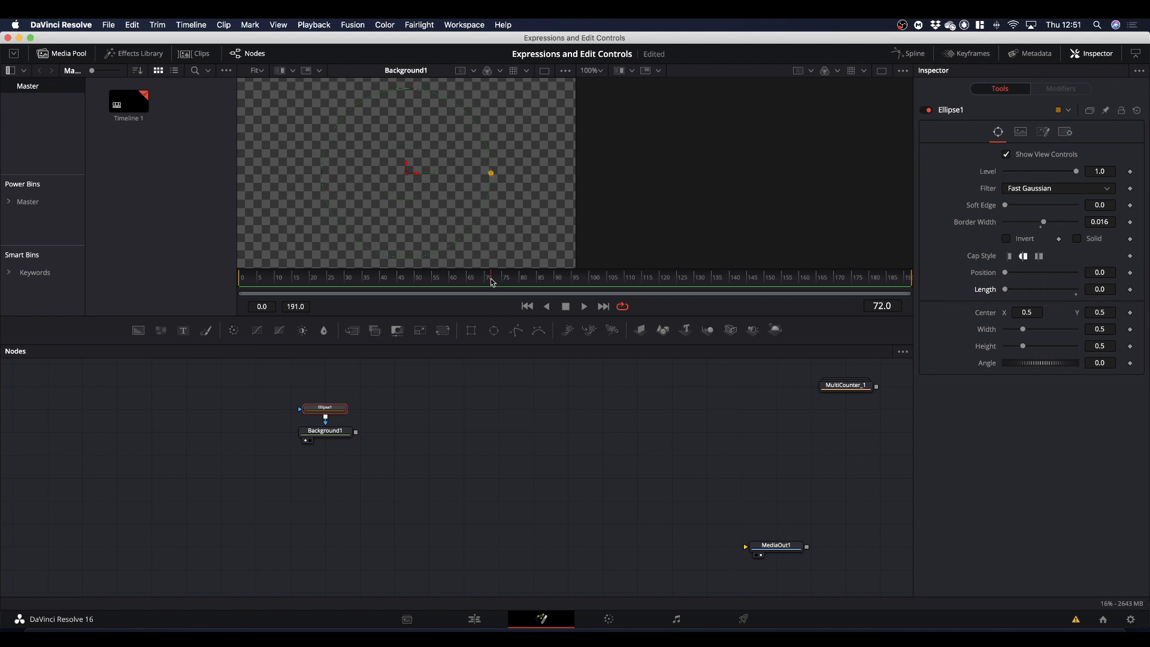
{"action": "left_click_drag", "start_coordinate": [491, 281], "coordinate": [241, 288]}
{"action": "left_click", "coordinate": [1130, 291]}
{"action": "left_click_drag", "start_coordinate": [898, 284], "coordinate": [924, 284]}
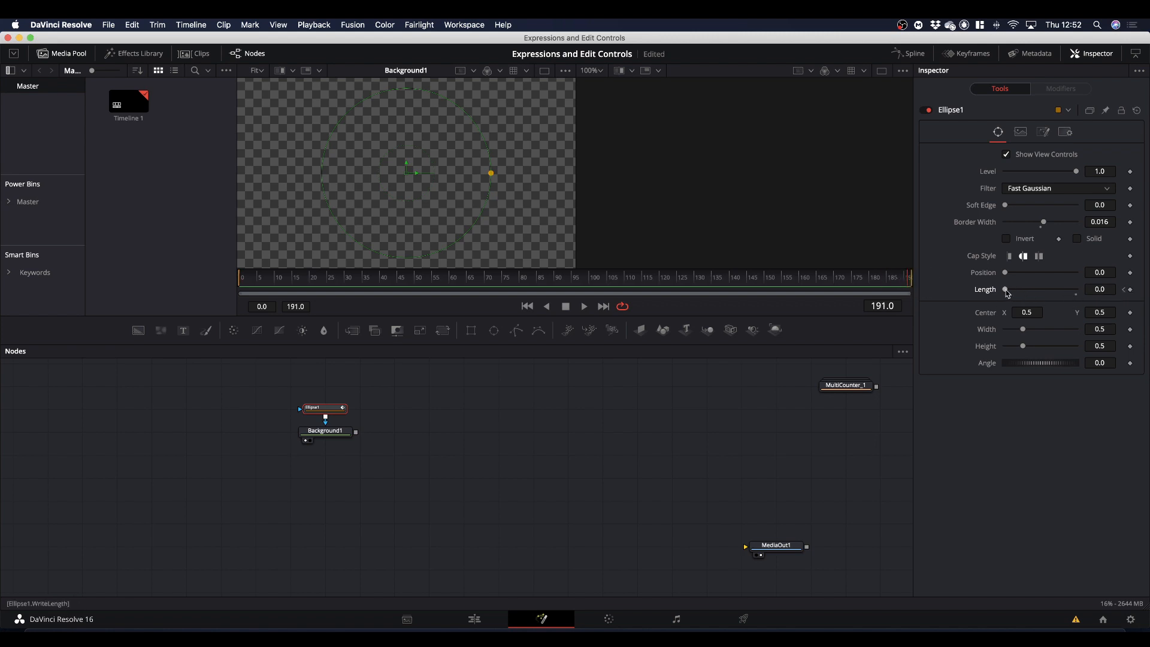
{"action": "left_click_drag", "start_coordinate": [1005, 289], "coordinate": [1143, 289]}
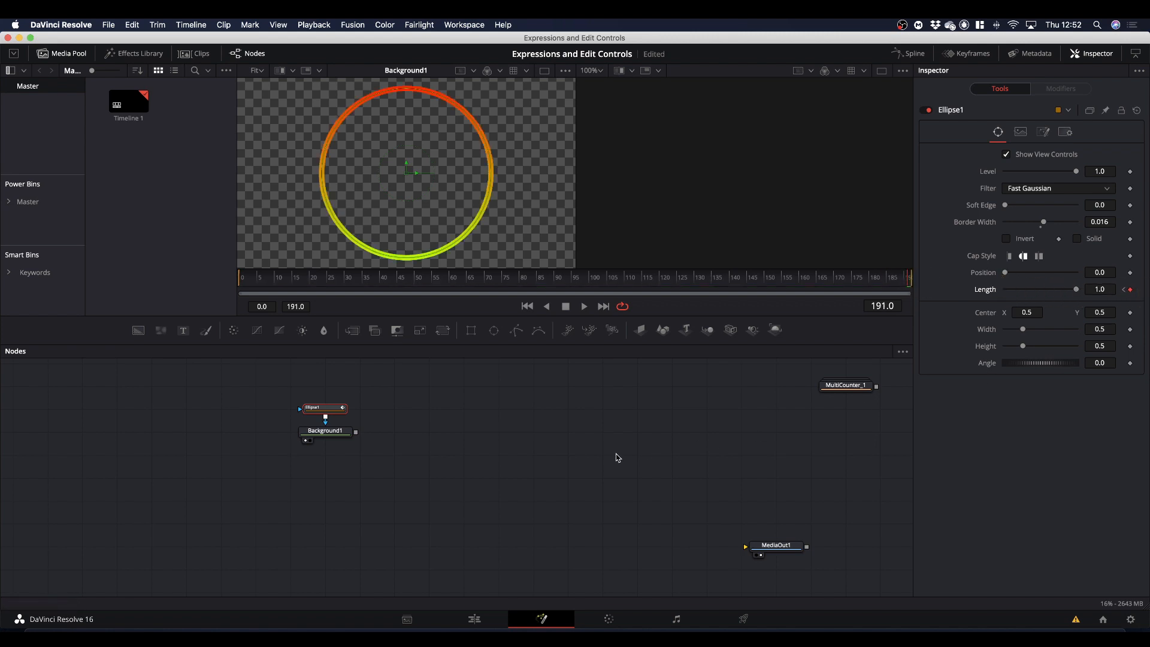
{"action": "key", "text": "space"}
{"action": "key", "text": "space"}
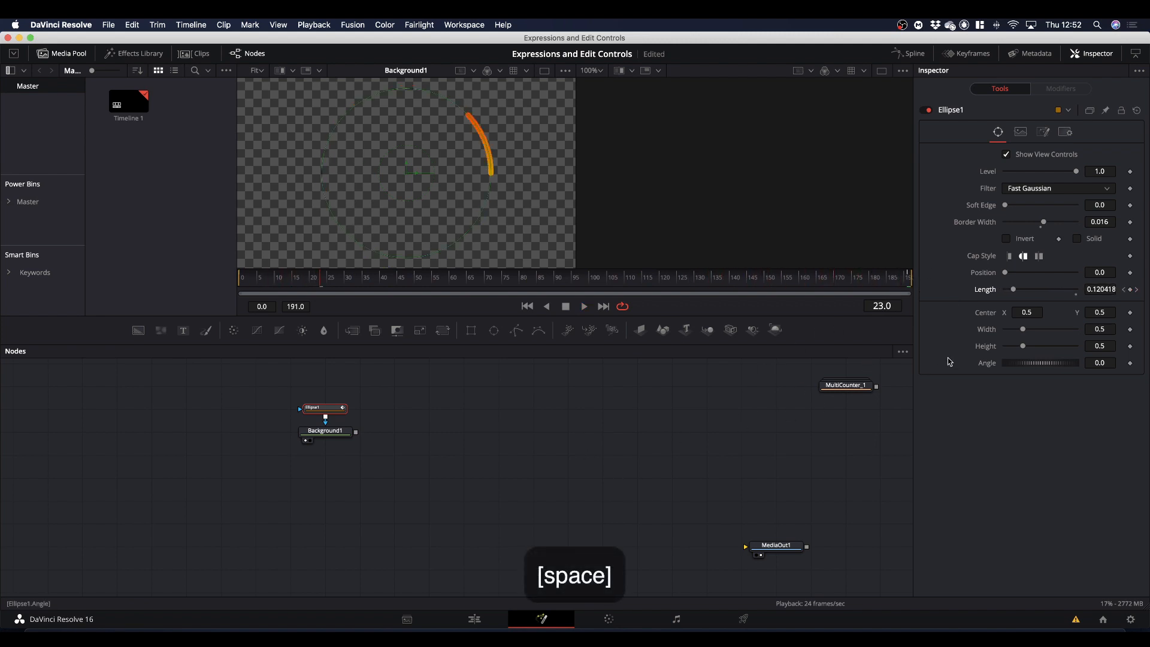
Reset Ellipse1's Length to its default of 1.0, removing its keyframes.
{"action": "right_click", "coordinate": [985, 293]}
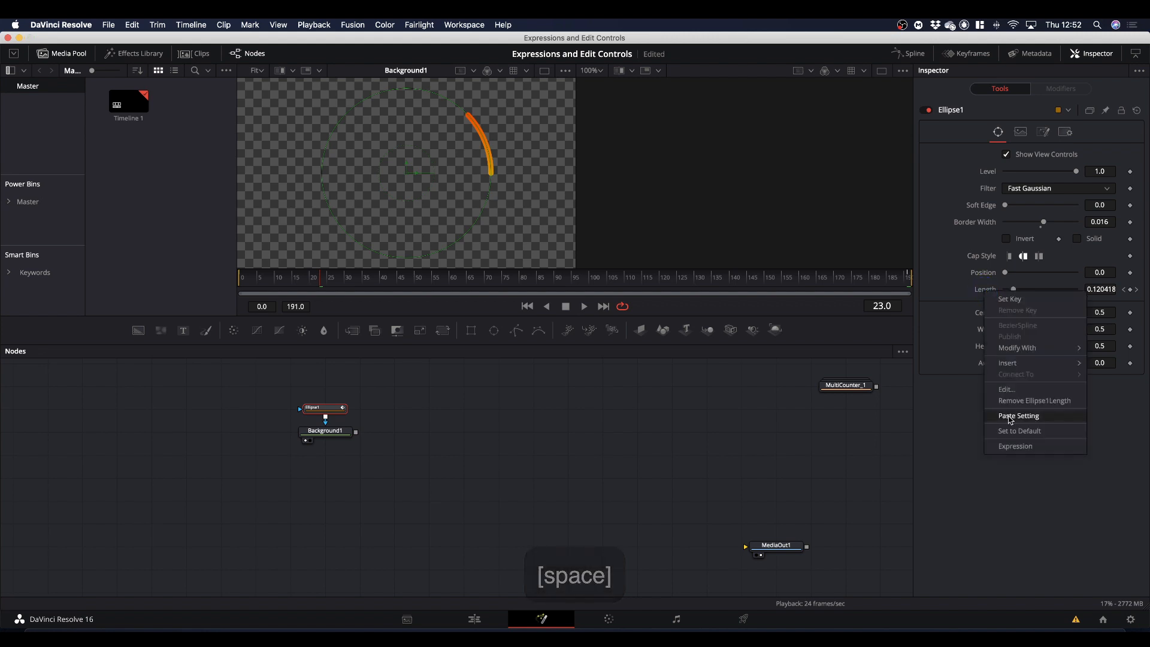
{"action": "left_click", "coordinate": [942, 287]}
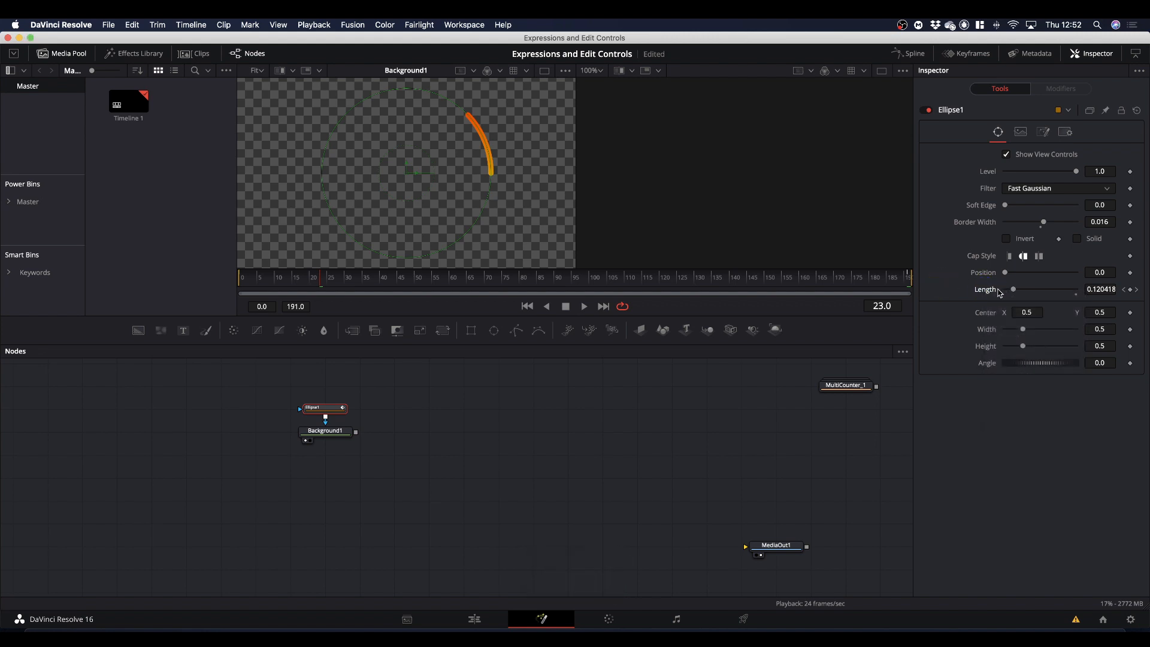
{"action": "double_click", "coordinate": [981, 290]}
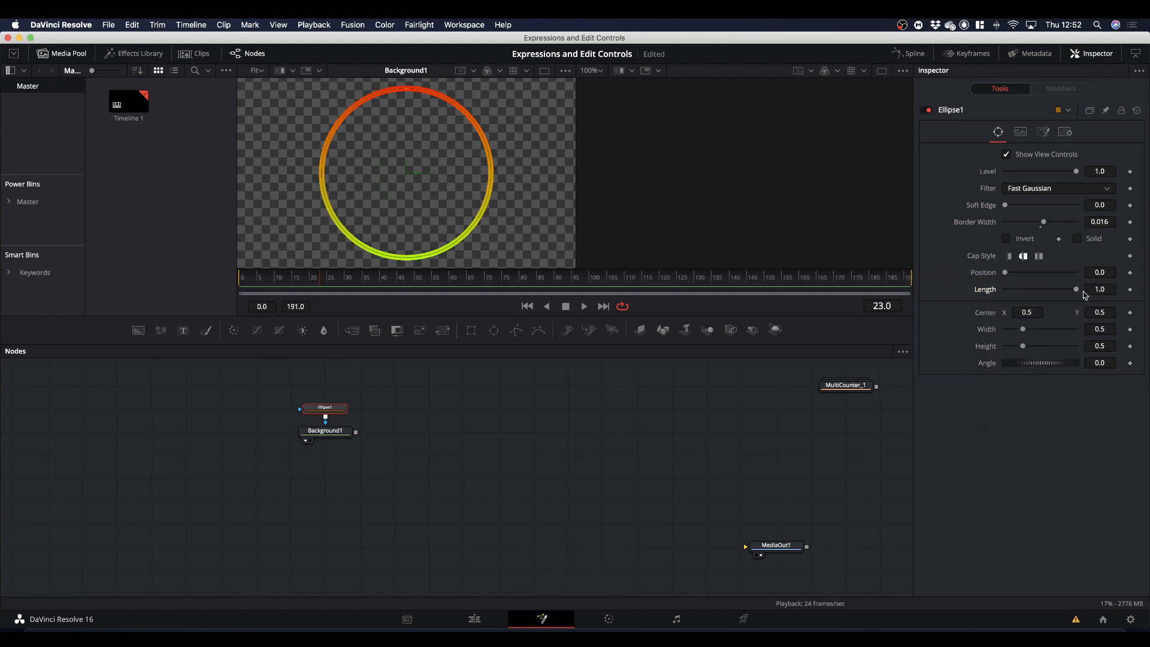
{"action": "left_click_drag", "start_coordinate": [1077, 292], "coordinate": [1124, 294]}
Add an expression to Ellipse1's Length and set it to time/comp.RenderEnd.
{"action": "right_click", "coordinate": [985, 293]}
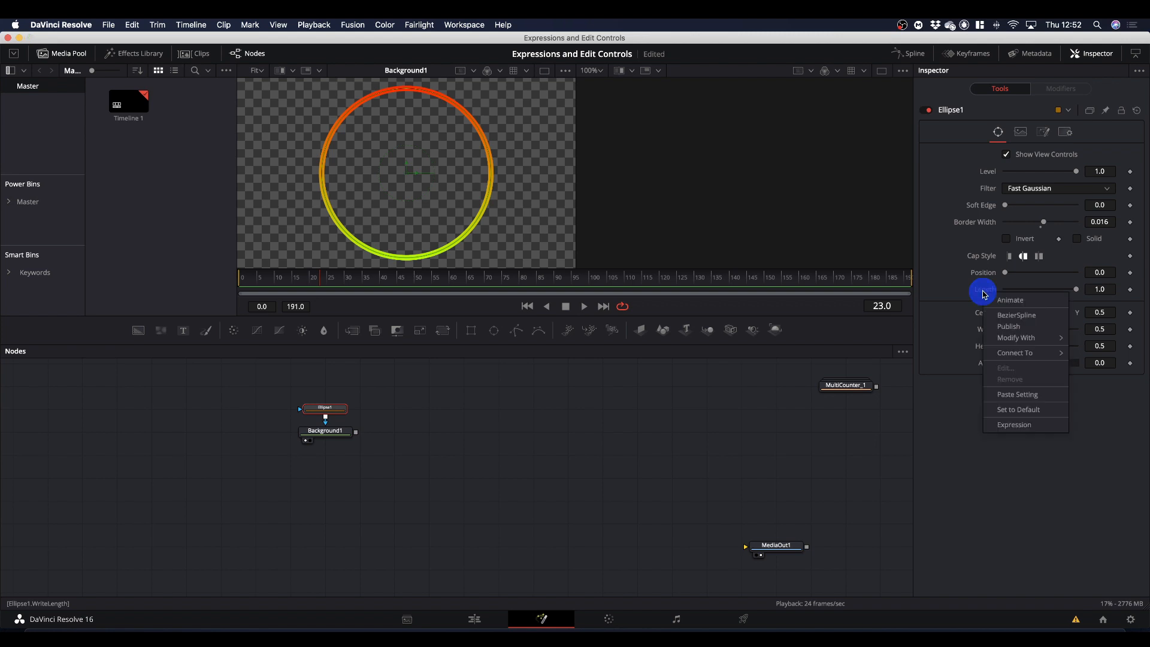
{"action": "left_click", "coordinate": [1016, 425]}
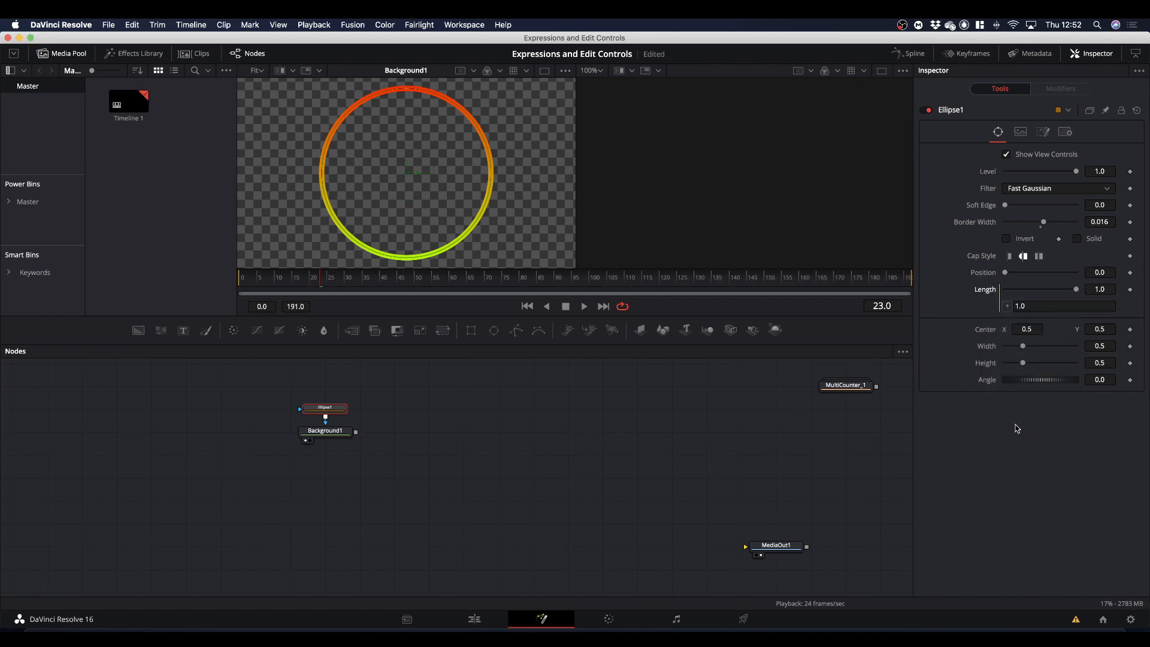
{"action": "left_click", "coordinate": [1033, 305]}
{"action": "key", "text": "BackSpace"}
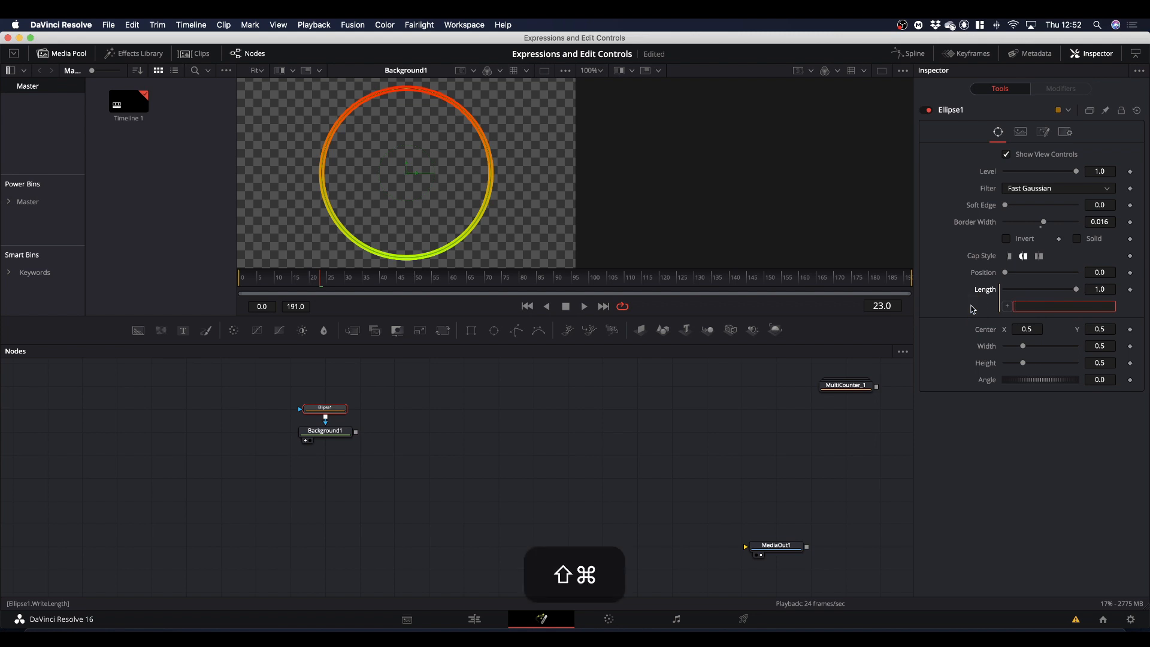
{"action": "key", "text": "super+shift+apostrophe"}
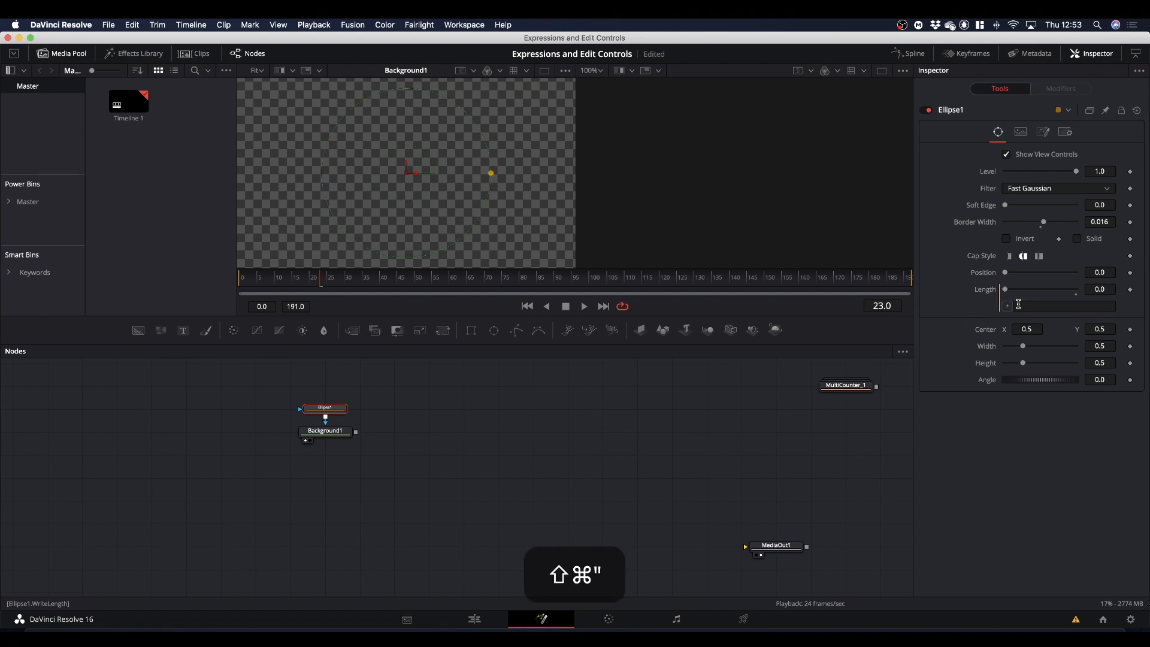
{"action": "left_click", "coordinate": [1018, 305]}
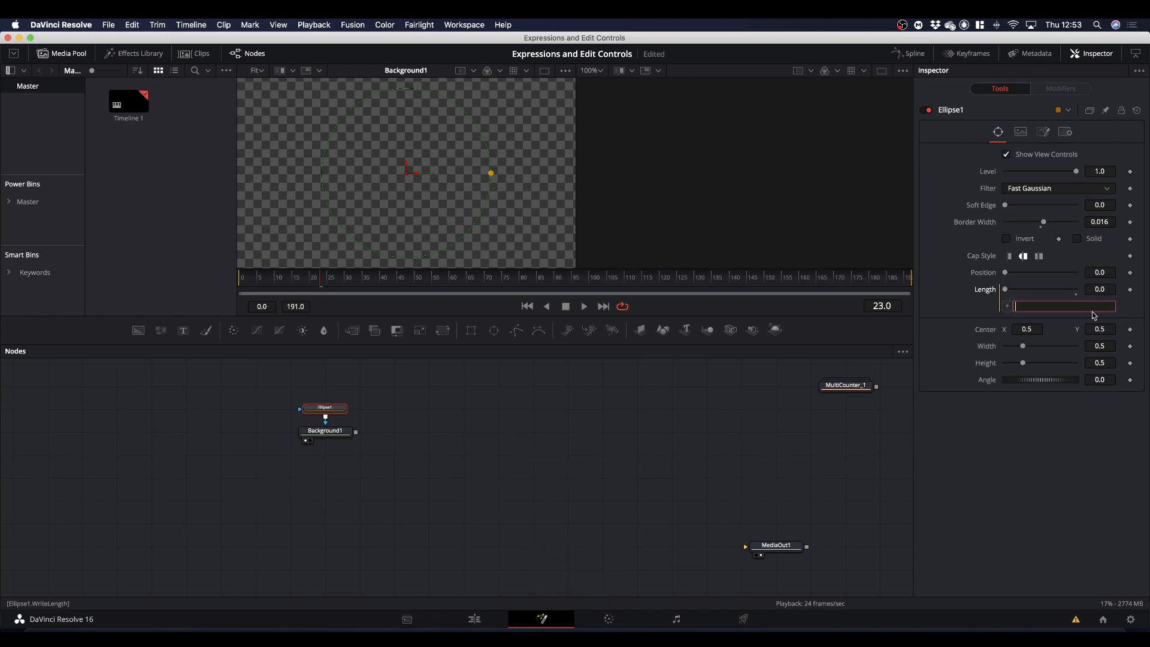
{"action": "type", "text": "time/"}
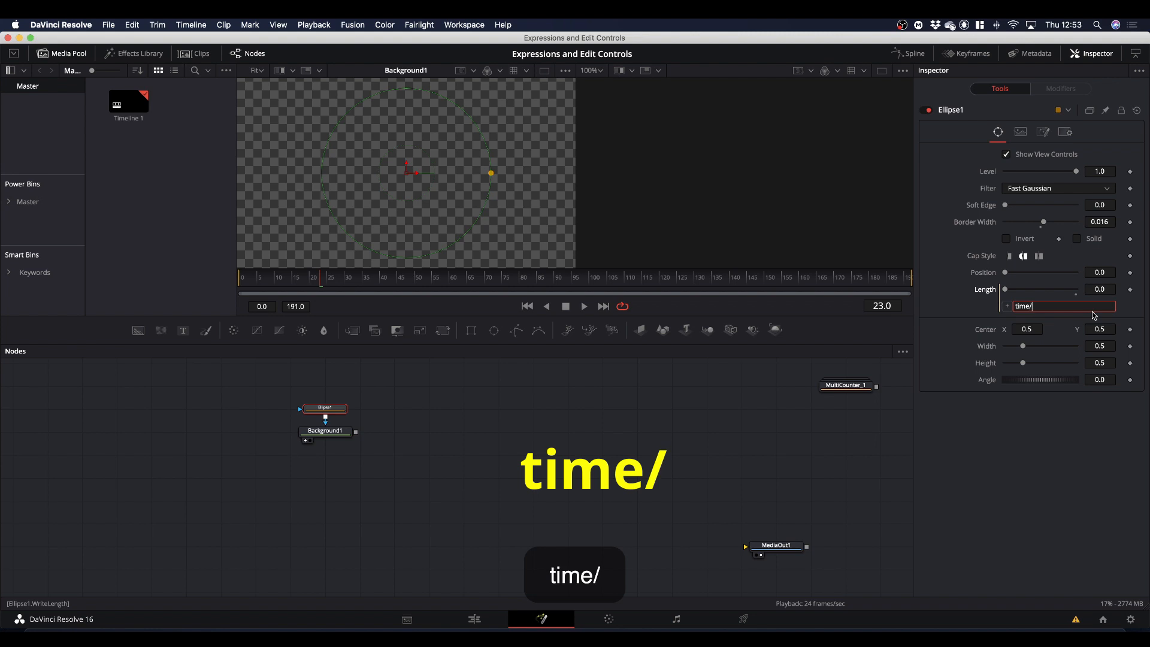
{"action": "type", "text": "comp."}
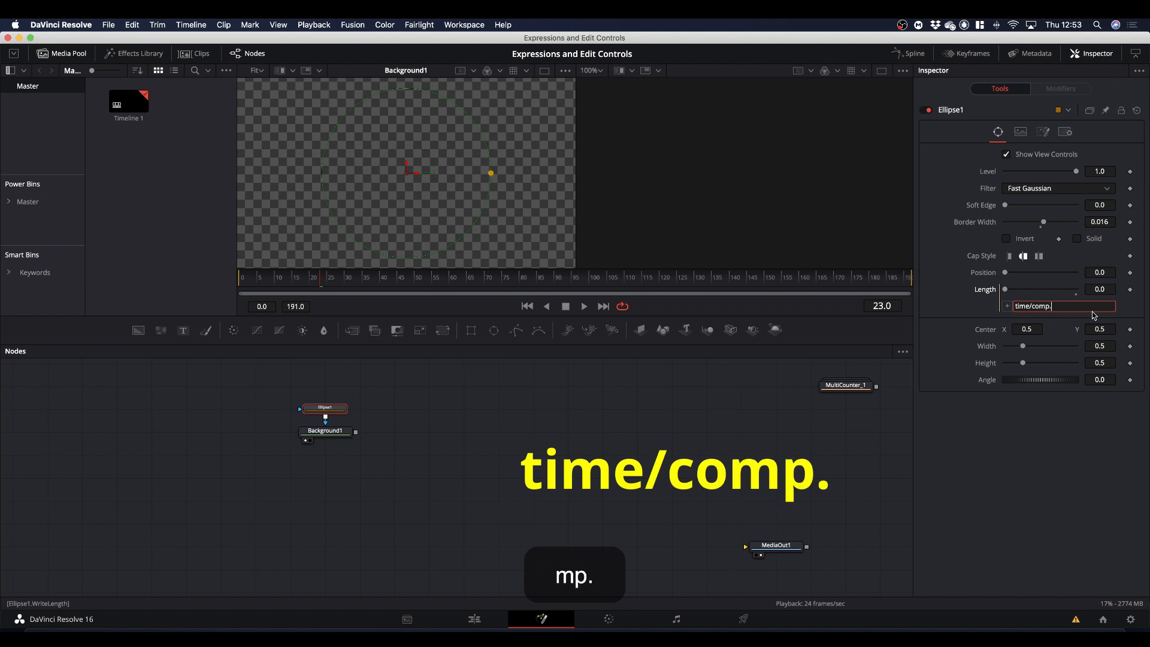
{"action": "type", "text": "Ren"}
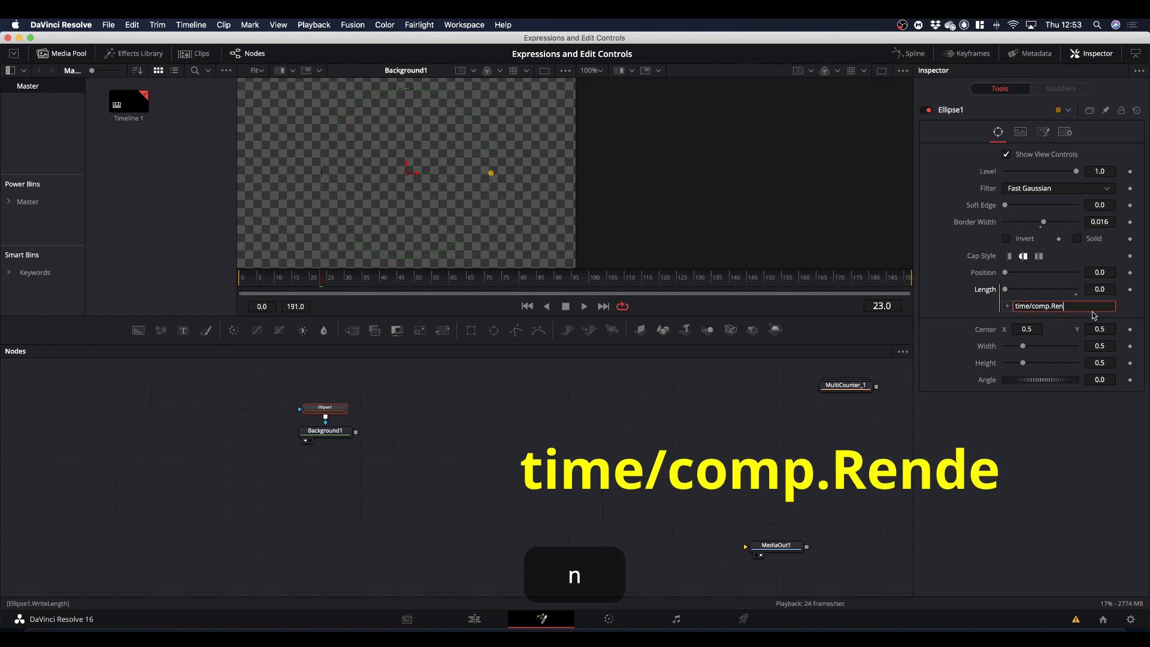
{"action": "type", "text": "derEnd"}
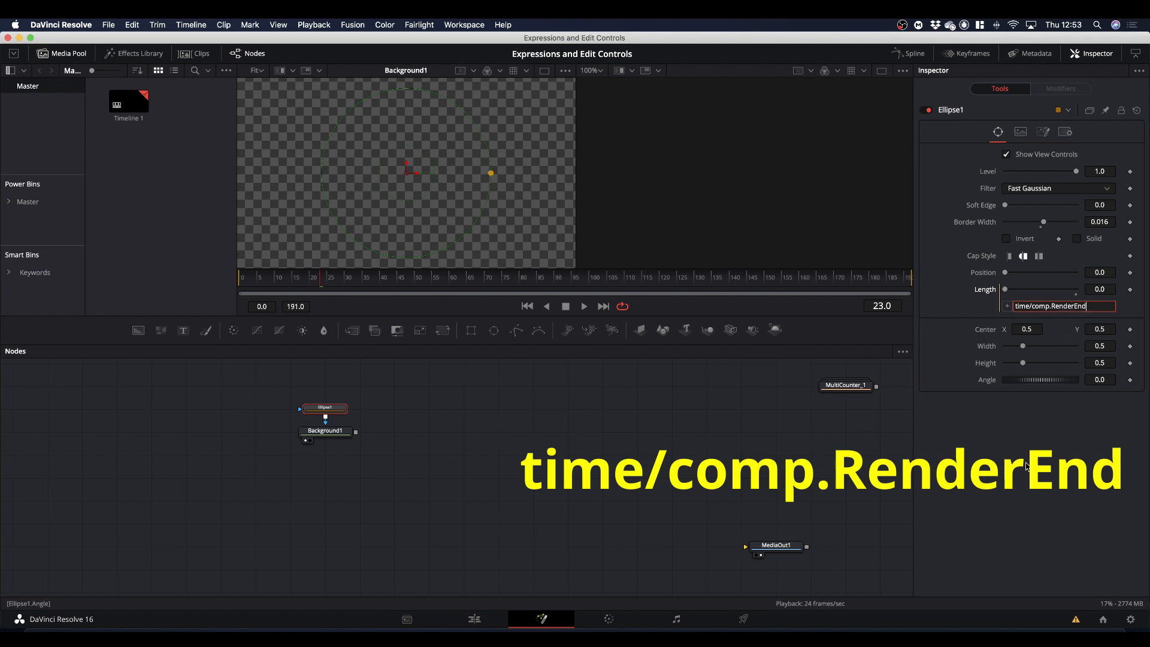
{"action": "key", "text": "Return"}
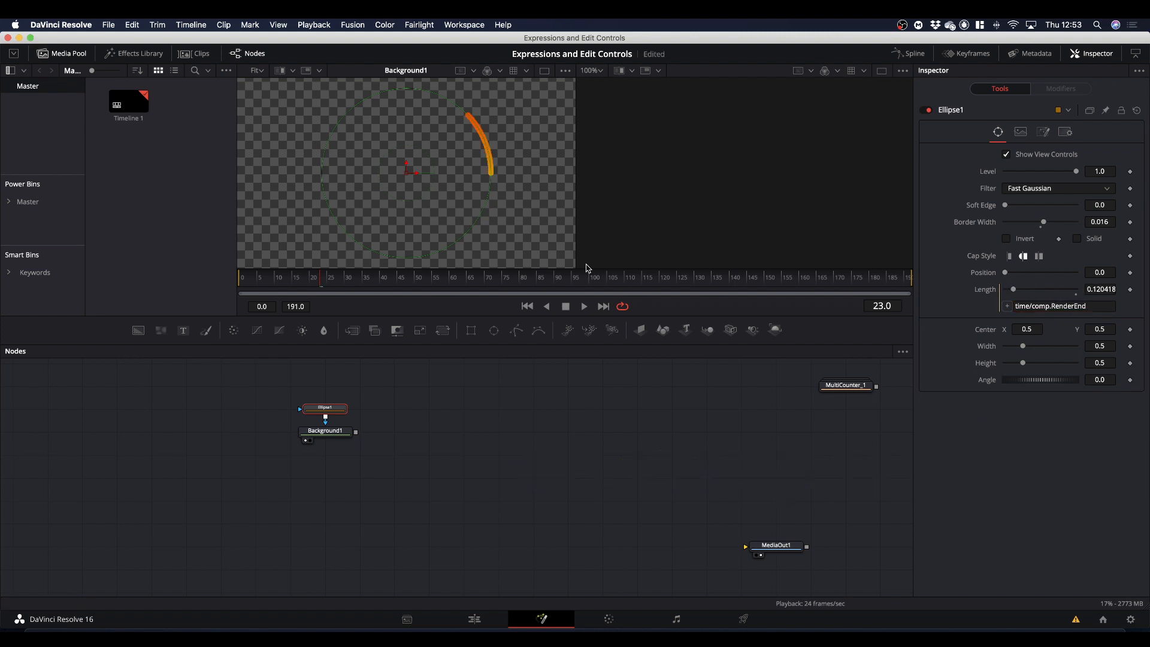
Play the ring animation from frame 0 and return the playhead to the first frame.
{"action": "left_click_drag", "start_coordinate": [317, 281], "coordinate": [177, 303]}
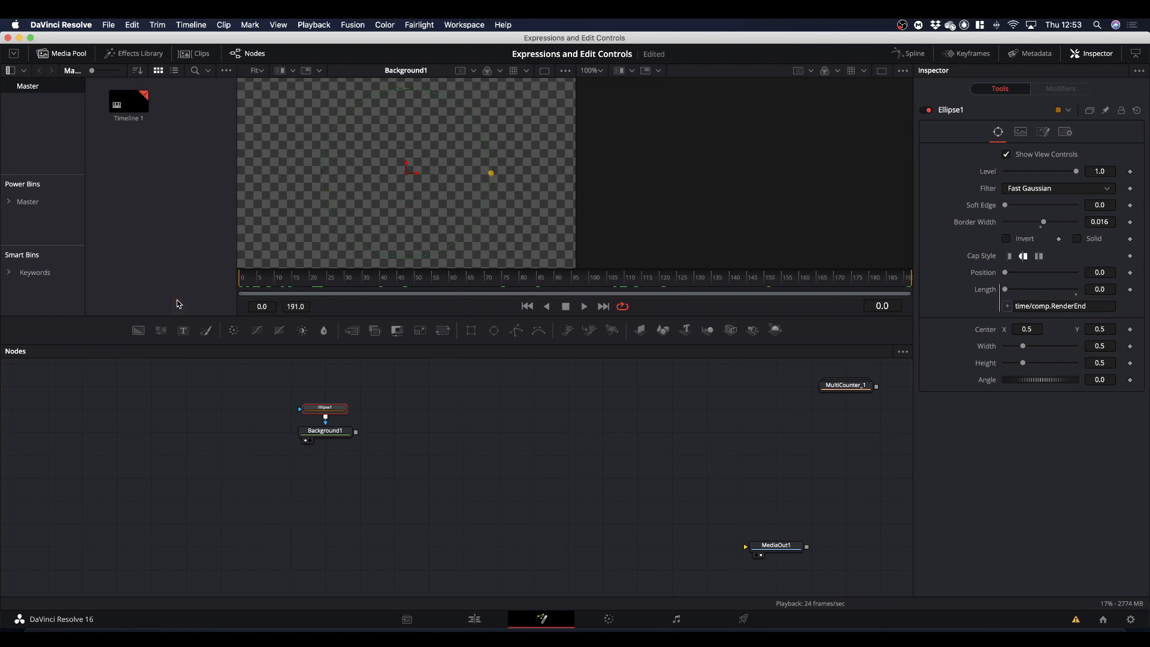
{"action": "key", "text": "space"}
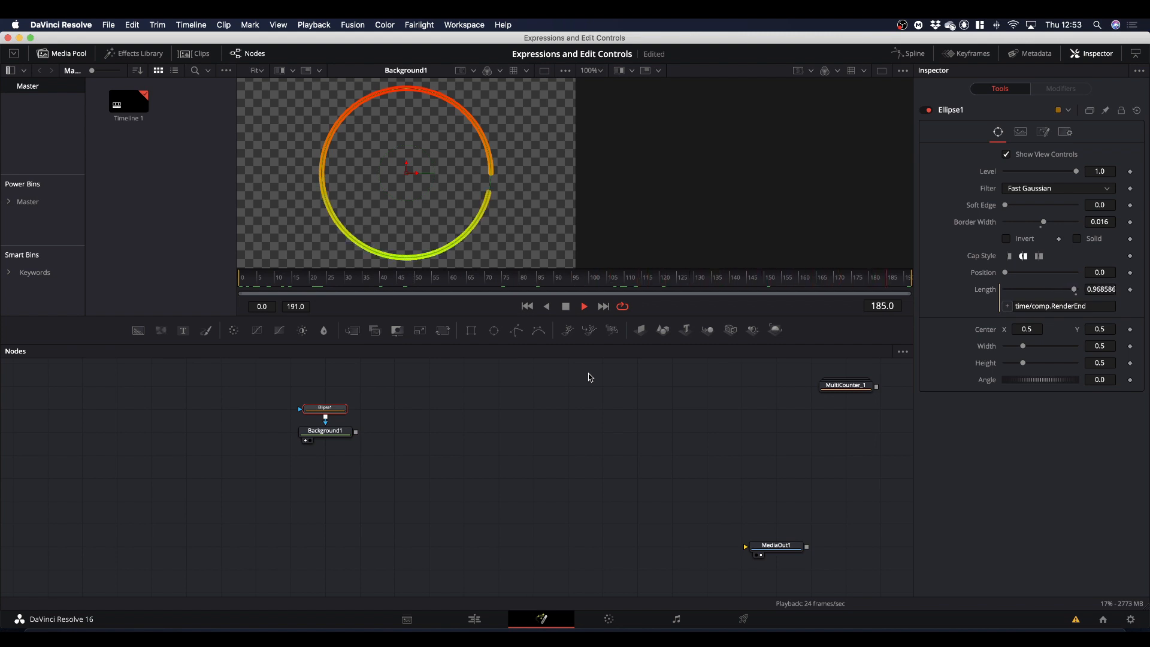
{"action": "key", "text": "space"}
{"action": "left_click_drag", "start_coordinate": [908, 283], "coordinate": [203, 299]}
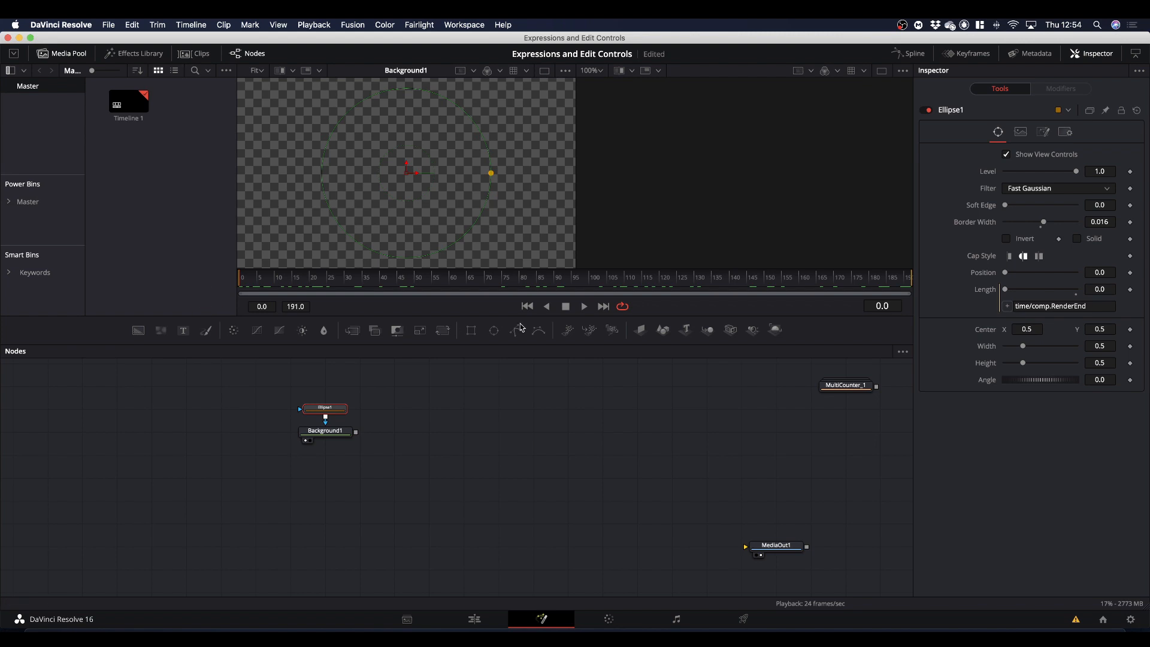
Review Ellipse1's user controls and scrub the timeline to check how the Length expression drives the ring.
{"action": "left_click", "coordinate": [1044, 132]}
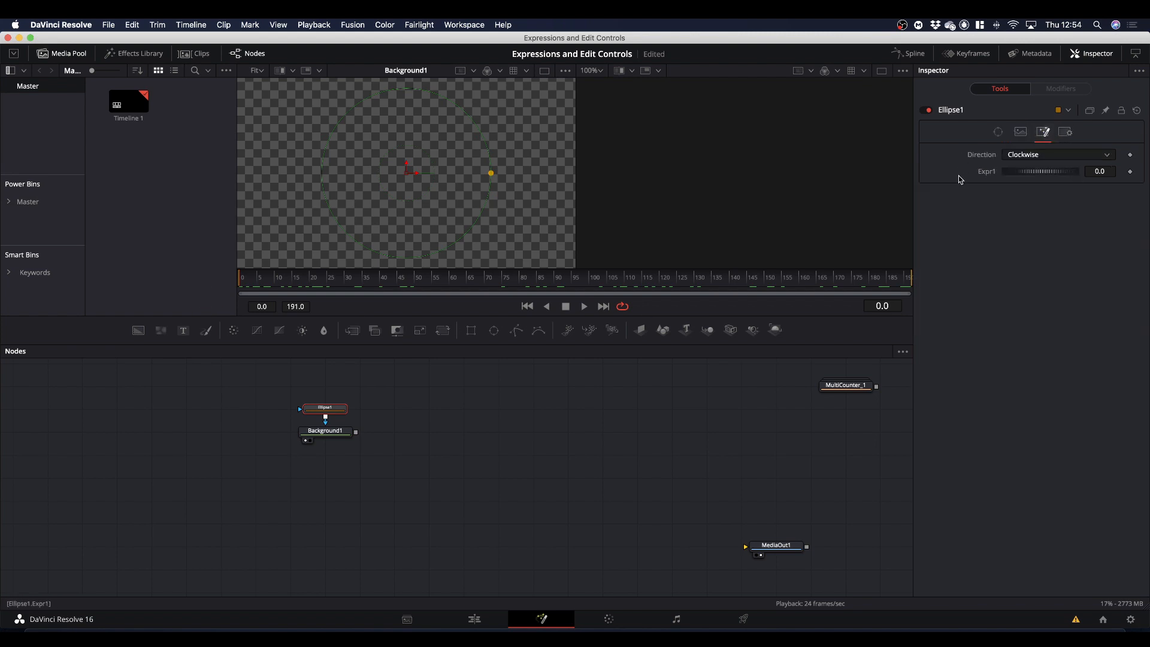
{"action": "left_click", "coordinate": [998, 132]}
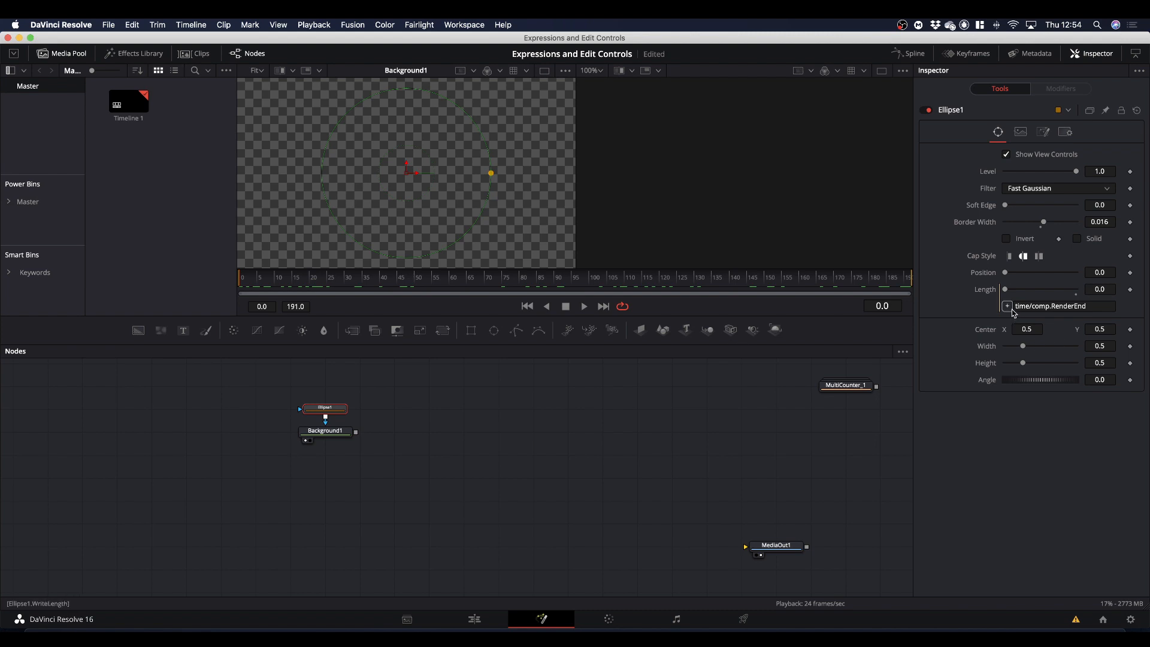
{"action": "left_click_drag", "start_coordinate": [412, 276], "coordinate": [471, 276]}
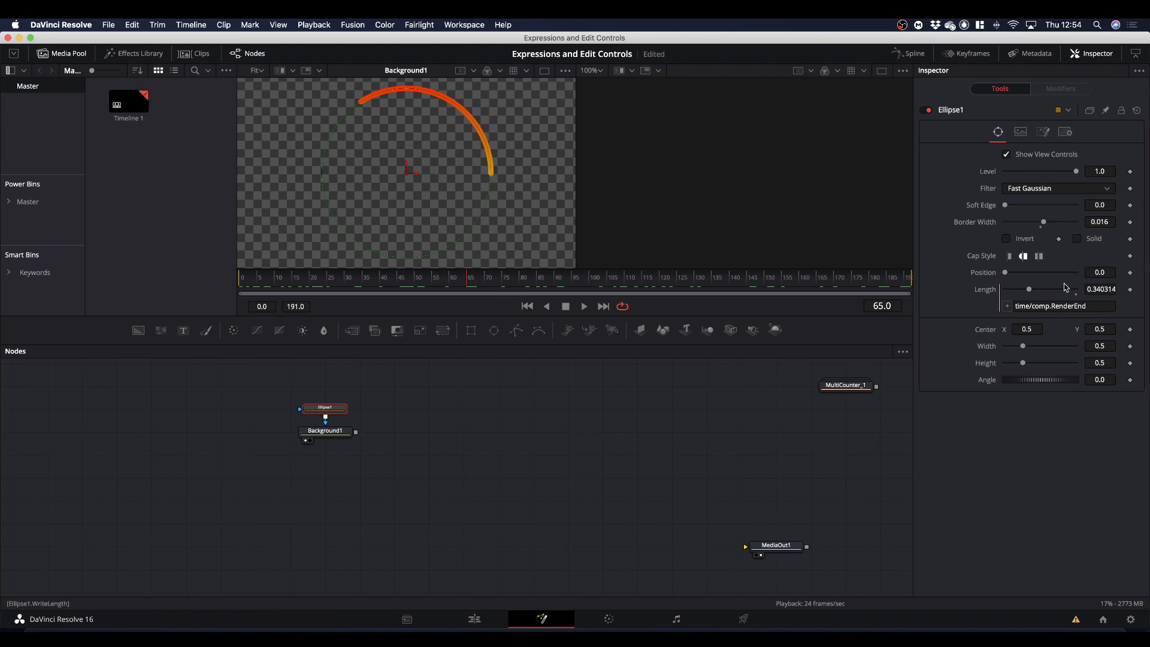
{"action": "mouse_move", "coordinate": [1011, 275]}
{"action": "left_mouse_down"}
{"action": "mouse_move", "coordinate": [1050, 274]}
{"action": "mouse_move", "coordinate": [988, 275]}
{"action": "left_mouse_up"}
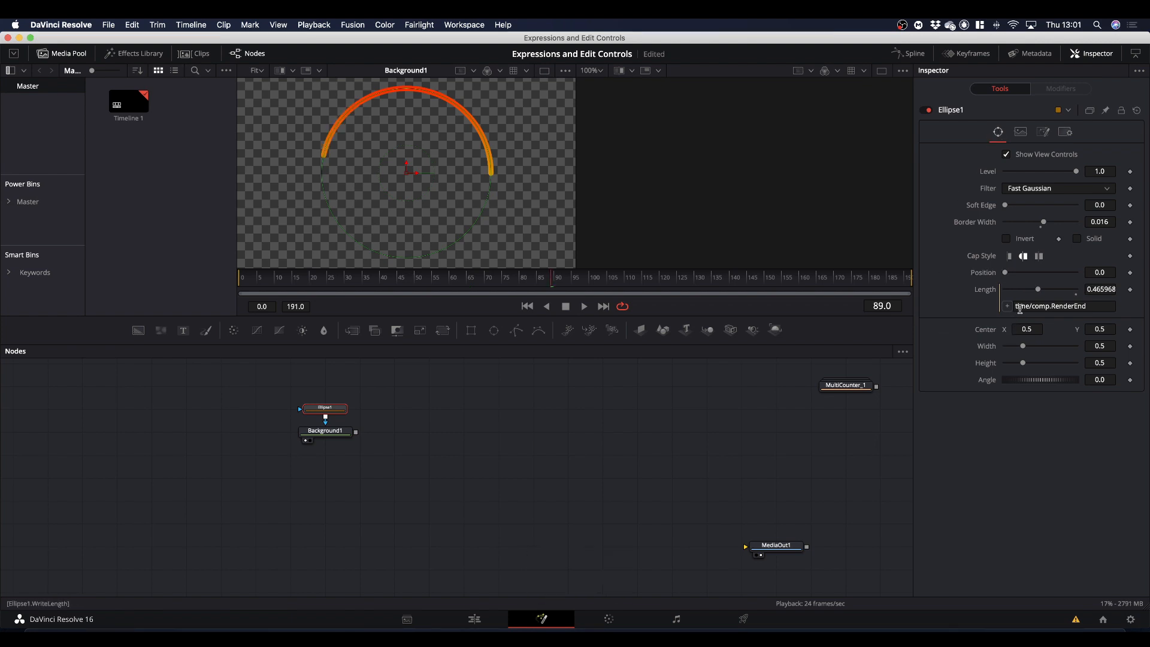
Add the expression 1-(time/comp.RenderEnd) to Ellipse1's Expr1 control and set Direction to Clockwise.
{"action": "left_click", "coordinate": [1042, 133]}
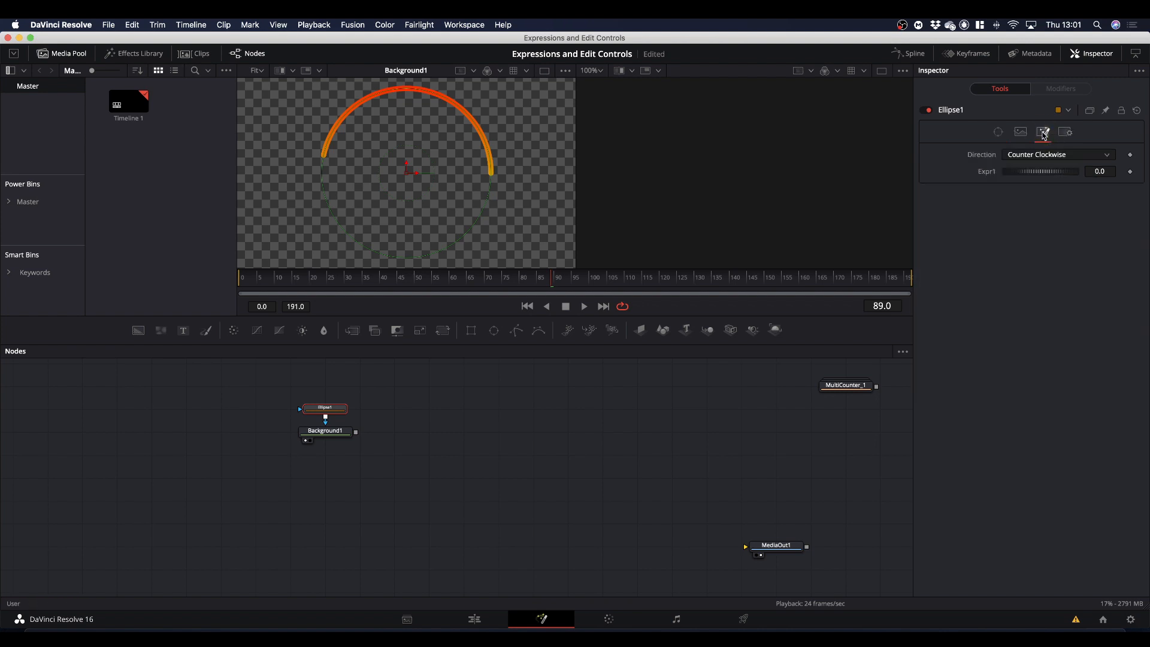
{"action": "right_click", "coordinate": [983, 171]}
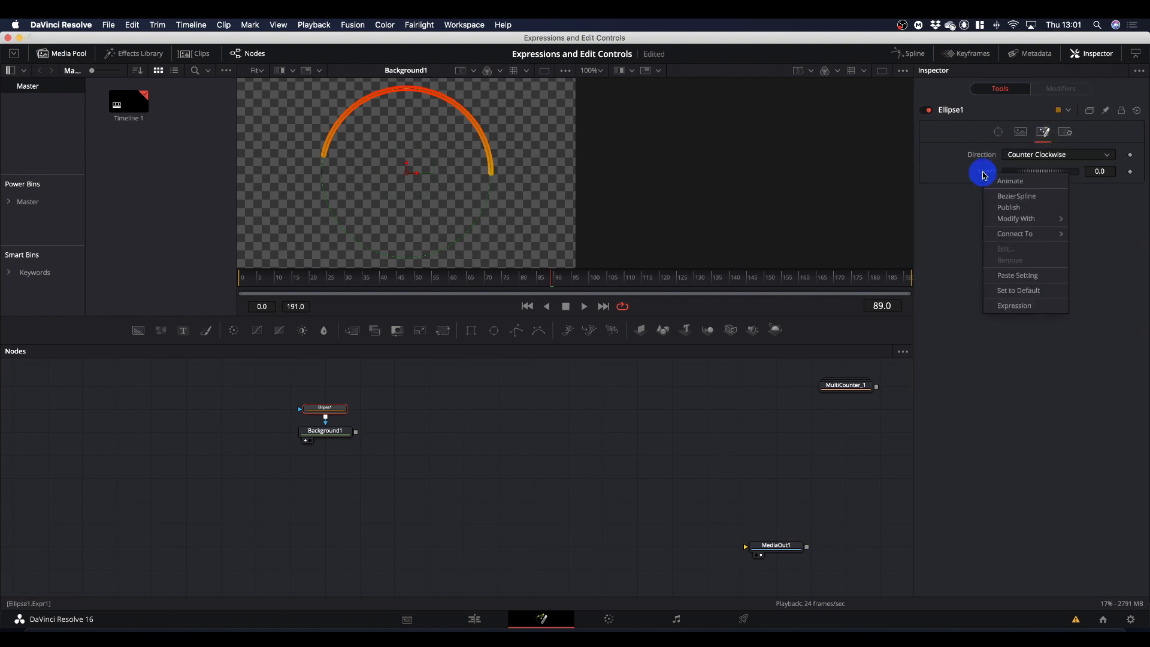
{"action": "left_click", "coordinate": [1013, 307]}
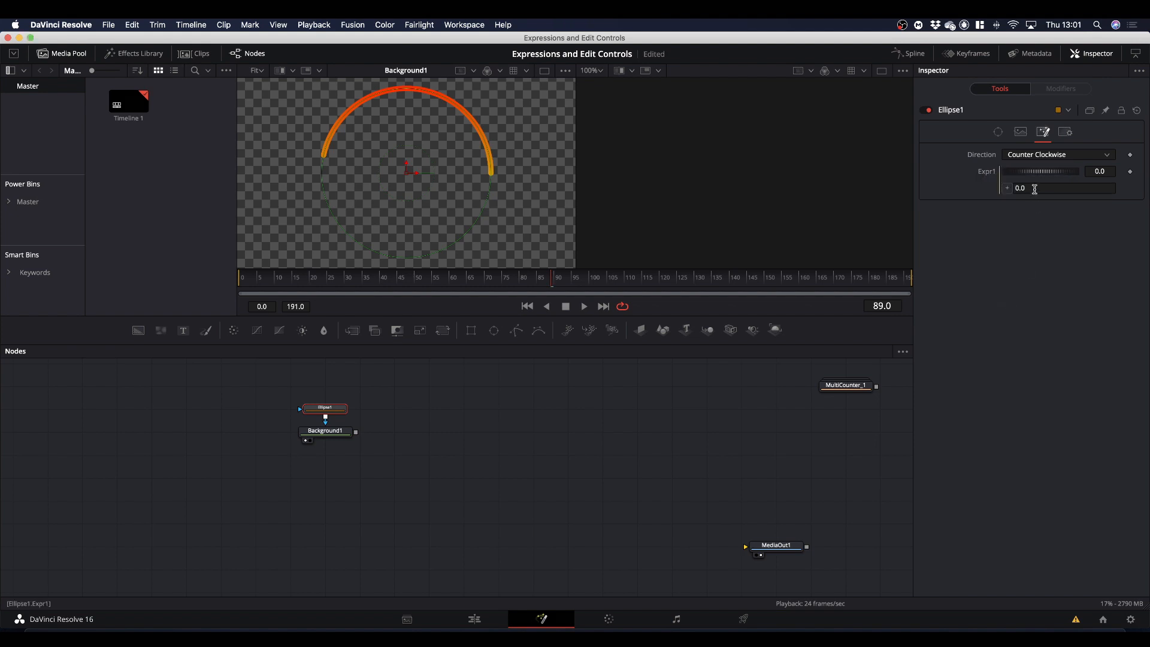
{"action": "left_click", "coordinate": [1018, 188]}
{"action": "type", "text": "1"}
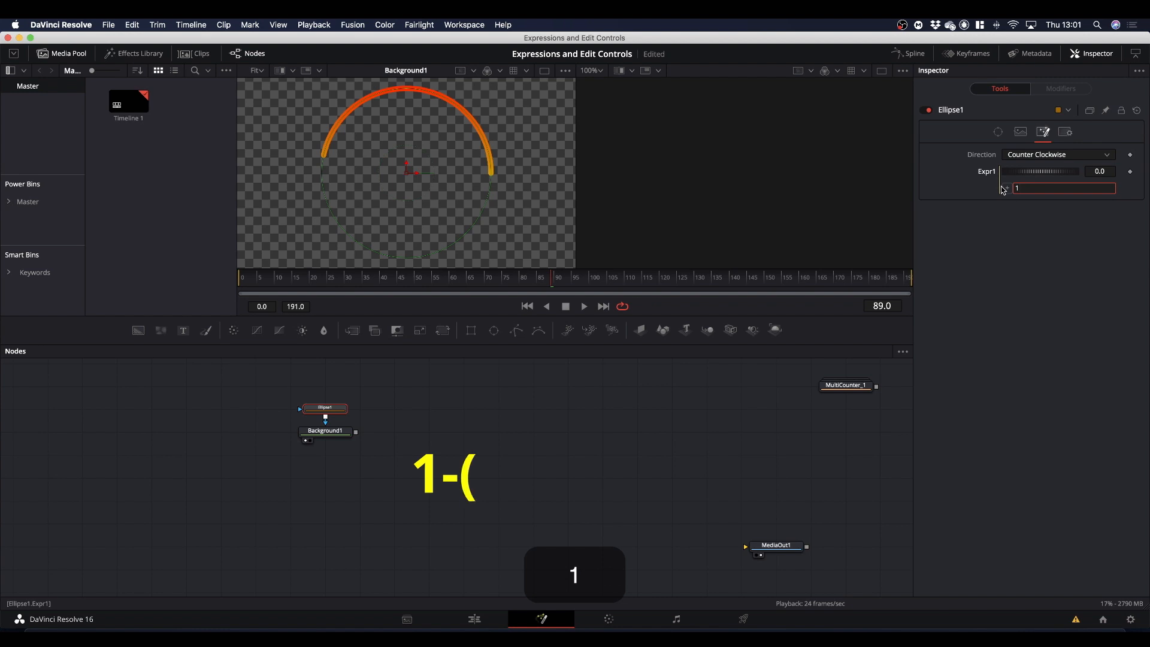
{"action": "type", "text": "-"}
{"action": "type", "text": "("}
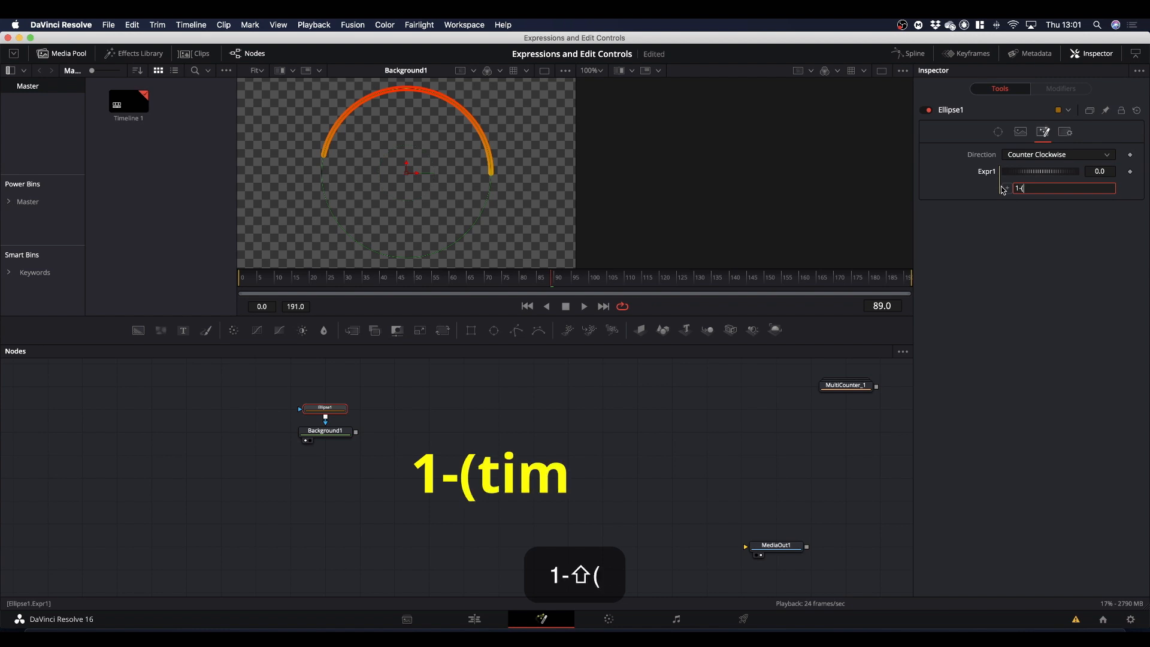
{"action": "type", "text": "time"}
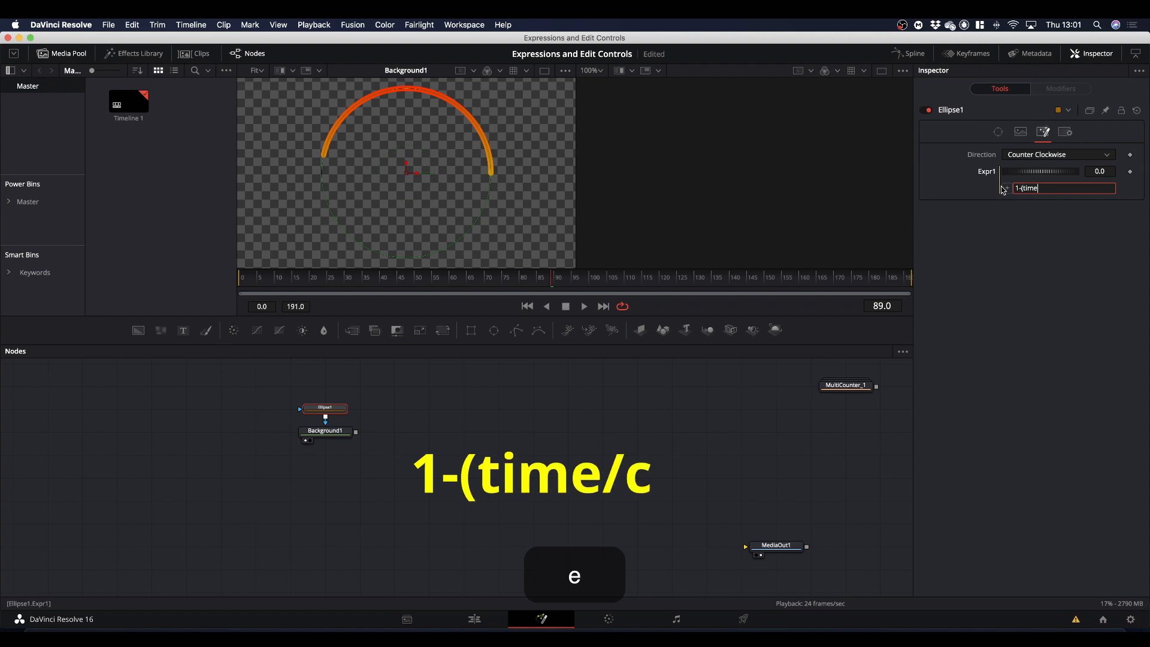
{"action": "type", "text": "/comp"}
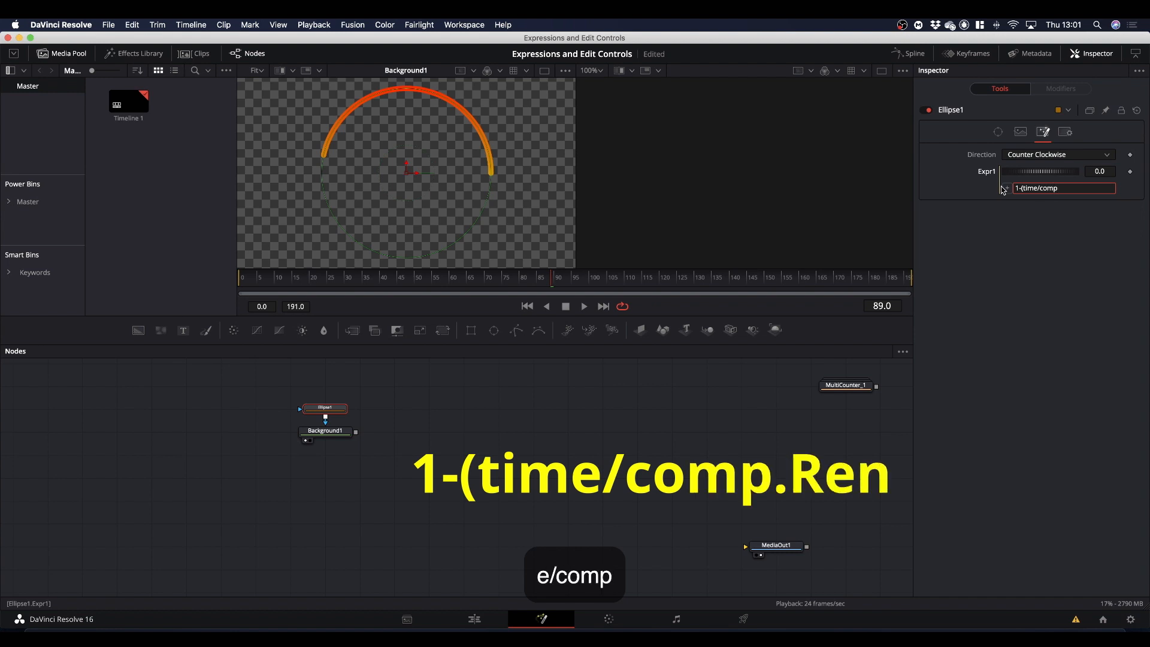
{"action": "type", "text": ".R"}
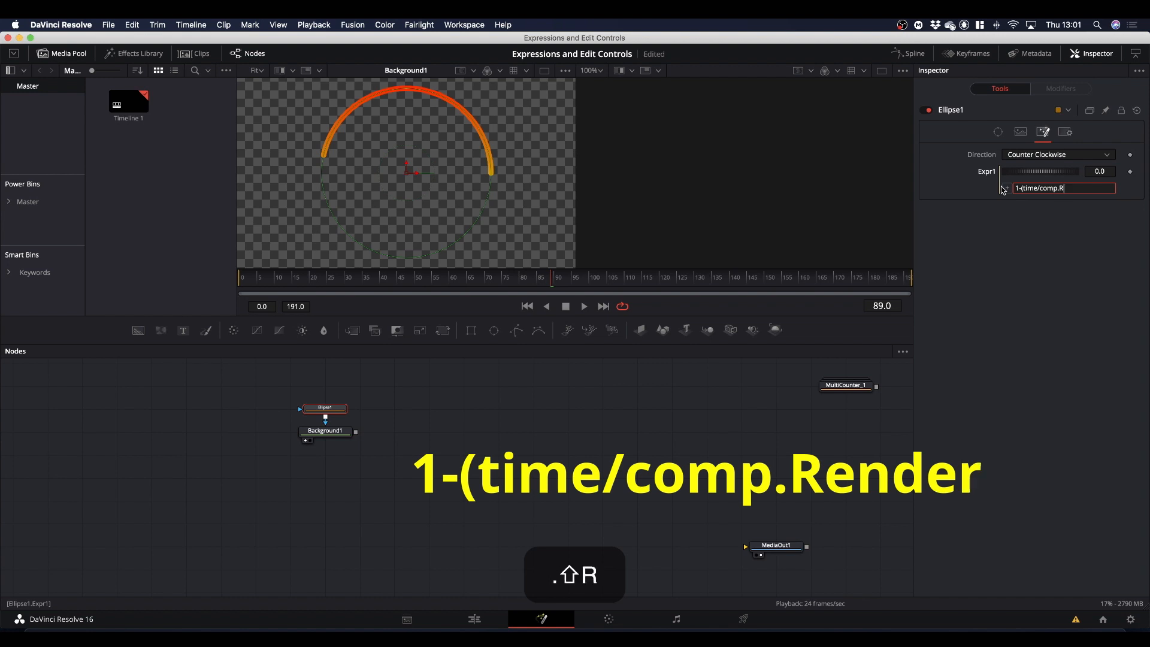
{"action": "type", "text": "ender"}
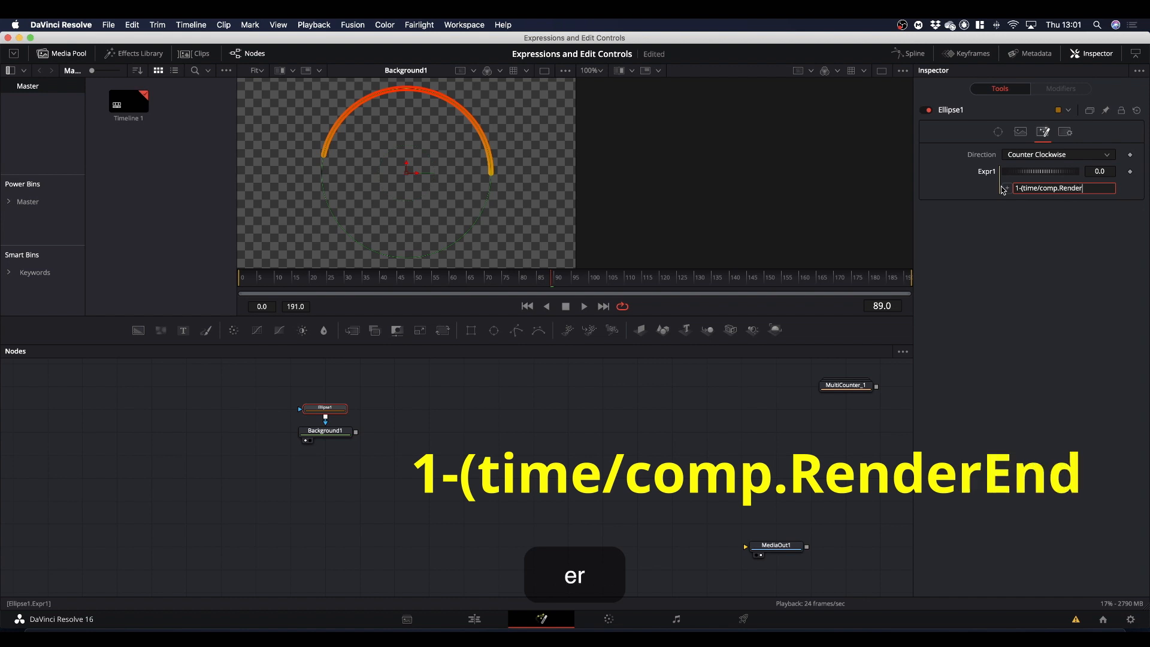
{"action": "type", "text": "End)"}
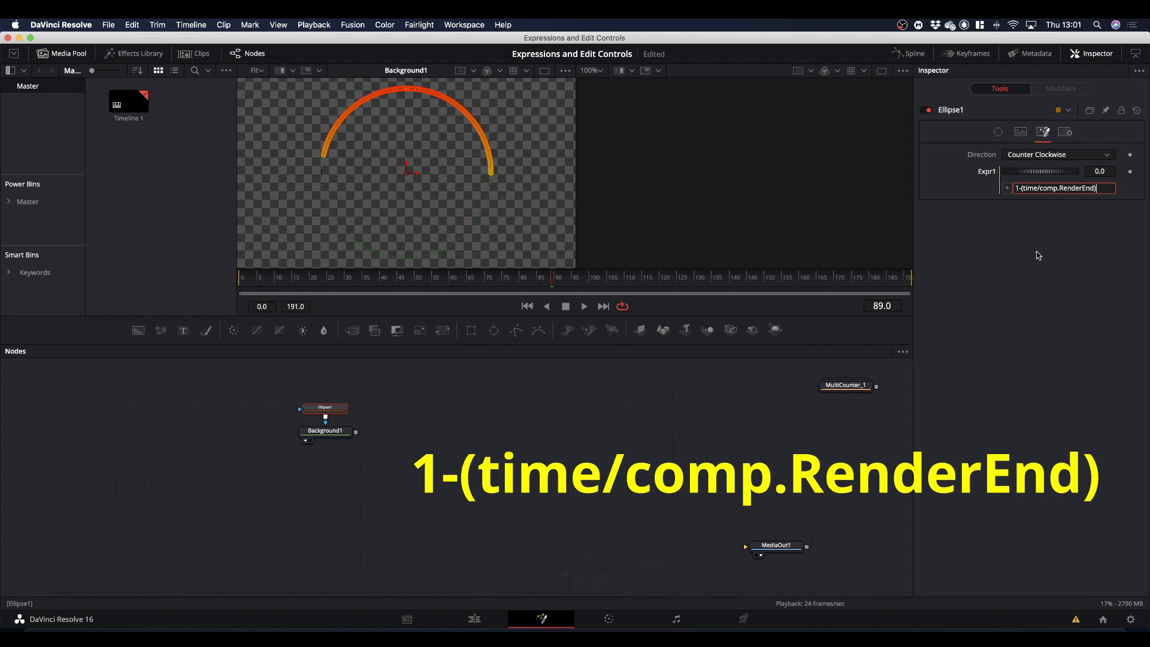
{"action": "key", "text": "Return"}
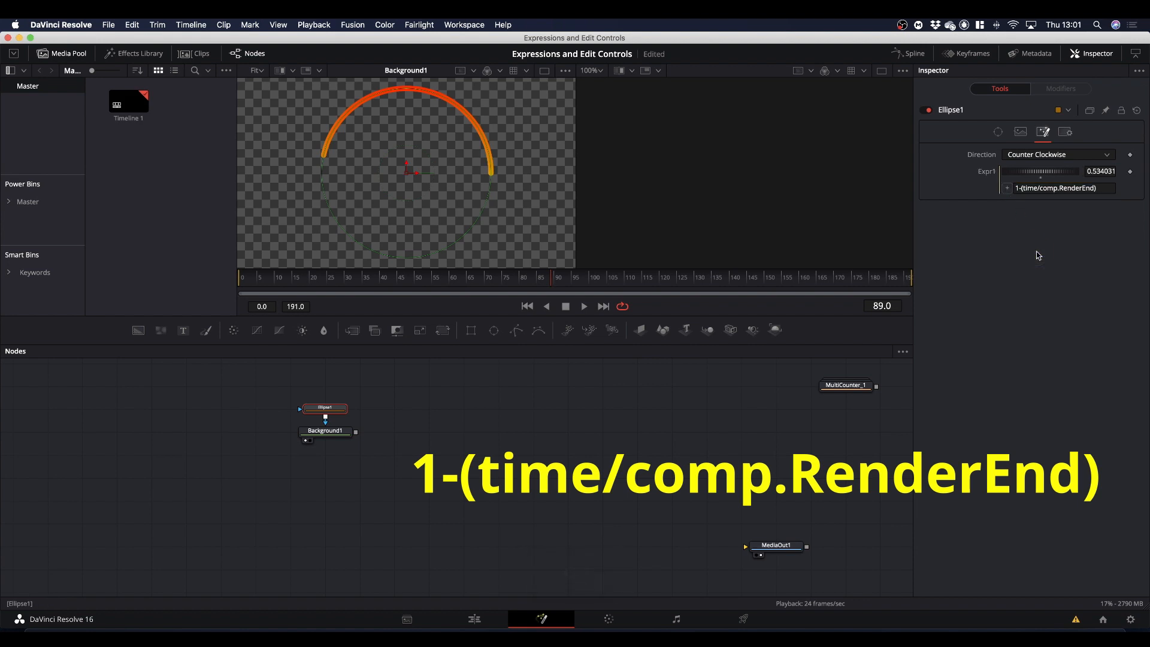
{"action": "left_click", "coordinate": [1026, 156]}
{"action": "left_click", "coordinate": [1026, 167]}
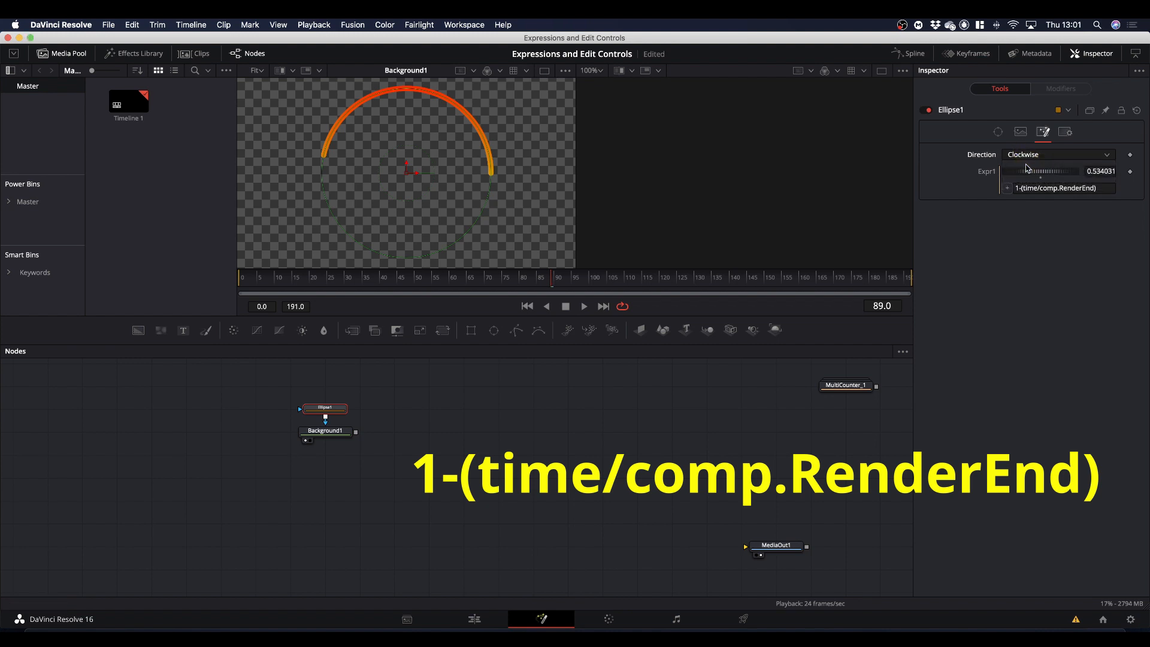
Add an expression to Ellipse1's Position and set it to iif(Direction == 0, Expr1, 0).
{"action": "left_click", "coordinate": [998, 133]}
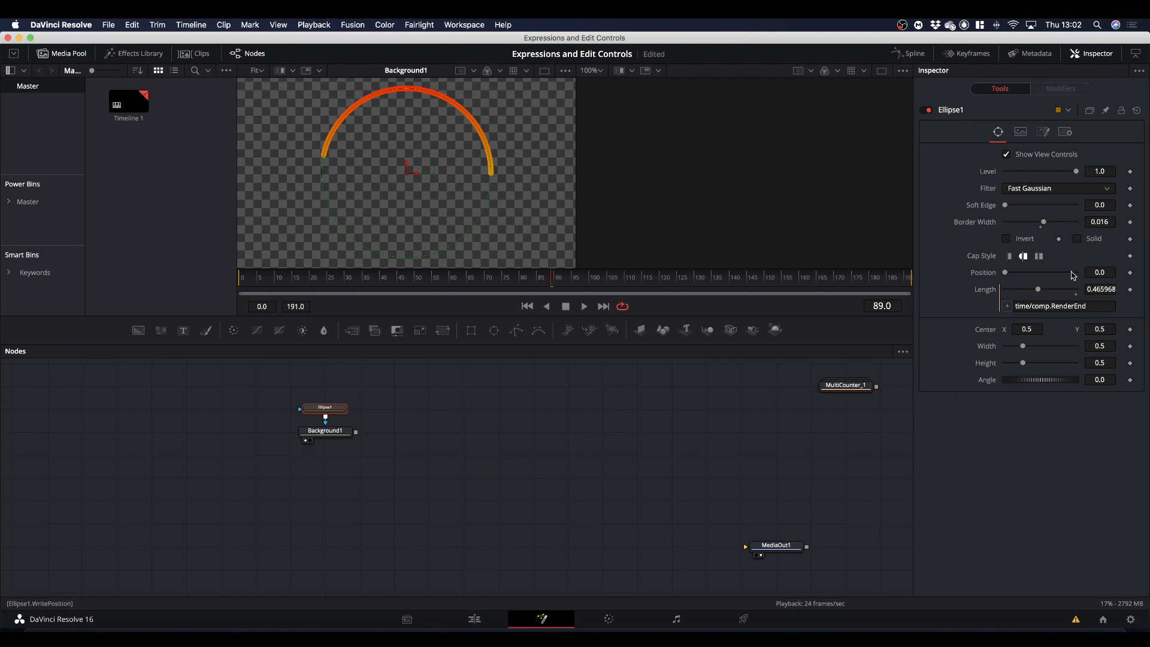
{"action": "right_click", "coordinate": [976, 276]}
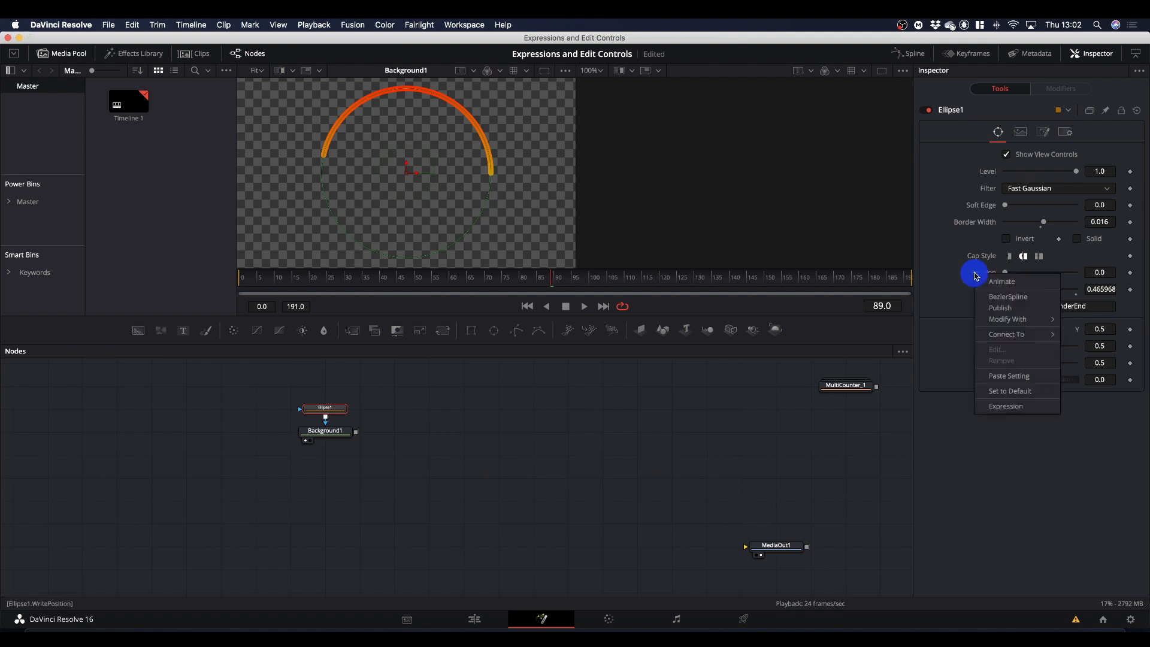
{"action": "left_click", "coordinate": [993, 407]}
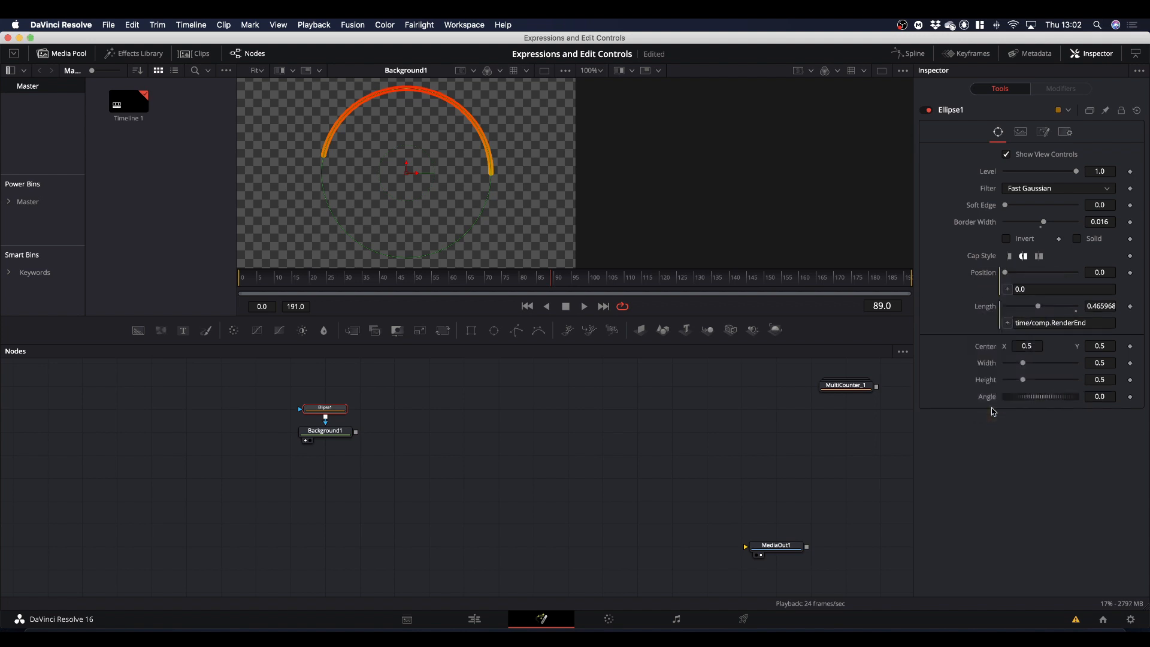
{"action": "left_click", "coordinate": [1031, 290]}
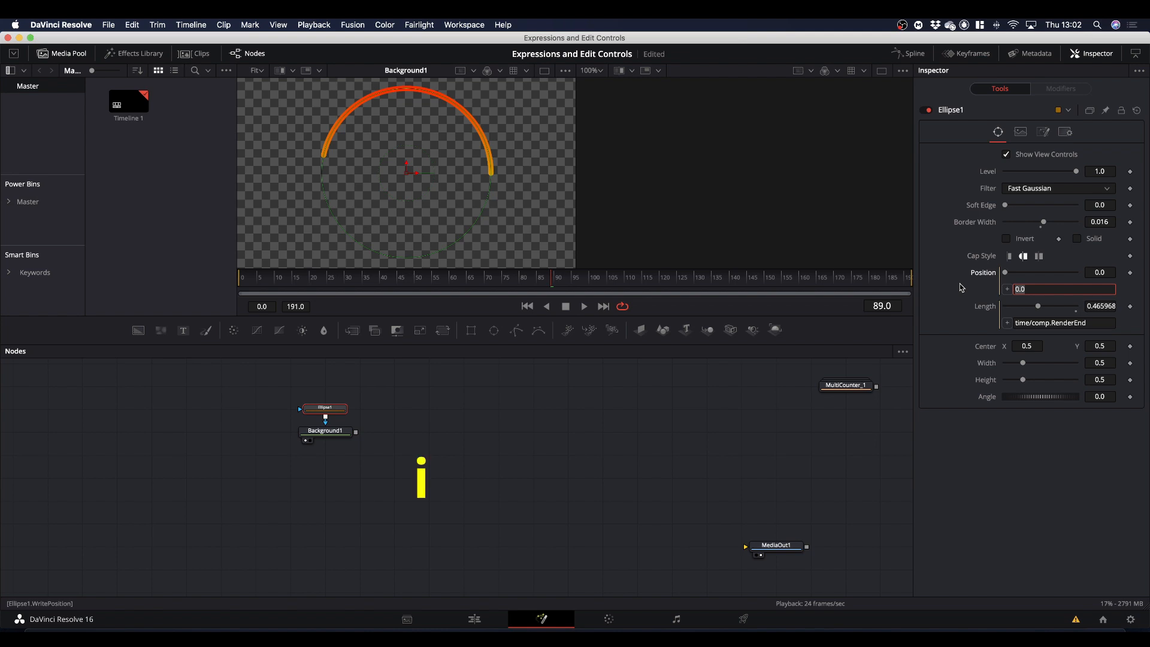
{"action": "type", "text": "iif"}
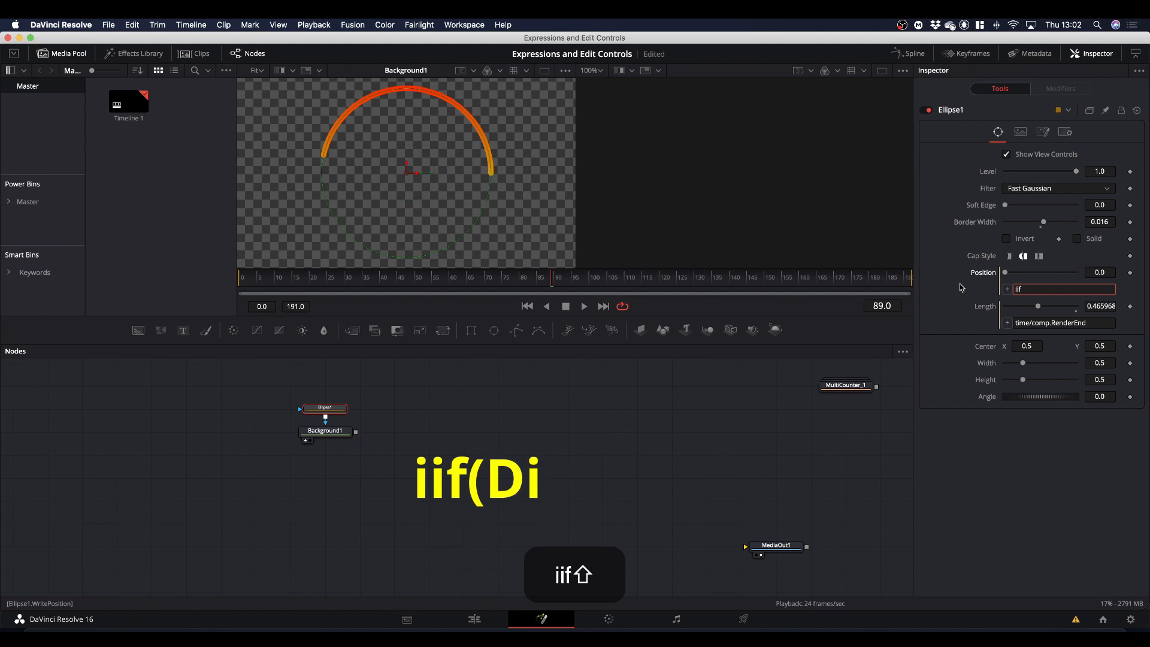
{"action": "type", "text": "(Dire"}
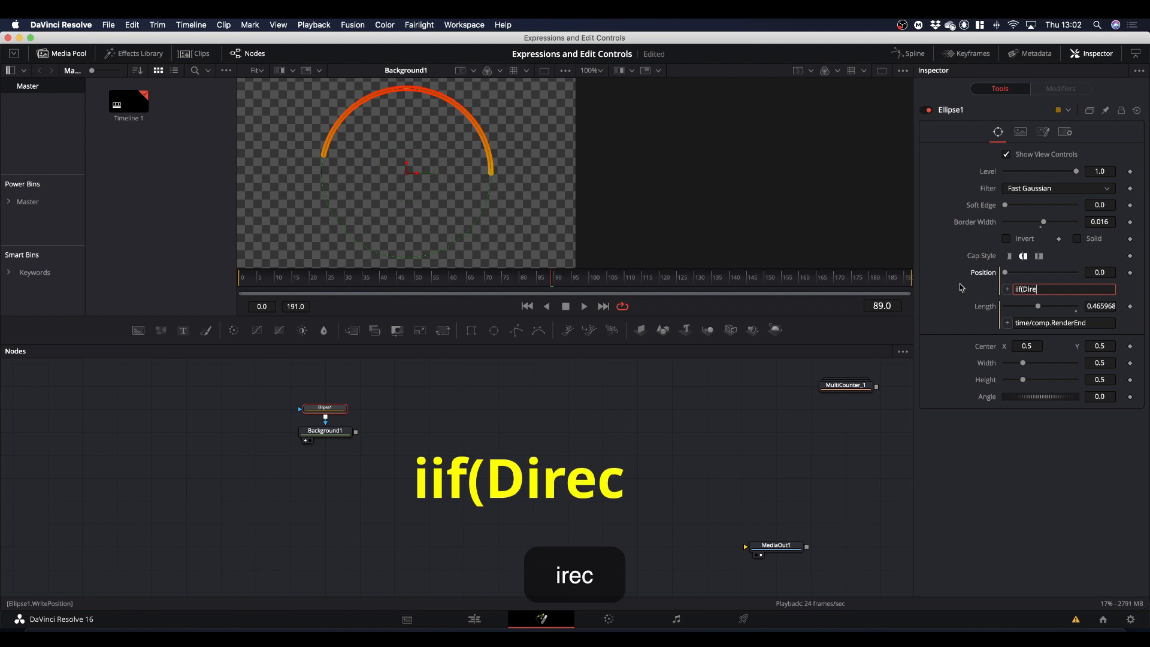
{"action": "type", "text": "ction "}
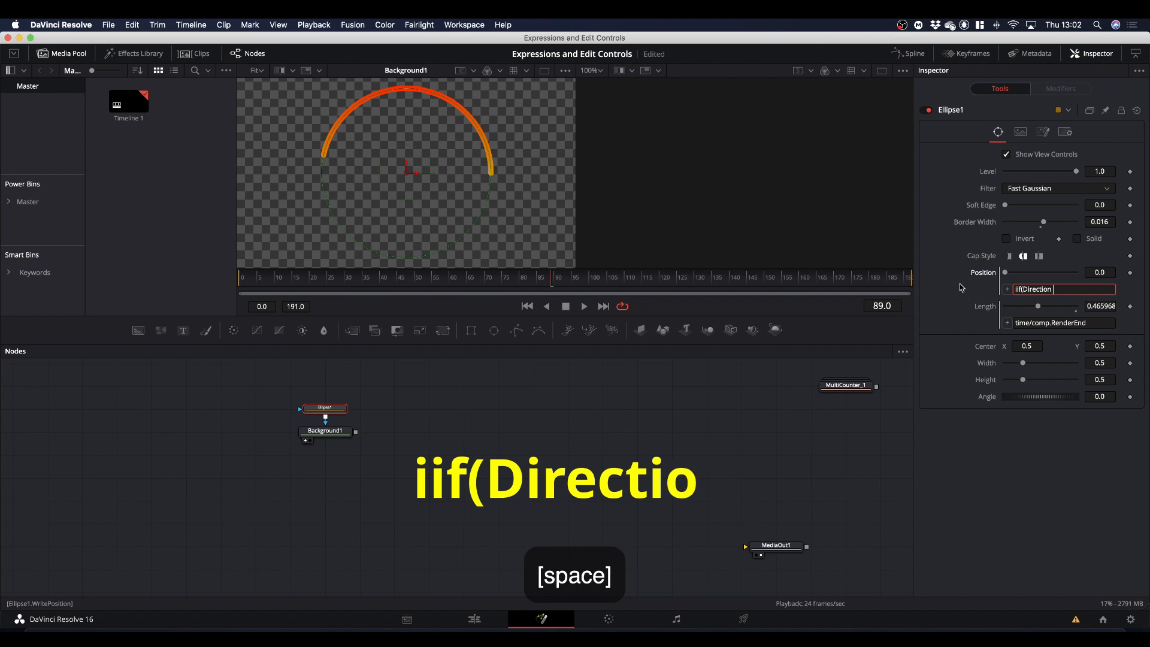
{"action": "type", "text": "=="}
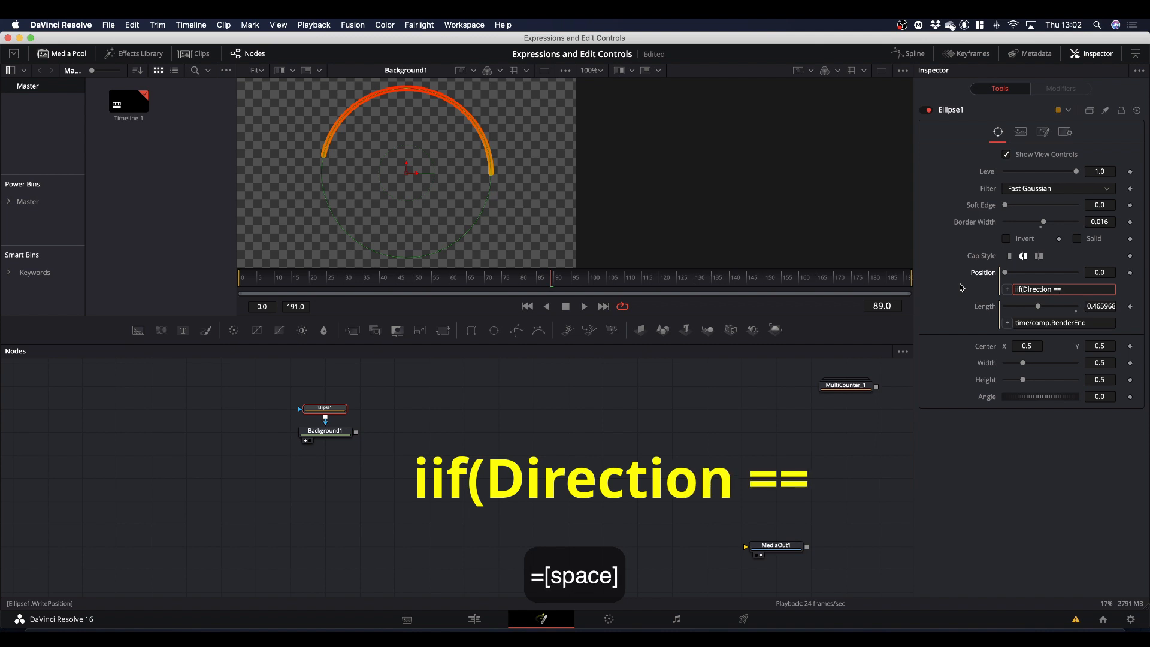
{"action": "type", "text": " 0, "}
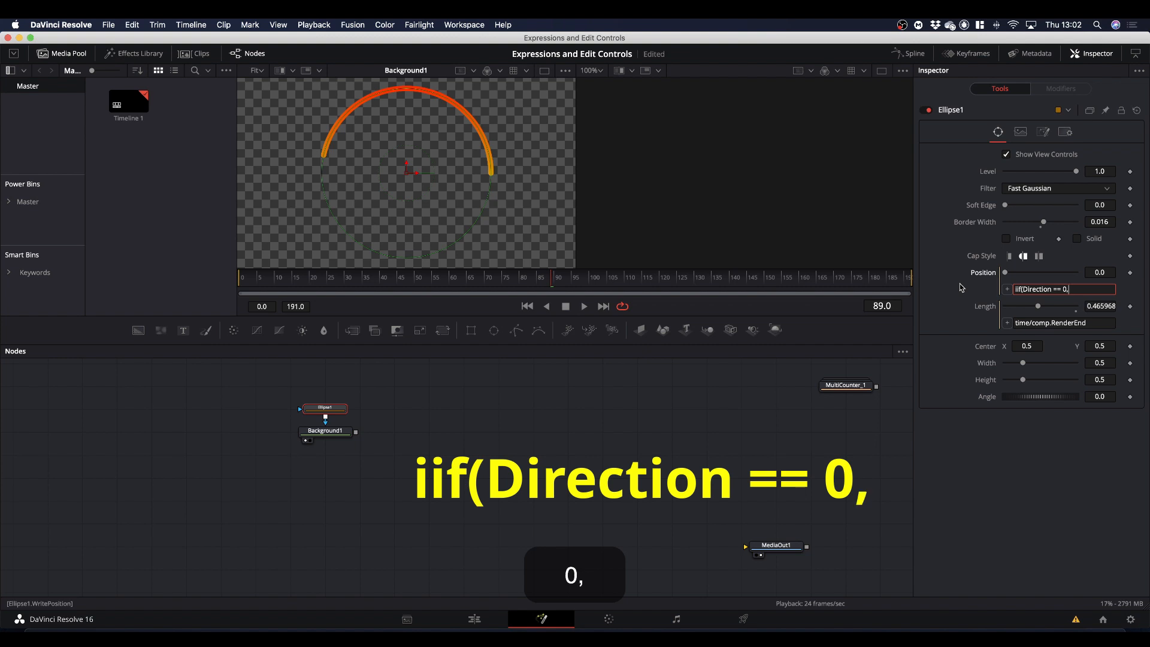
{"action": "type", "text": "E"}
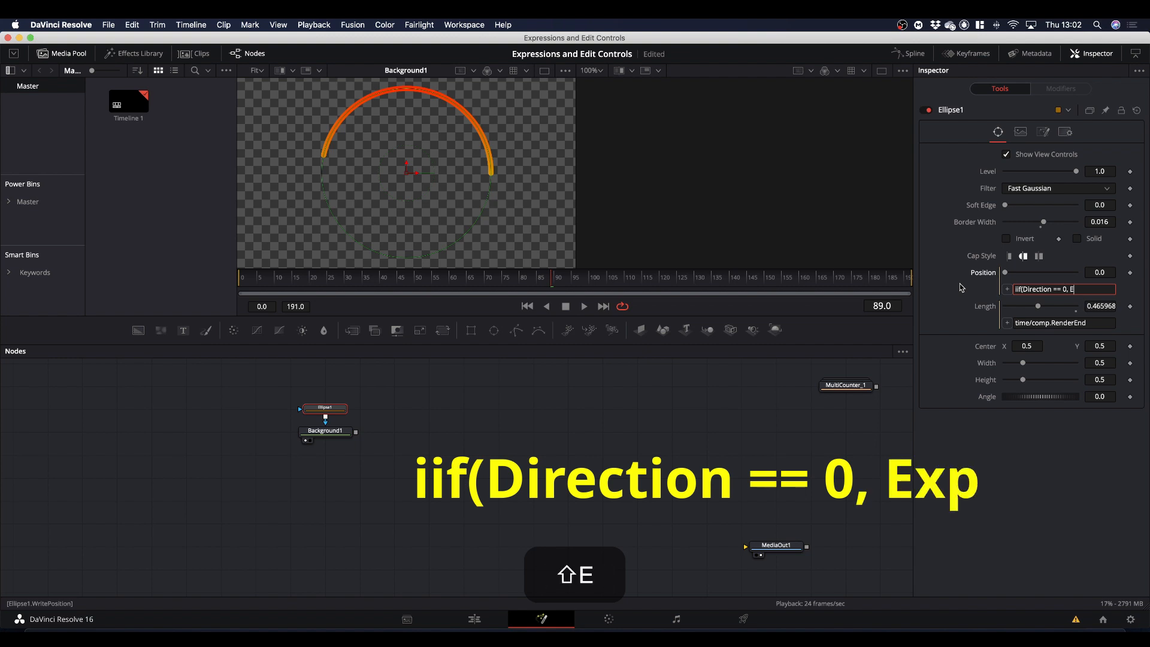
{"action": "type", "text": "xpr"}
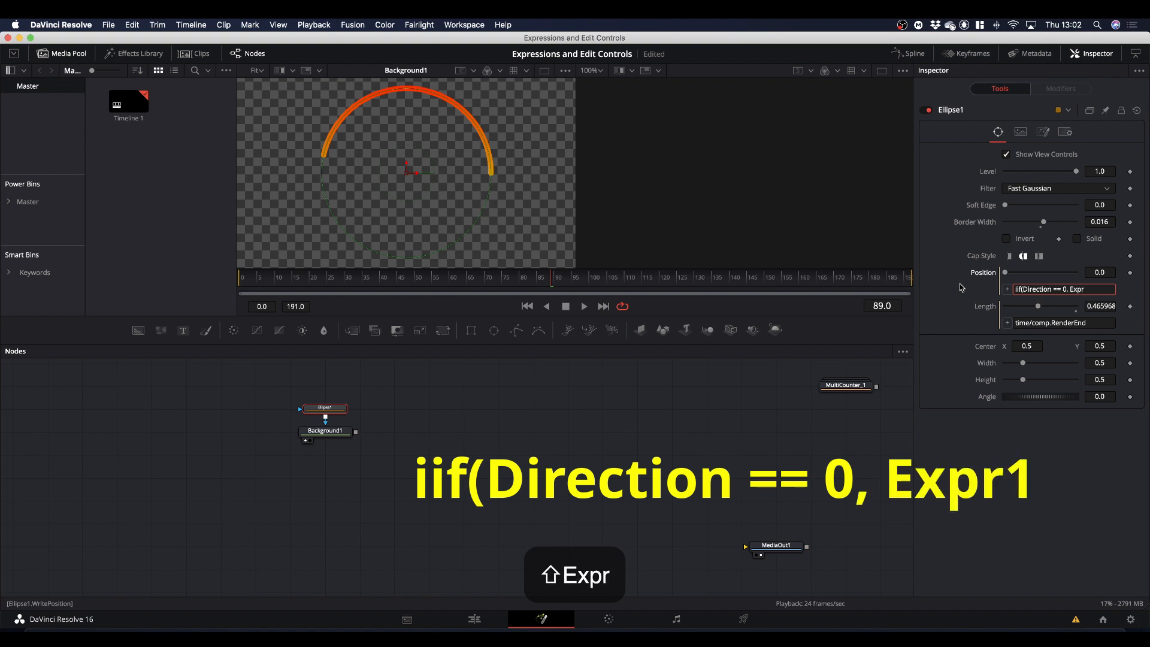
{"action": "type", "text": "1, 0)"}
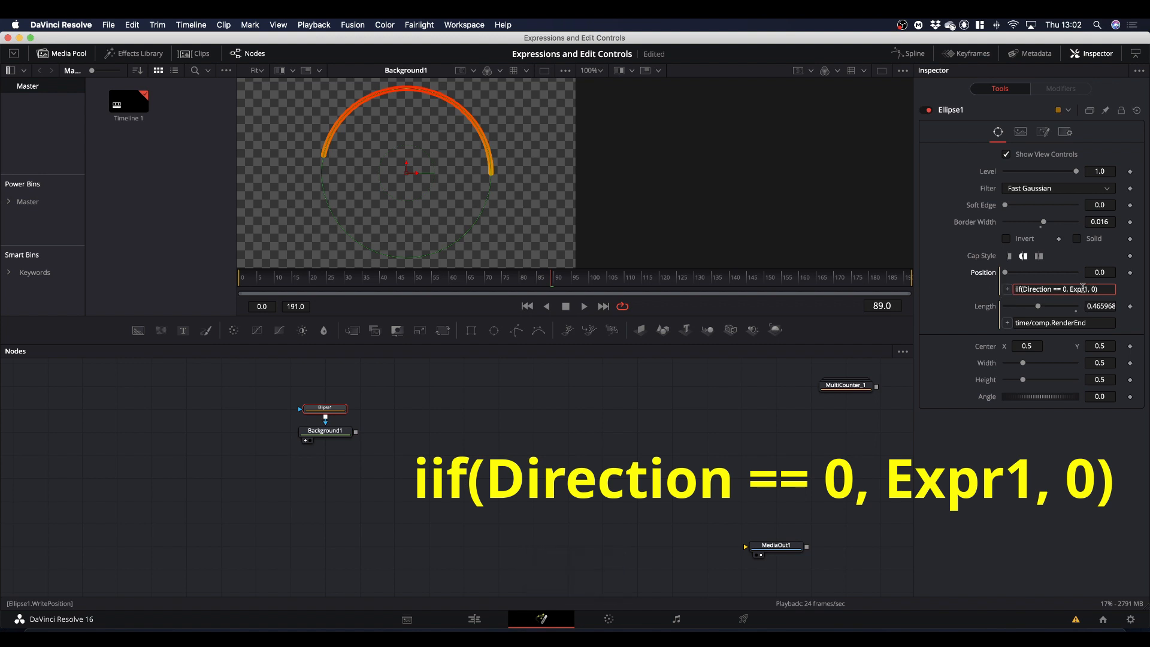
{"action": "key", "text": "Return"}
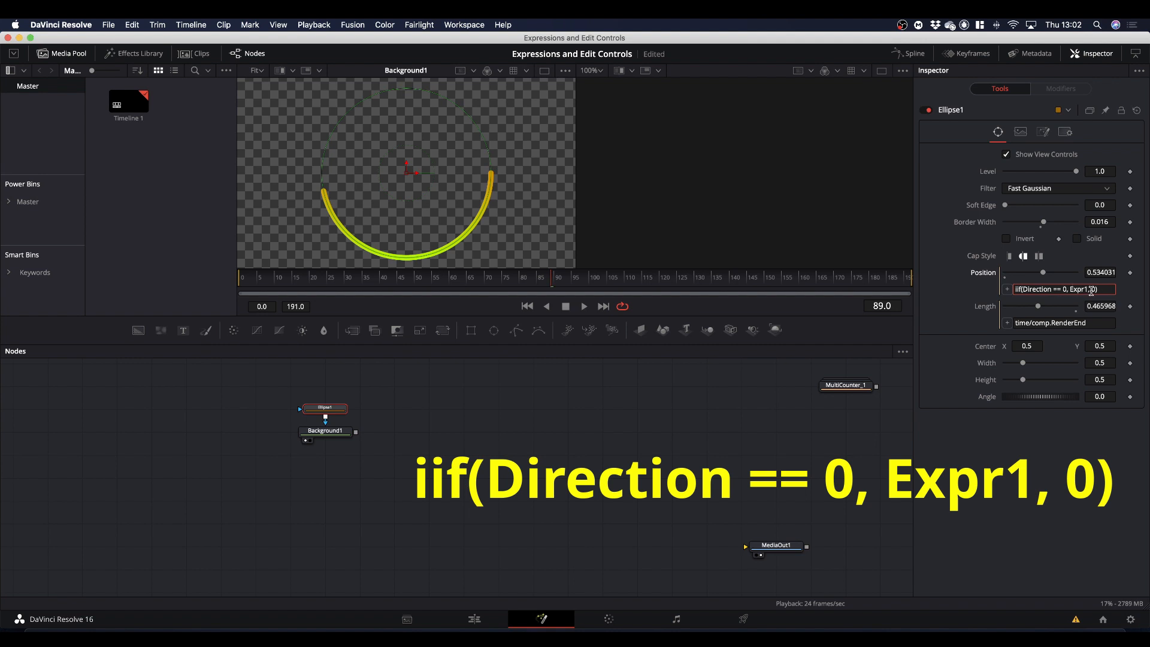
{"action": "left_click", "coordinate": [1048, 518]}
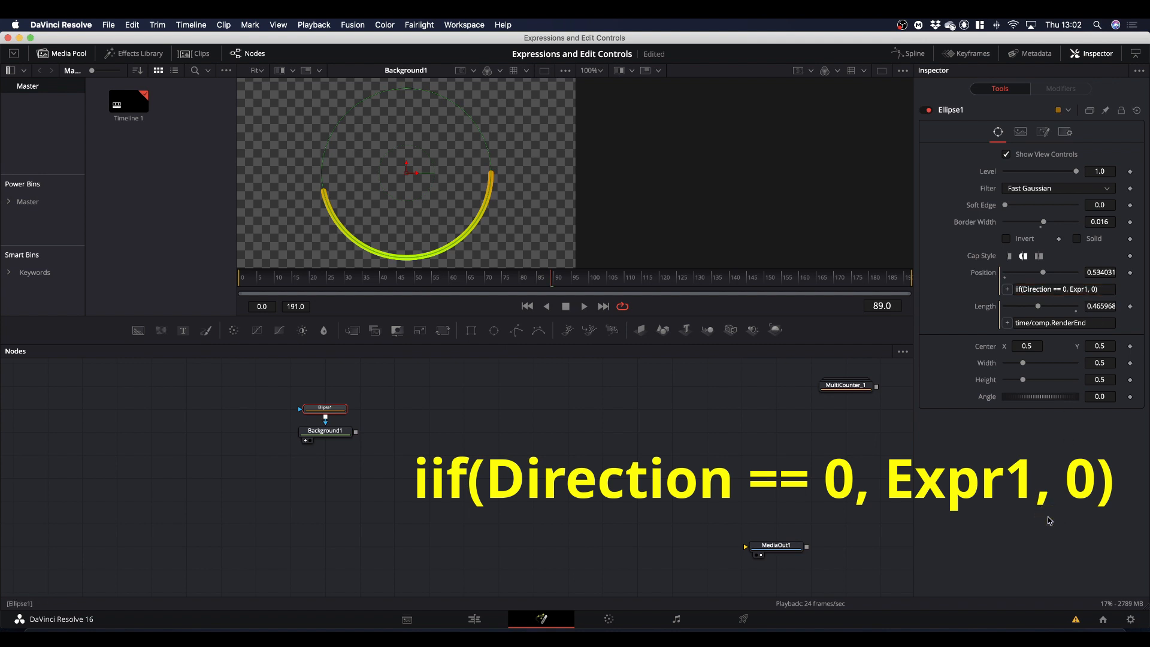
Check Ellipse1's user controls and play the ring animation in the Clockwise direction.
{"action": "left_click", "coordinate": [1042, 136]}
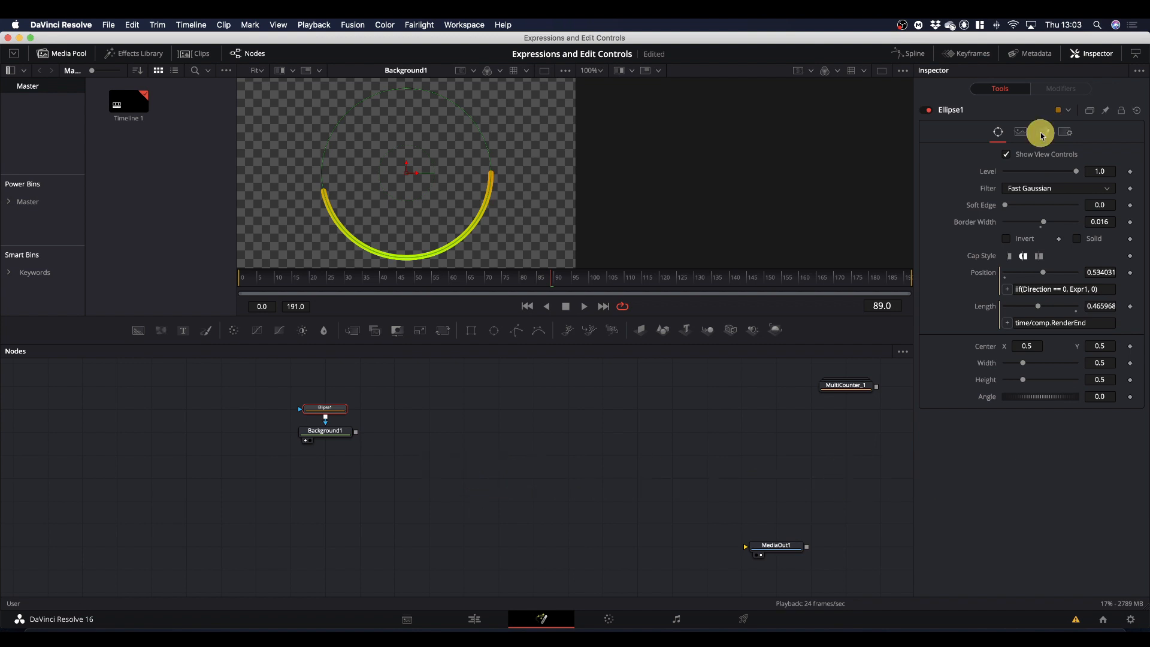
{"action": "left_click", "coordinate": [998, 133]}
{"action": "key", "text": "space"}
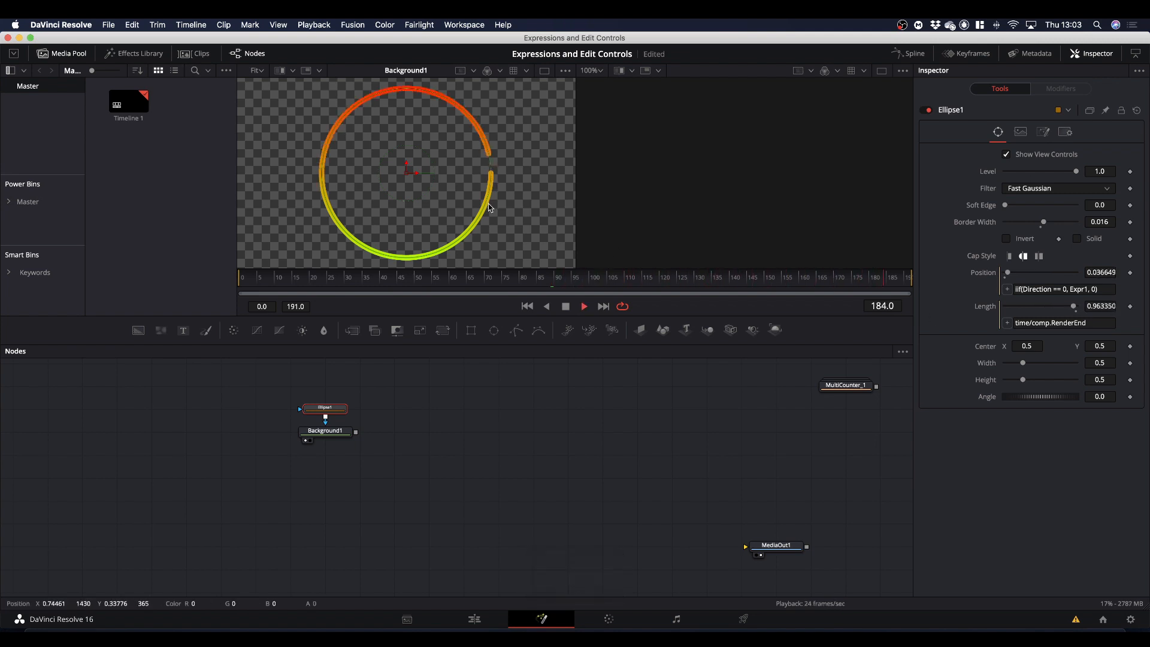
{"action": "key", "text": "space"}
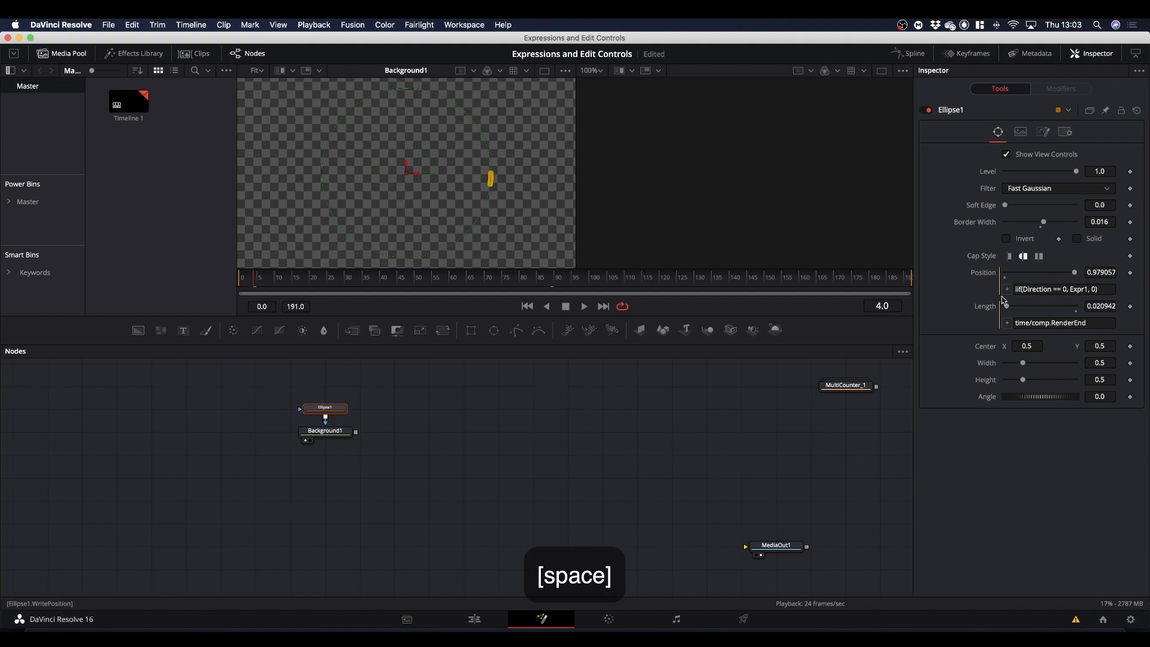
Set Ellipse1's Direction to Counter Clockwise and play the ring animation to check it.
{"action": "left_click", "coordinate": [1043, 132]}
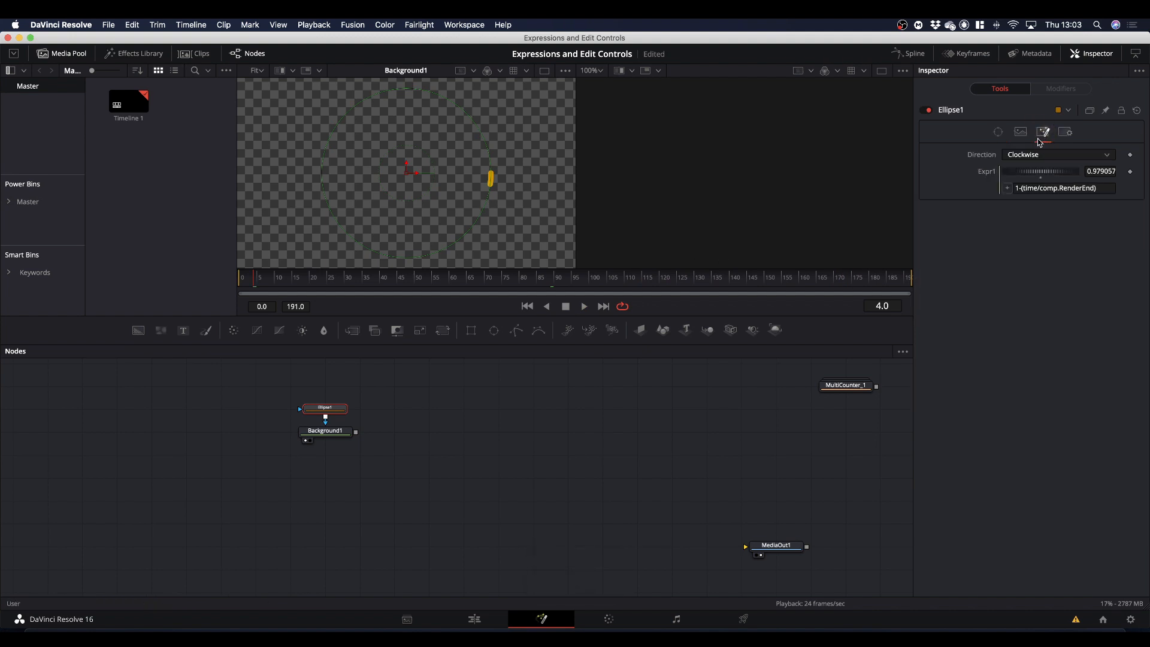
{"action": "left_click", "coordinate": [1035, 154]}
{"action": "left_click", "coordinate": [1027, 180]}
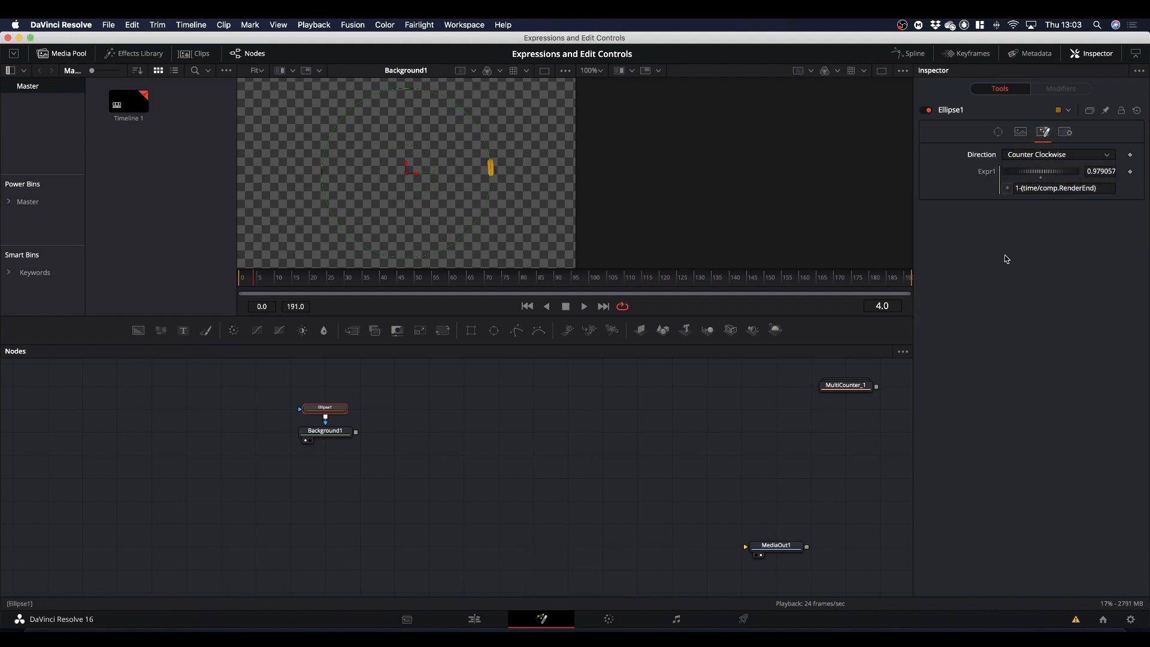
{"action": "left_click", "coordinate": [996, 132]}
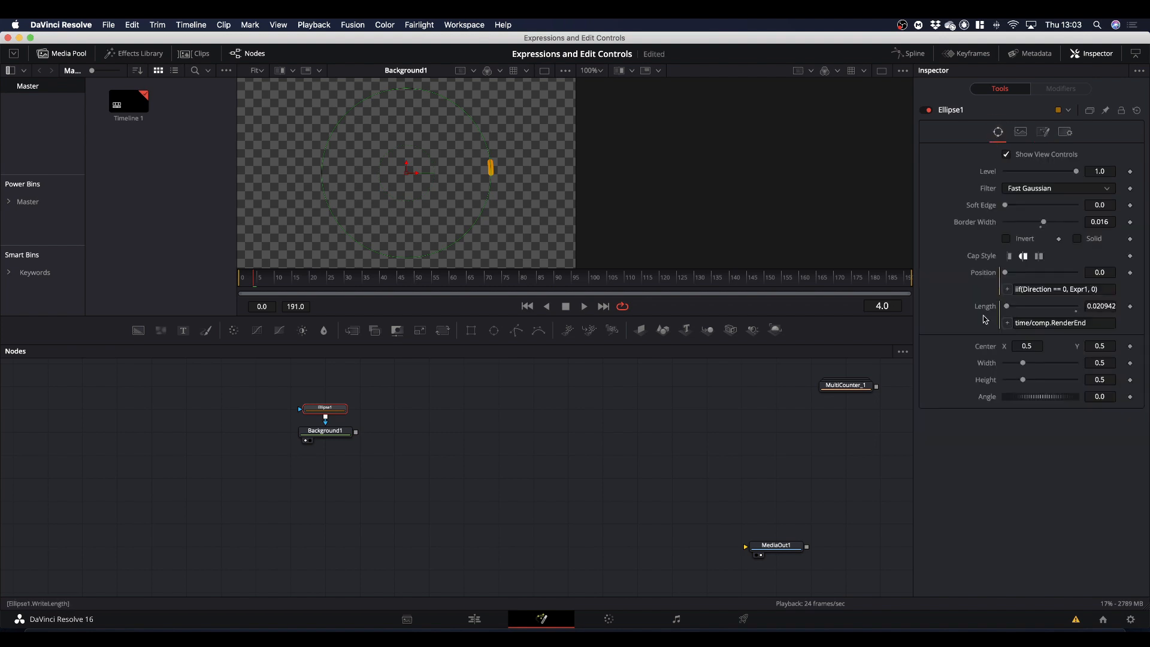
{"action": "key", "text": "space"}
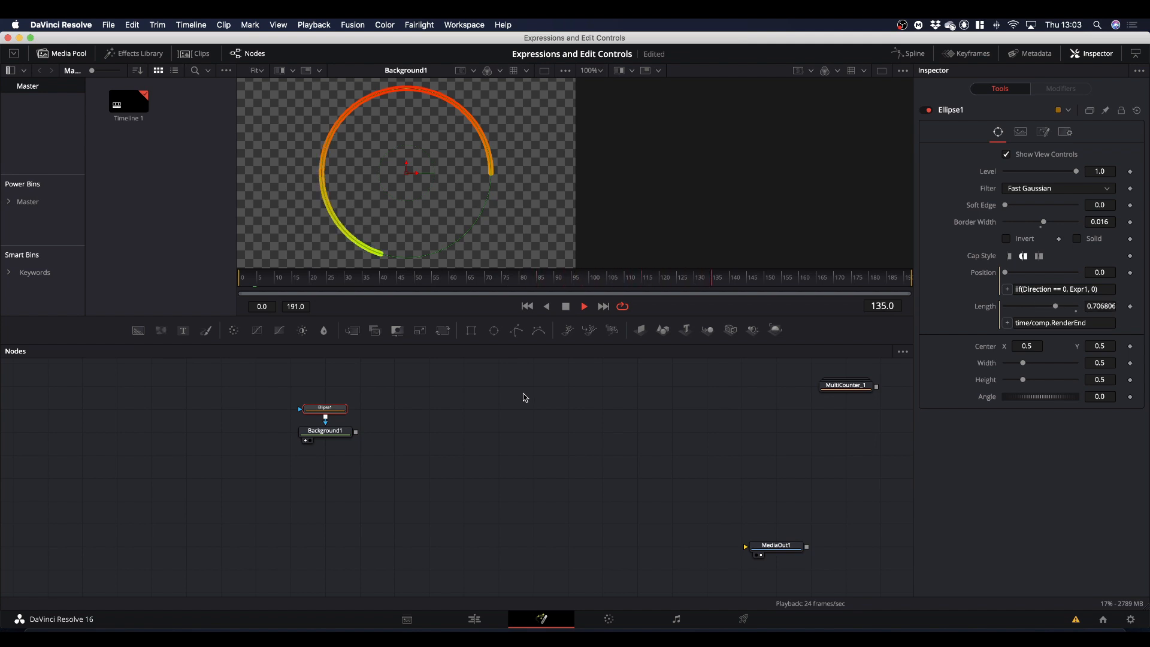
{"action": "key", "text": "space"}
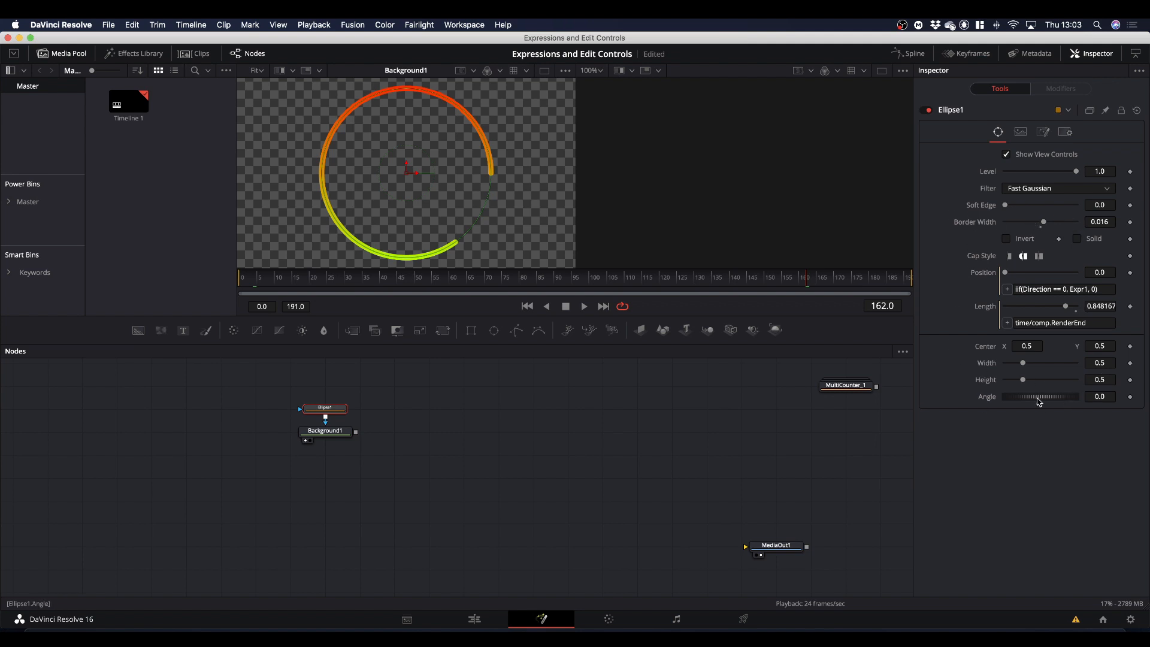
Add an expression to Ellipse1's Height that links it to the mask's Width.
{"action": "right_click", "coordinate": [987, 385]}
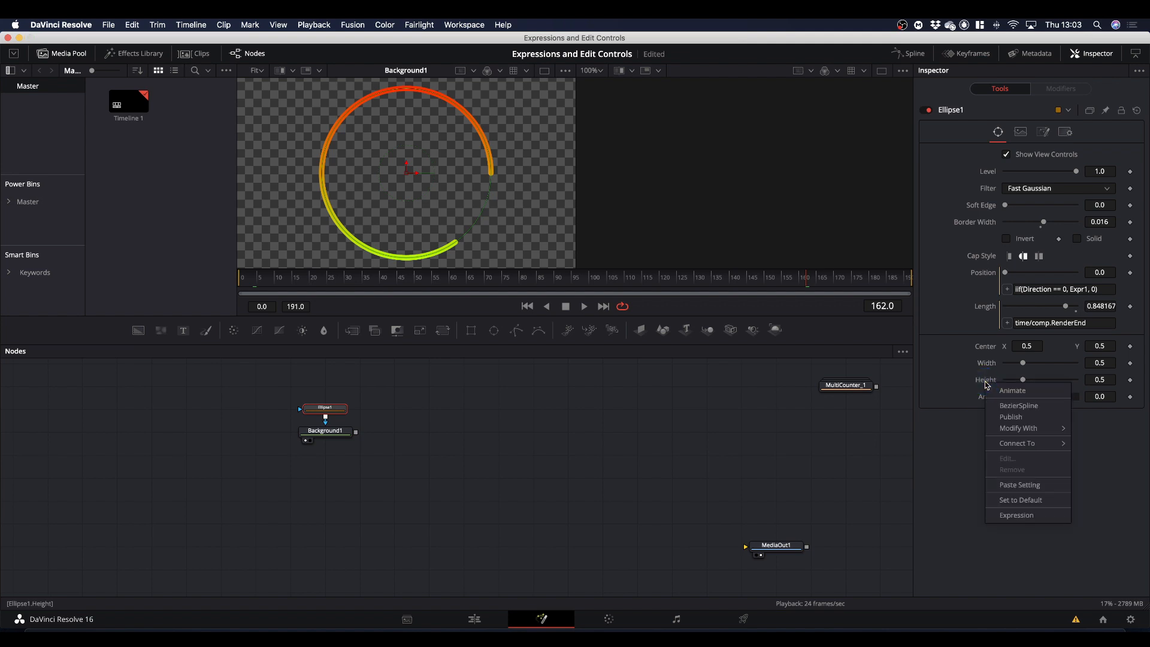
{"action": "left_click", "coordinate": [1019, 516]}
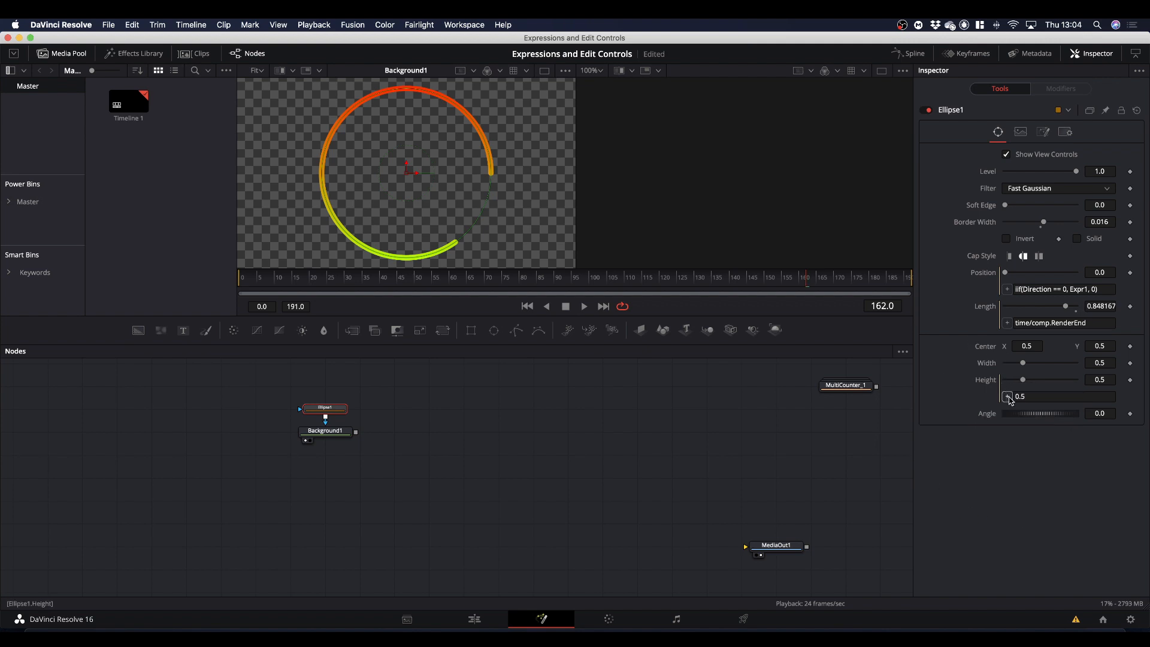
{"action": "left_click_drag", "start_coordinate": [1008, 399], "coordinate": [988, 365]}
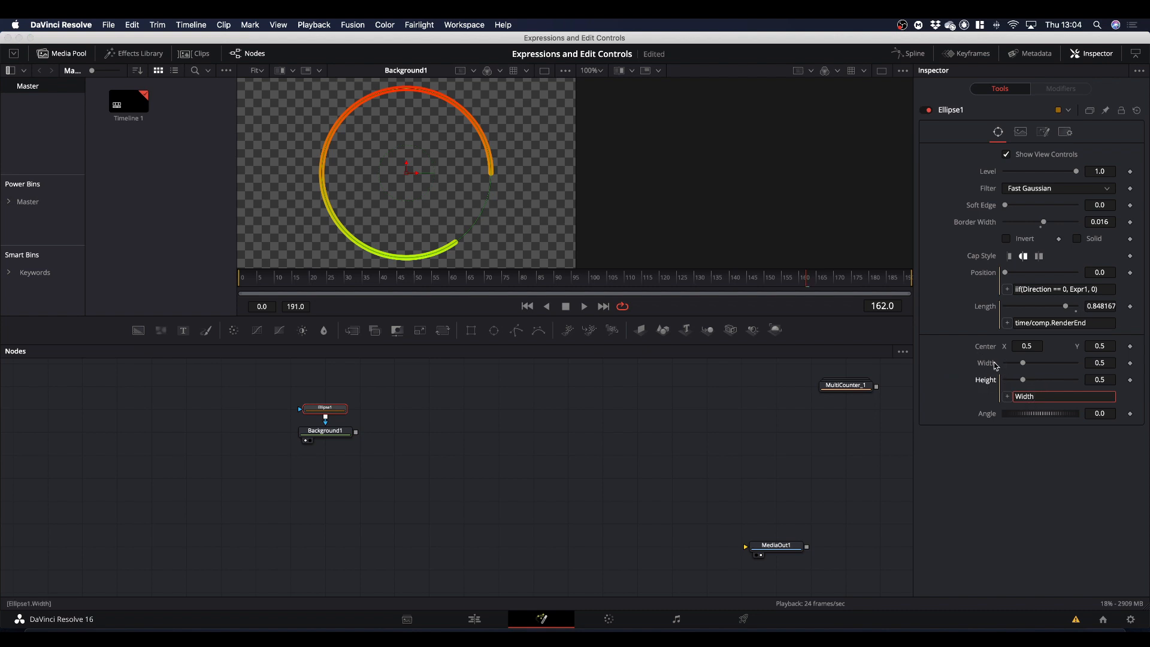
Set Ellipse1's Width to 0.394 and its Border Width to 0.011.
{"action": "mouse_move", "coordinate": [1024, 367]}
{"action": "left_mouse_down"}
{"action": "mouse_move", "coordinate": [1042, 364]}
{"action": "mouse_move", "coordinate": [1020, 368]}
{"action": "left_mouse_up"}
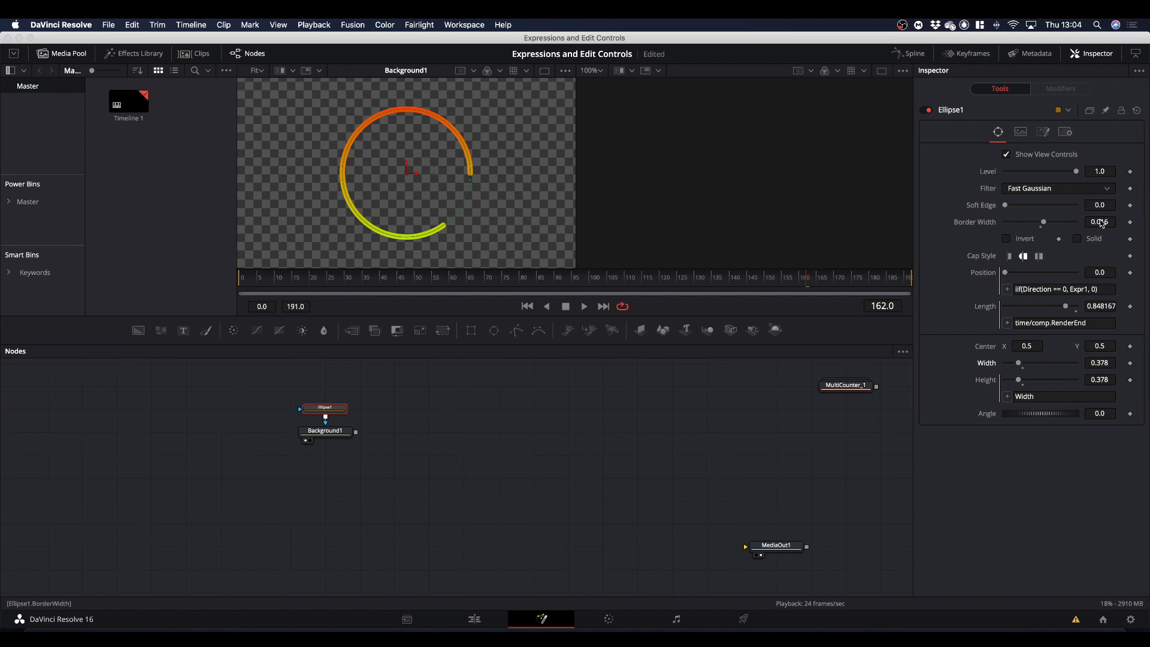
{"action": "left_click_drag", "start_coordinate": [1101, 224], "coordinate": [1069, 226]}
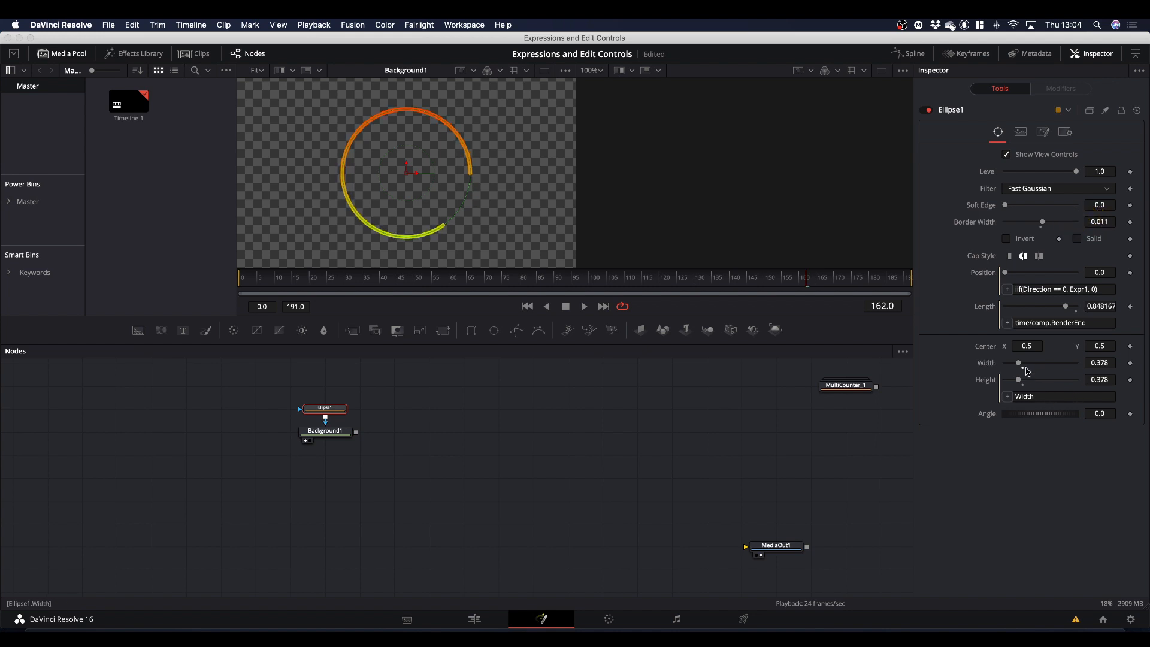
{"action": "left_click_drag", "start_coordinate": [1019, 365], "coordinate": [1020, 368]}
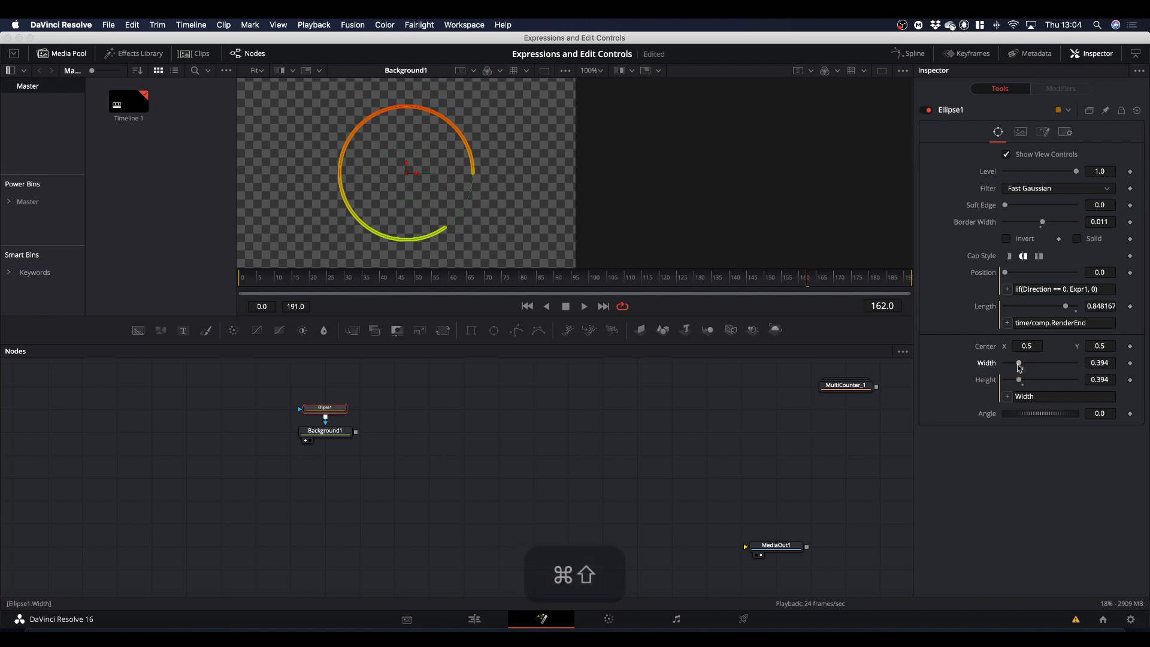
{"action": "key", "text": "shift+super+apostrophe"}
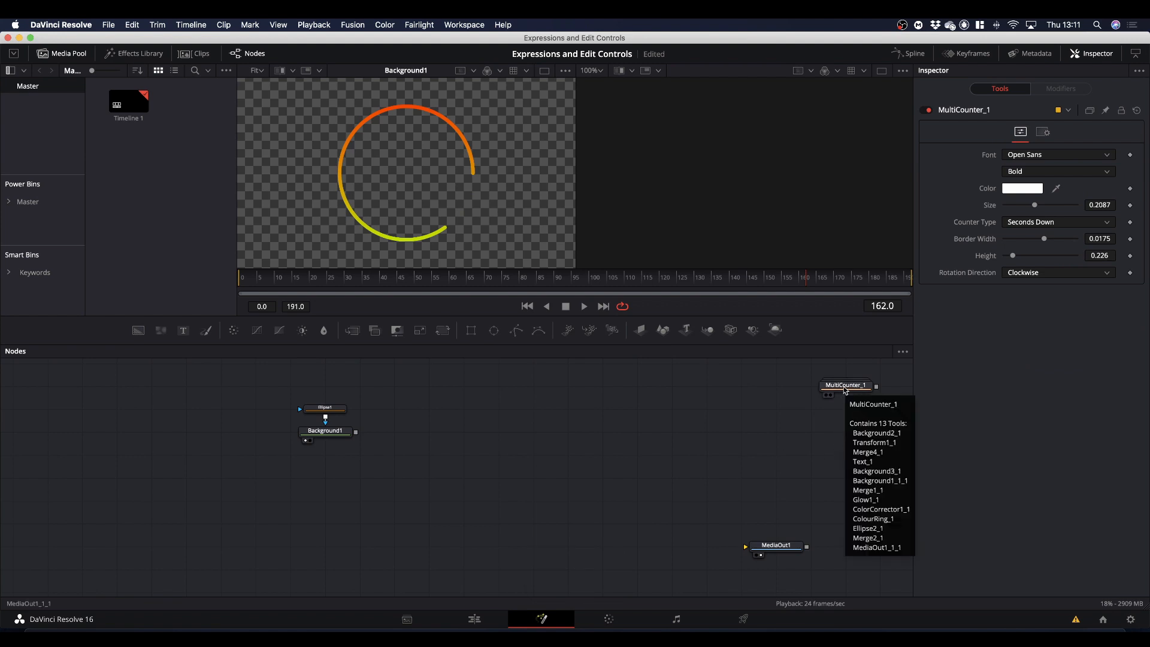
Expand the MultiCounter_1 group nearer the ring nodes to examine its node structure, and collapse it again.
{"action": "double_click", "coordinate": [846, 387]}
{"action": "left_click_drag", "start_coordinate": [767, 372], "coordinate": [501, 375]}
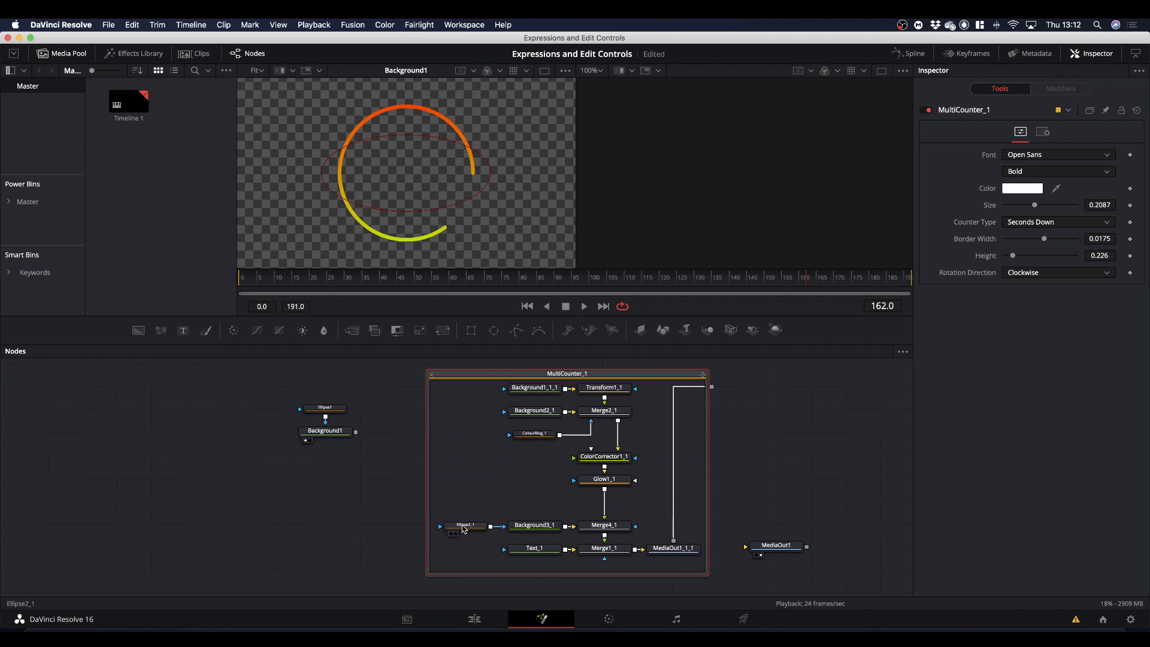
{"action": "left_click", "coordinate": [431, 375]}
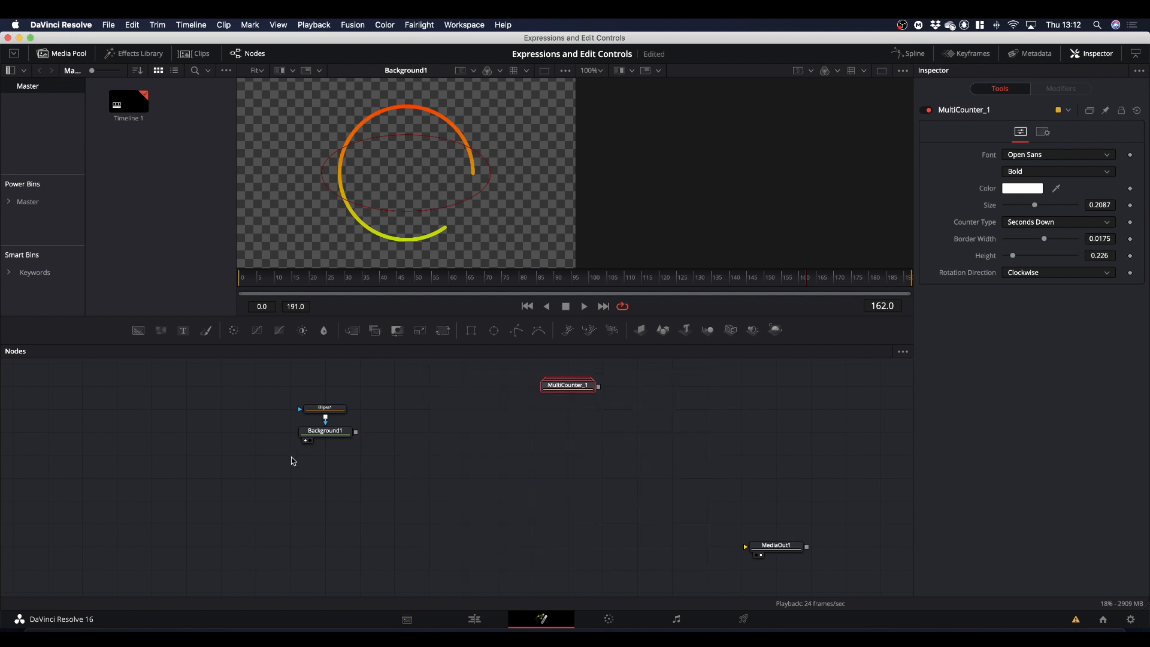
Add a black Background node with Alpha 0.36, show it in the viewer, and mask it with a new ellipse.
{"action": "left_click_drag", "start_coordinate": [138, 330], "coordinate": [223, 492]}
{"action": "mouse_move", "coordinate": [1035, 270]}
{"action": "left_mouse_down"}
{"action": "mouse_move", "coordinate": [983, 265]}
{"action": "mouse_move", "coordinate": [973, 321]}
{"action": "left_mouse_up"}
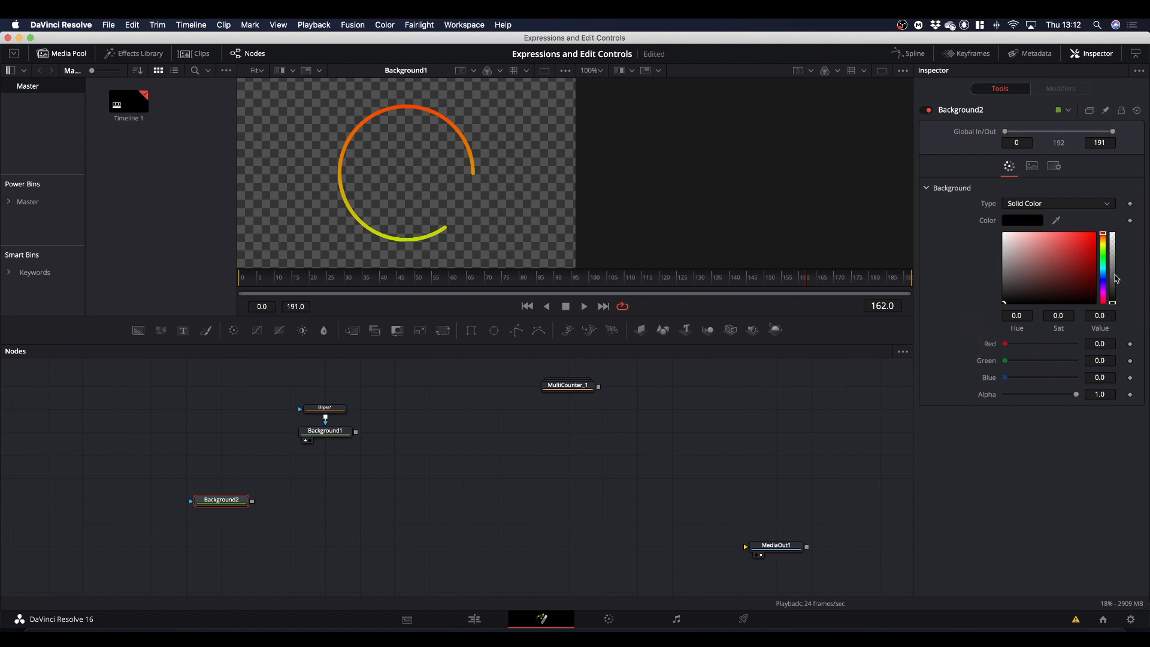
{"action": "mouse_move", "coordinate": [1117, 279]}
{"action": "left_mouse_down"}
{"action": "mouse_move", "coordinate": [1112, 249]}
{"action": "mouse_move", "coordinate": [1114, 259]}
{"action": "left_mouse_up"}
{"action": "left_click_drag", "start_coordinate": [231, 503], "coordinate": [386, 253]}
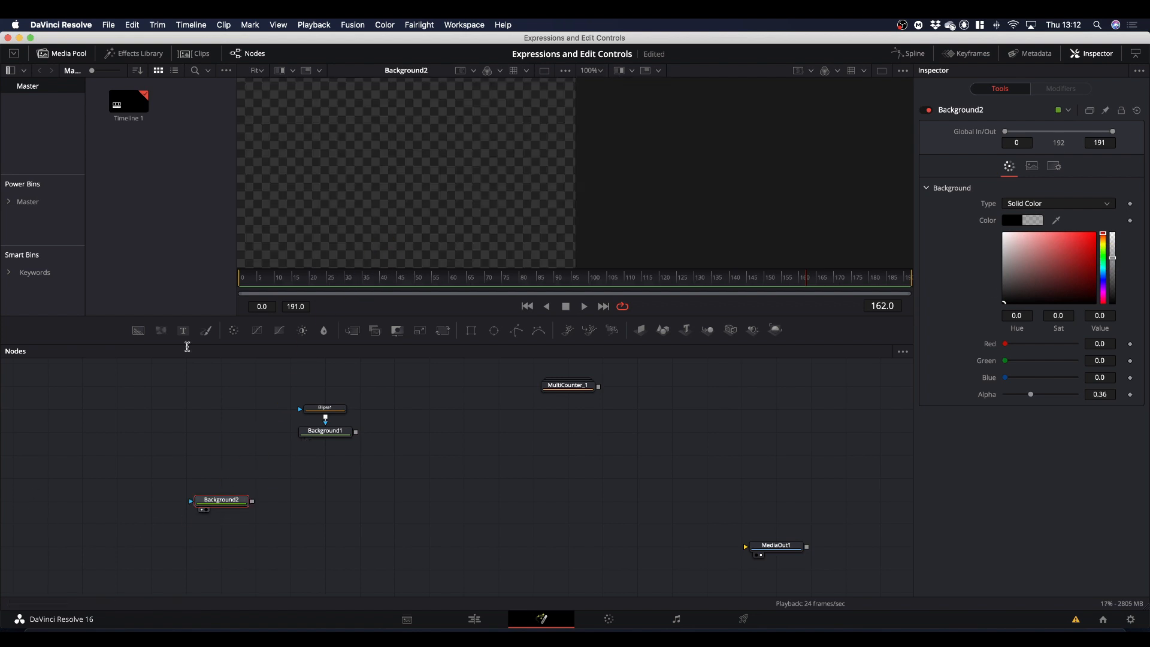
{"action": "left_click_drag", "start_coordinate": [493, 330], "coordinate": [210, 505]}
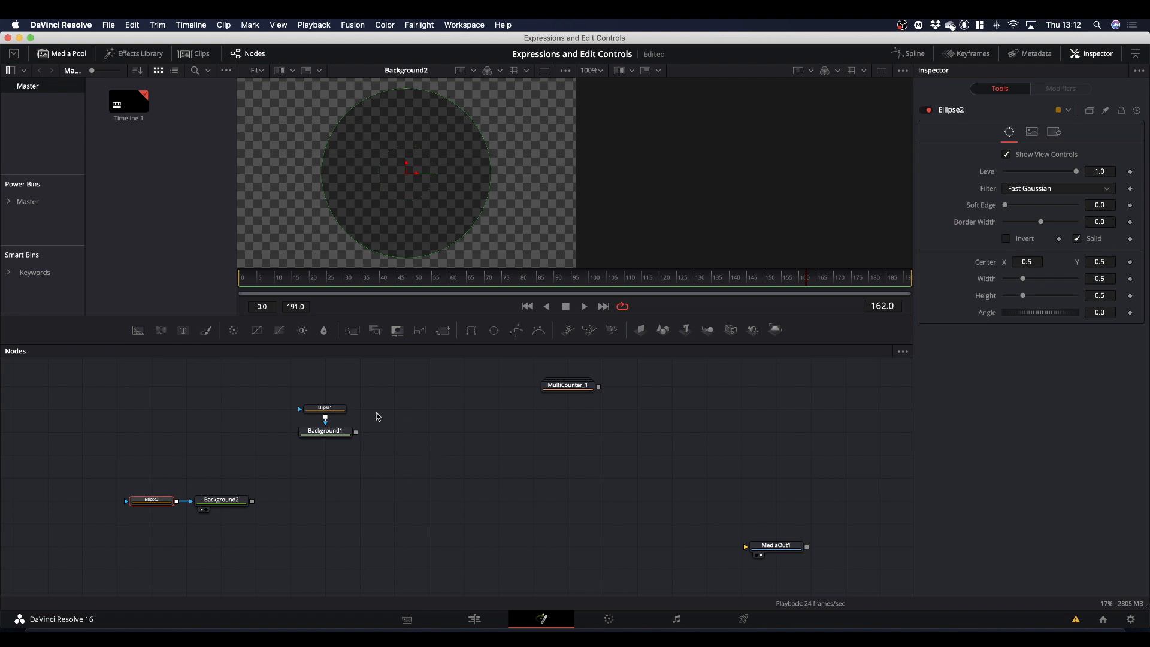
Pin Ellipse1's controls, save the project, and link Ellipse2's Center to Ellipse1.Center with an expression.
{"action": "left_click", "coordinate": [337, 413]}
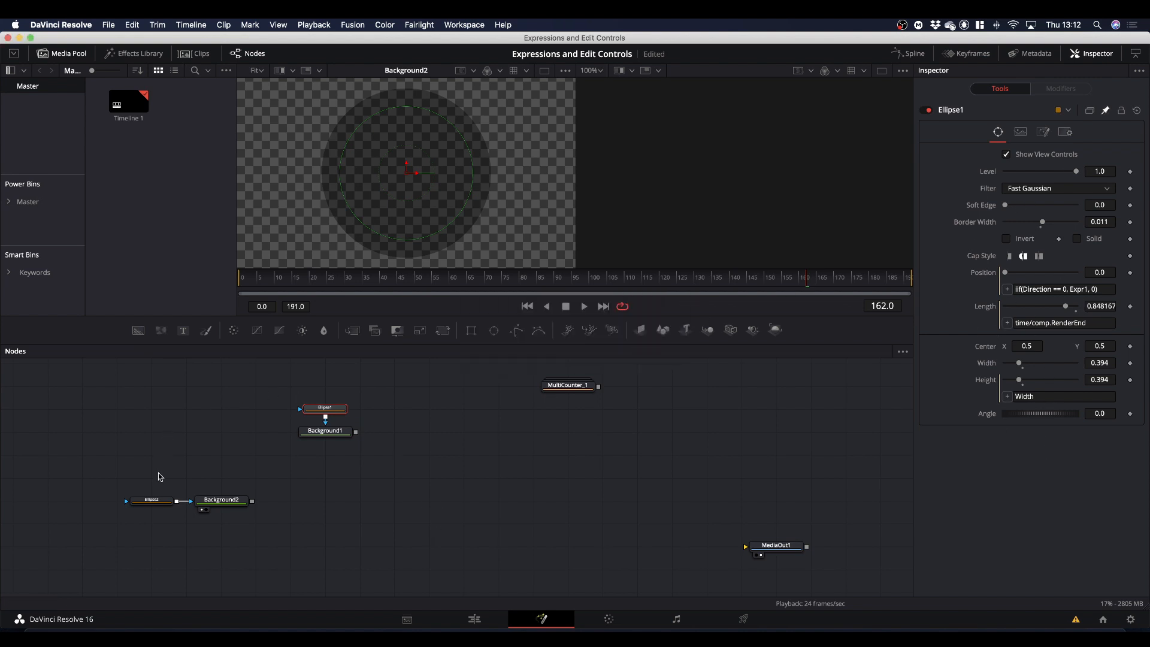
{"action": "left_click", "coordinate": [153, 502]}
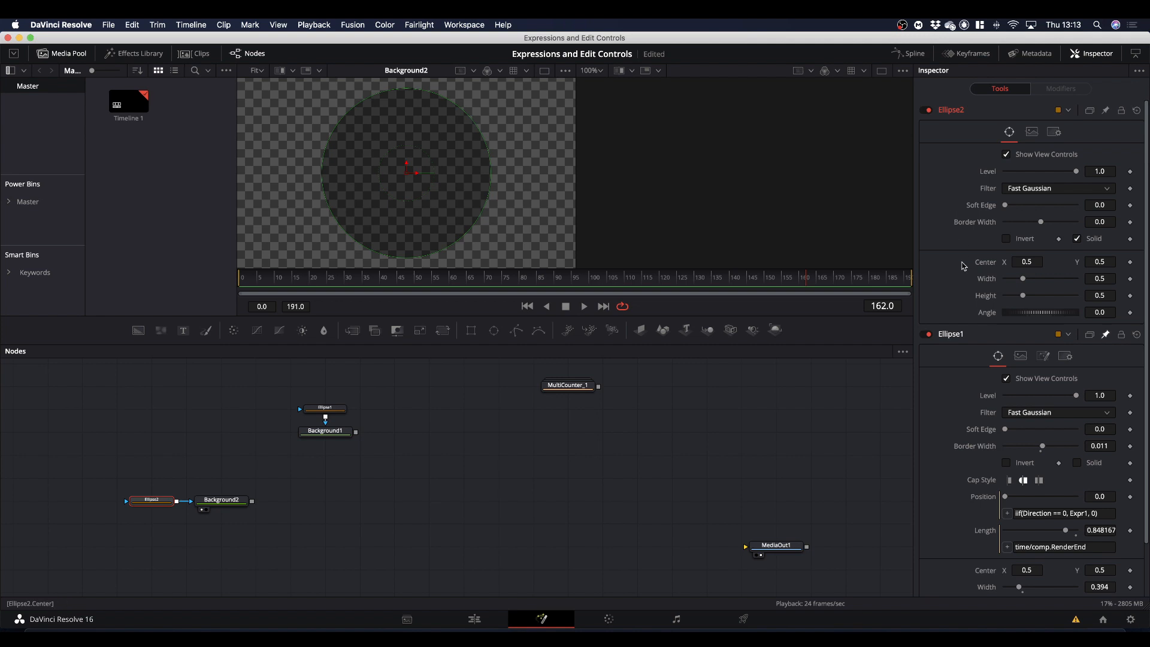
{"action": "key", "text": "super+s"}
{"action": "right_click", "coordinate": [984, 267]}
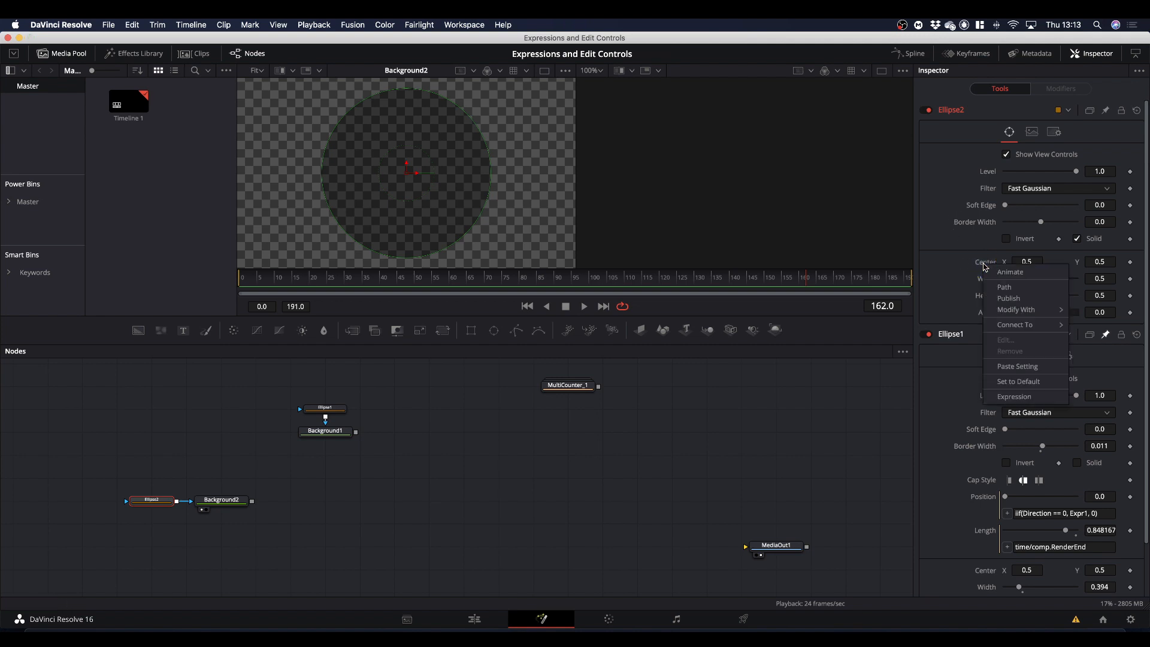
{"action": "left_click", "coordinate": [1014, 397]}
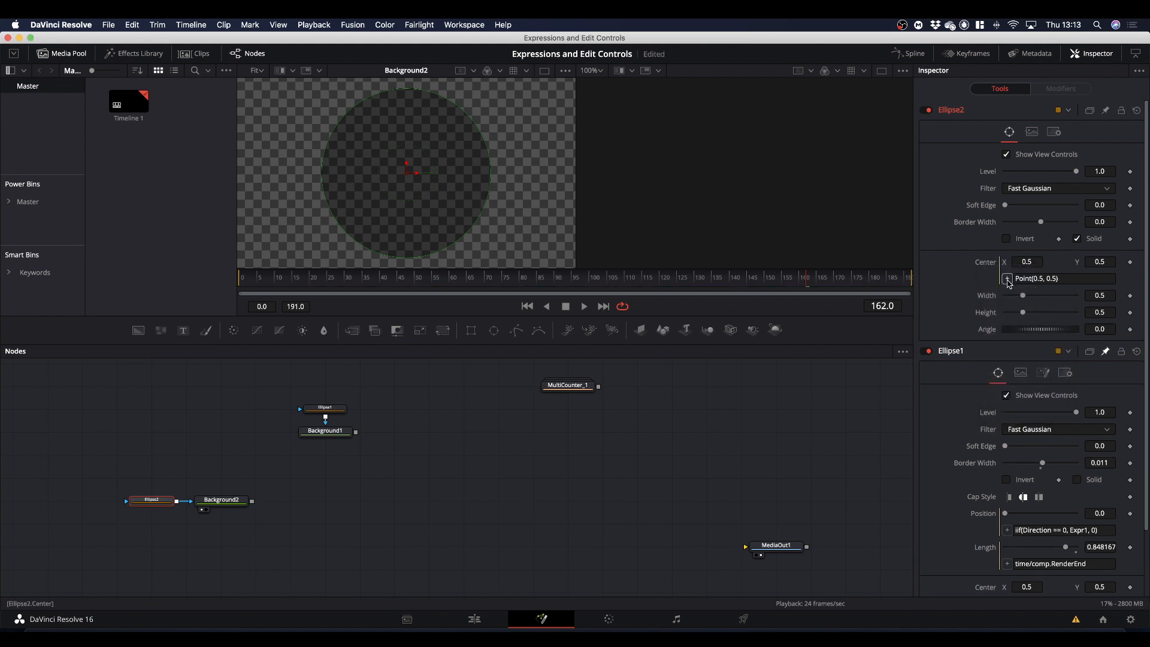
{"action": "left_click_drag", "start_coordinate": [1009, 281], "coordinate": [984, 515]}
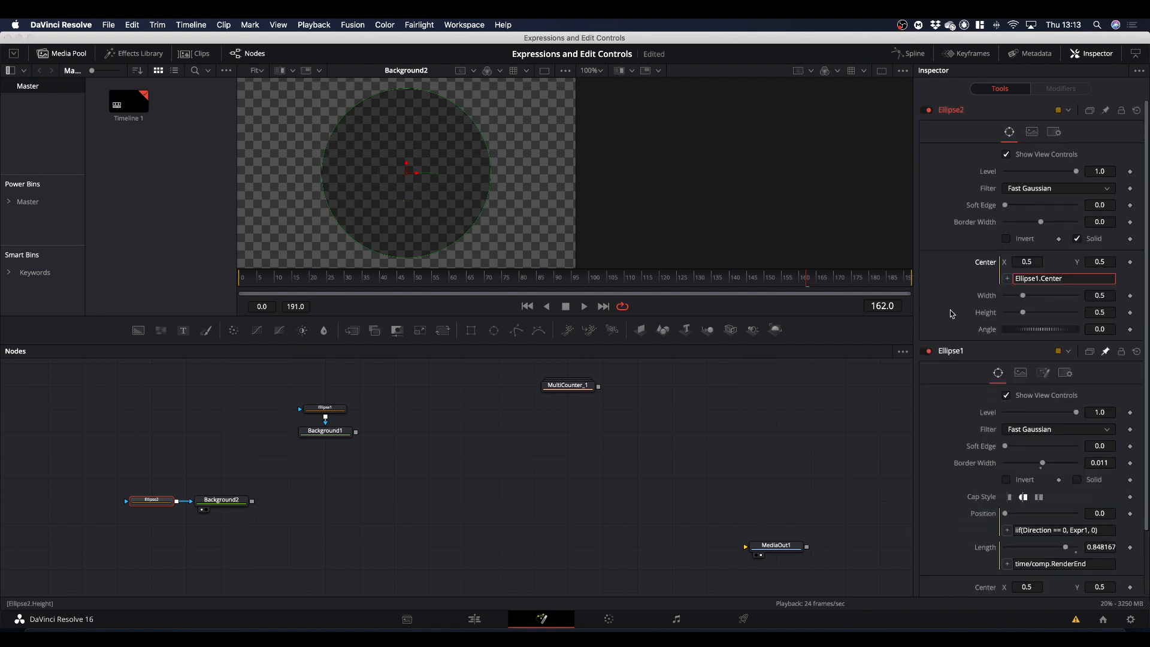
Move Ellipse1's centre sideways in the viewer to test the Center link, and undo the move.
{"action": "left_click", "coordinate": [333, 408]}
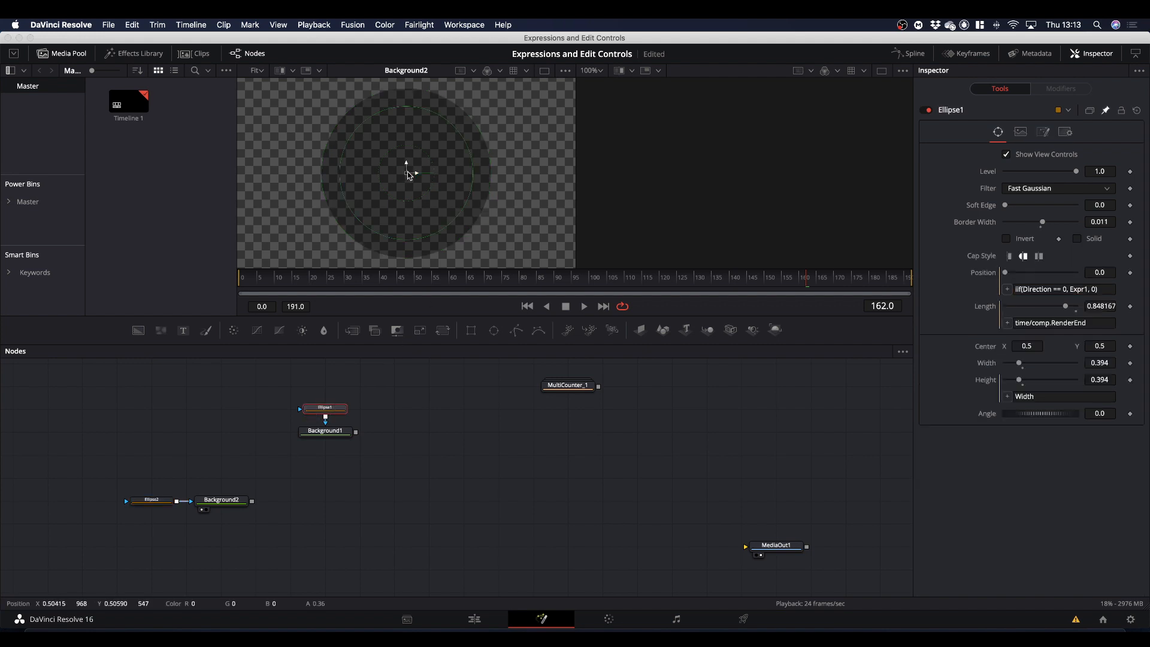
{"action": "left_click_drag", "start_coordinate": [407, 175], "coordinate": [327, 180]}
{"action": "key", "text": "super+z"}
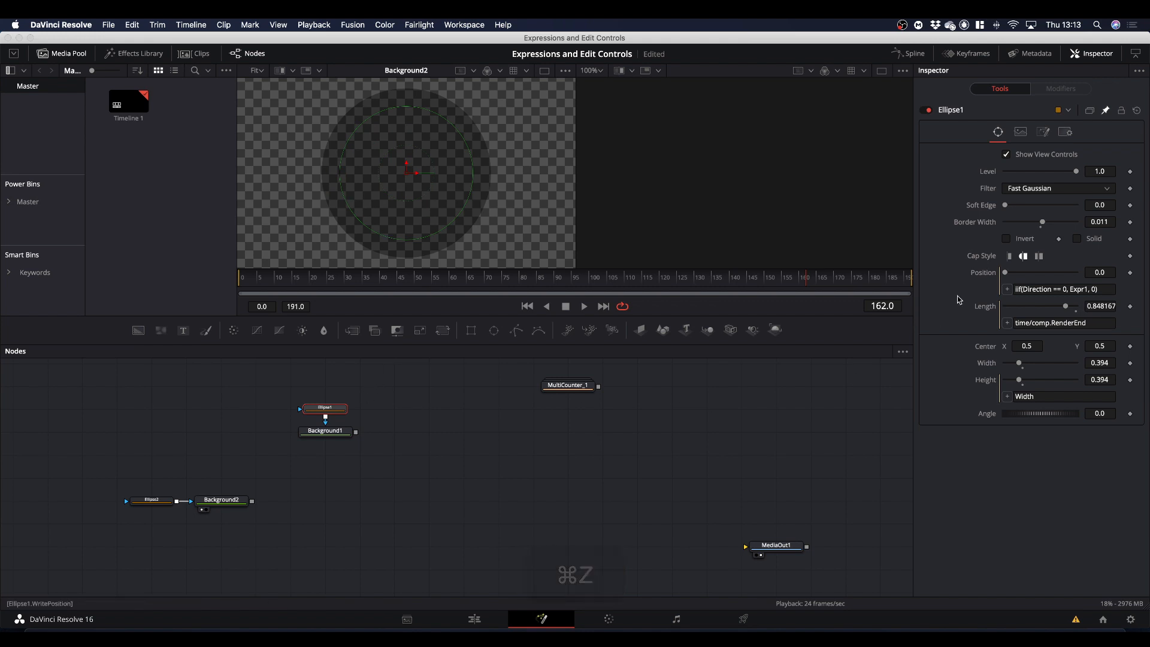
Add an expression to Ellipse2's Height that links it to its own Width.
{"action": "left_click", "coordinate": [151, 500]}
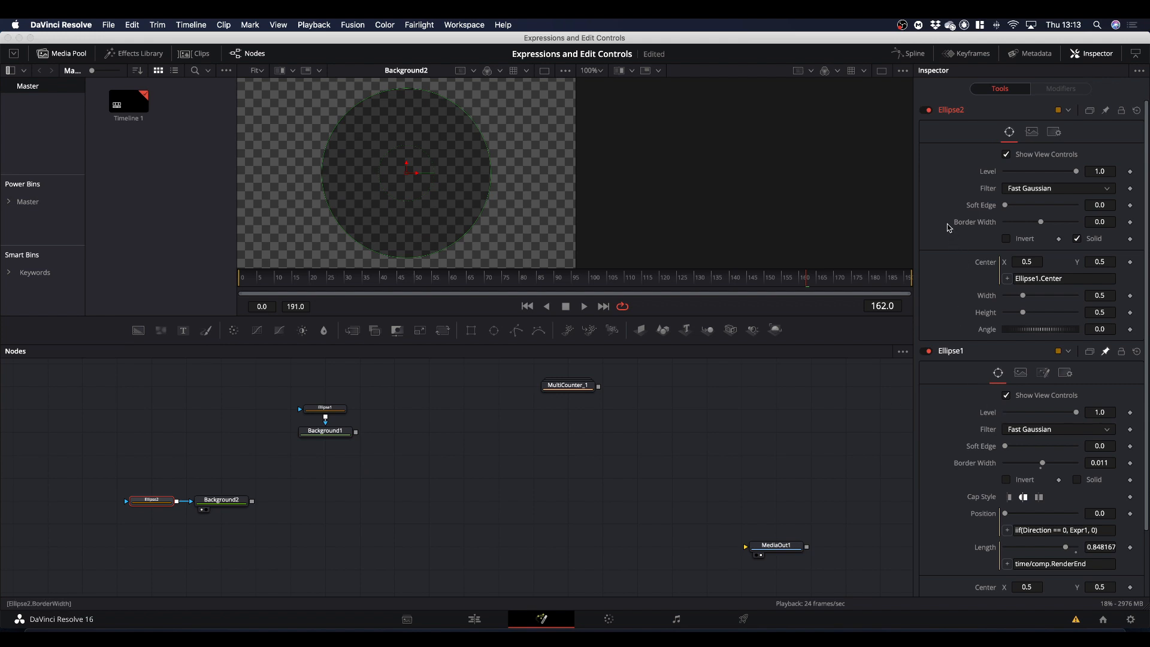
{"action": "right_click", "coordinate": [981, 316]}
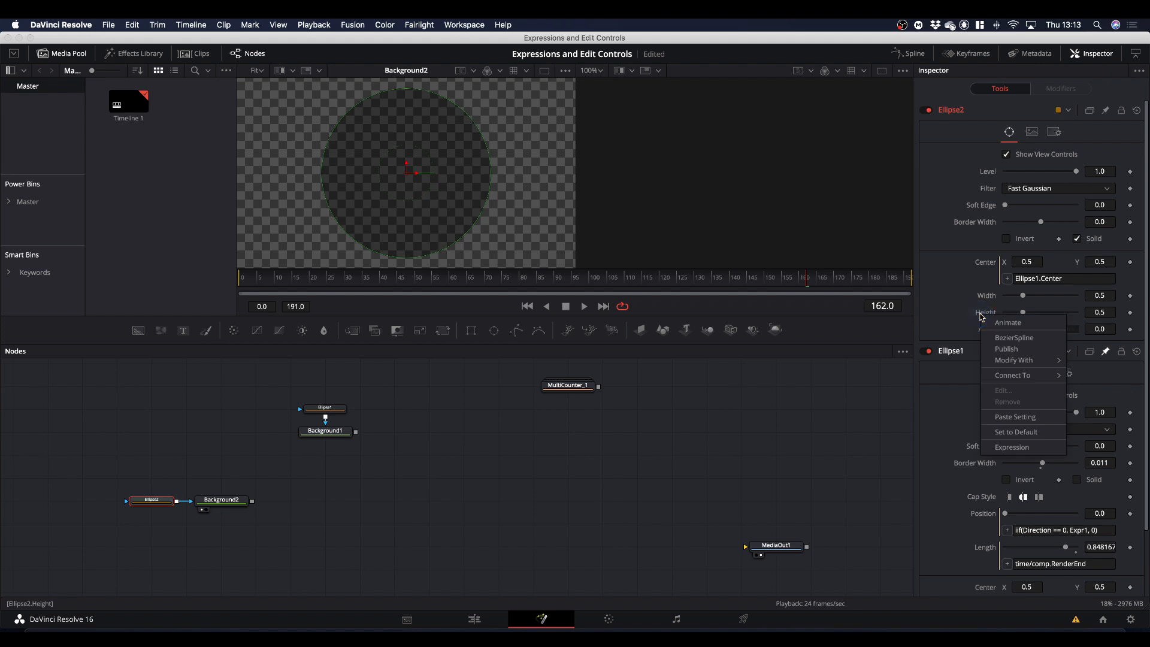
{"action": "left_click", "coordinate": [1024, 450]}
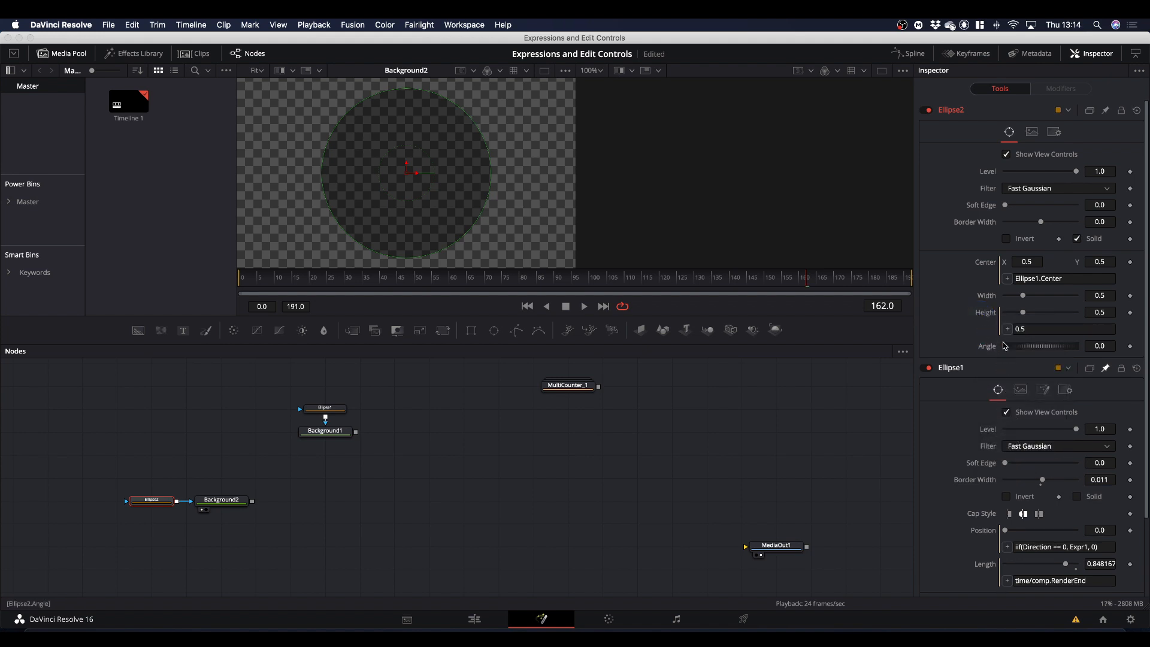
{"action": "left_click_drag", "start_coordinate": [1007, 328], "coordinate": [990, 299]}
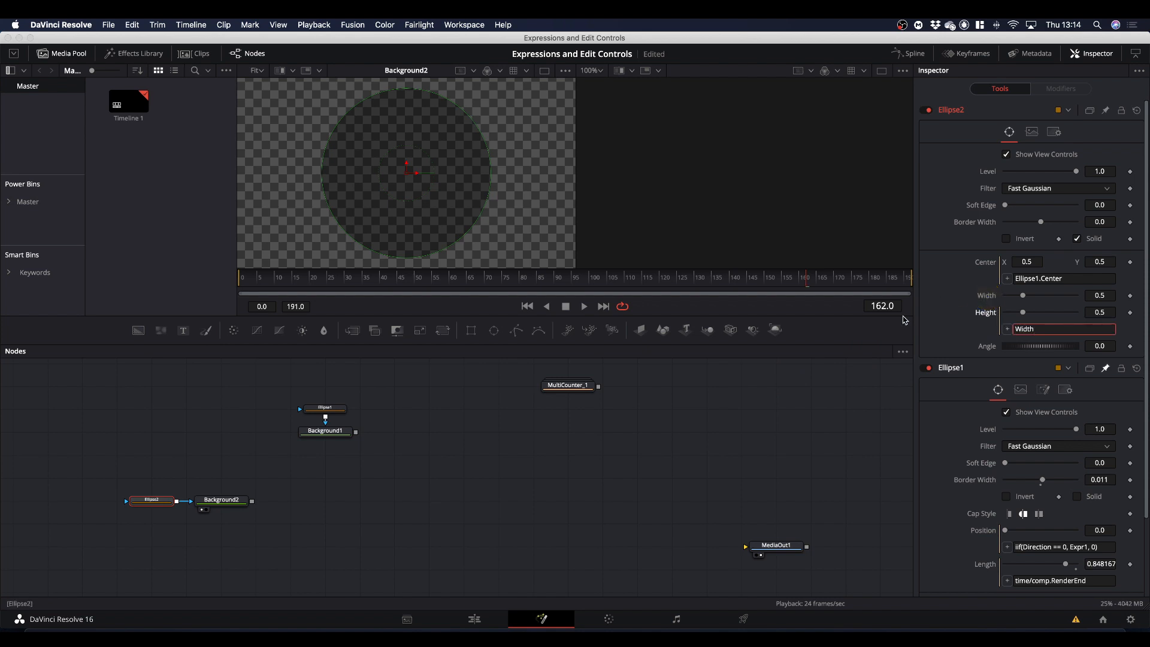
Add an expression to Ellipse2's Width that links it to Ellipse1.Width.
{"action": "right_click", "coordinate": [983, 300]}
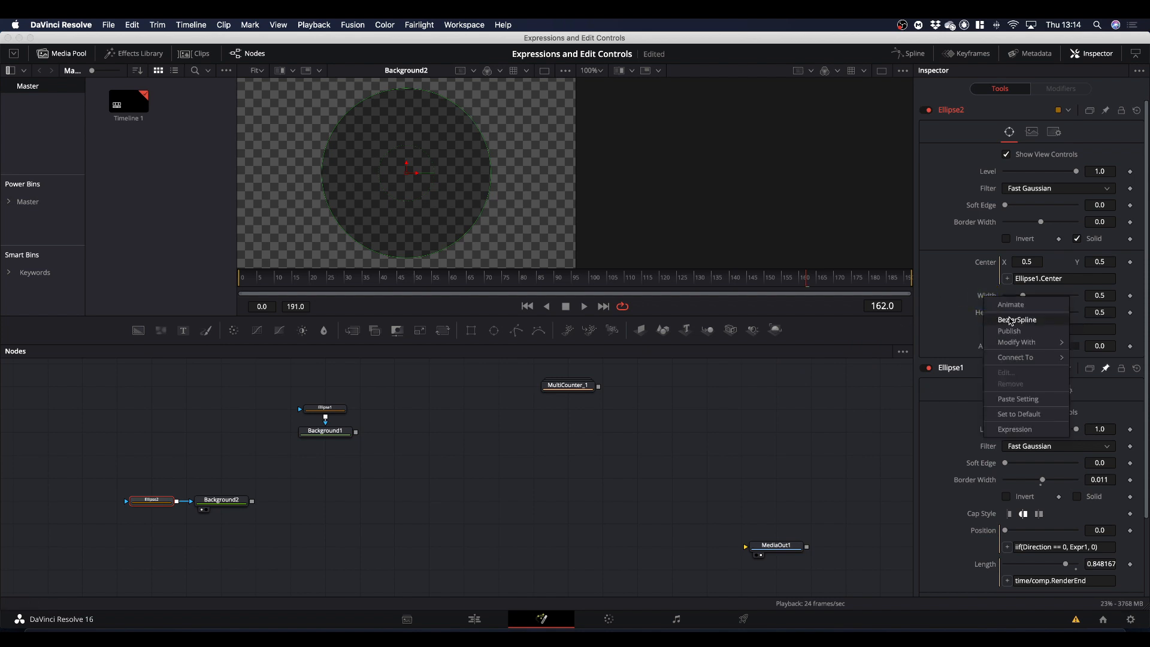
{"action": "left_click", "coordinate": [1012, 431]}
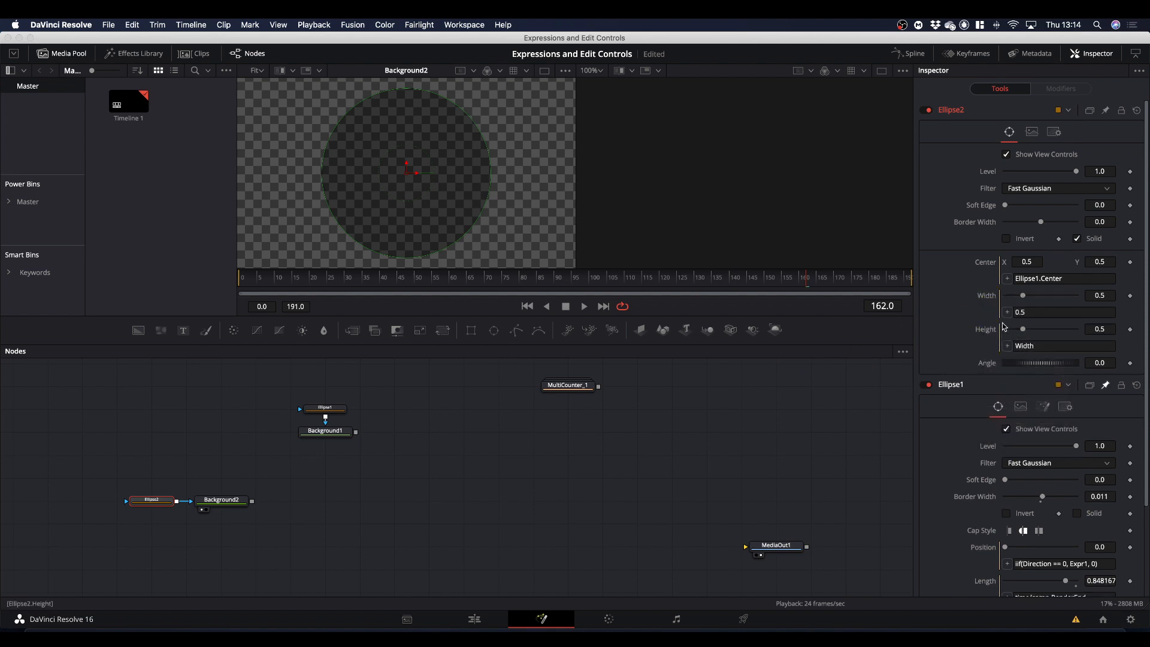
{"action": "left_click_drag", "start_coordinate": [1007, 312], "coordinate": [984, 529]}
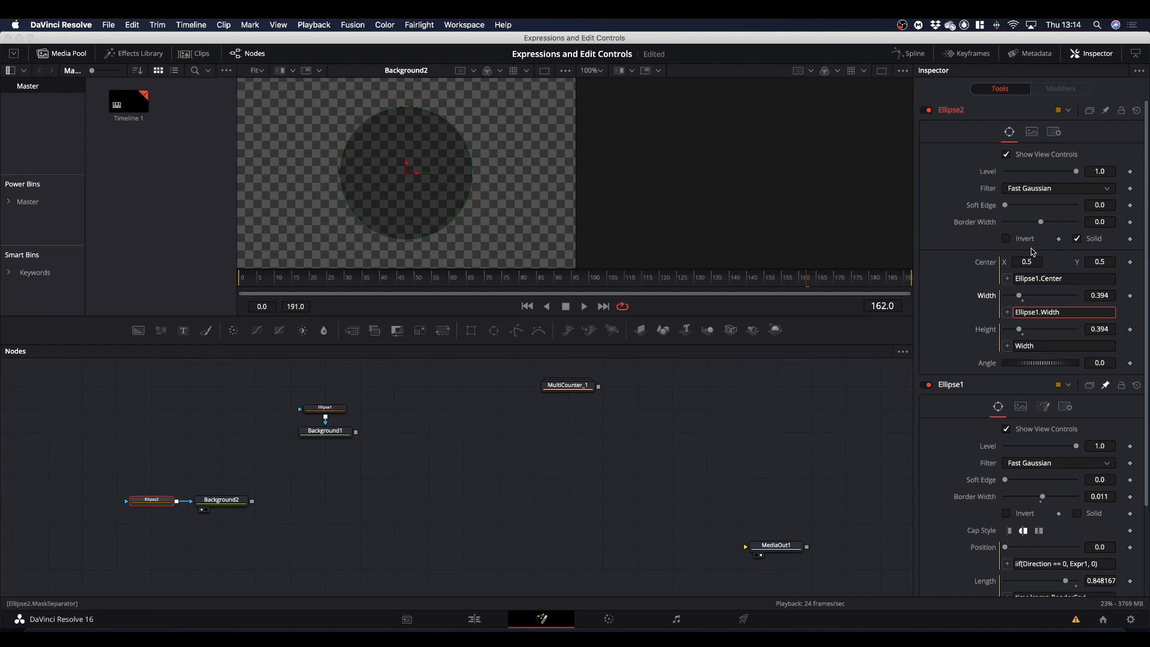
Turn off Solid for Ellipse2 and link its Border Width to Ellipse1.BorderWidth with an expression.
{"action": "left_click", "coordinate": [1078, 239]}
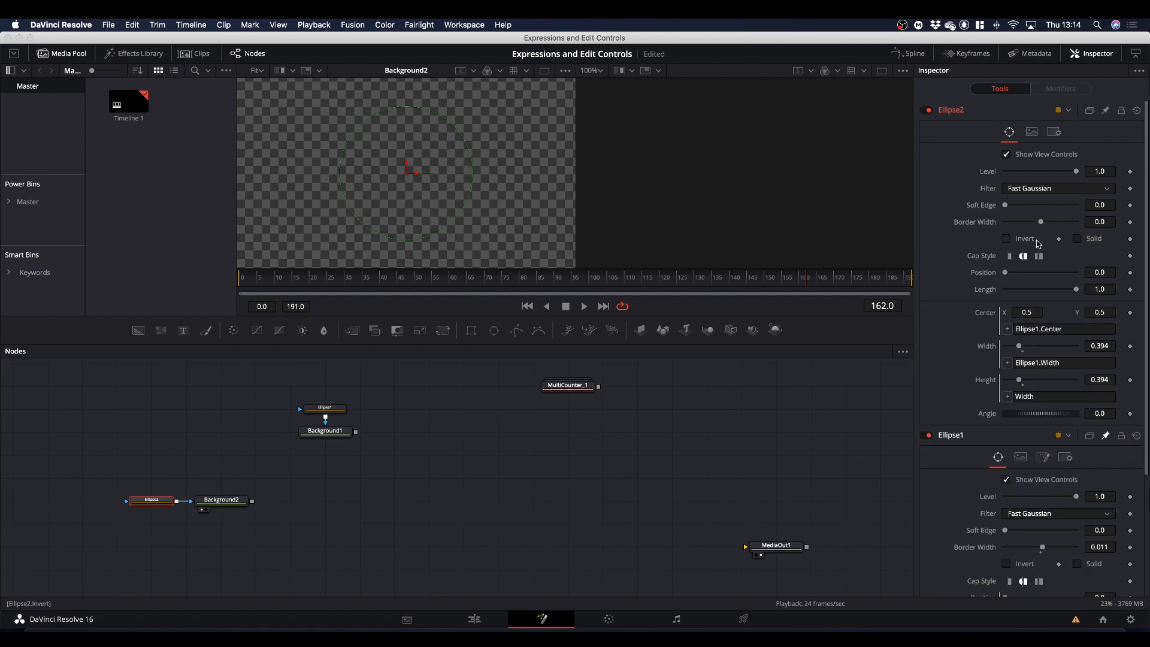
{"action": "right_click", "coordinate": [964, 226]}
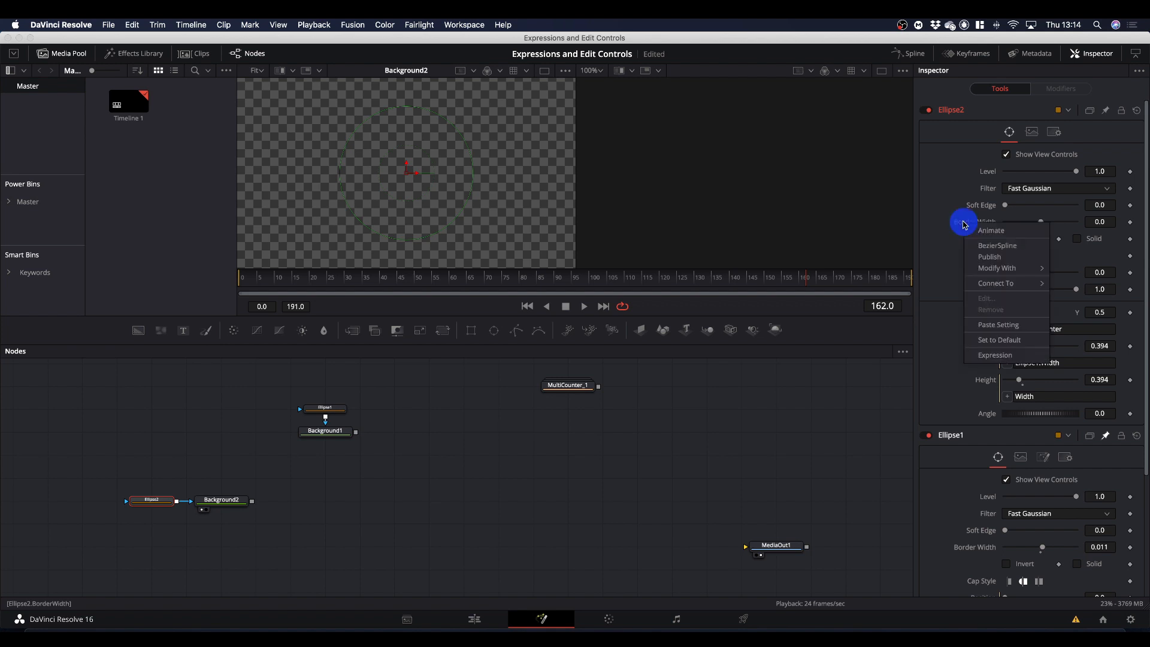
{"action": "left_click", "coordinate": [987, 357]}
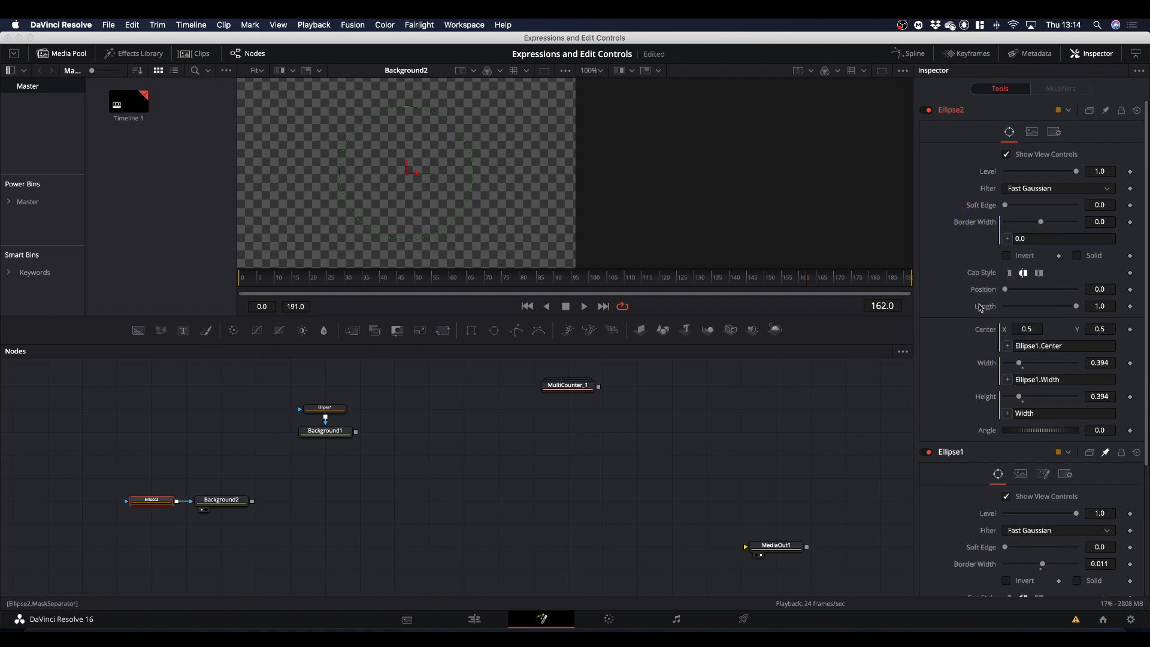
{"action": "left_click_drag", "start_coordinate": [1007, 240], "coordinate": [965, 568]}
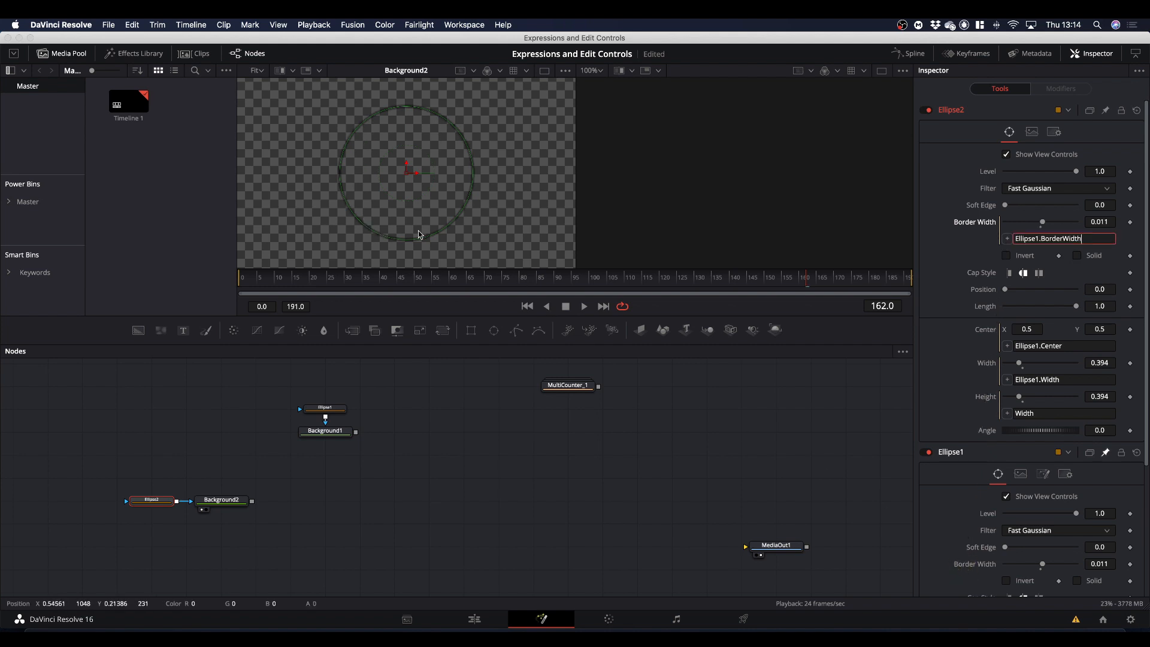
Merge Background1 over Background2, show the merge in the viewer, and move the connected ring nodes aside together.
{"action": "left_click_drag", "start_coordinate": [128, 478], "coordinate": [269, 532]}
{"action": "left_click_drag", "start_coordinate": [222, 502], "coordinate": [477, 186]}
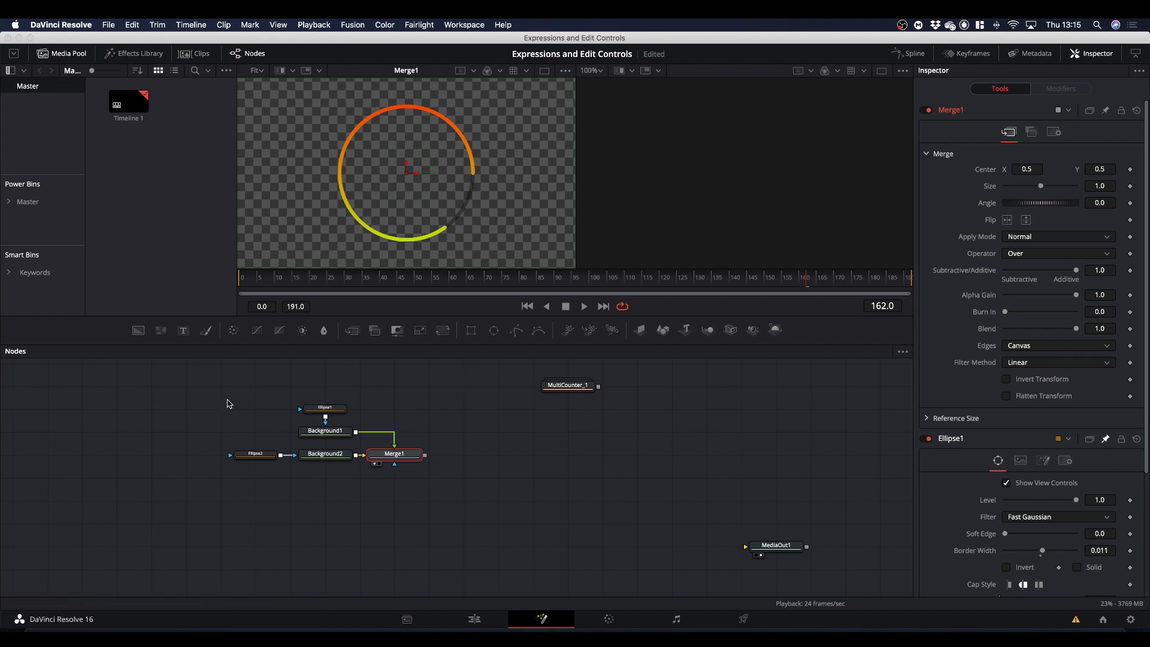
{"action": "left_click_drag", "start_coordinate": [216, 399], "coordinate": [299, 413]}
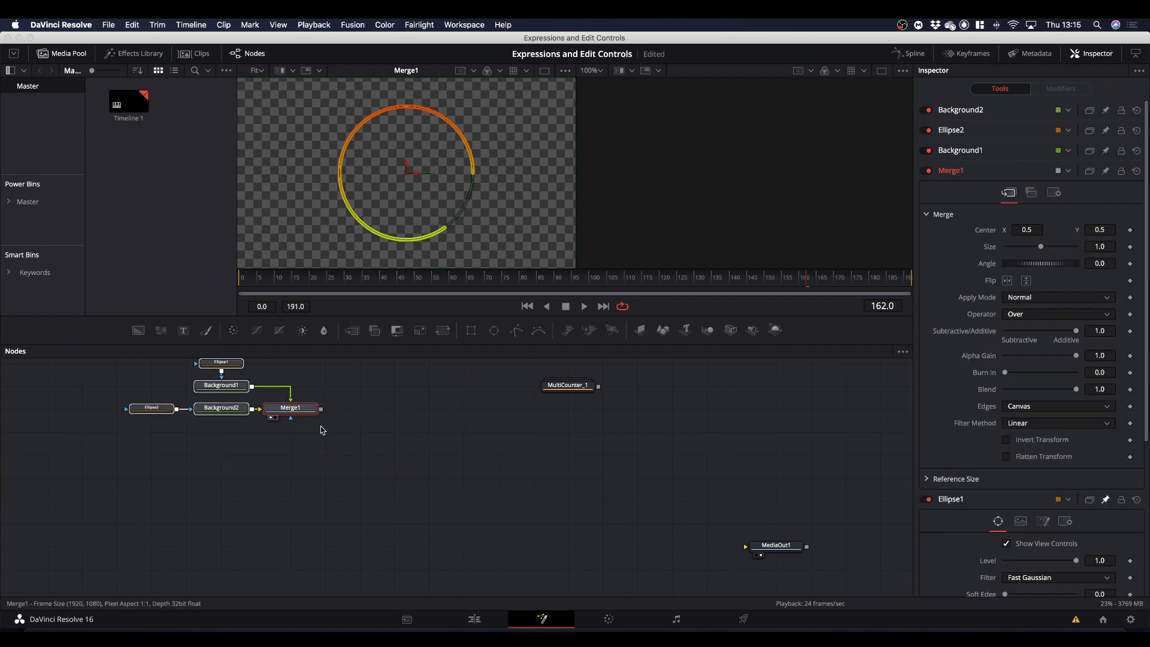
Expand the MultiCounter_1 group, select Text_1, and copy the expression that drives its Styled Text.
{"action": "double_click", "coordinate": [569, 389]}
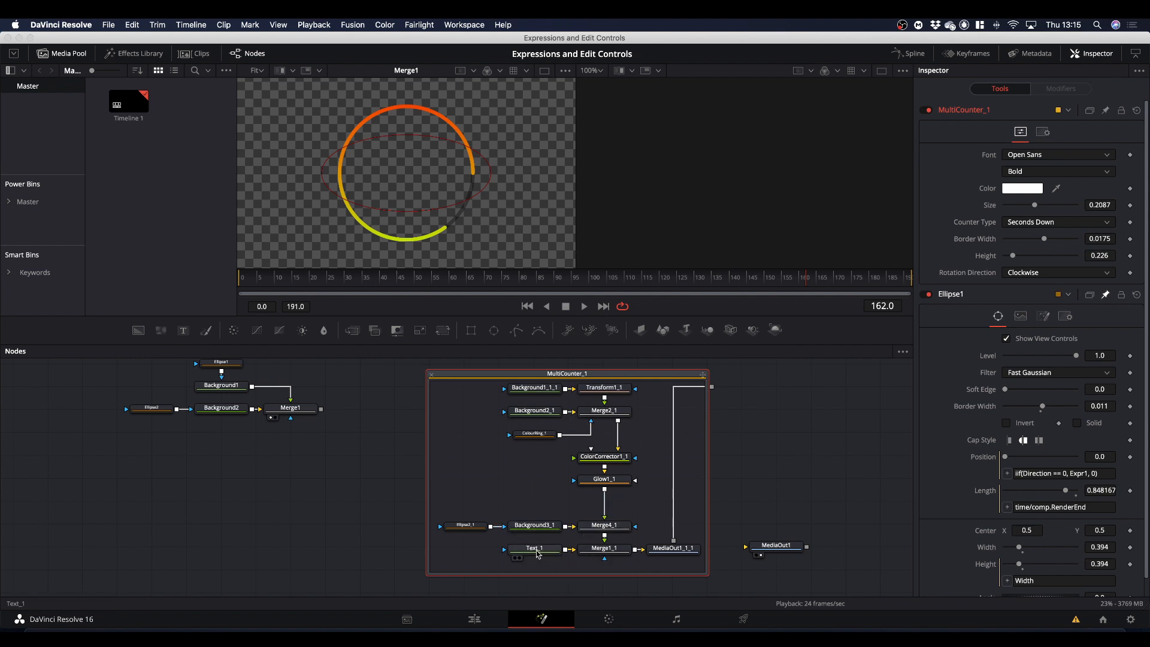
{"action": "left_click", "coordinate": [536, 550]}
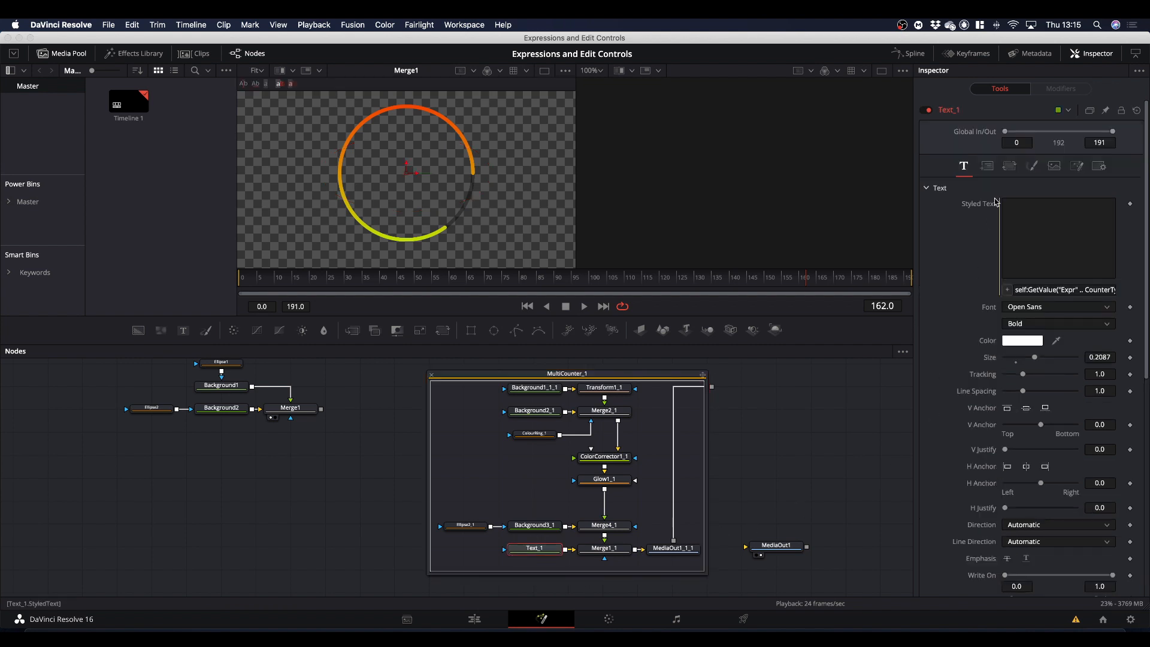
{"action": "scroll", "coordinate": [986, 405], "scroll_direction": "down", "scroll_amount": 1}
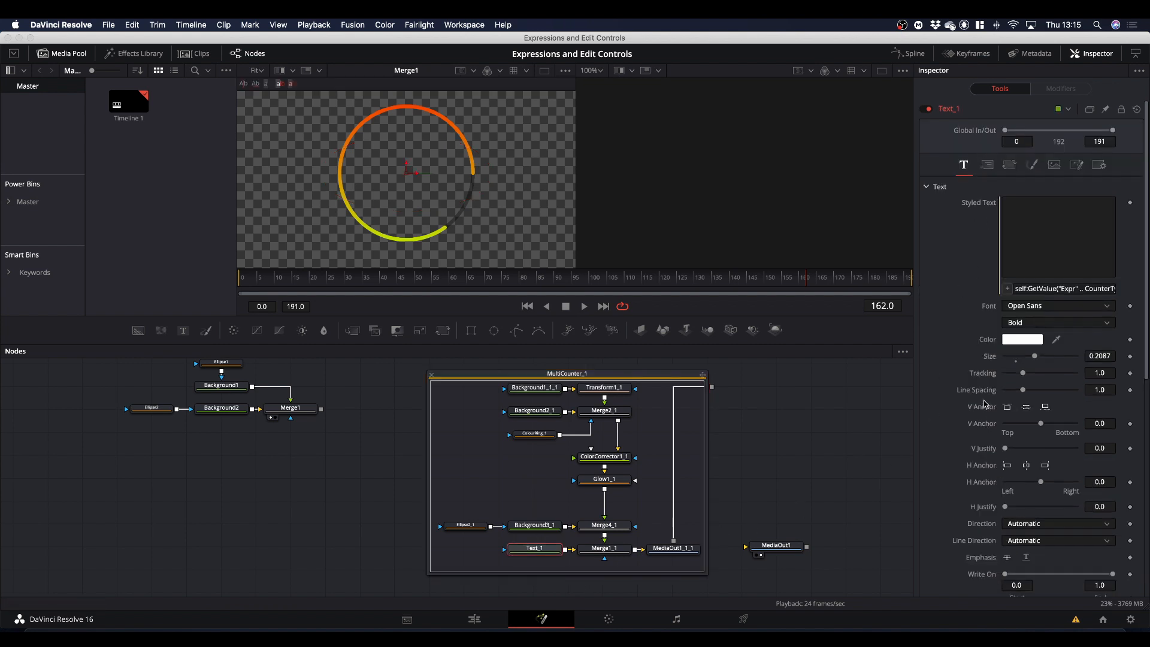
{"action": "scroll", "coordinate": [986, 405], "scroll_direction": "down", "scroll_amount": 5}
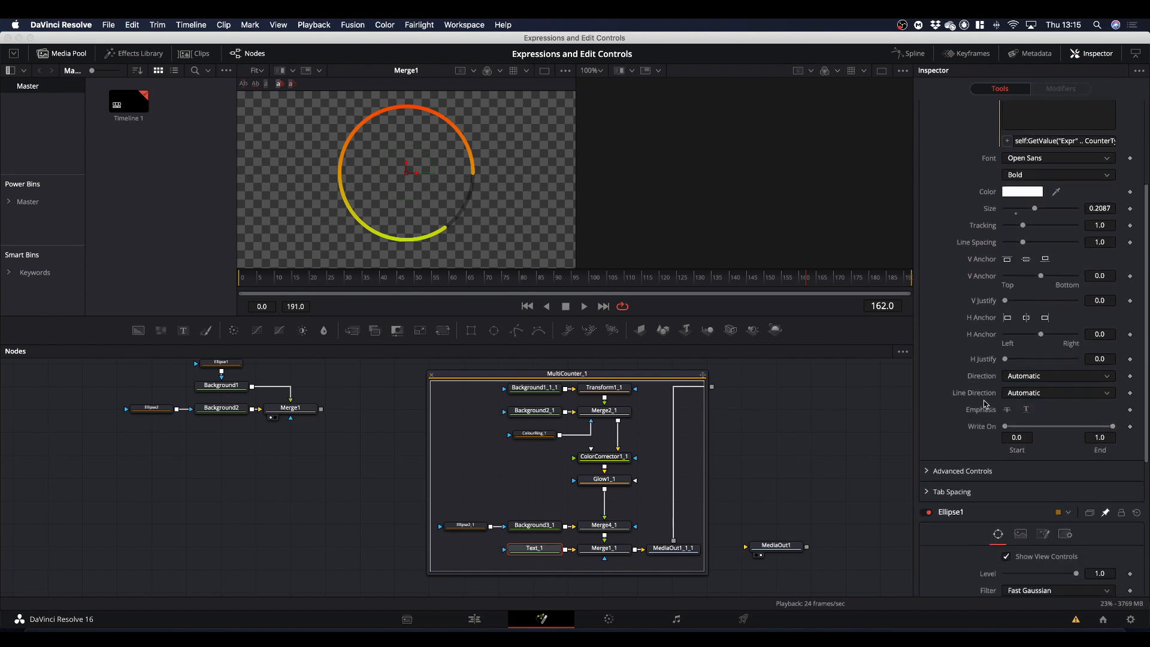
{"action": "scroll", "coordinate": [986, 405], "scroll_direction": "down", "scroll_amount": 1}
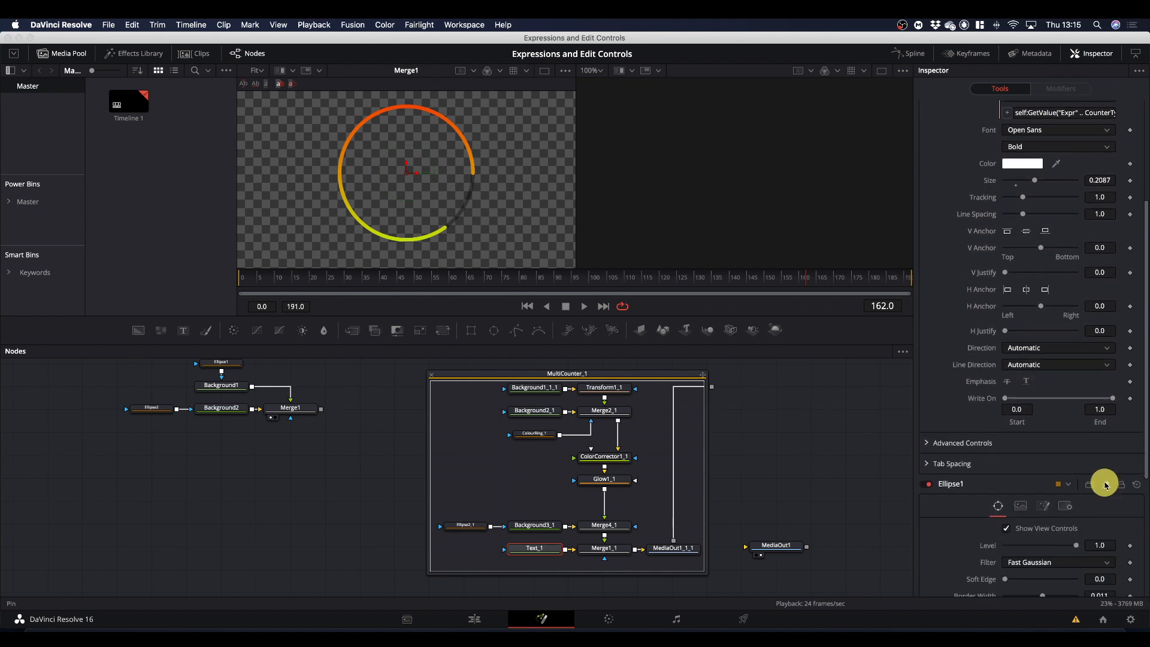
{"action": "scroll", "coordinate": [949, 393], "scroll_direction": "up", "scroll_amount": 4}
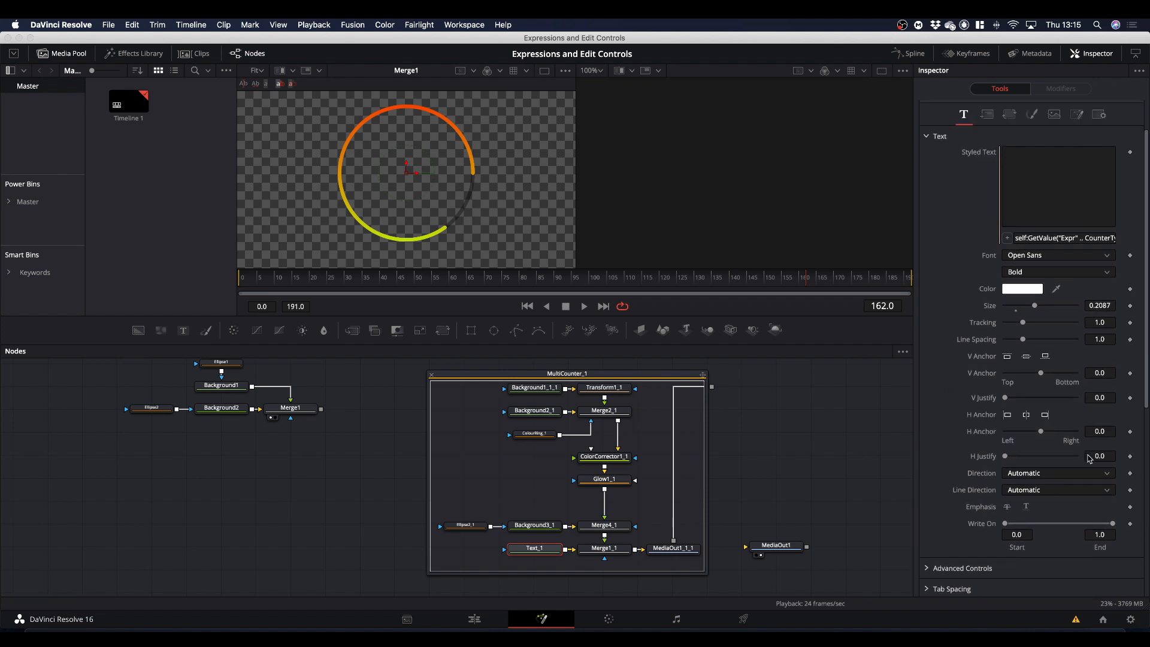
{"action": "triple_click", "coordinate": [1060, 237]}
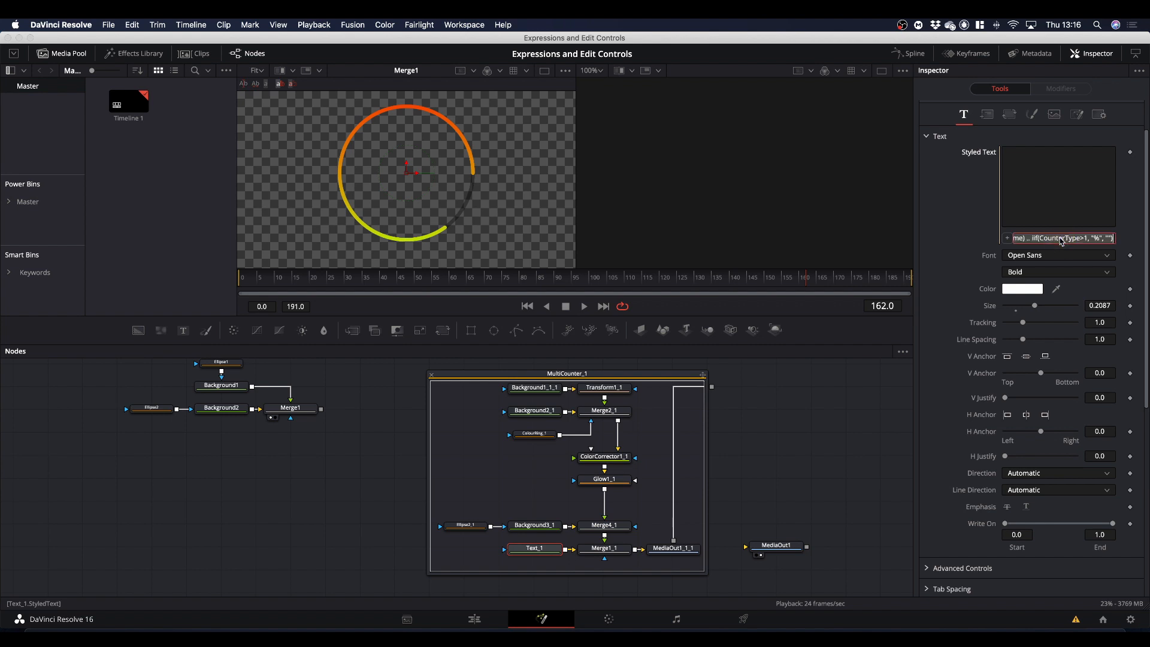
{"action": "right_click", "coordinate": [1061, 238]}
{"action": "left_click", "coordinate": [1082, 283]}
Switch to the TextEdit notes and add a "Text" heading with the copied Styled Text expression pasted below it.
{"action": "left_click", "coordinate": [971, 632]}
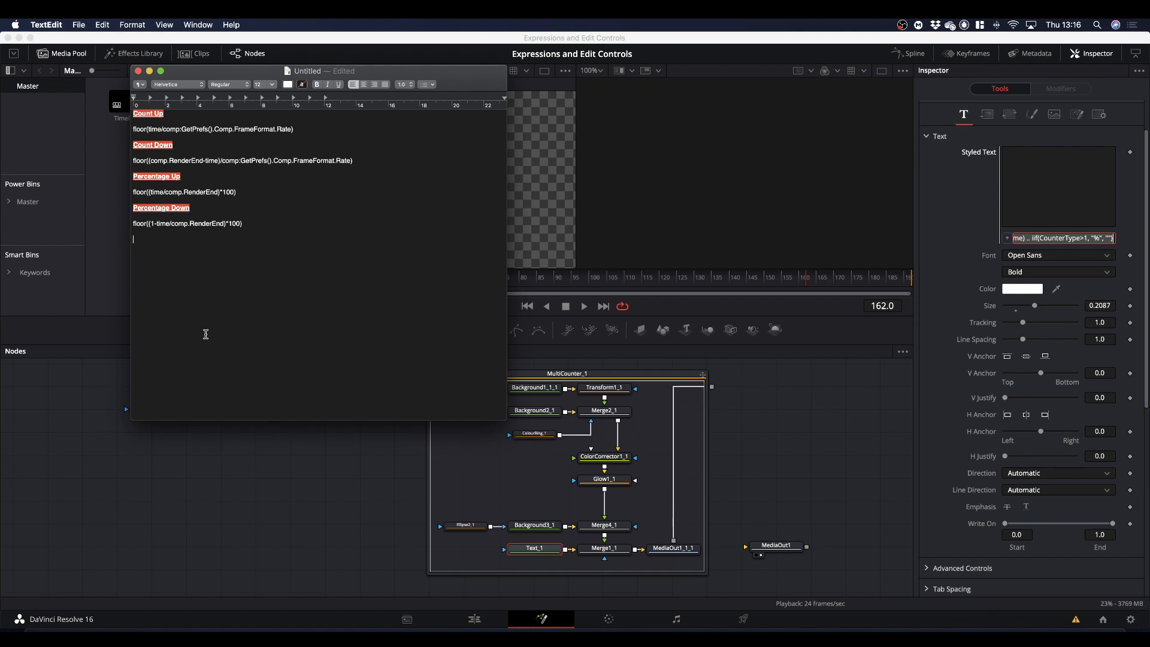
{"action": "type", "text": "Text"}
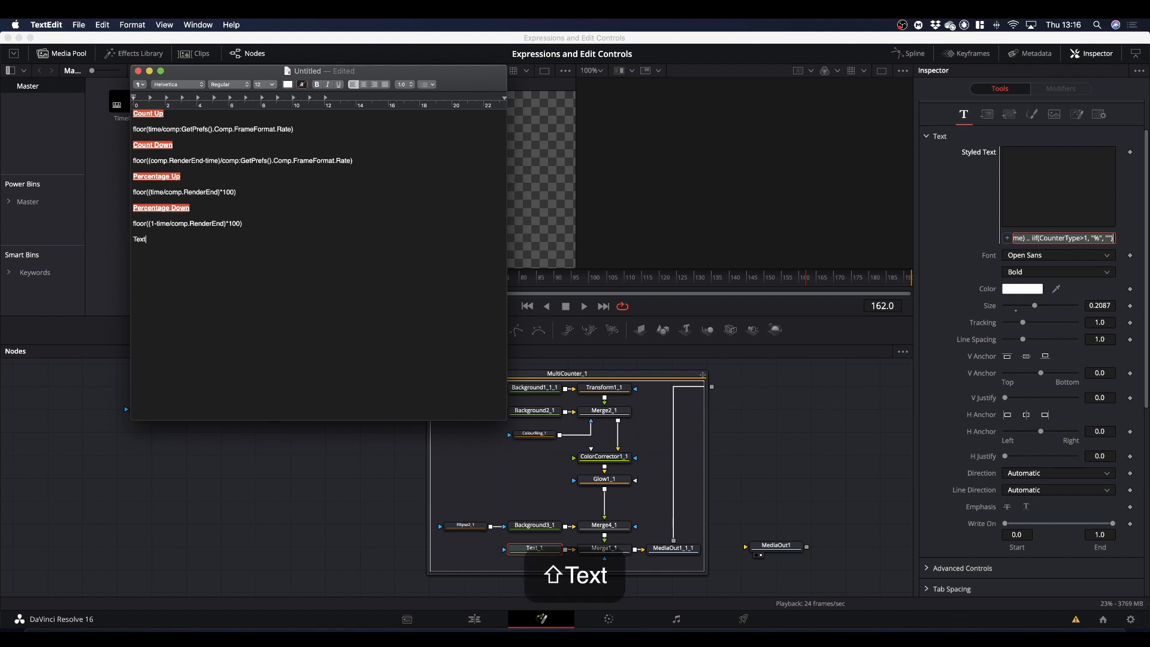
{"action": "key", "text": "Return"}
{"action": "key", "text": "Return"}
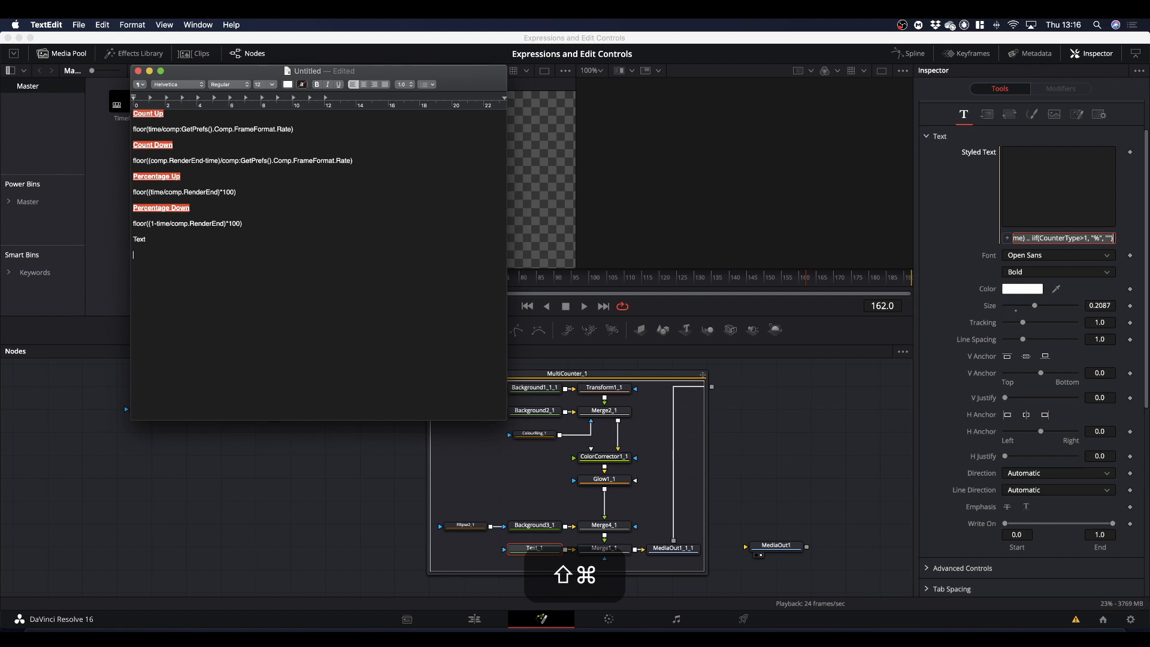
{"action": "key", "text": "super+v"}
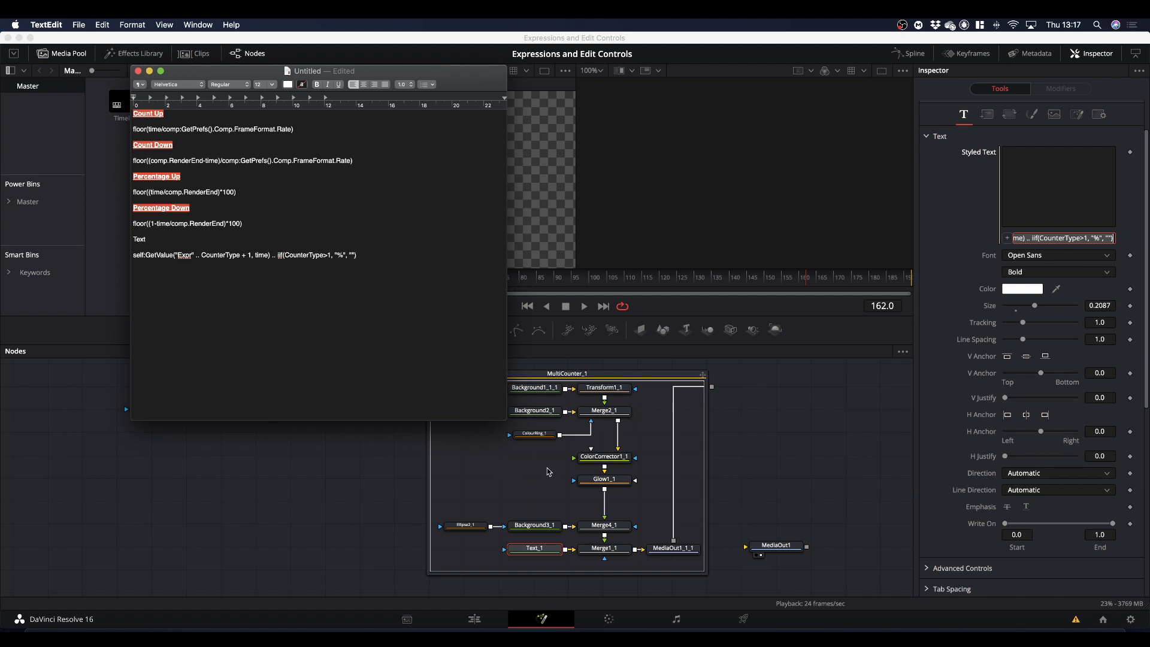
Return to DaVinci Resolve and examine Text_1's custom user controls, including their expressions and the Counter Type options.
{"action": "left_click", "coordinate": [810, 410]}
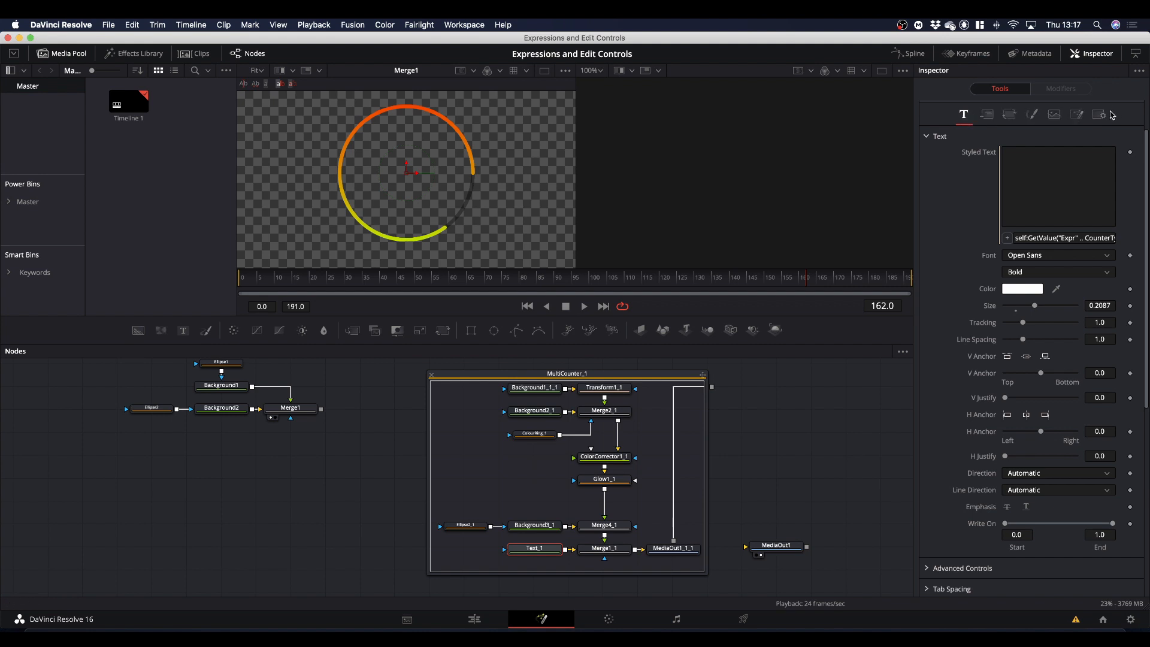
{"action": "left_click", "coordinate": [1077, 115]}
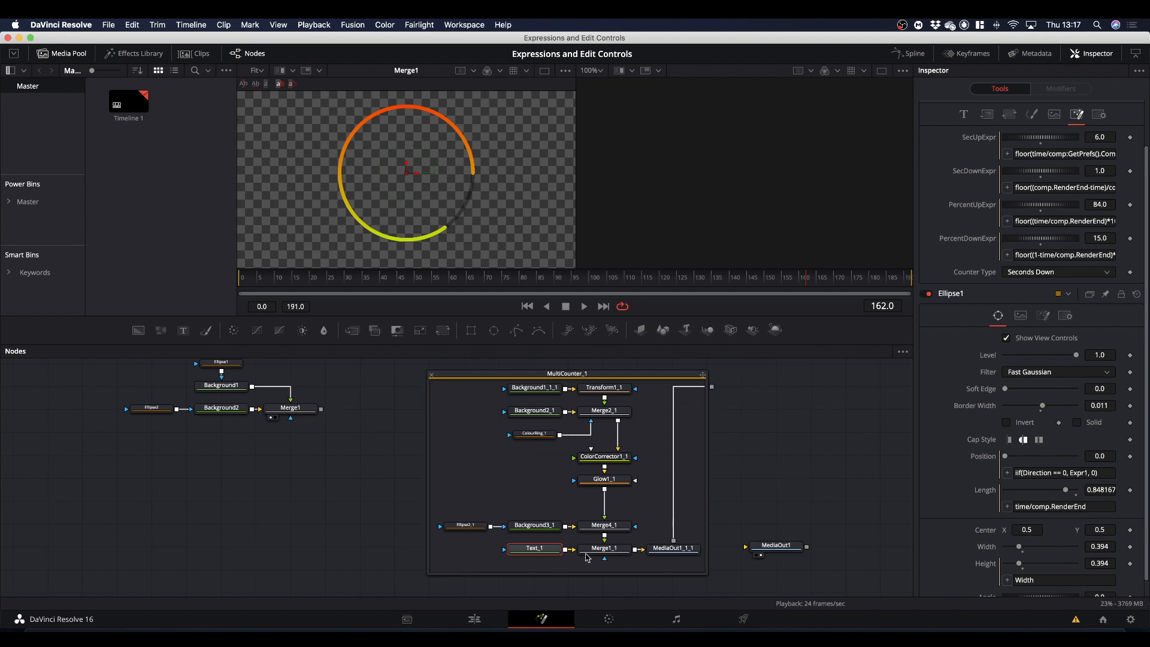
{"action": "left_click", "coordinate": [782, 547]}
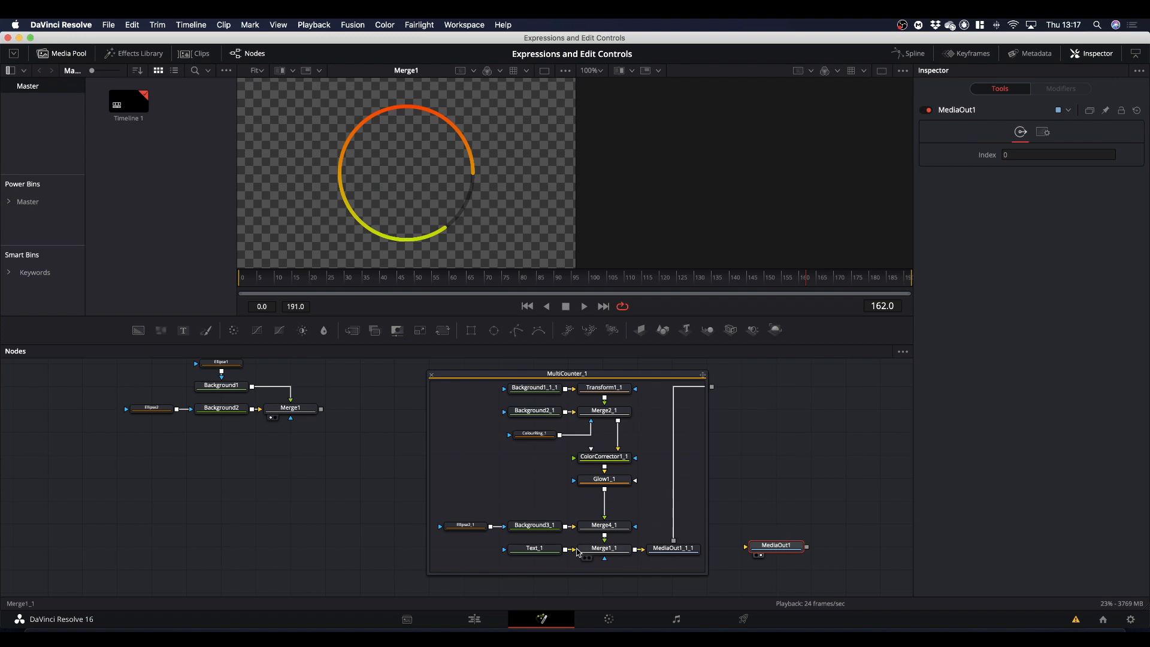
{"action": "left_click", "coordinate": [546, 551]}
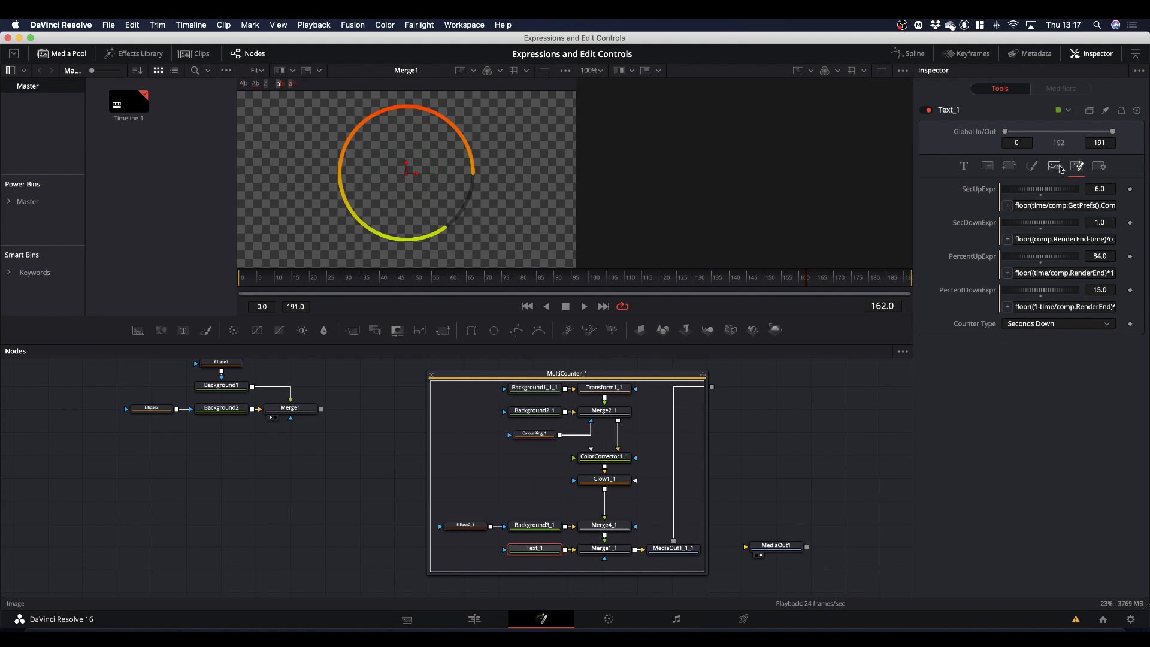
{"action": "left_click", "coordinate": [1054, 324]}
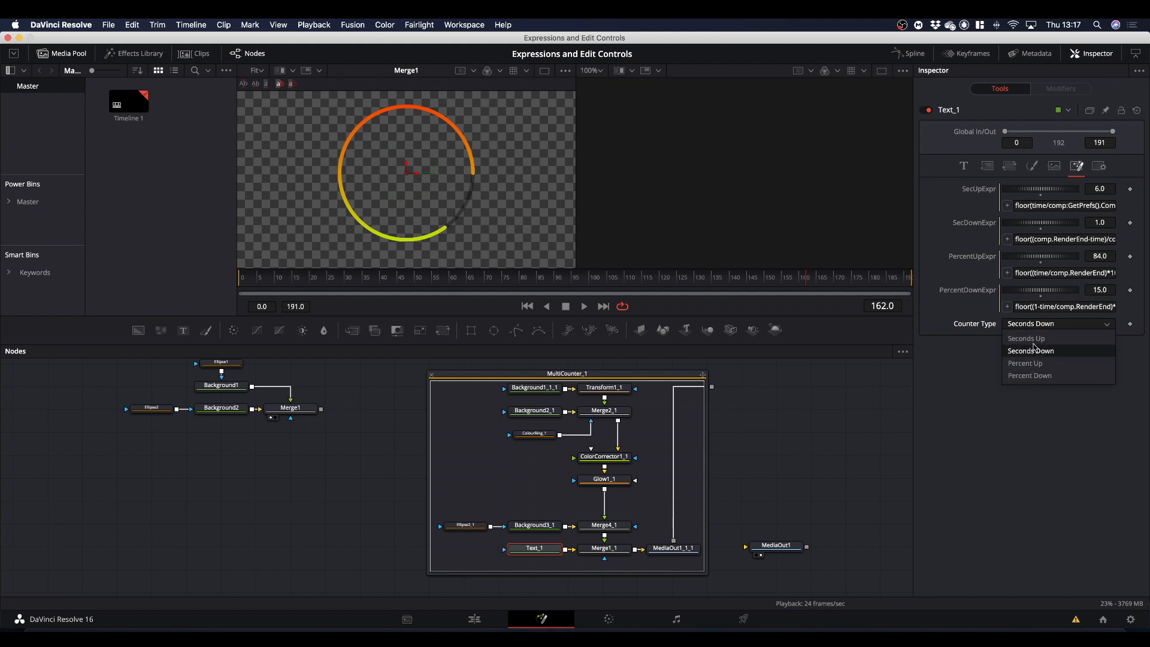
{"action": "left_click", "coordinate": [945, 370]}
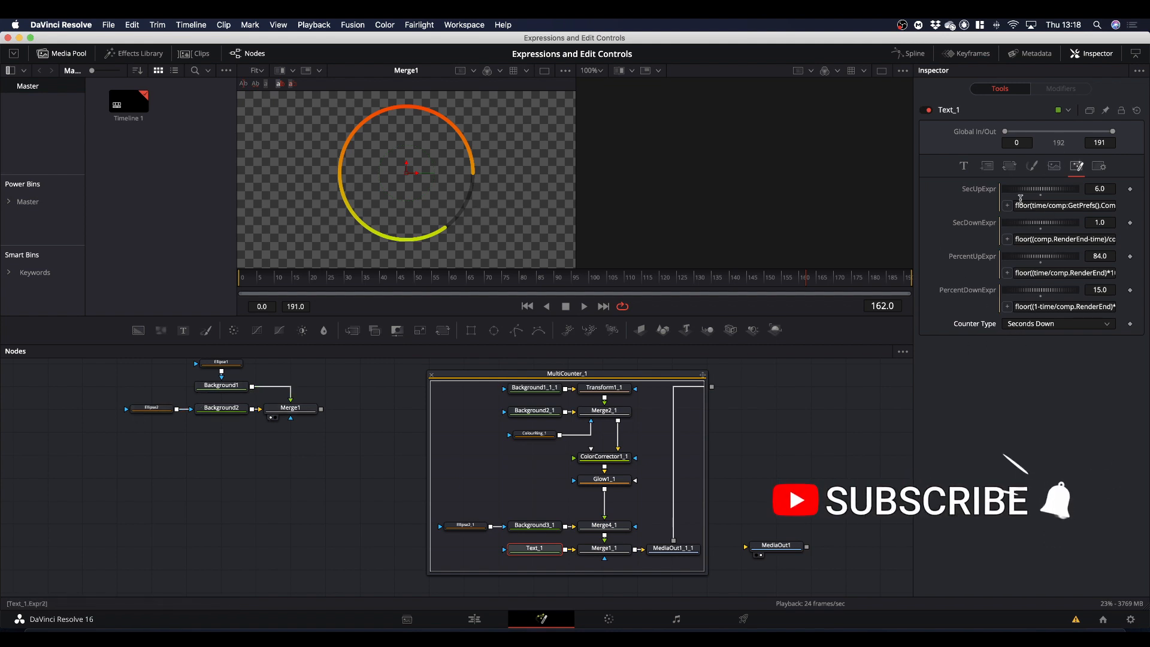
Collapse the MultiCounter_1 group, then add a new Text node in the empty area below the ring nodes and select it.
{"action": "left_click", "coordinate": [432, 376]}
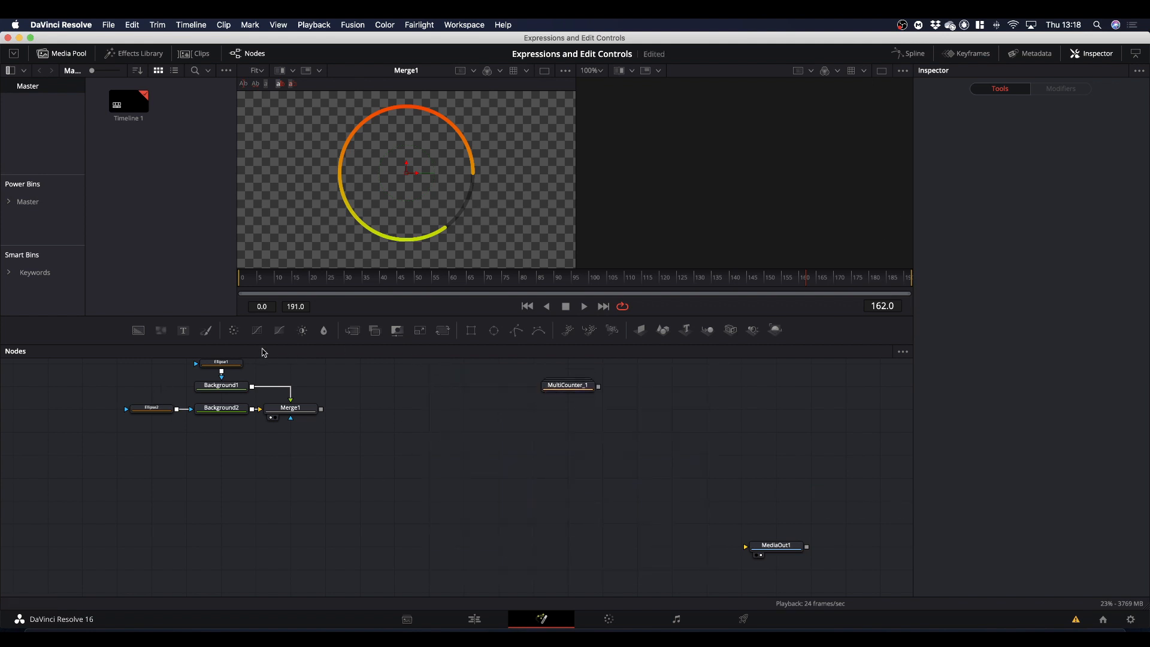
{"action": "left_click_drag", "start_coordinate": [183, 331], "coordinate": [377, 513]}
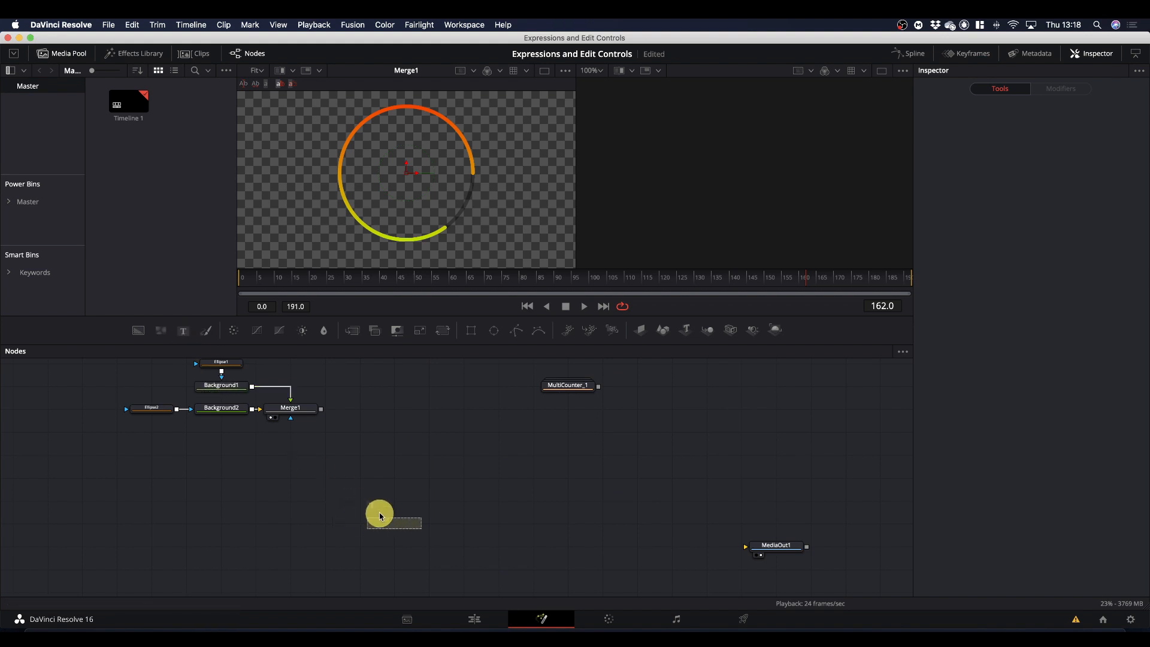
{"action": "left_click", "coordinate": [398, 522]}
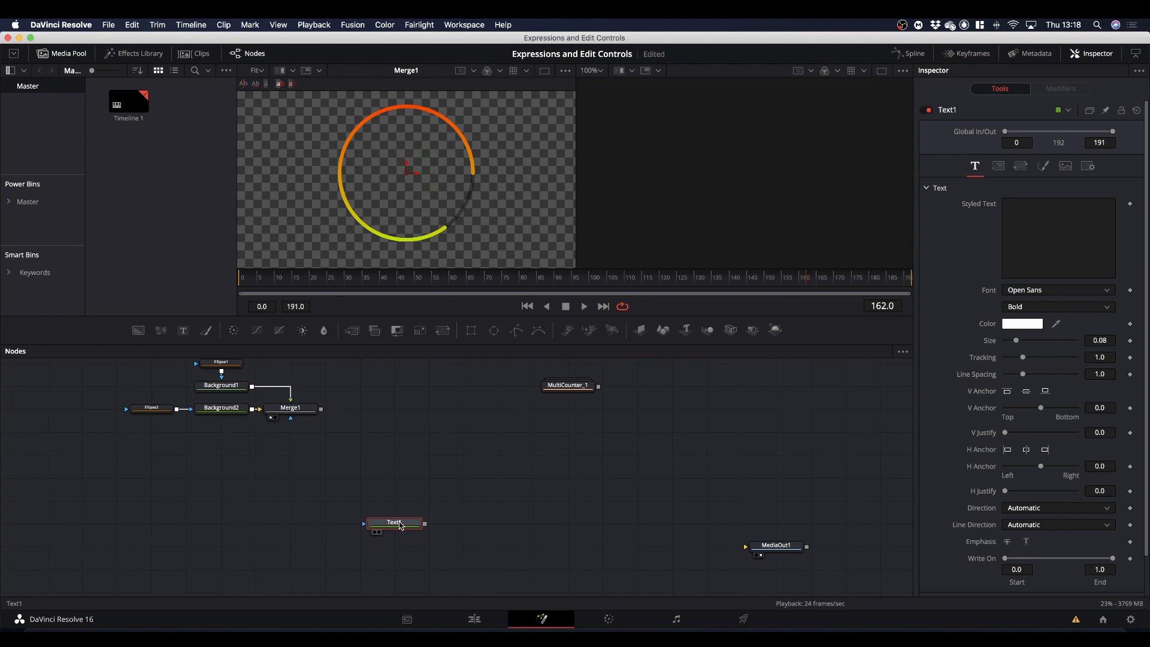
Start a custom control for Text1 named "Counter Type" with the Number type.
{"action": "right_click", "coordinate": [401, 526]}
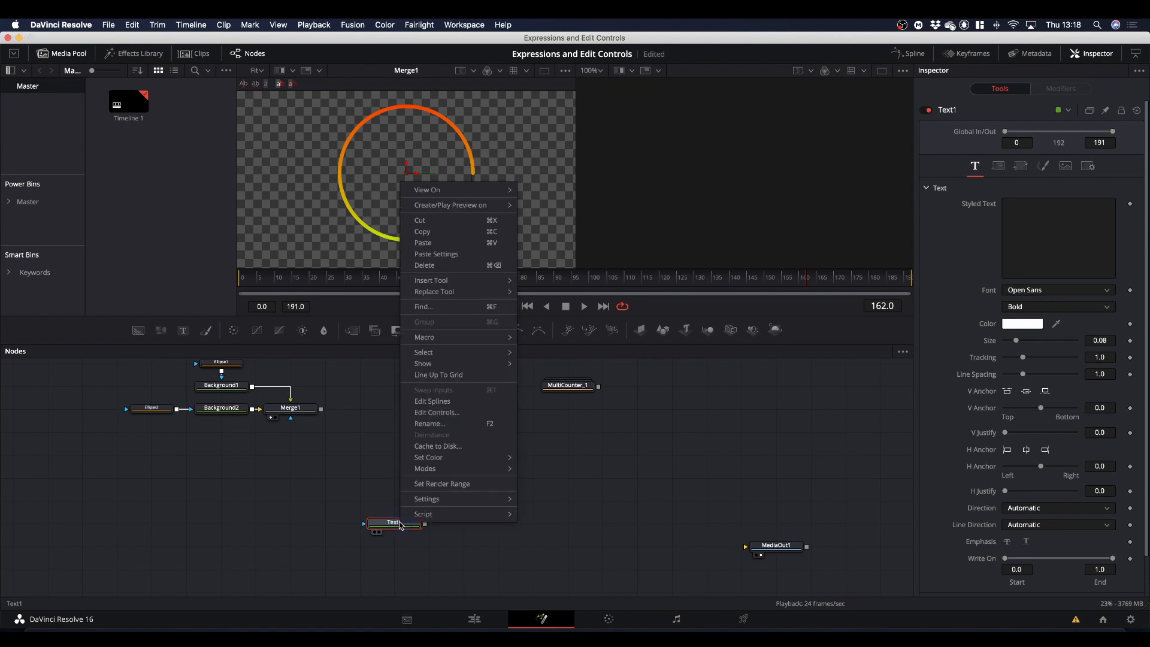
{"action": "left_click", "coordinate": [437, 413]}
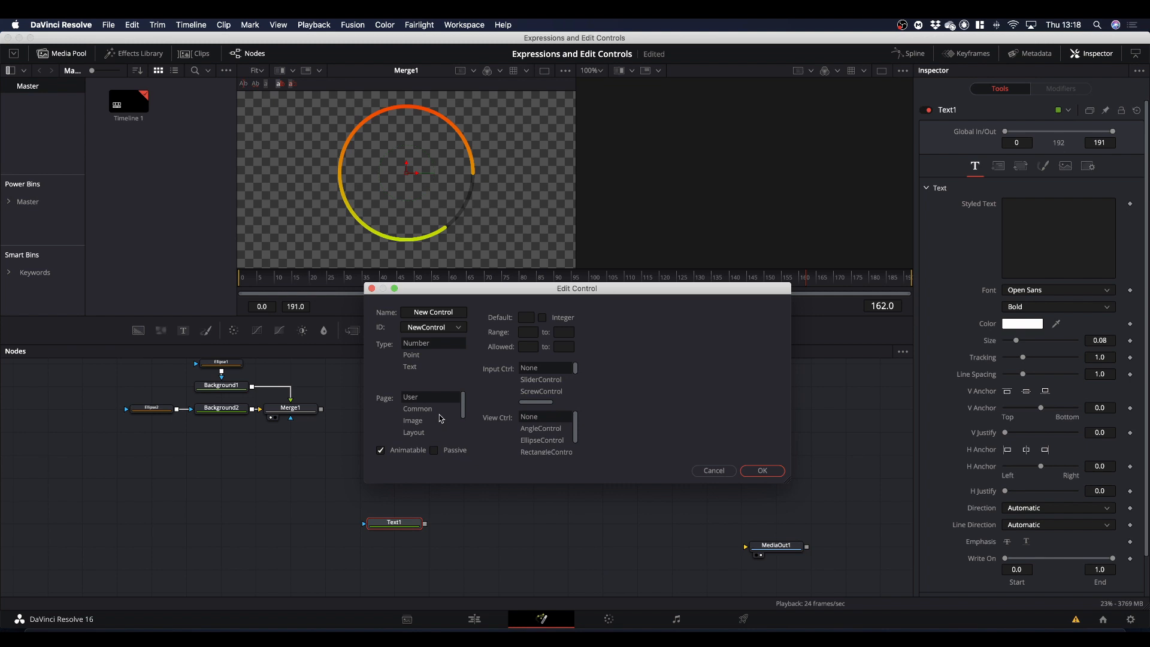
{"action": "left_click", "coordinate": [457, 312]}
{"action": "left_click_drag", "start_coordinate": [457, 312], "coordinate": [390, 312]}
{"action": "type", "text": "Co"}
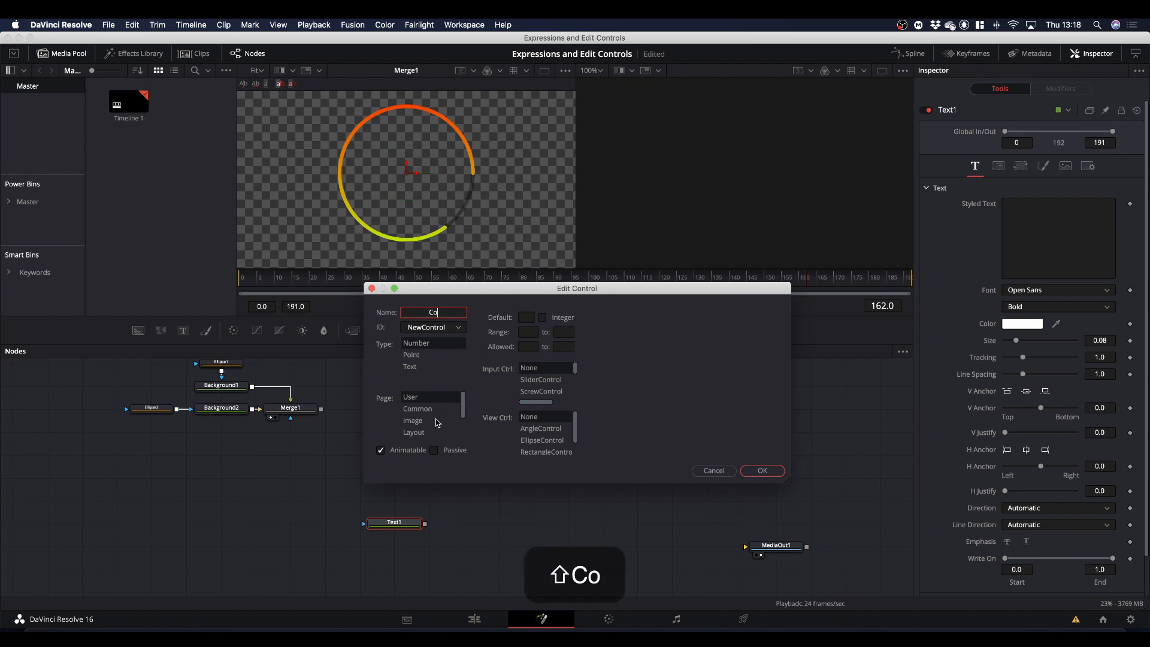
{"action": "type", "text": "unter Type"}
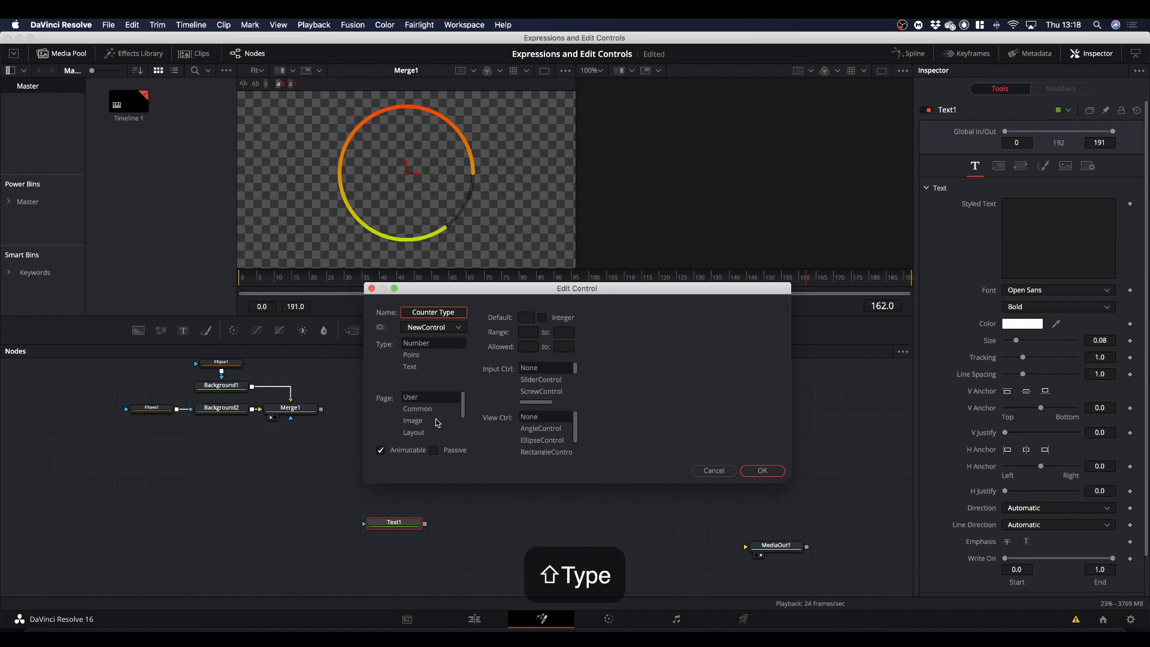
{"action": "left_click", "coordinate": [423, 344]}
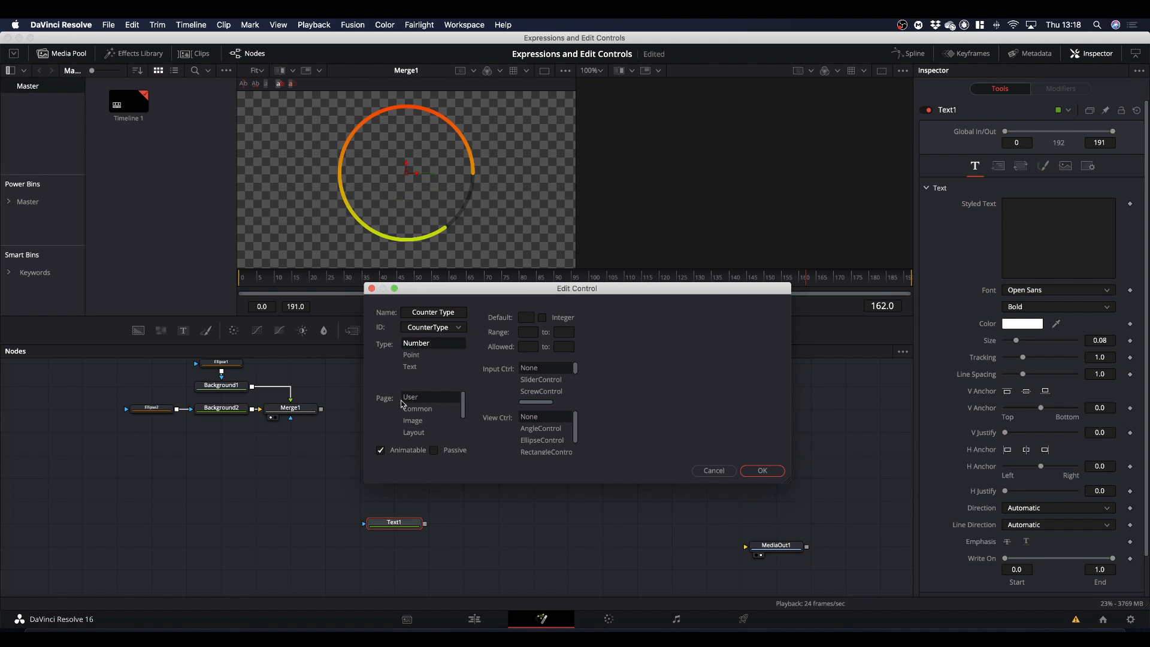
Make the Counter Type control an integer with a range of 0 to 3 and use ComboControl as its input control.
{"action": "left_click", "coordinate": [542, 318]}
{"action": "left_click", "coordinate": [528, 333]}
{"action": "left_click", "coordinate": [564, 331]}
{"action": "left_click_drag", "start_coordinate": [575, 371], "coordinate": [577, 379]}
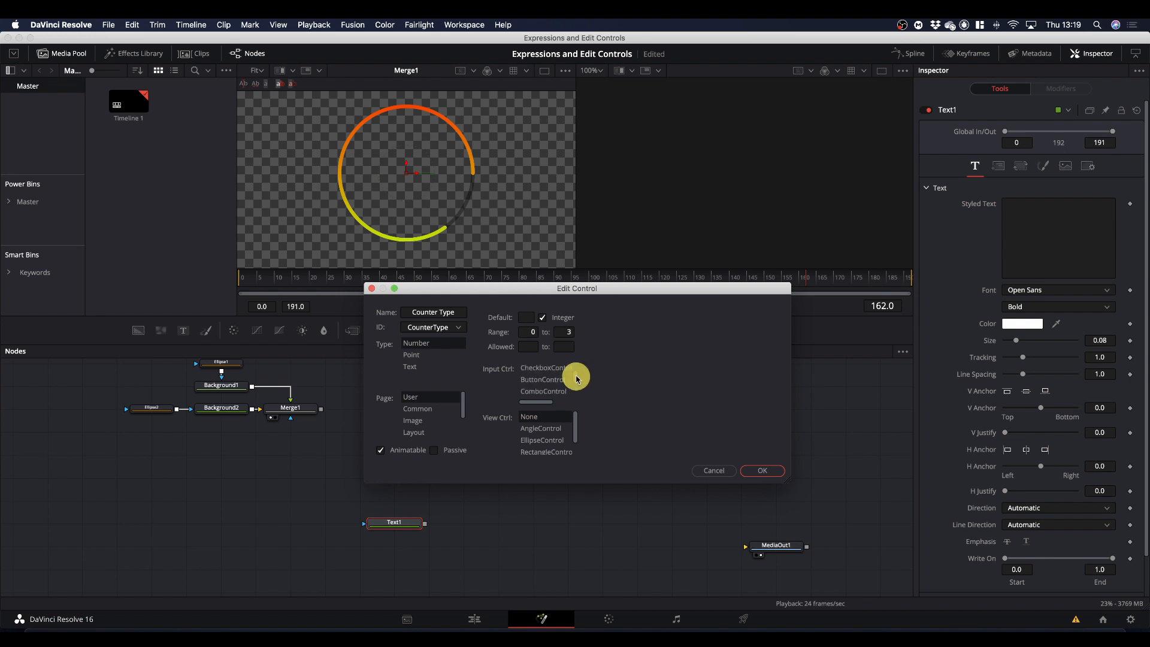
{"action": "left_click", "coordinate": [553, 392]}
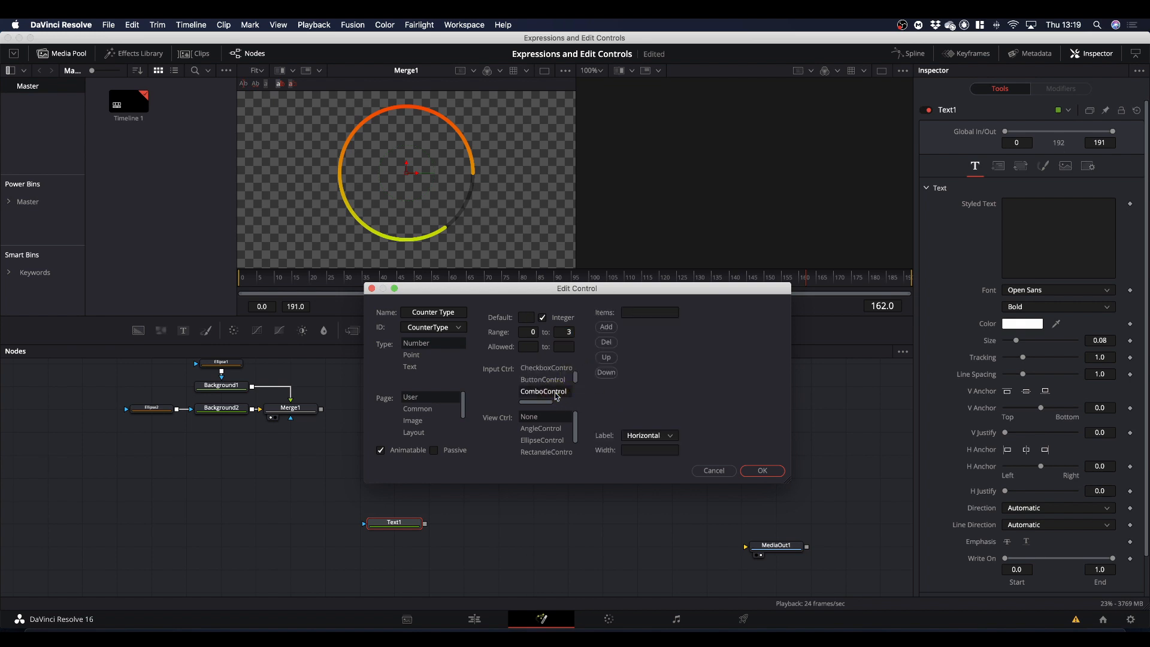
Add "Seconds Up" as the first item of the Counter Type combo list.
{"action": "left_click", "coordinate": [637, 312]}
{"action": "type", "text": "S"}
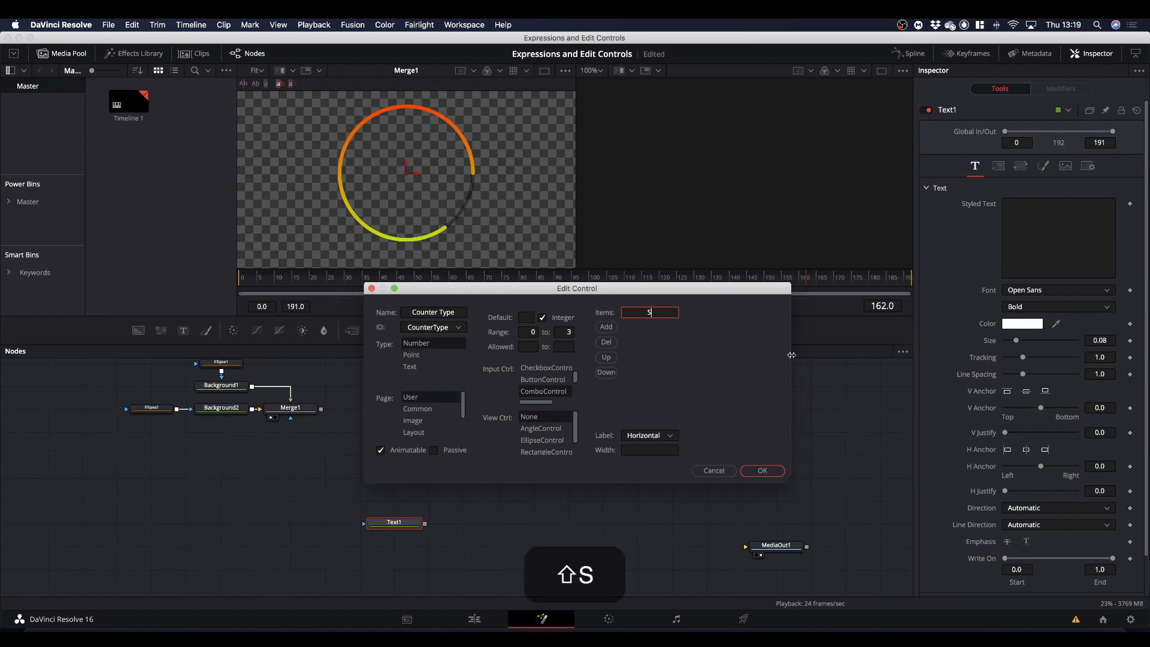
{"action": "type", "text": "econds "}
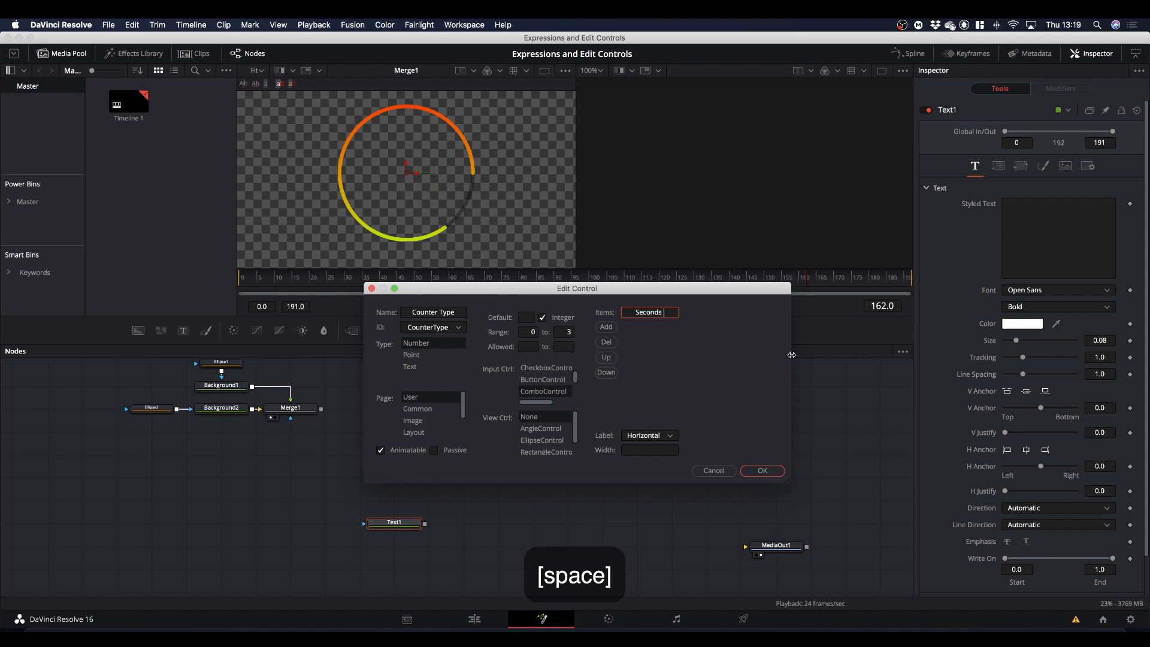
{"action": "type", "text": "Up"}
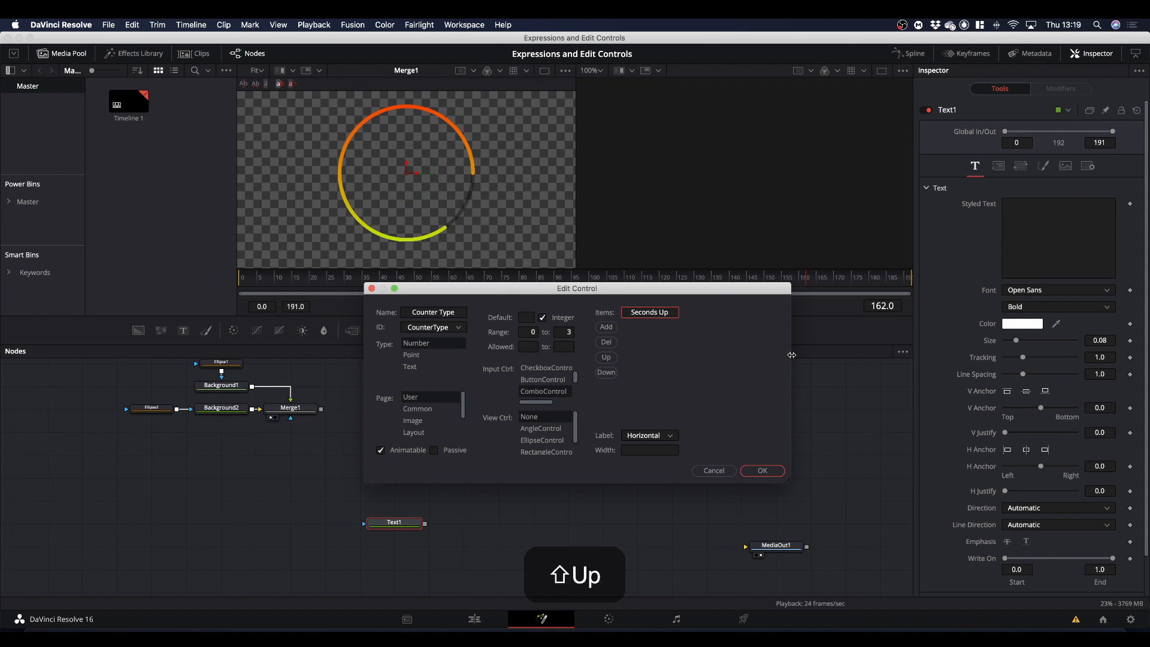
{"action": "left_click", "coordinate": [602, 326]}
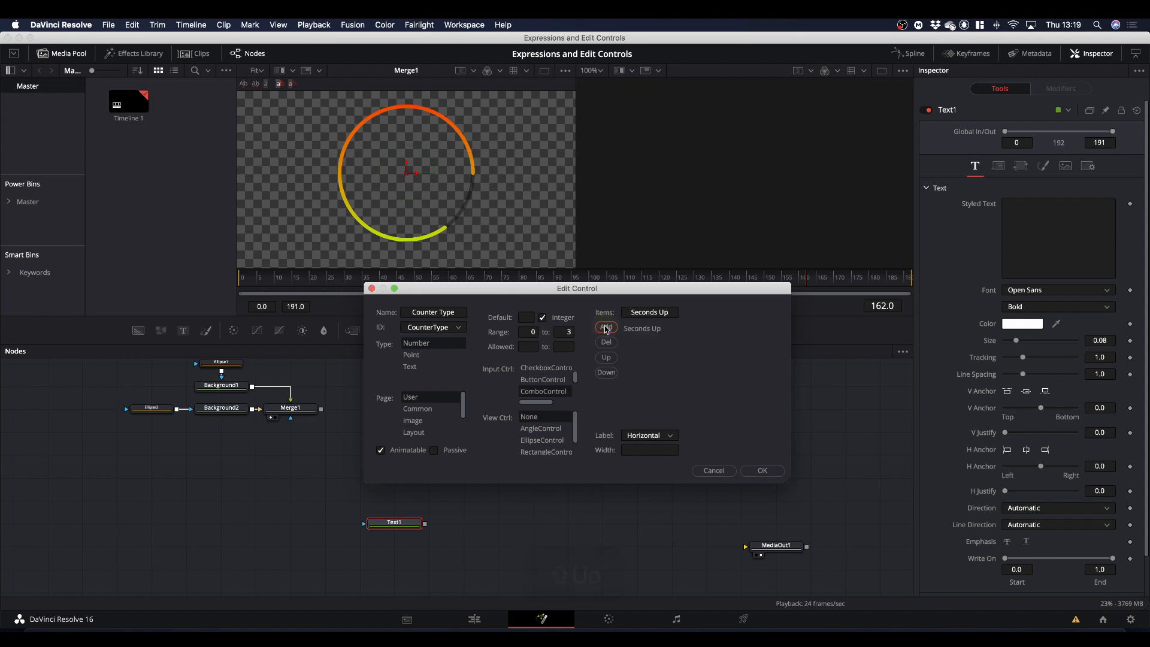
Add "Seconds Down" as the second item of the Counter Type combo list.
{"action": "left_click", "coordinate": [667, 313]}
{"action": "key", "text": "BackSpace"}
{"action": "key", "text": "BackSpace"}
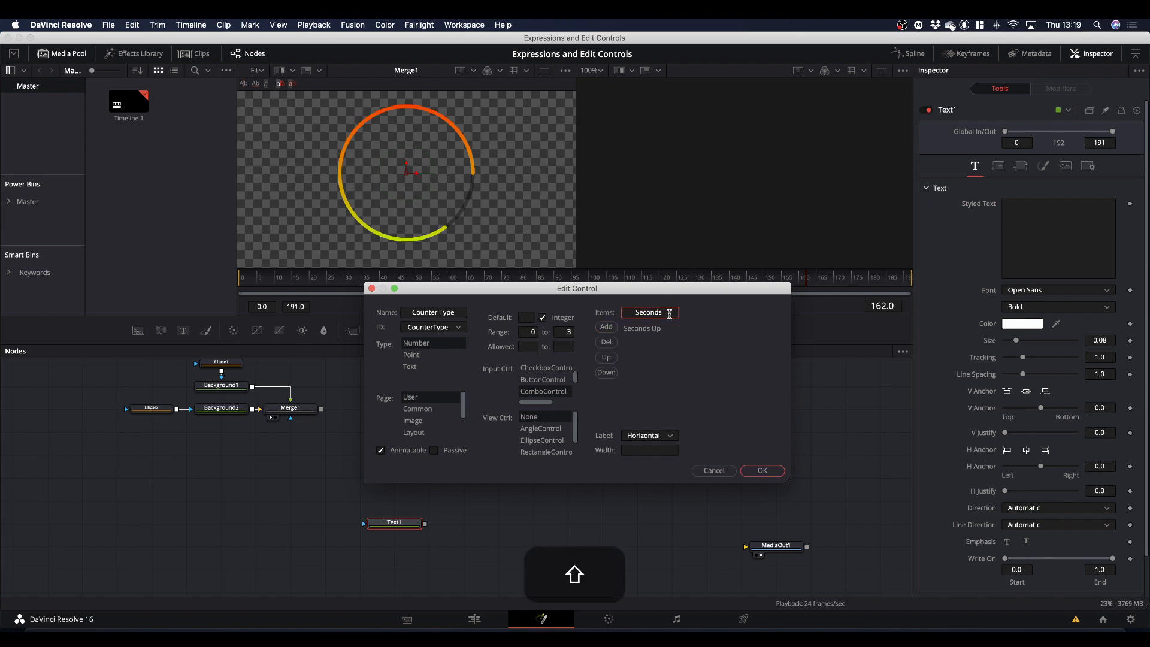
{"action": "type", "text": "Down"}
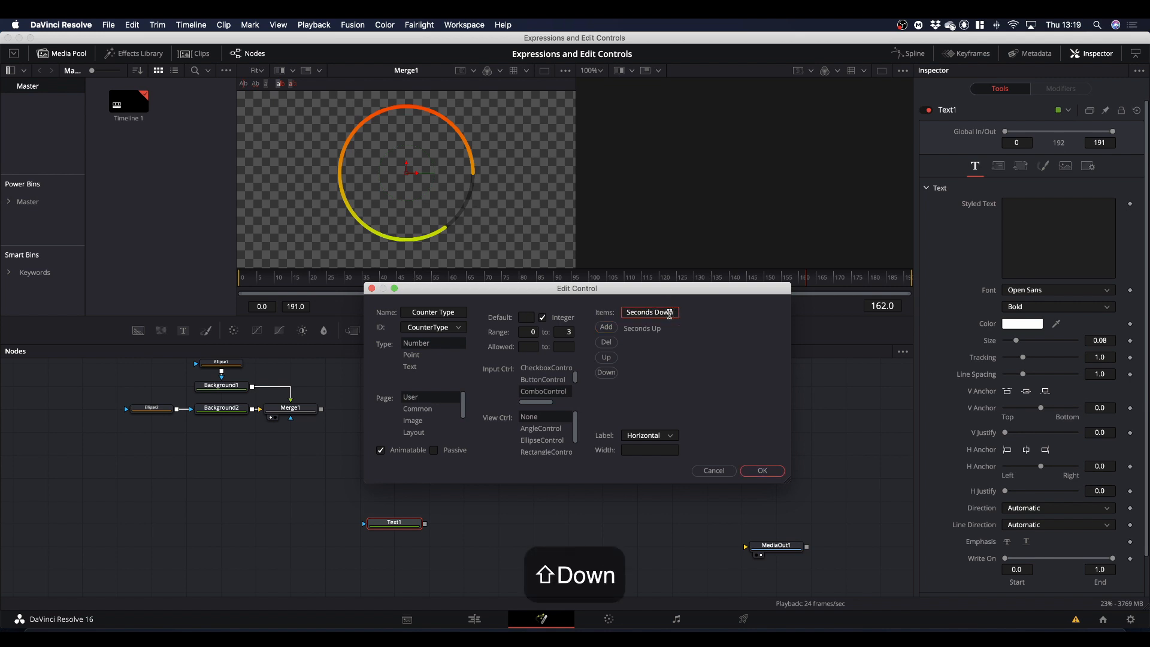
{"action": "left_click", "coordinate": [607, 328]}
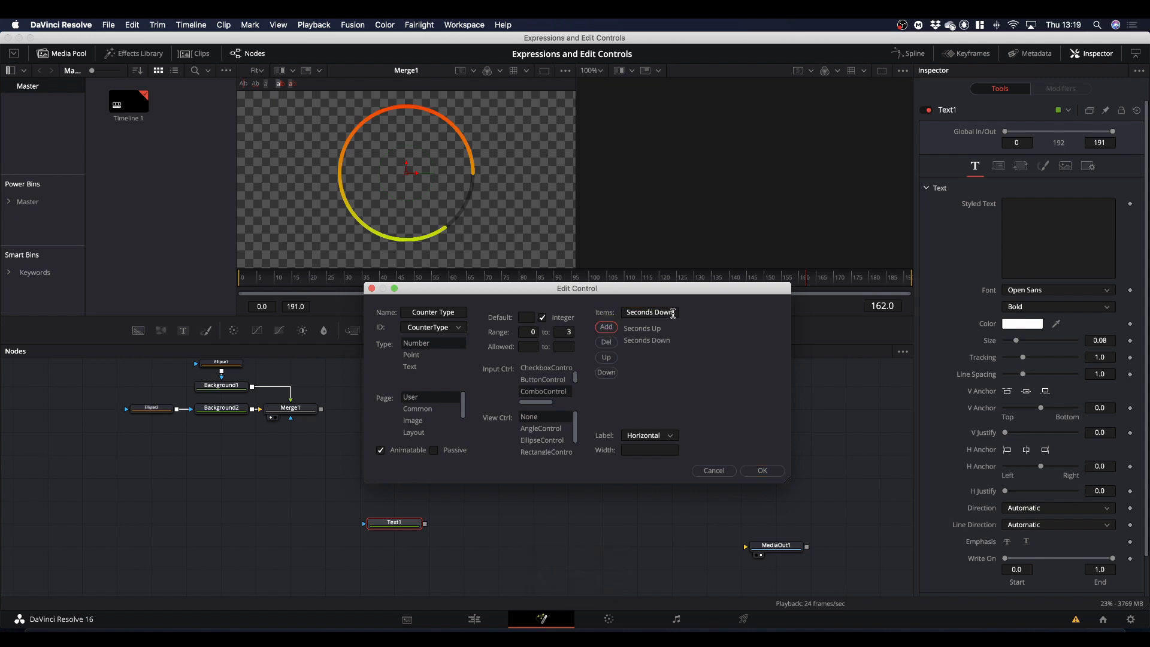
Add "Percentage Up" as the third item of the Counter Type combo list.
{"action": "left_click_drag", "start_coordinate": [672, 313], "coordinate": [622, 313]}
{"action": "type", "text": "Pe"}
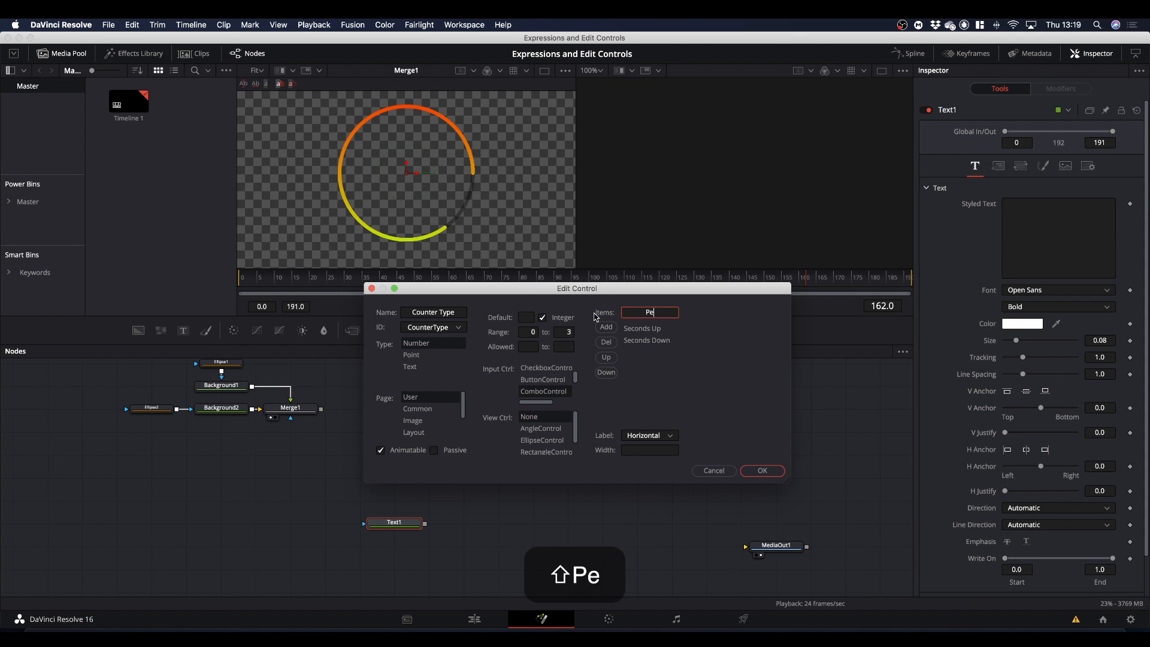
{"action": "type", "text": "rcentage"}
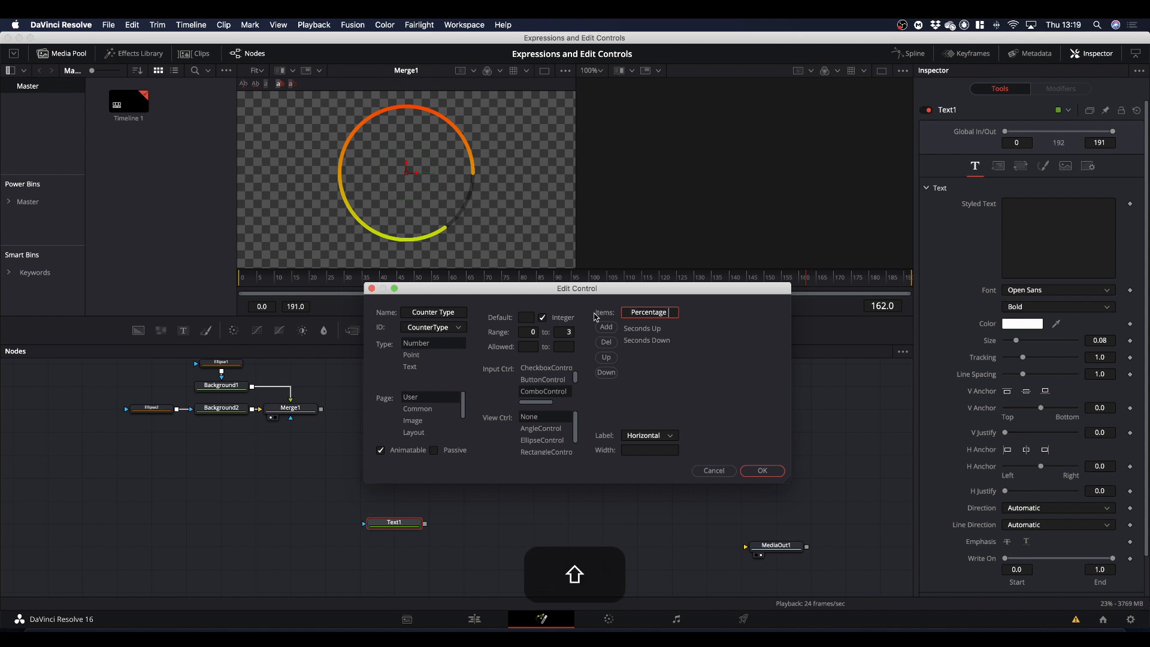
{"action": "type", "text": " Up"}
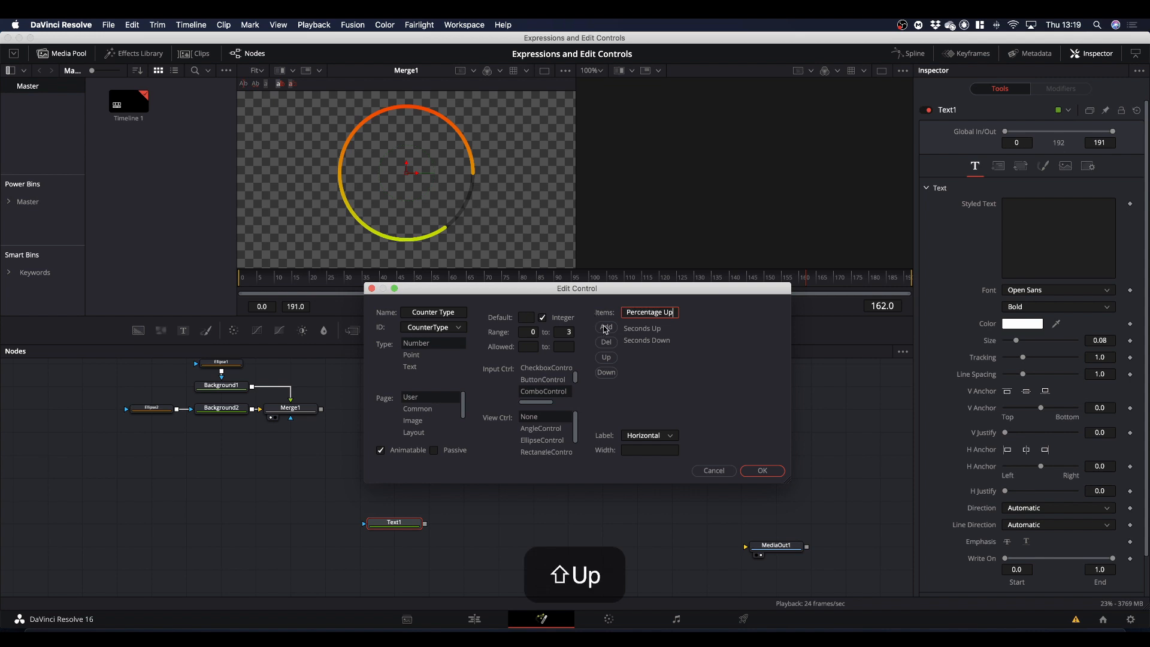
{"action": "left_click", "coordinate": [606, 327]}
Finish the Counter Type control with "Percentage Down" as its fourth item and check the choices it offers on Text1.
{"action": "left_click", "coordinate": [672, 313]}
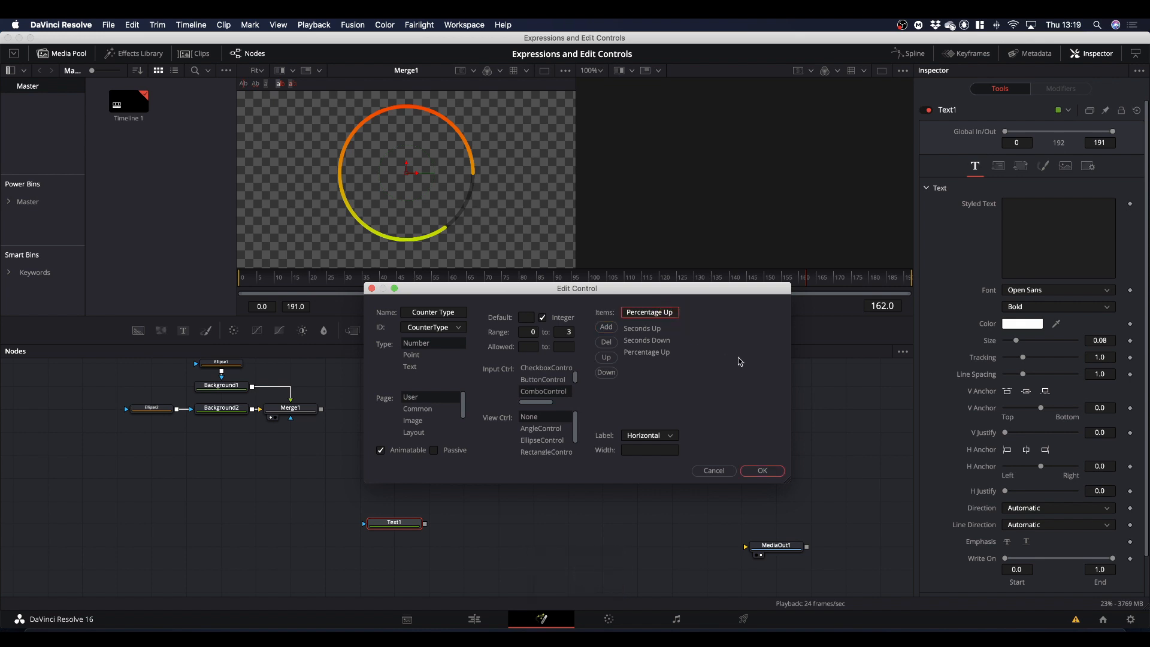
{"action": "key", "text": "BackSpace"}
{"action": "key", "text": "BackSpace"}
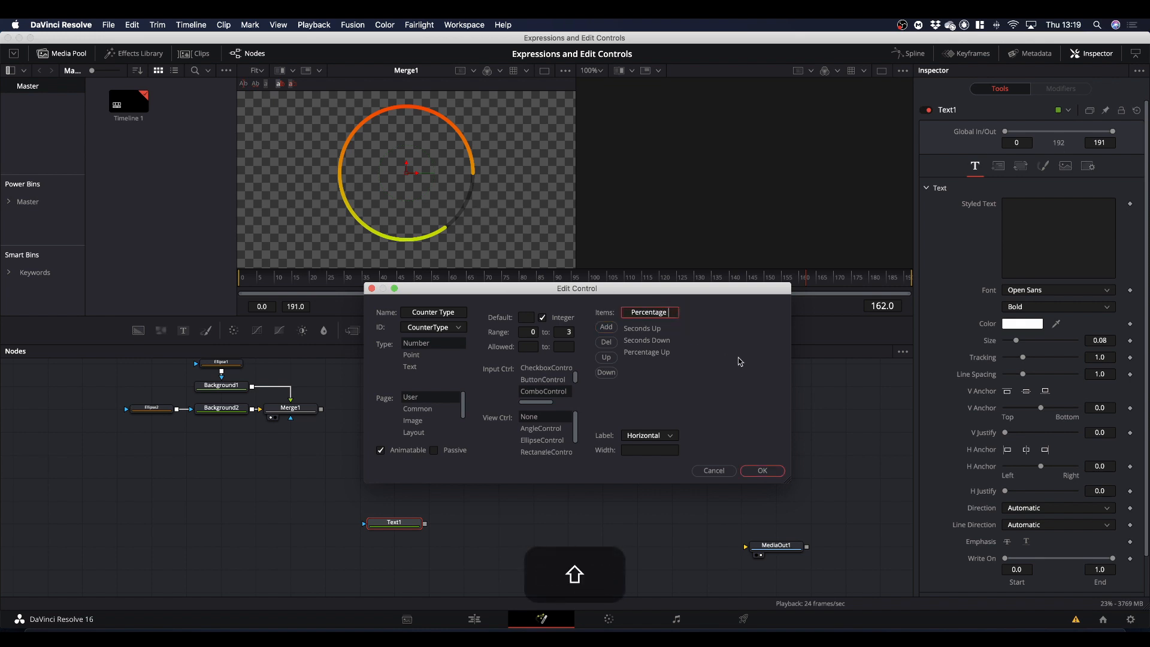
{"action": "type", "text": "Down"}
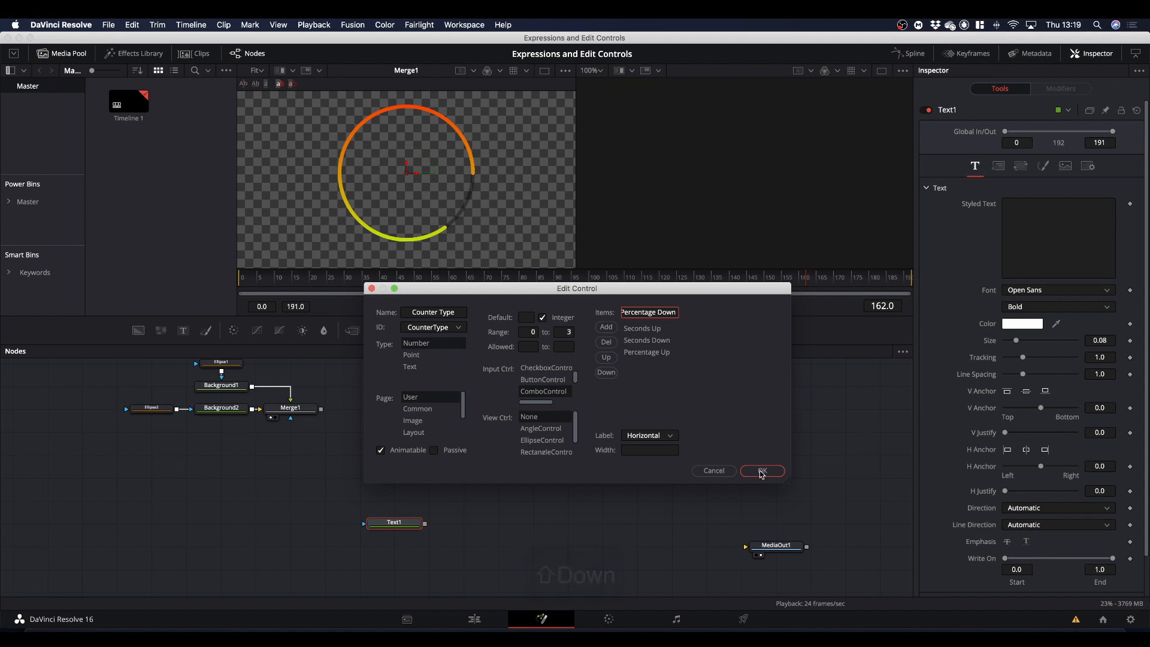
{"action": "left_click", "coordinate": [607, 329]}
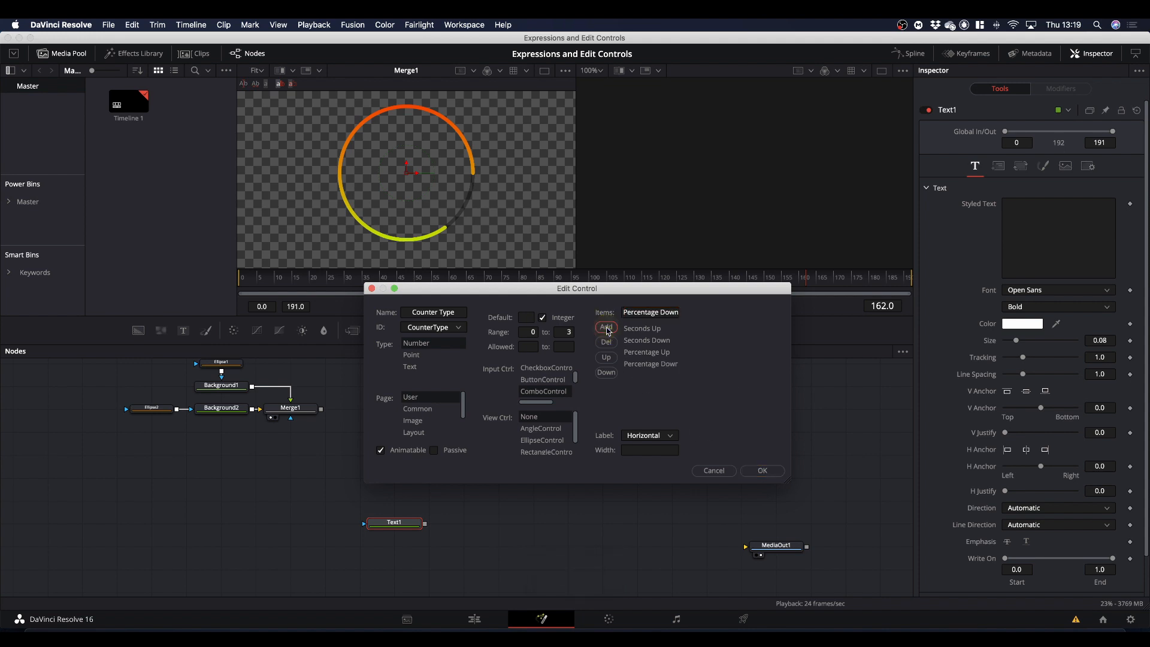
{"action": "left_click", "coordinate": [762, 471]}
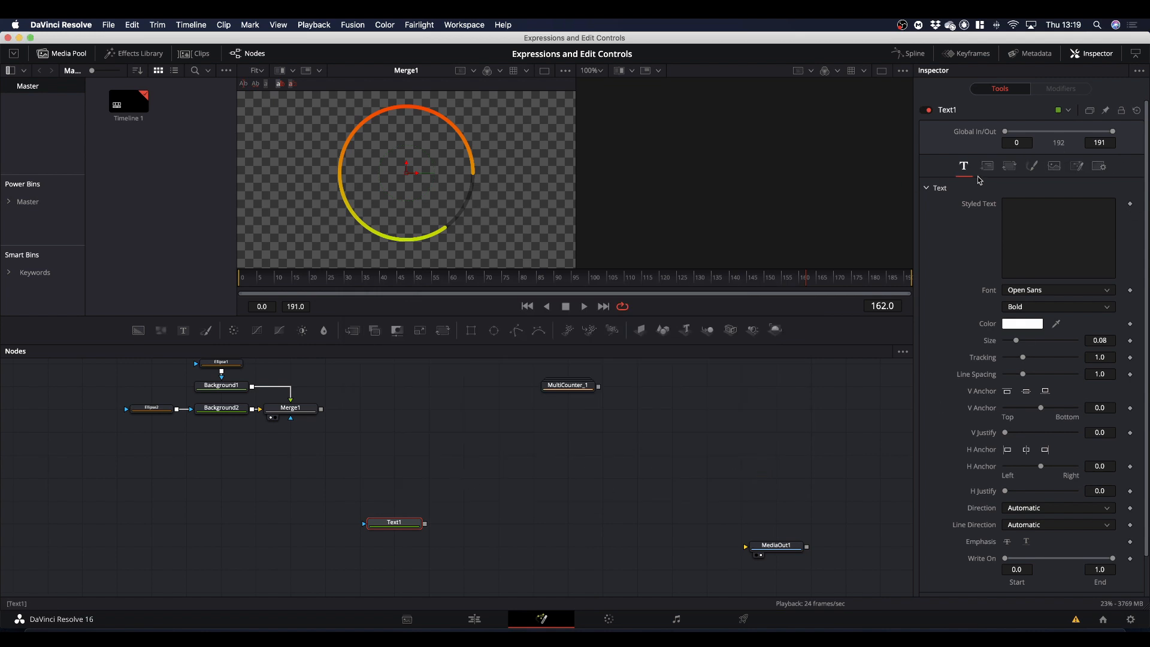
{"action": "left_click", "coordinate": [1077, 166]}
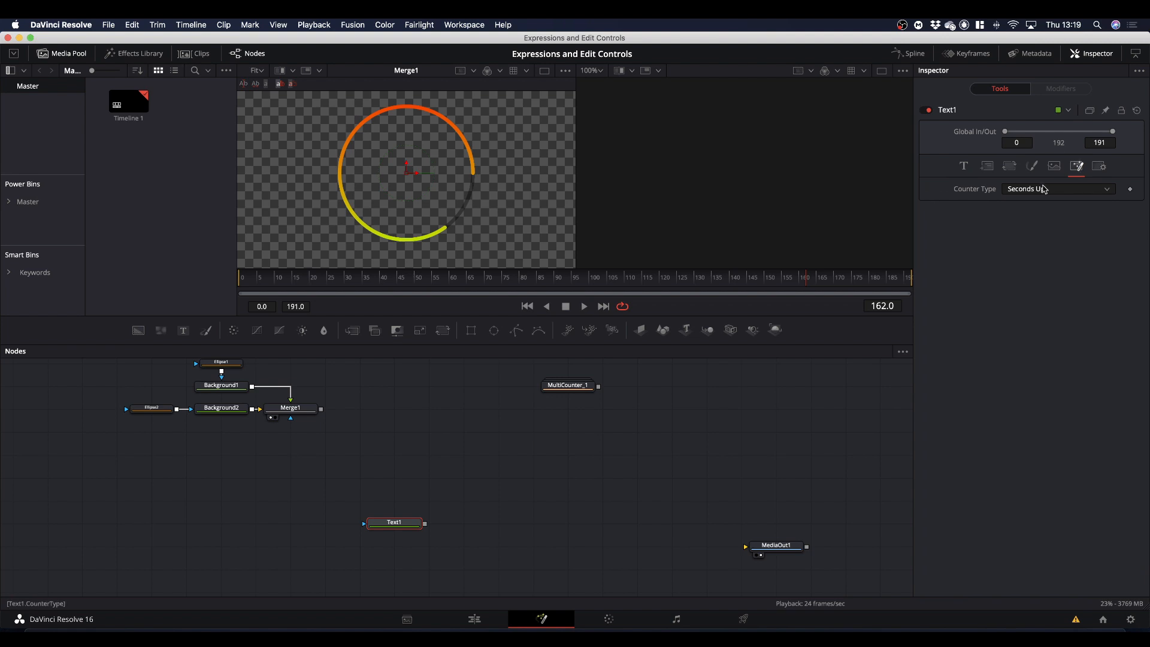
{"action": "left_click", "coordinate": [1044, 190]}
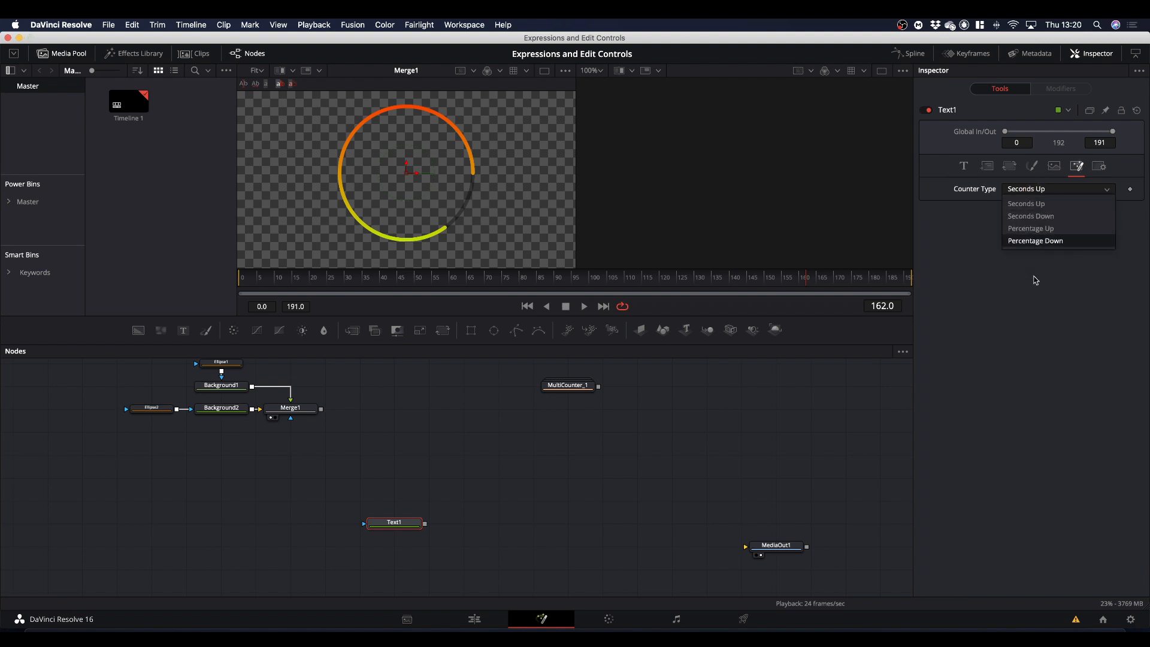
{"action": "left_click", "coordinate": [963, 189]}
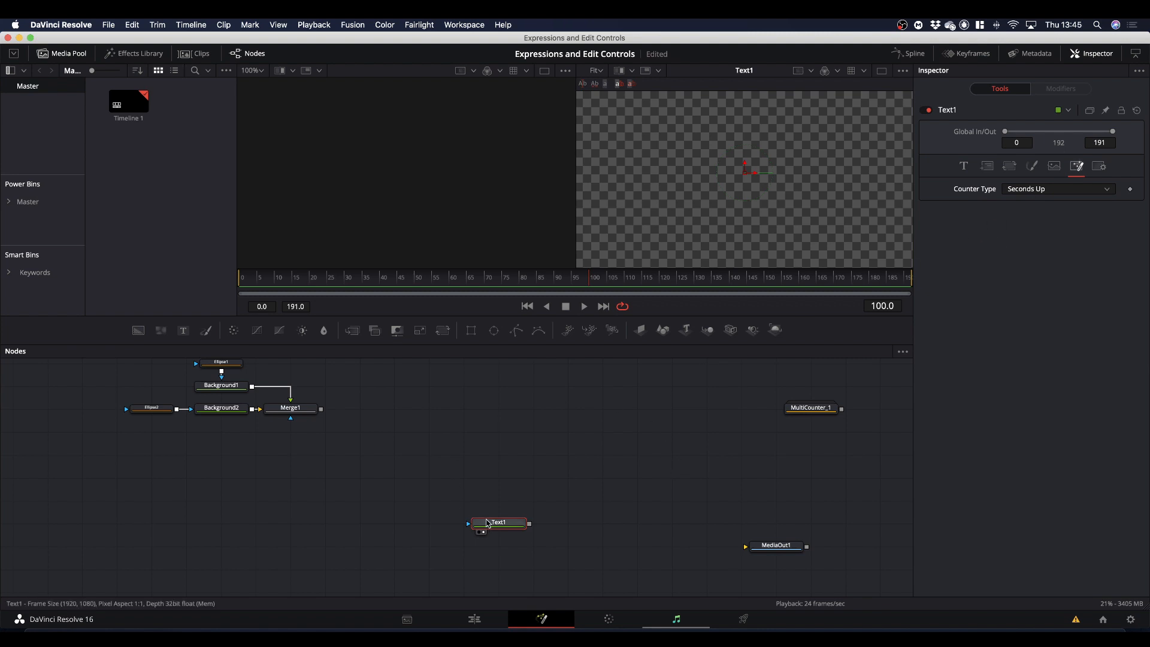
Start another custom control for Text1 and name it "SecUpExpr".
{"action": "right_click", "coordinate": [495, 527]}
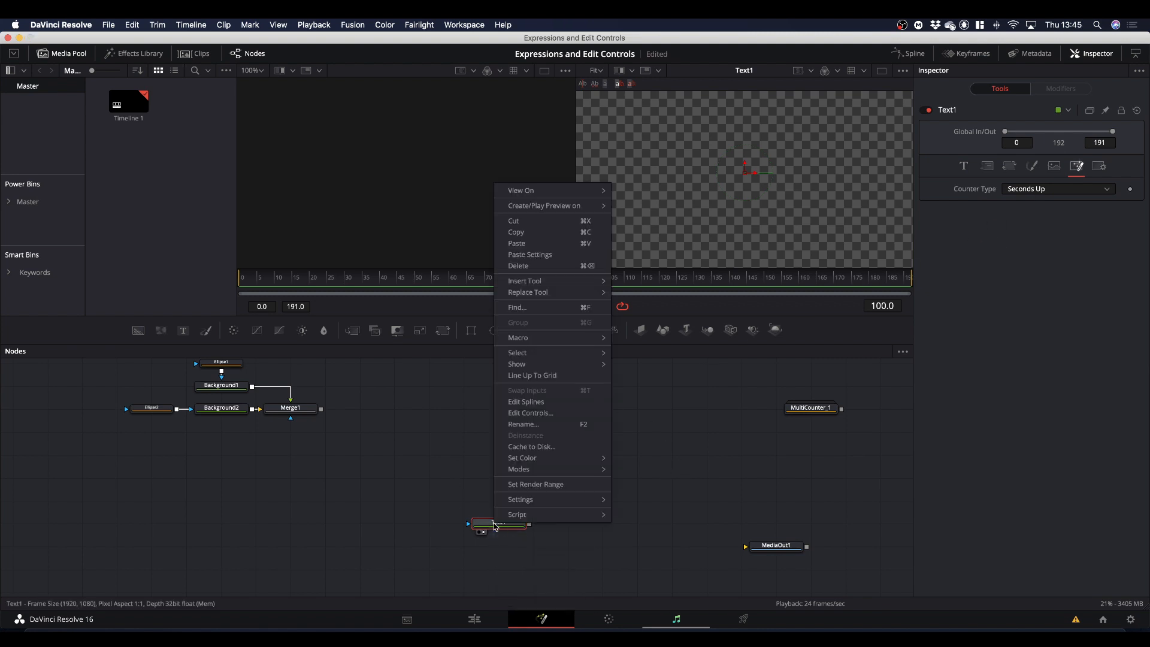
{"action": "left_click", "coordinate": [535, 413]}
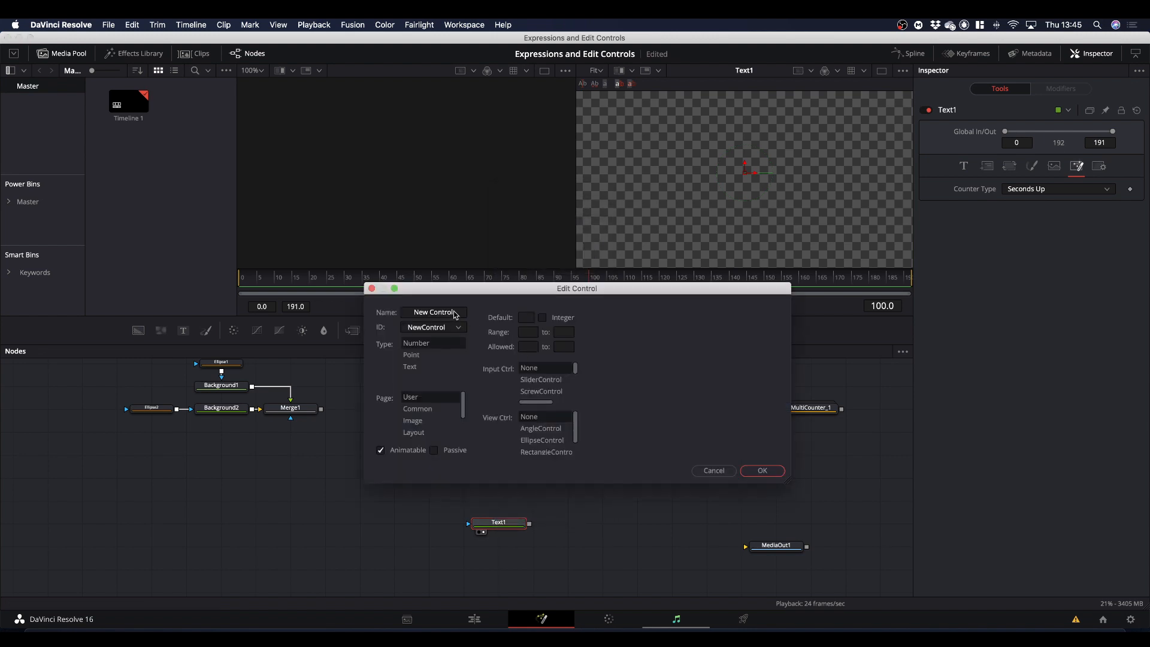
{"action": "left_click", "coordinate": [454, 312]}
{"action": "left_click_drag", "start_coordinate": [454, 311], "coordinate": [387, 311]}
{"action": "type", "text": "Sec"}
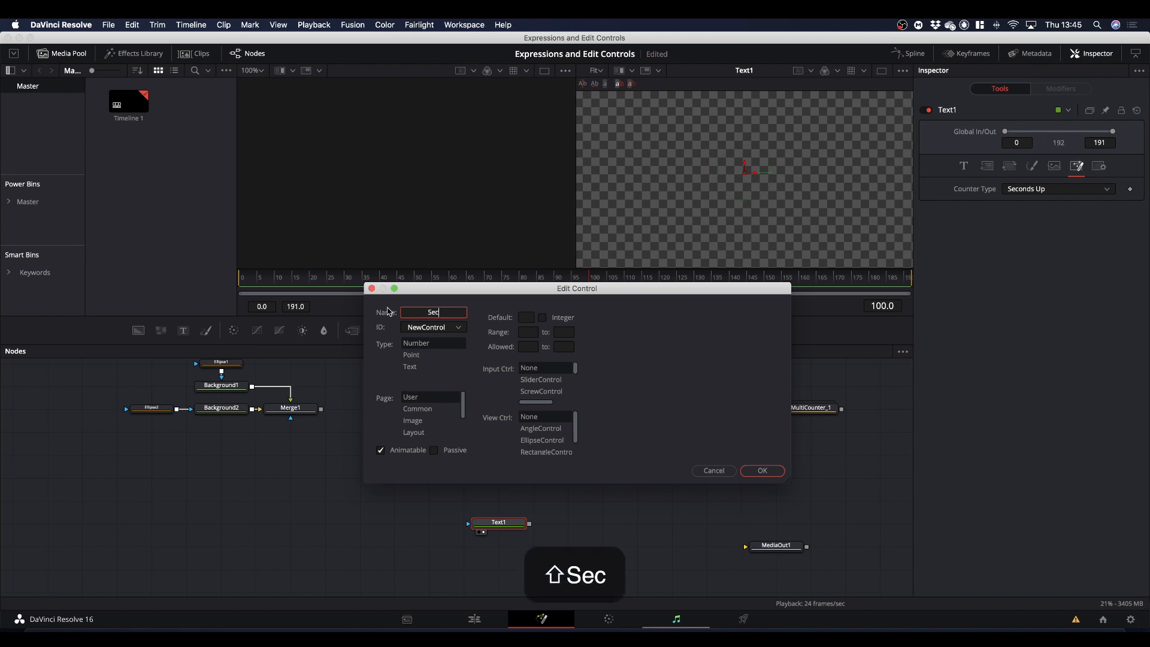
{"action": "type", "text": "UpE"}
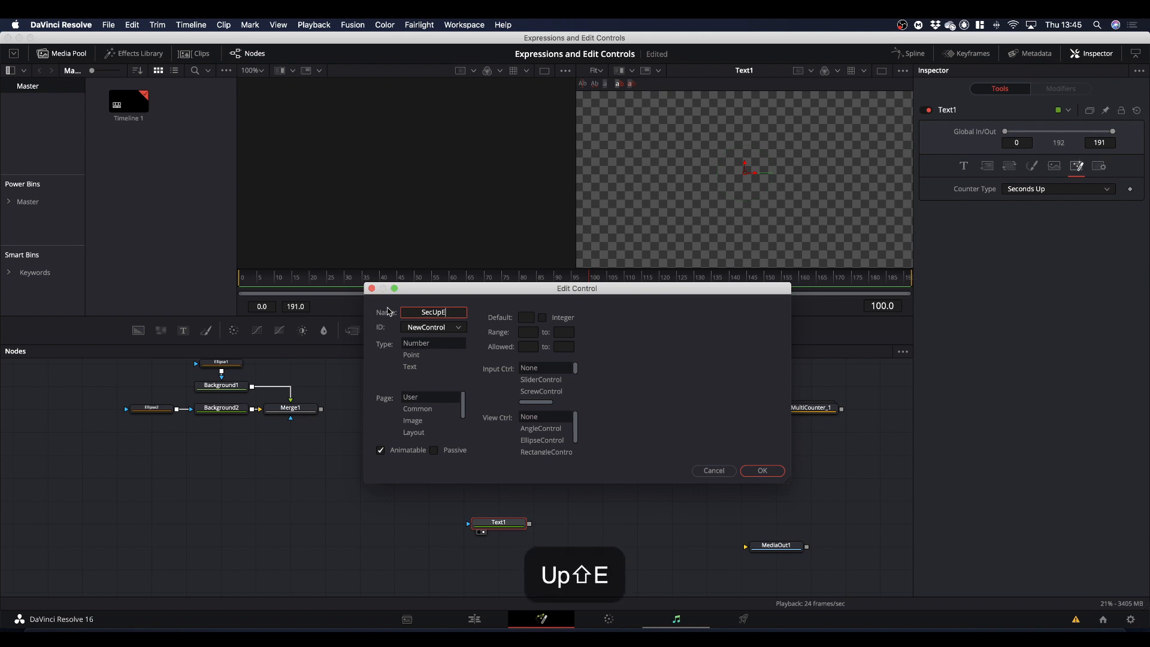
{"action": "type", "text": "xpr"}
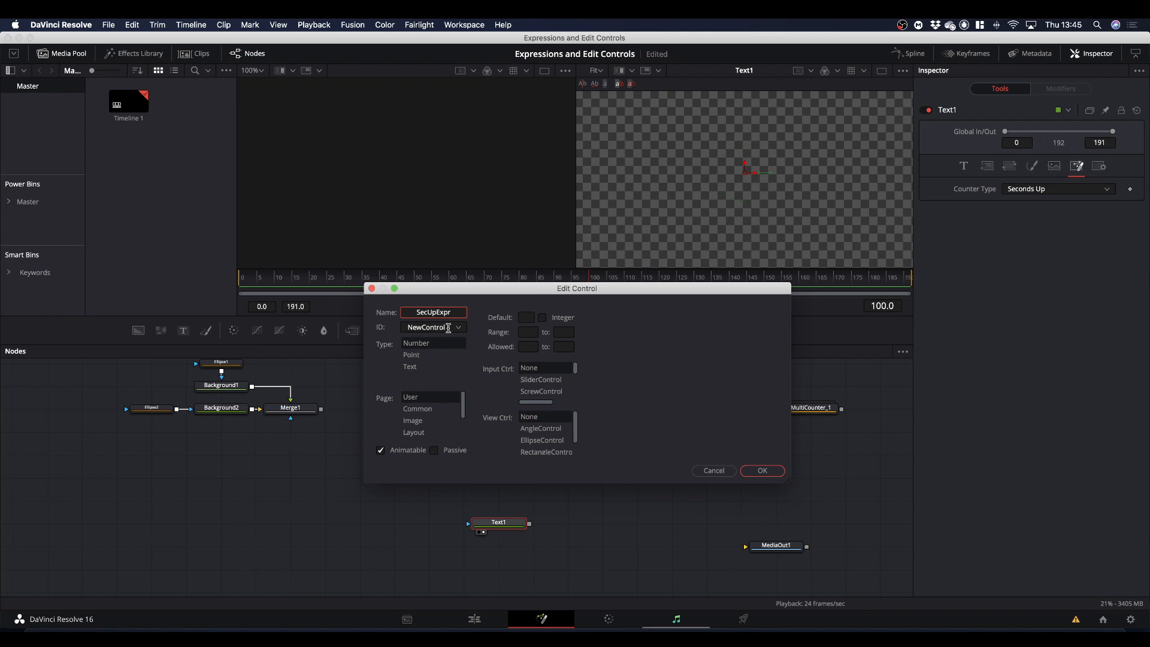
Set the new control's ID to Expr1 and enter "SecUpExpr" as its name again.
{"action": "left_click", "coordinate": [436, 327]}
{"action": "left_click_drag", "start_coordinate": [430, 327], "coordinate": [390, 328]}
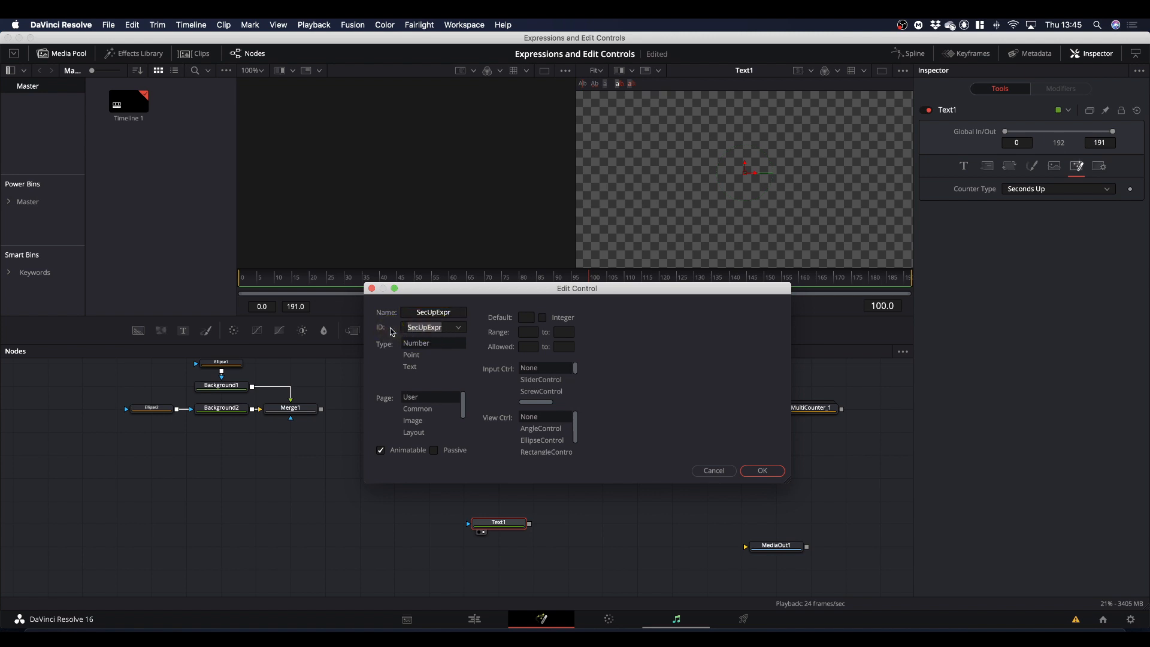
{"action": "type", "text": "Expr"}
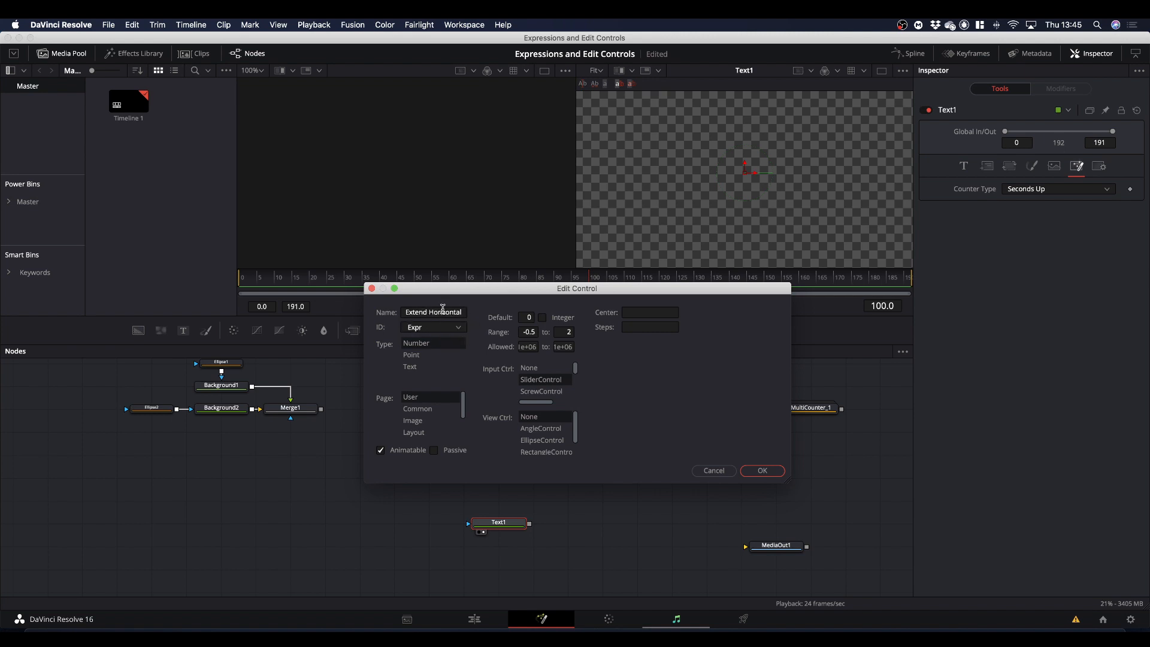
{"action": "left_click_drag", "start_coordinate": [464, 312], "coordinate": [337, 316]}
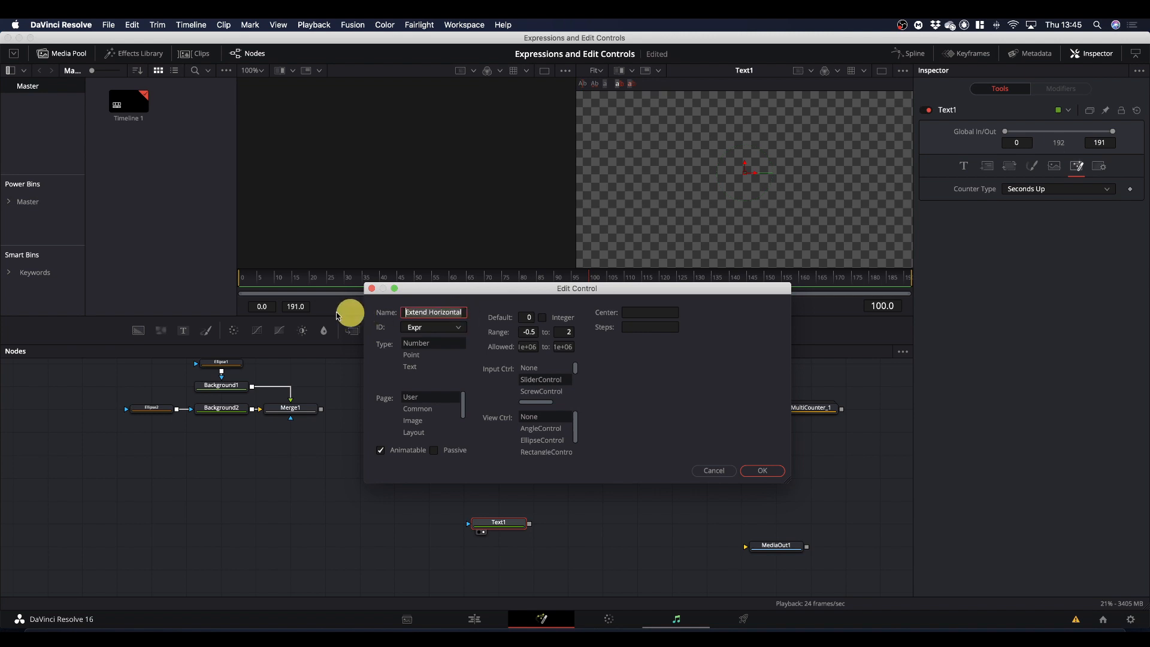
{"action": "type", "text": "Se"}
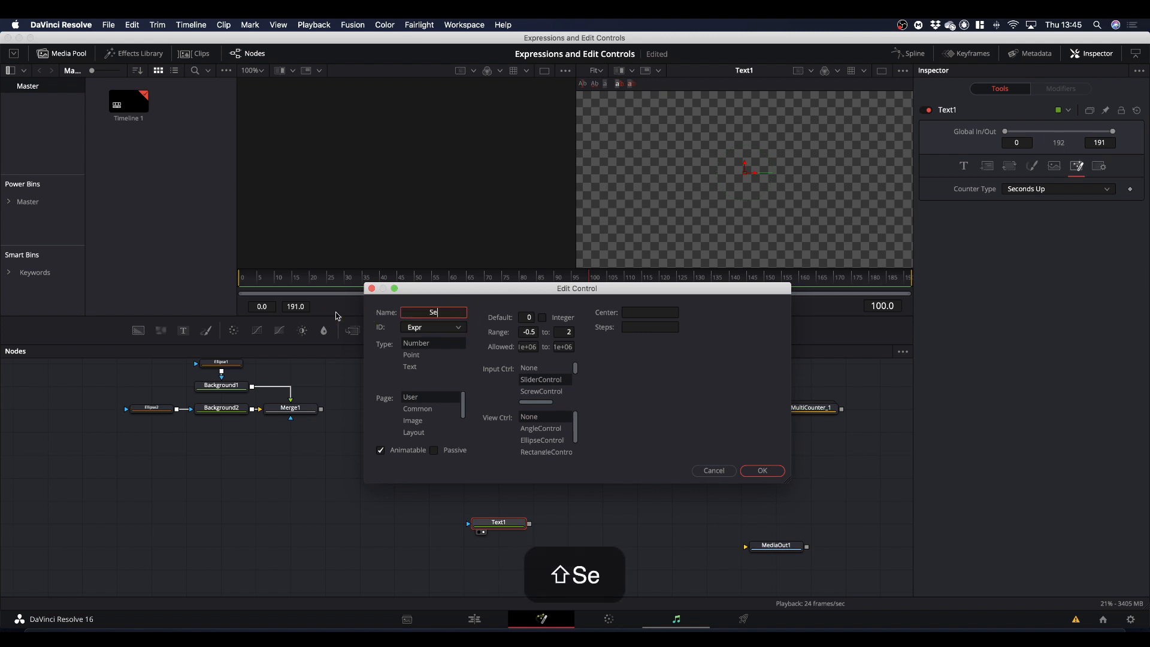
{"action": "type", "text": "cUp"}
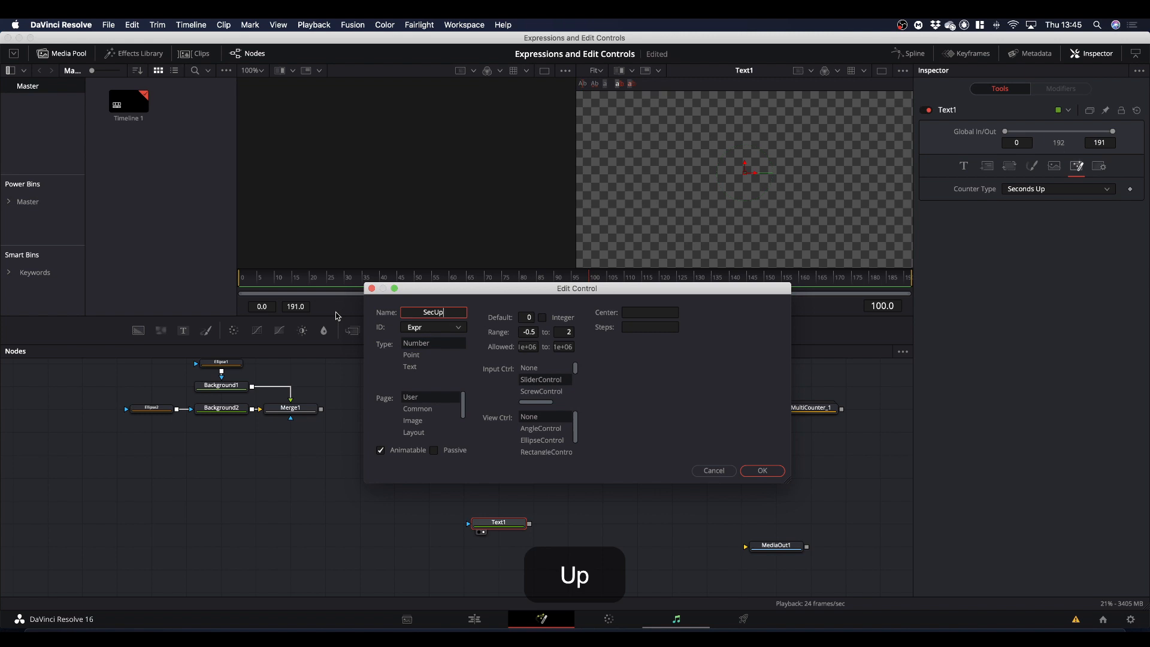
{"action": "type", "text": "Expr"}
{"action": "left_click", "coordinate": [423, 327]}
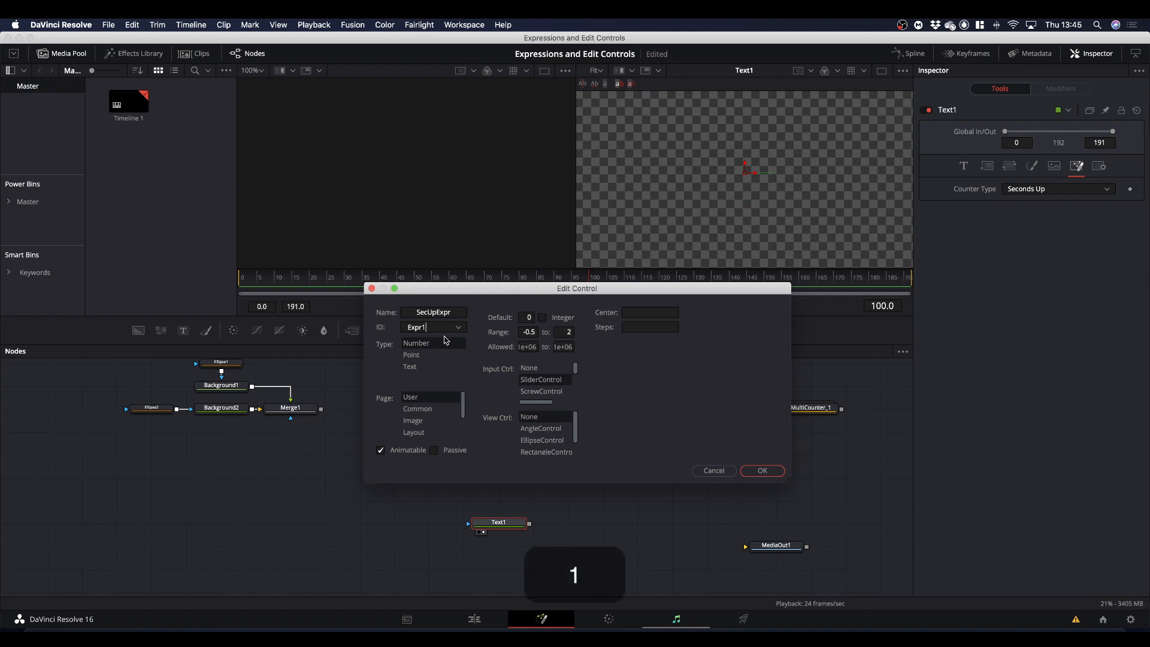
Clear the default, range and allowed values of the SecUpExpr control.
{"action": "left_click_drag", "start_coordinate": [525, 317], "coordinate": [599, 333]}
{"action": "key", "text": "BackSpace"}
{"action": "key", "text": "BackSpace"}
{"action": "key", "text": "BackSpace"}
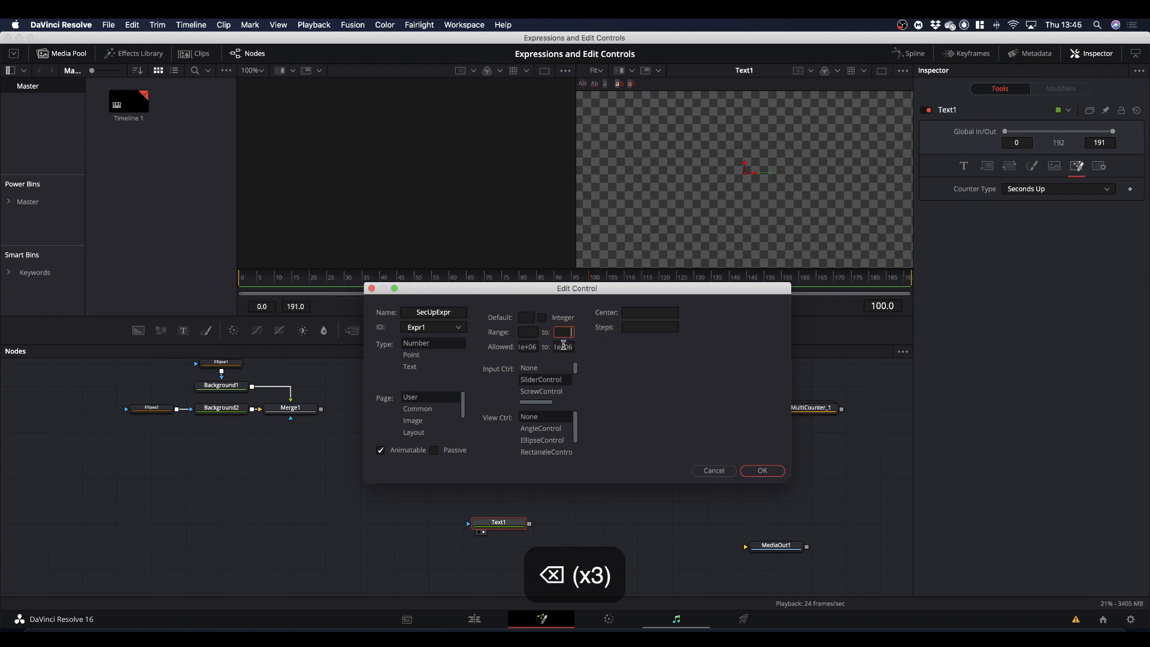
{"action": "left_click_drag", "start_coordinate": [529, 347], "coordinate": [539, 347]}
{"action": "key", "text": "BackSpace"}
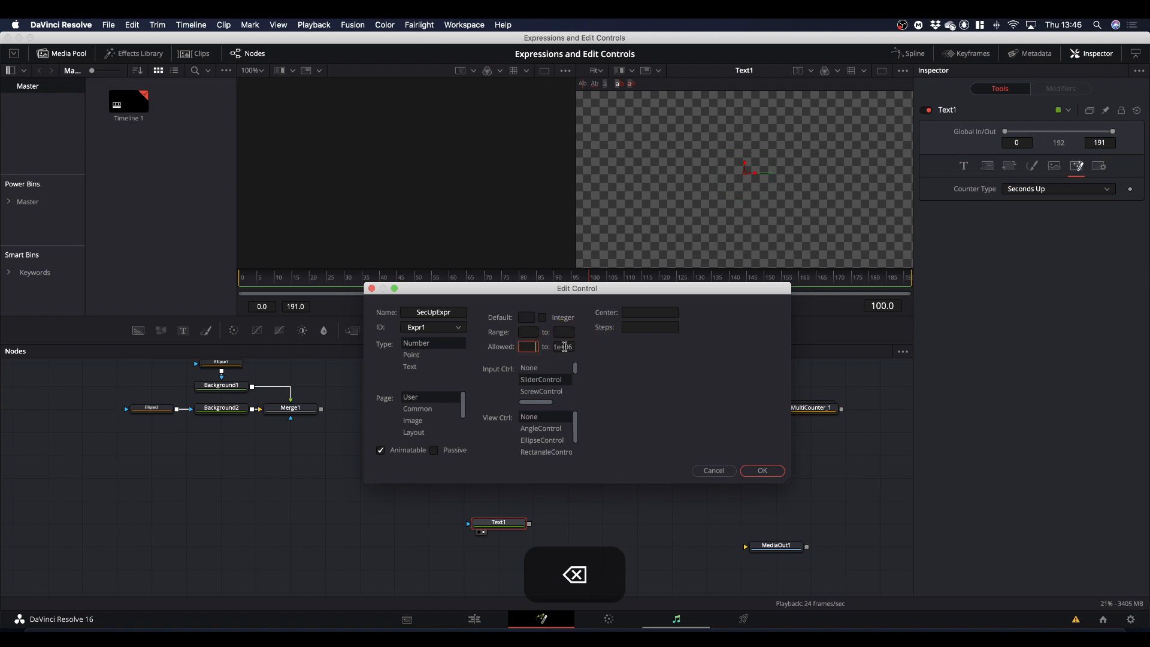
{"action": "left_click", "coordinate": [562, 346]}
{"action": "key", "text": "BackSpace"}
{"action": "double_click", "coordinate": [564, 348]}
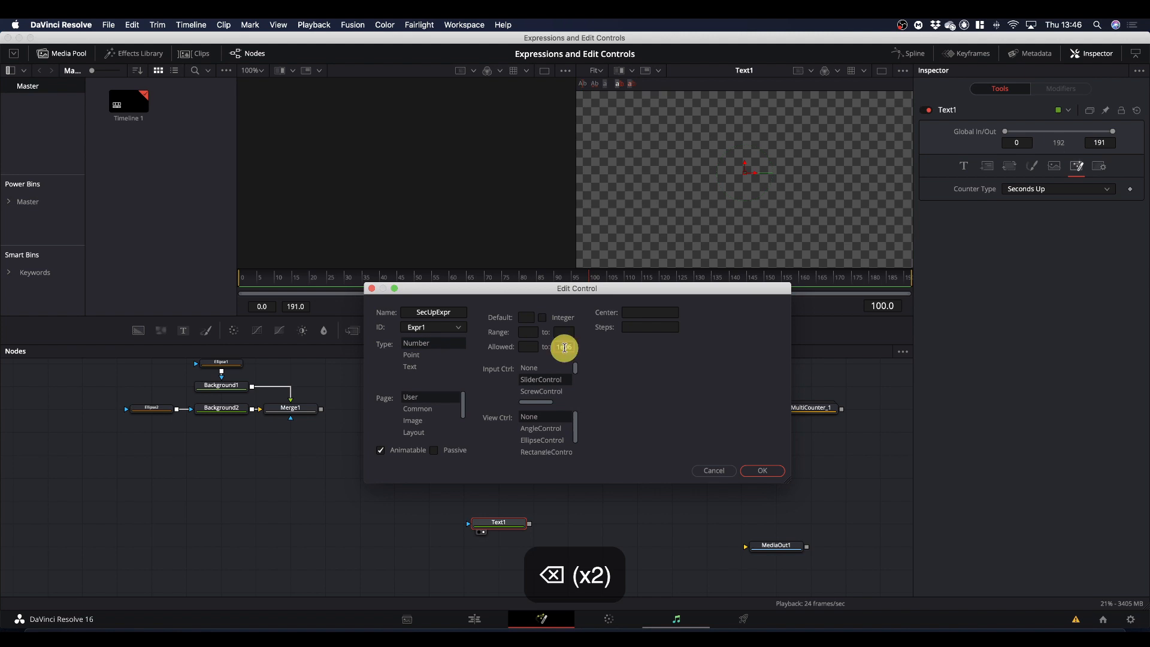
{"action": "key", "text": "BackSpace"}
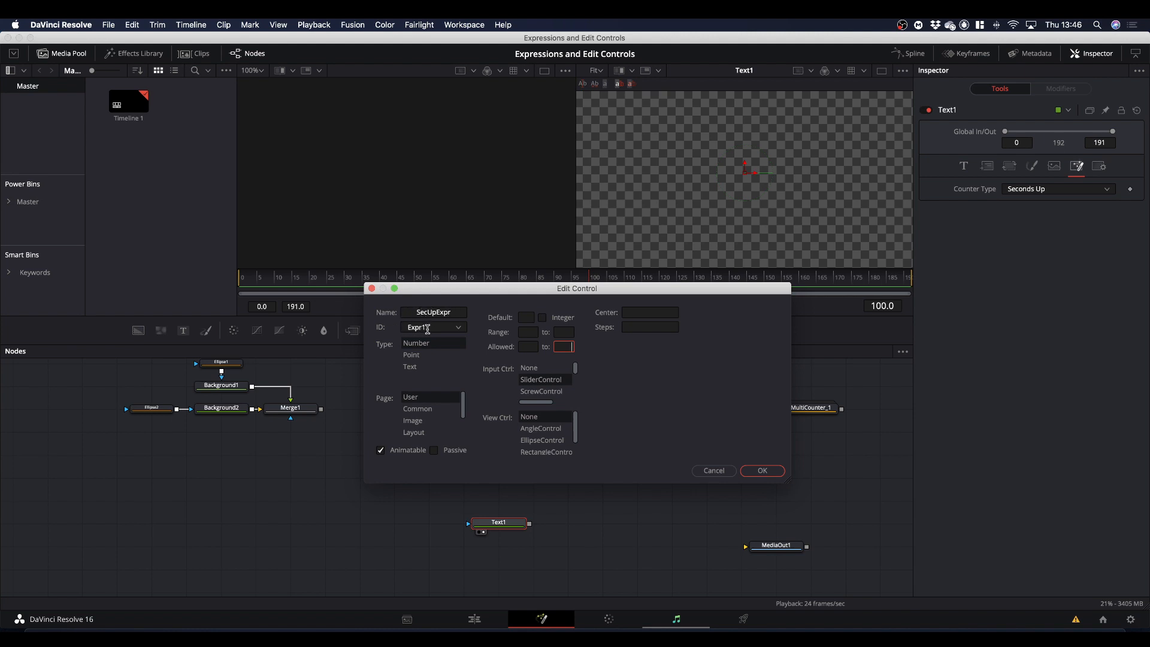
Create SecUpExpr on the User page with a range of 0 to 1 and ScrewControl as its input control.
{"action": "left_click", "coordinate": [412, 396]}
{"action": "left_click", "coordinate": [532, 333]}
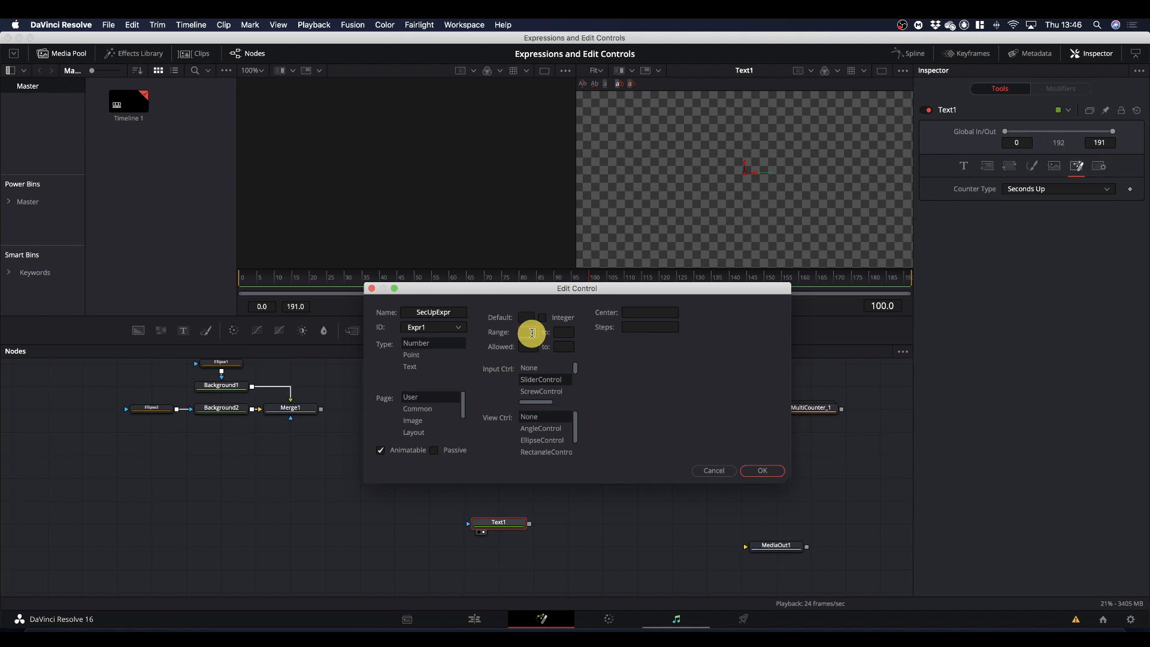
{"action": "type", "text": "0"}
{"action": "left_click", "coordinate": [563, 333]}
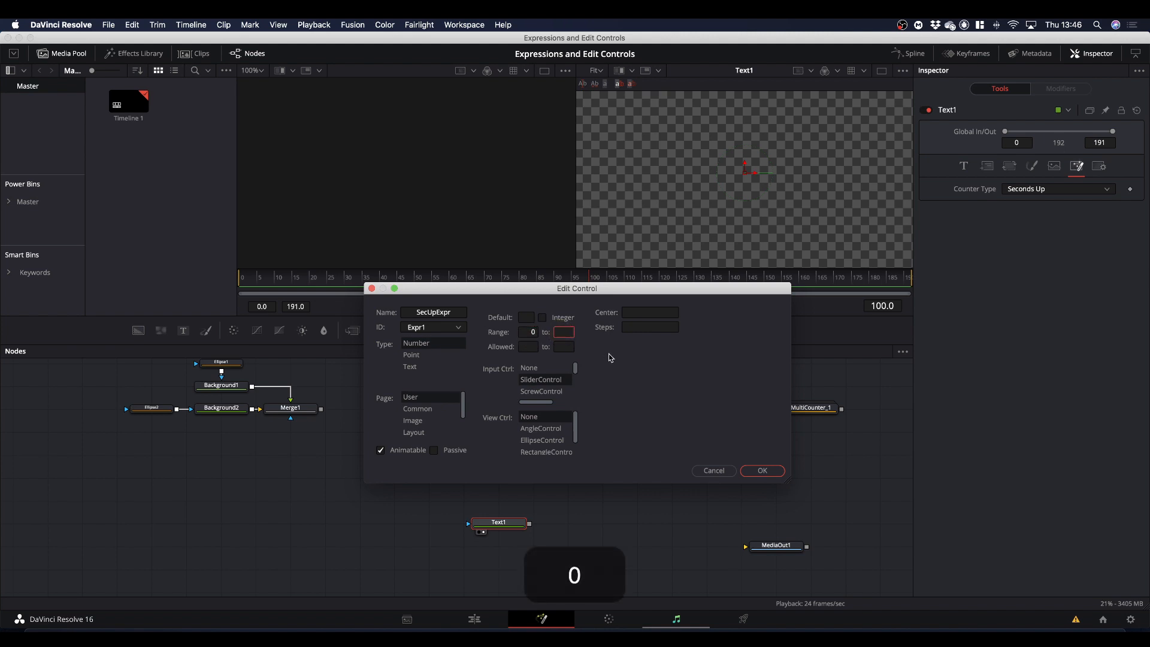
{"action": "type", "text": "1"}
{"action": "left_click", "coordinate": [554, 393]}
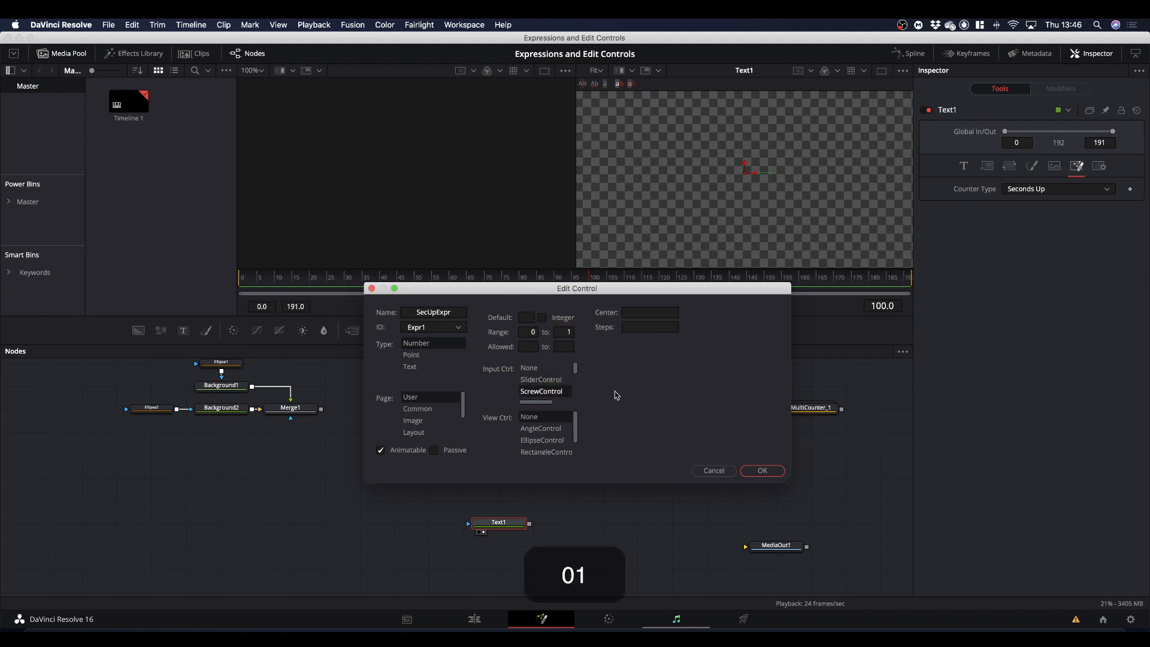
{"action": "left_click", "coordinate": [760, 472]}
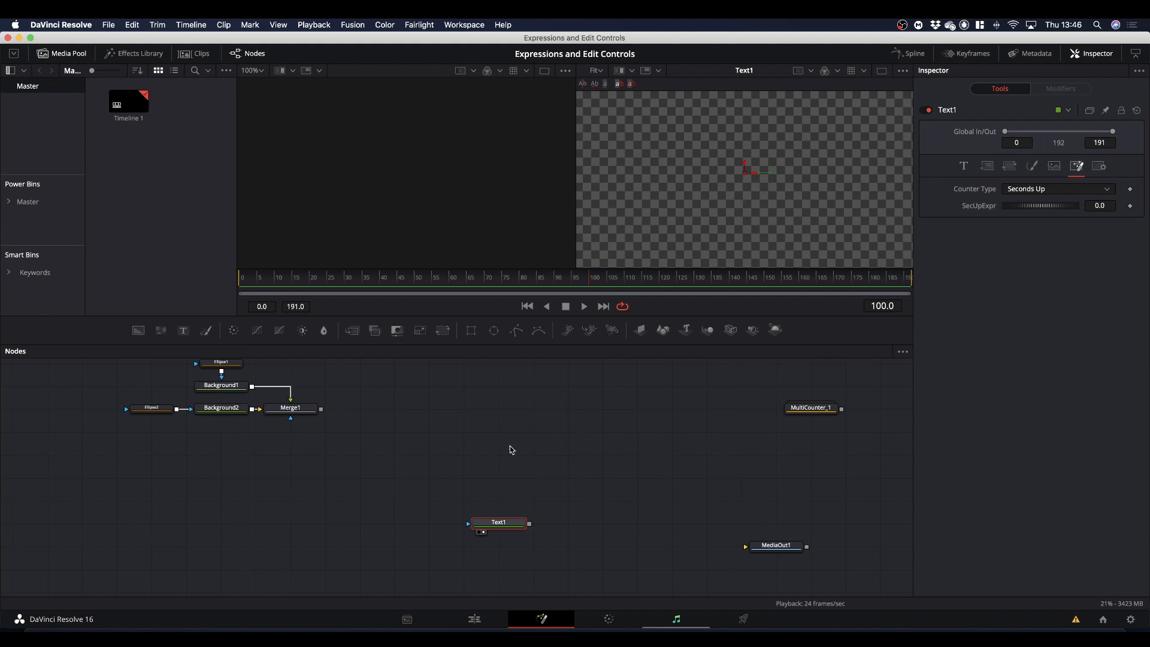
Add a second expression control to Text1 with the ID Expr2.
{"action": "right_click", "coordinate": [507, 524]}
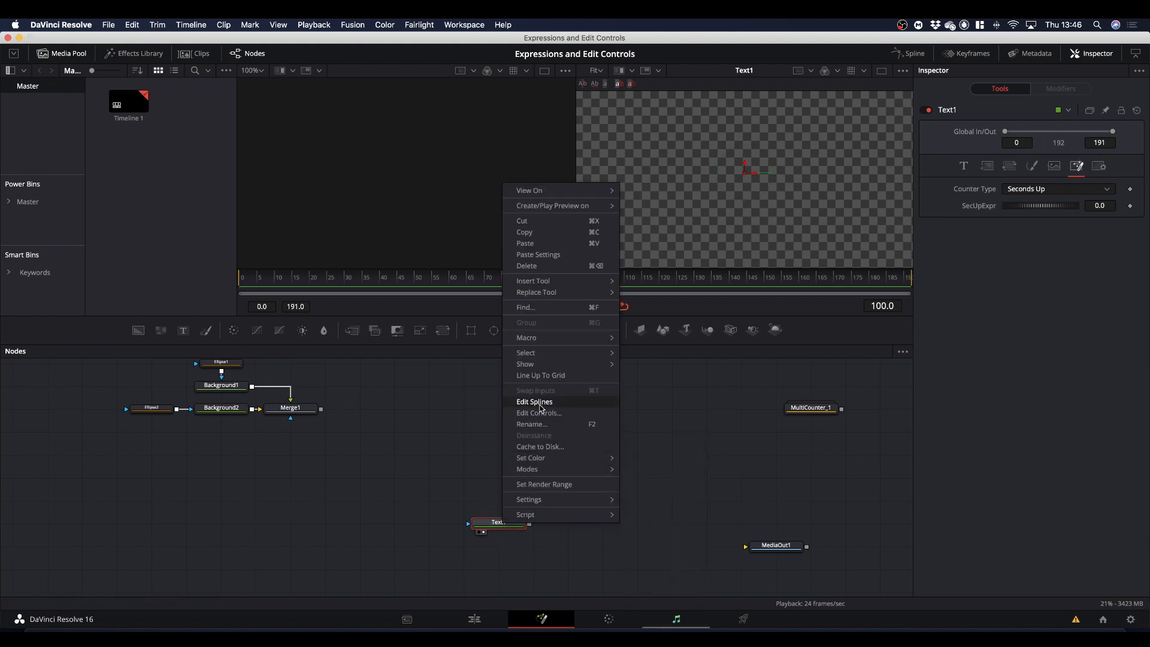
{"action": "left_click", "coordinate": [539, 412]}
{"action": "type", "text": "SecDownExpr"}
{"action": "left_click_drag", "start_coordinate": [446, 327], "coordinate": [361, 336]}
{"action": "type", "text": "Exp2"}
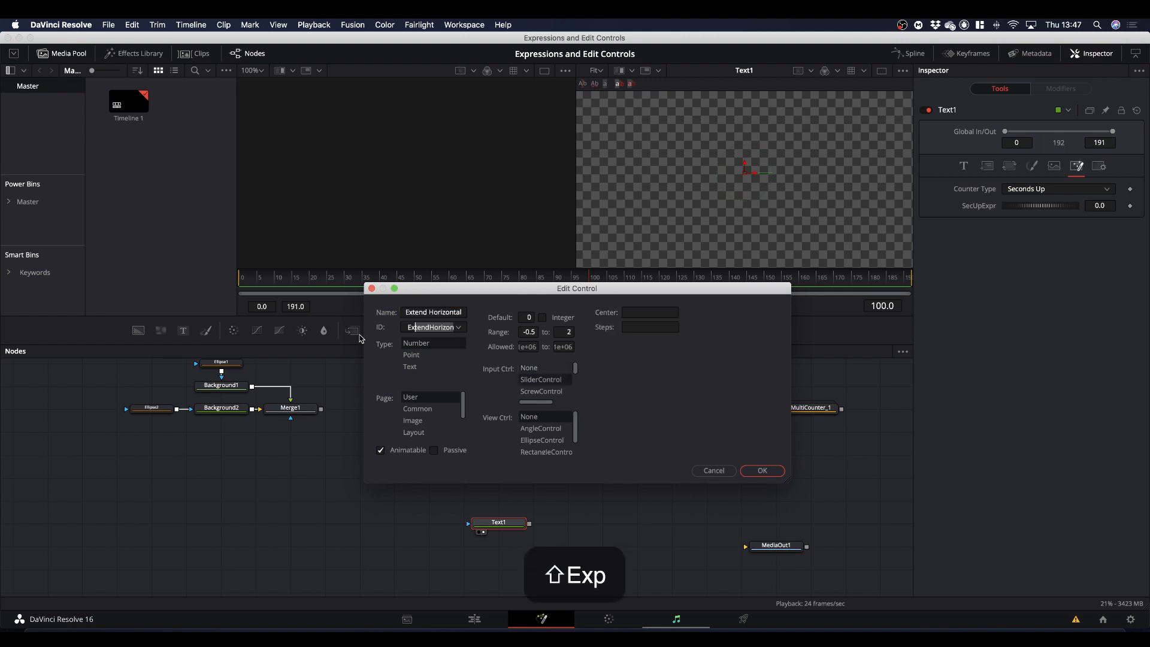
{"action": "left_click", "coordinate": [769, 471]}
Edit Text1's second expression control, Expr2, and rename it "SecDownExpr".
{"action": "right_click", "coordinate": [506, 525]}
{"action": "left_click", "coordinate": [539, 413]}
{"action": "left_click", "coordinate": [433, 327]}
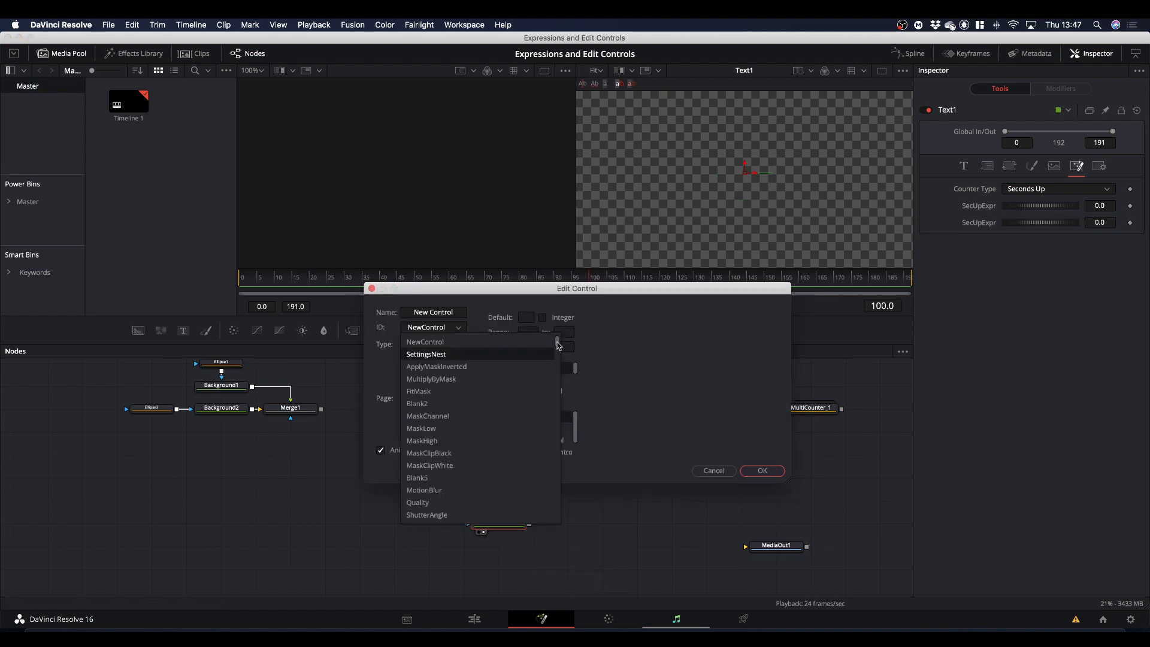
{"action": "scroll", "coordinate": [437, 419], "scroll_direction": "down", "scroll_amount": 20}
{"action": "left_click", "coordinate": [431, 503]}
{"action": "left_click", "coordinate": [436, 312]}
{"action": "key", "text": "BackSpace"}
{"action": "key", "text": "BackSpace"}
{"action": "type", "text": "Down"}
{"action": "left_click", "coordinate": [421, 382]}
{"action": "left_click", "coordinate": [766, 470]}
Add a third expression control to Text1 with the ID Expr3 and the name "PecUpExpr".
{"action": "right_click", "coordinate": [518, 525]}
{"action": "left_click", "coordinate": [543, 412]}
{"action": "left_click_drag", "start_coordinate": [454, 312], "coordinate": [372, 315]}
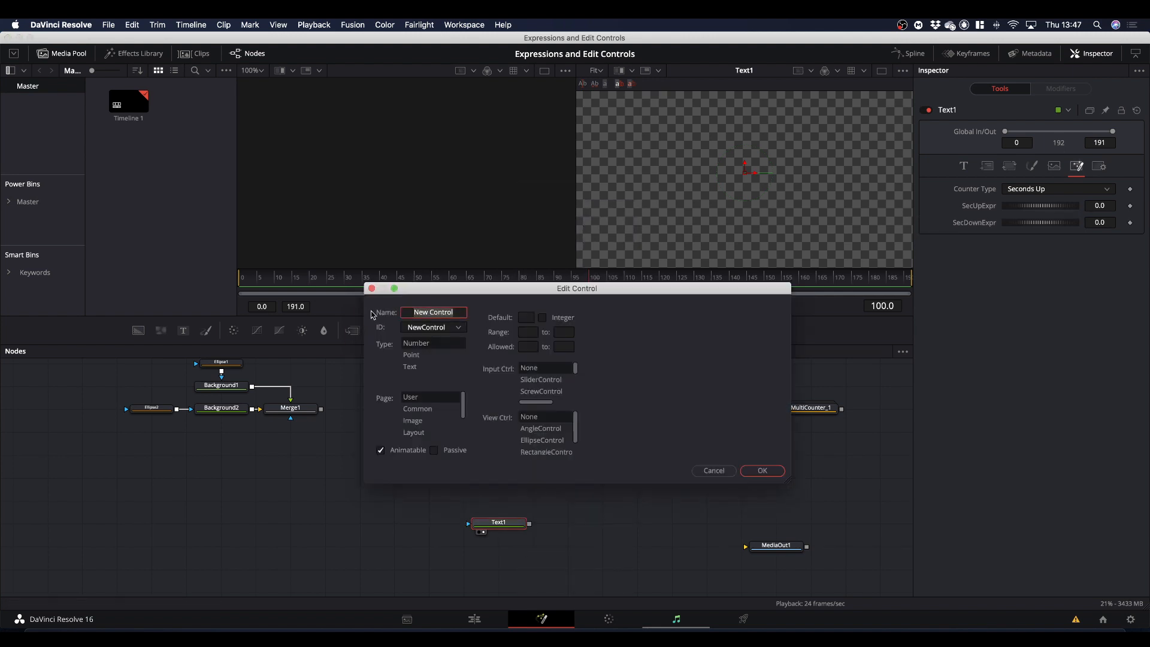
{"action": "type", "text": "PercUpExpr"}
{"action": "type", "text": "Expr"}
{"action": "mouse_move", "coordinate": [446, 327]}
{"action": "left_mouse_down"}
{"action": "mouse_move", "coordinate": [359, 330]}
{"action": "mouse_move", "coordinate": [366, 314]}
{"action": "left_mouse_up"}
{"action": "type", "text": "2"}
{"action": "left_click", "coordinate": [436, 328]}
{"action": "key", "text": "BackSpace"}
{"action": "type", "text": "3"}
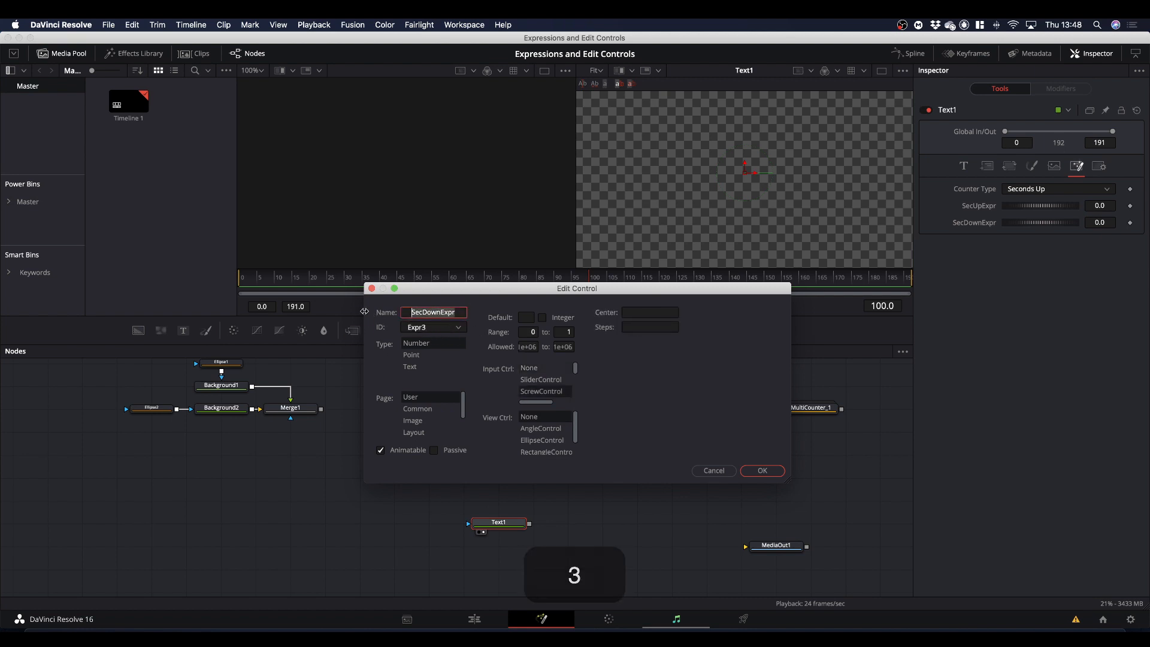
{"action": "type", "text": "PecUpExpr"}
{"action": "left_click", "coordinate": [760, 470]}
Add a fourth expression control to Text1 with the ID Expr4 and the name "PecDown".
{"action": "right_click", "coordinate": [506, 525]}
{"action": "left_click", "coordinate": [542, 413]}
{"action": "left_click_drag", "start_coordinate": [452, 327], "coordinate": [369, 328]}
{"action": "type", "text": "Expr4"}
{"action": "left_click_drag", "start_coordinate": [456, 313], "coordinate": [375, 313]}
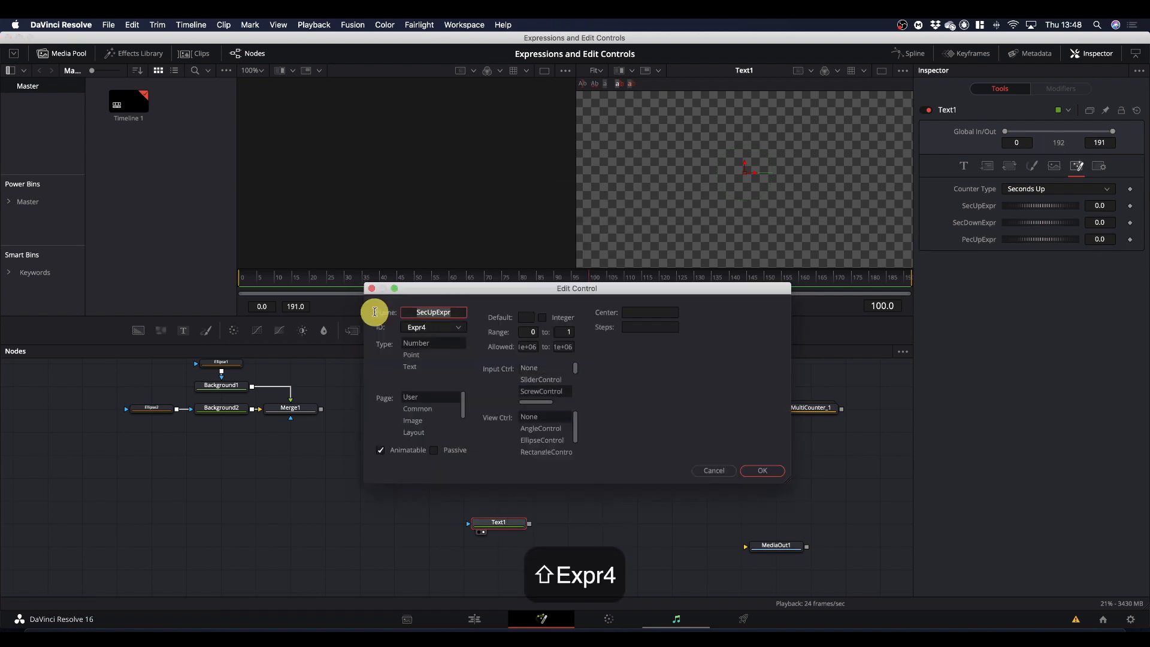
{"action": "type", "text": "Per"}
{"action": "key", "text": "BackSpace"}
{"action": "type", "text": "cDown"}
{"action": "left_click", "coordinate": [762, 470]}
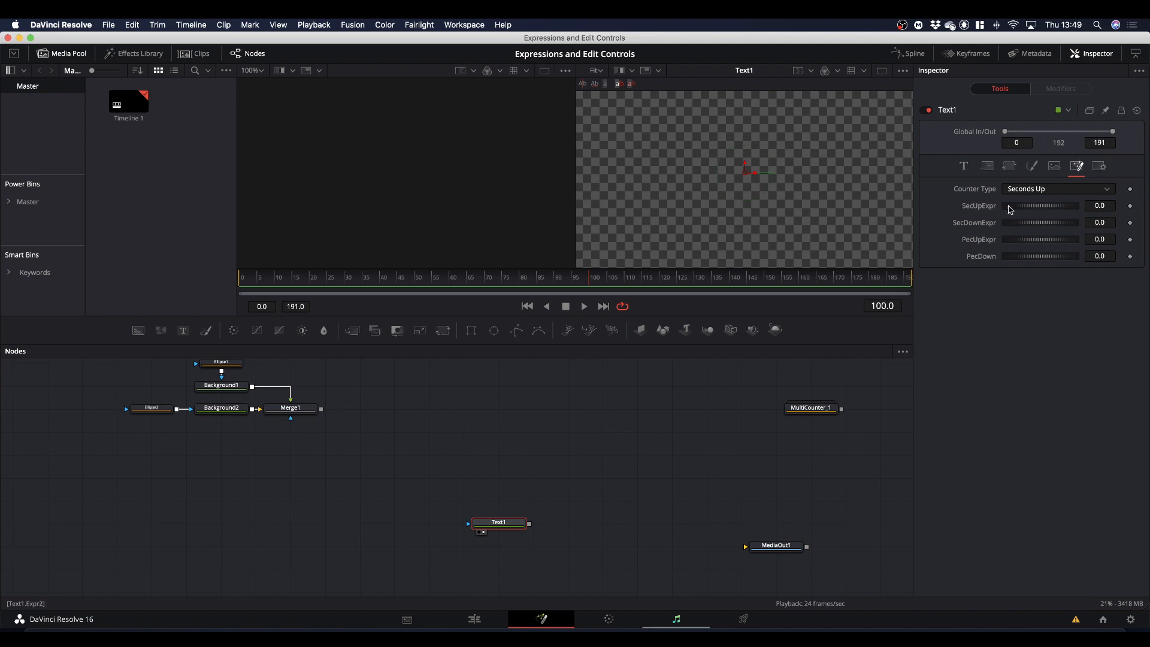
Enable expression fields on Text1's SecUpExpr, SecDownExpr, PecUpExpr and PecDown controls.
{"action": "right_click", "coordinate": [978, 211]}
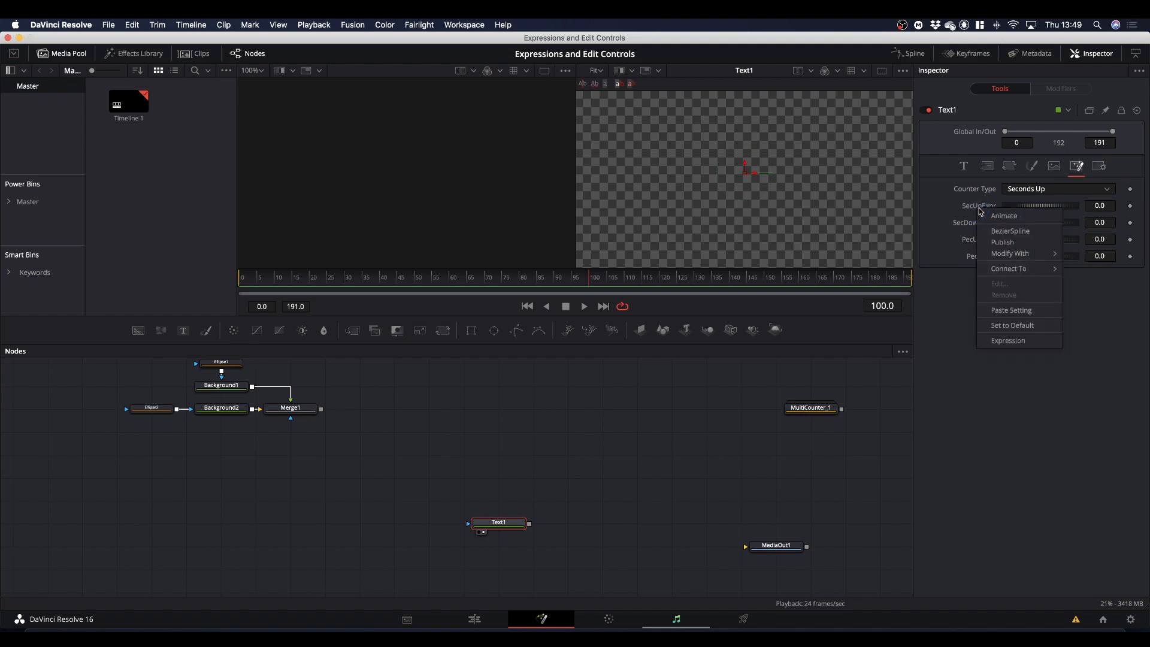
{"action": "left_click", "coordinate": [1006, 341]}
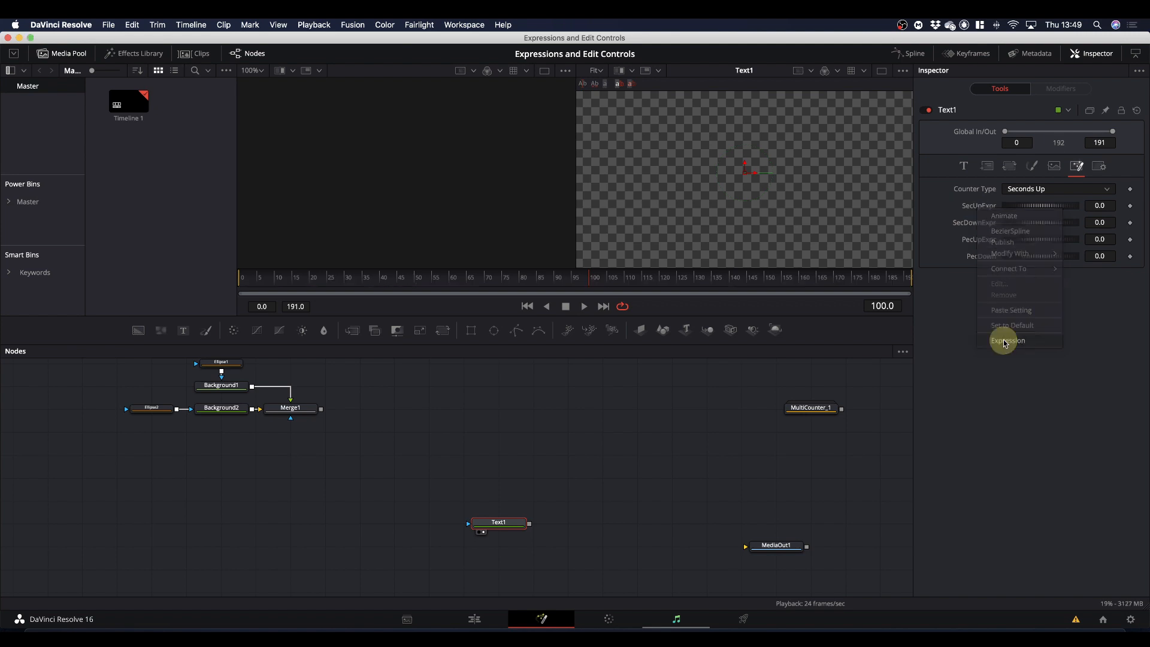
{"action": "right_click", "coordinate": [972, 243]}
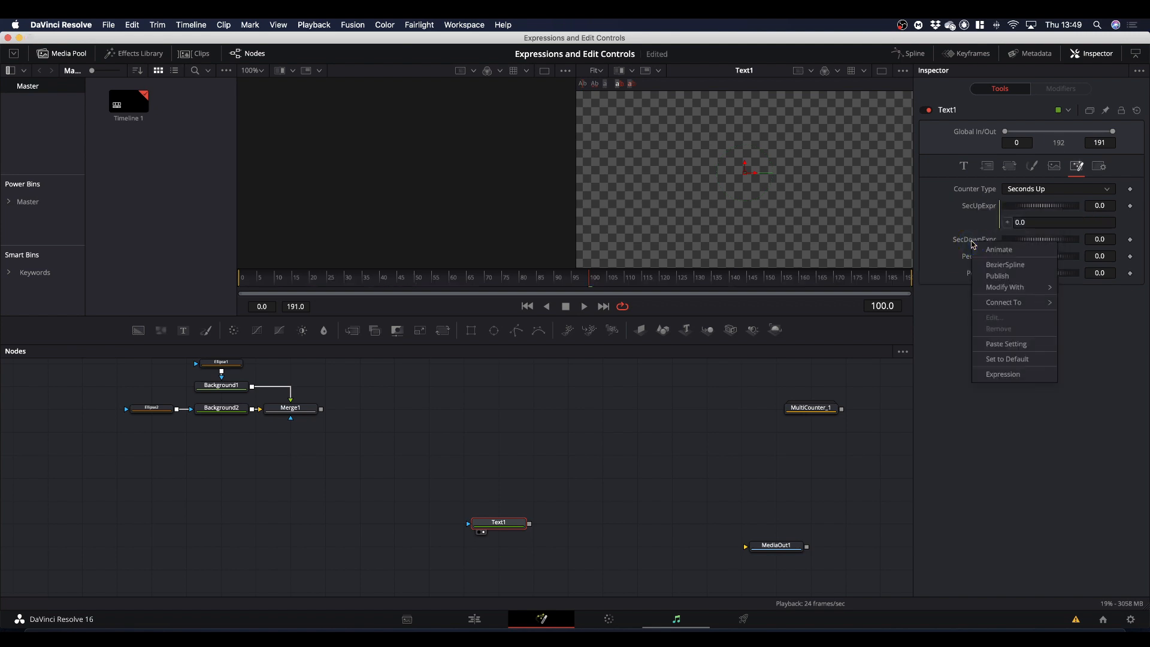
{"action": "left_click", "coordinate": [1013, 375]}
{"action": "right_click", "coordinate": [975, 276]}
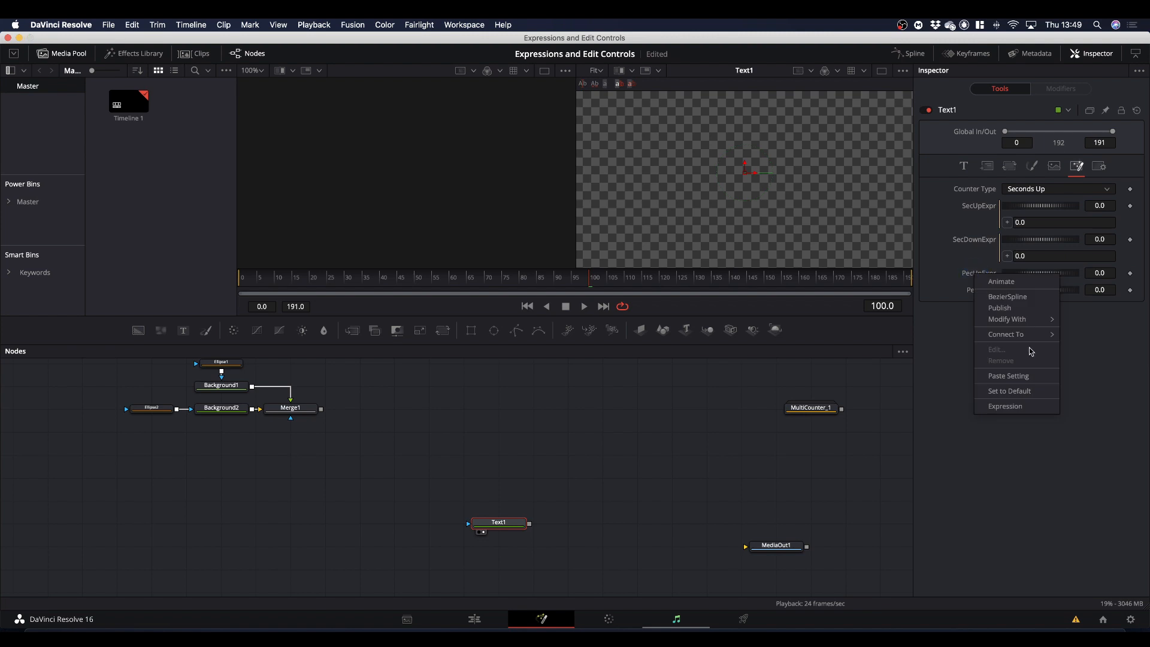
{"action": "left_click", "coordinate": [1027, 406]}
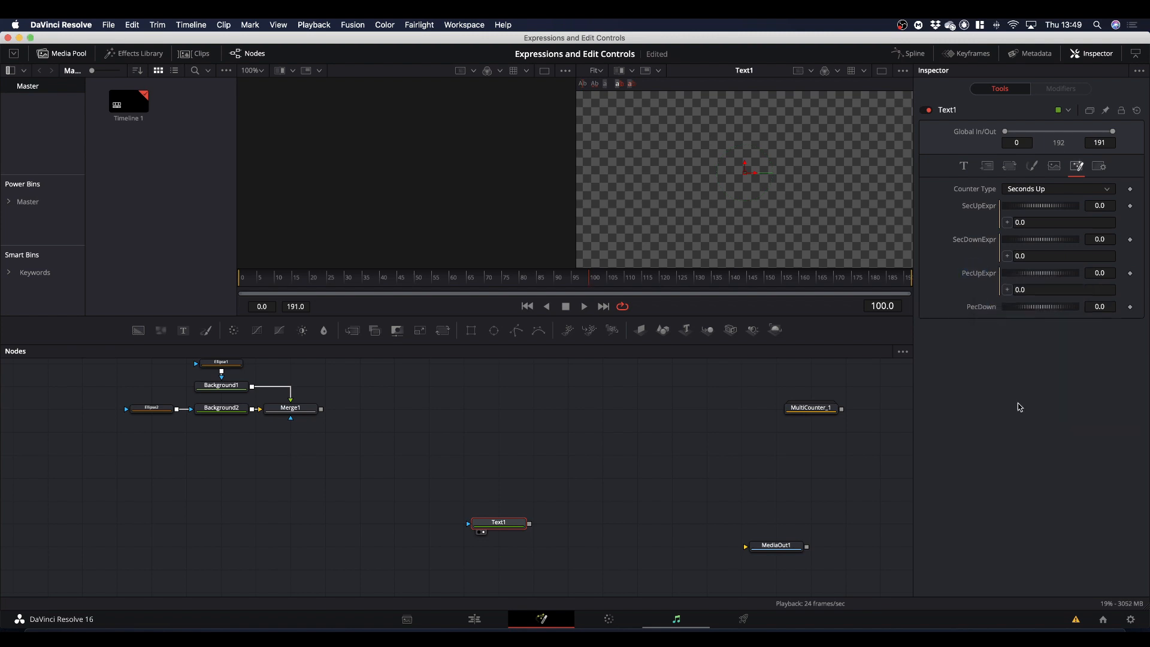
{"action": "right_click", "coordinate": [983, 307]}
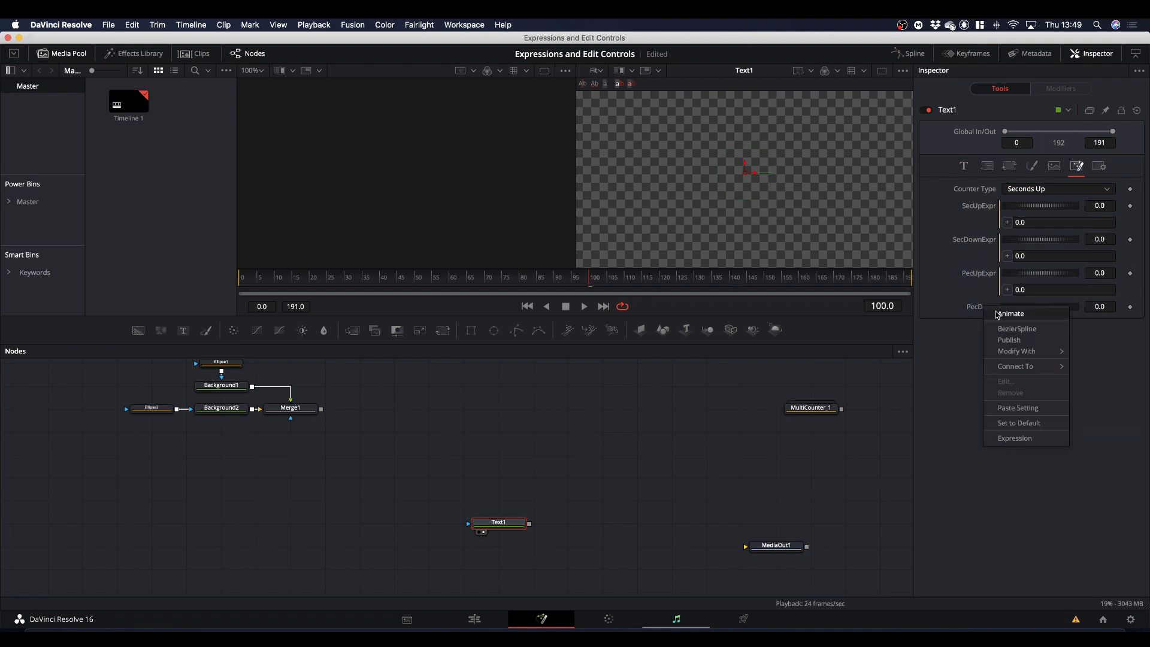
{"action": "left_click", "coordinate": [1016, 437]}
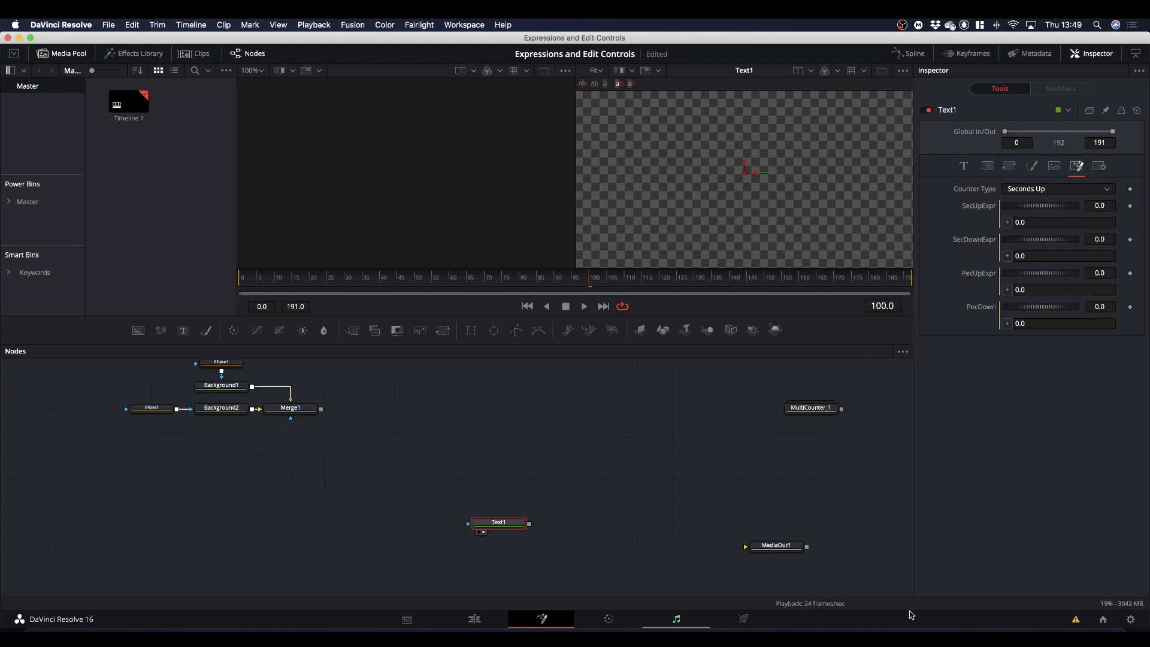
Switch to TextEdit to bring up the prepared counter expressions.
{"action": "left_click", "coordinate": [971, 633]}
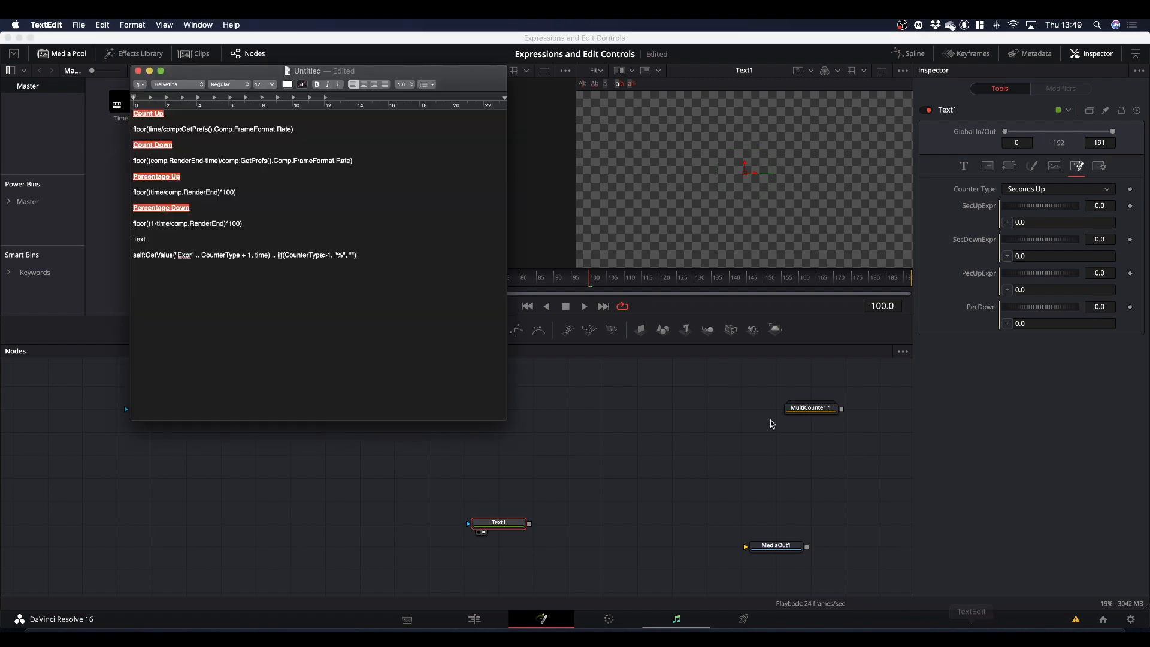
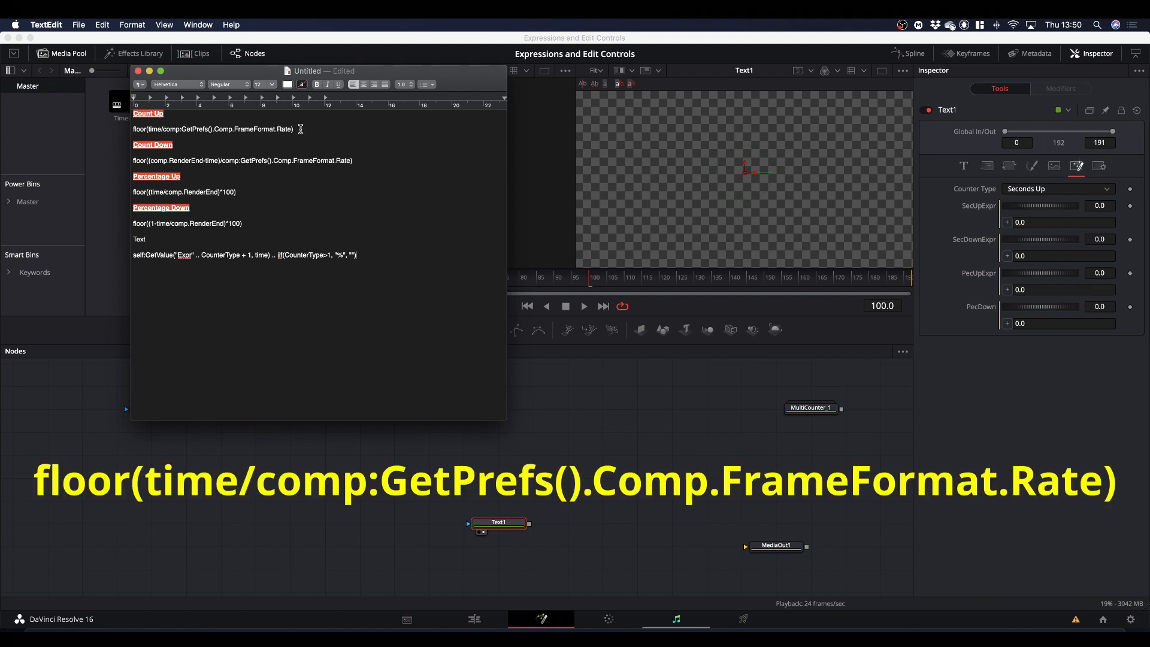
Copy the Count Up formula floor(time/comp:GetPrefs().Comp.FrameFormat.Rate) from TextEdit into the expression of Text1's SecUpExpr control in DaVinci Resolve.
{"action": "left_click_drag", "start_coordinate": [303, 130], "coordinate": [129, 130]}
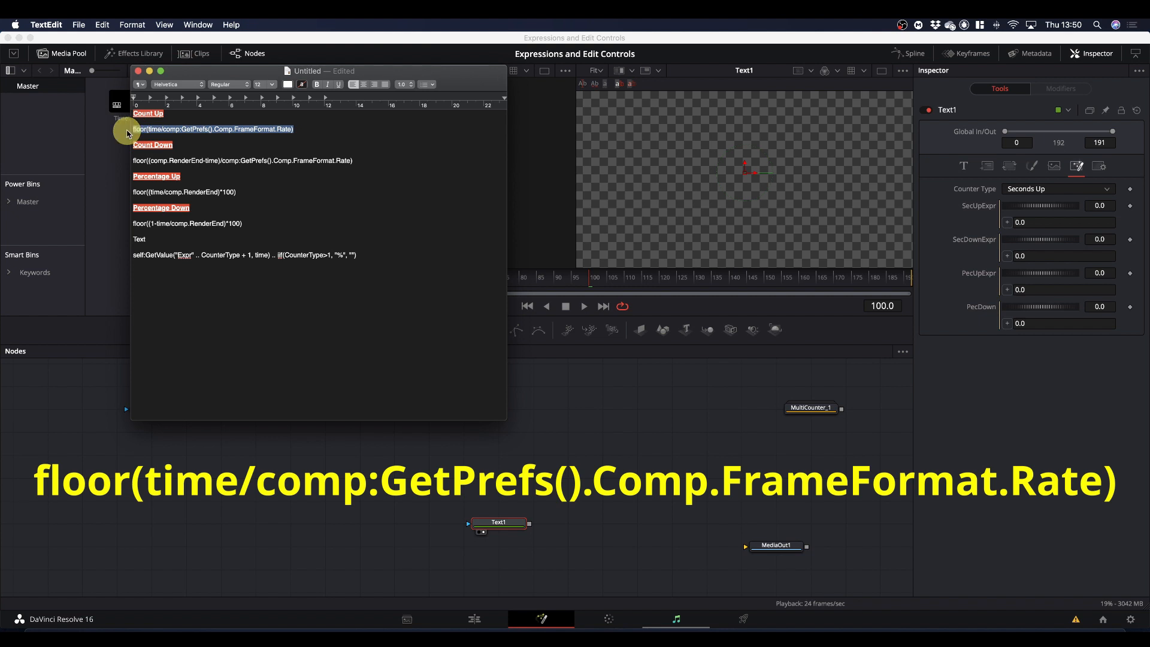
{"action": "key", "text": "super+c"}
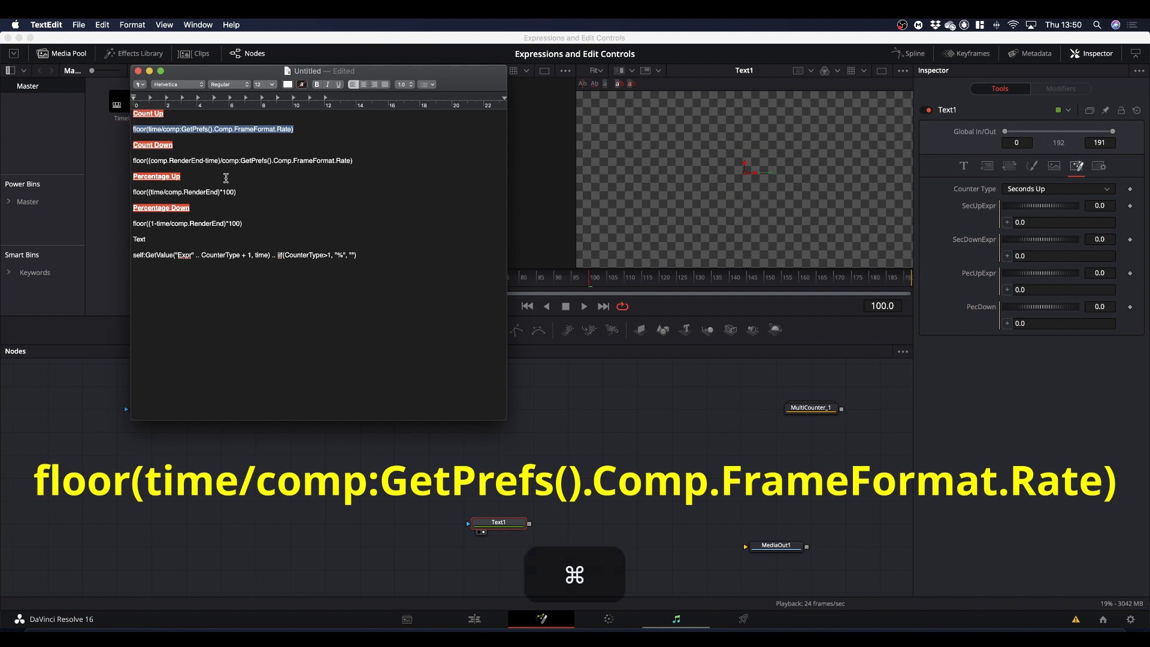
{"action": "left_click", "coordinate": [1053, 222]}
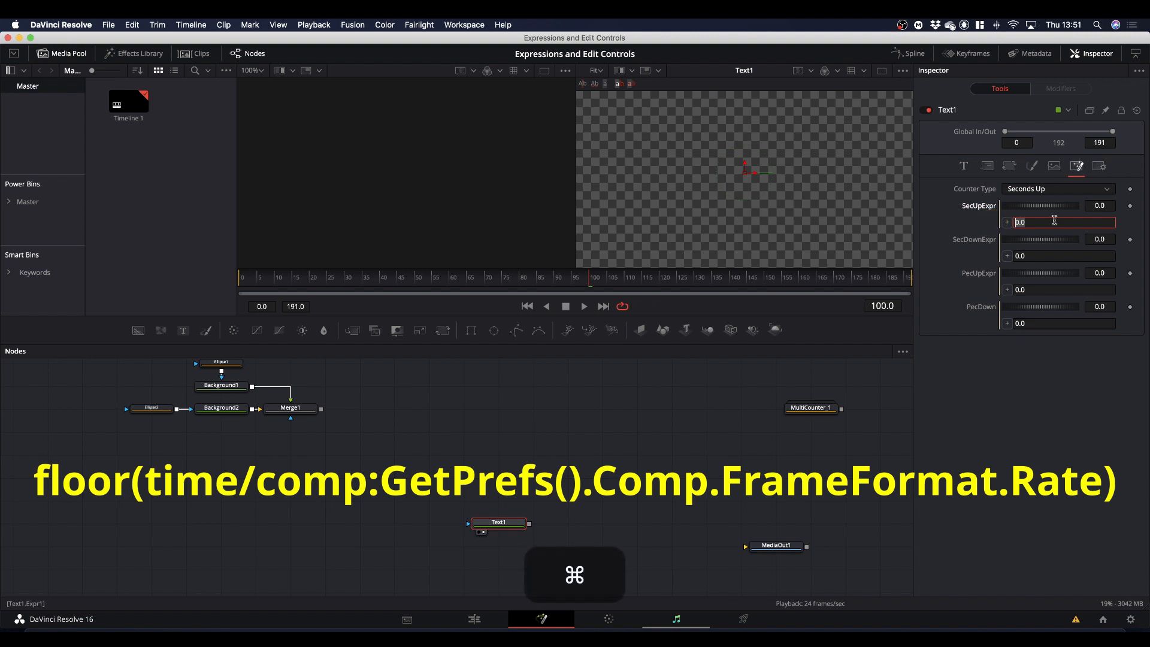
{"action": "key", "text": "super+v"}
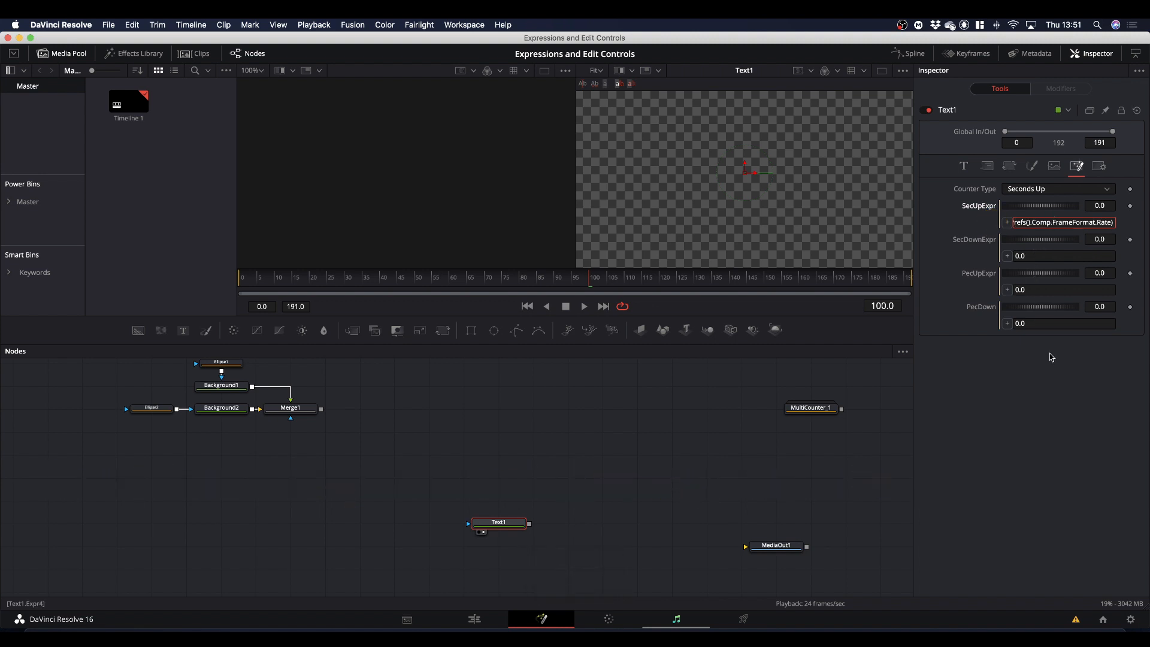
Copy the Count Down formula floor((comp.RenderEnd-time)/comp:GetPrefs().Comp.FrameFormat.Rate) from TextEdit into the SecDownExpr expression of Text1 in DaVinci Resolve.
{"action": "left_click", "coordinate": [960, 626]}
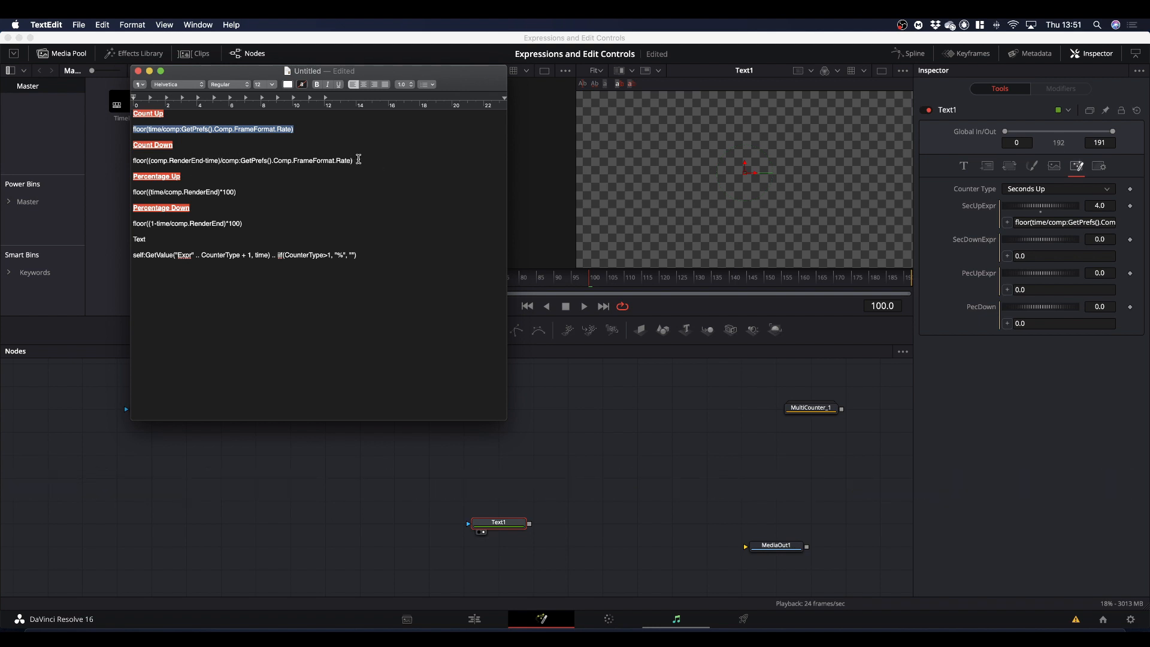
{"action": "left_click_drag", "start_coordinate": [358, 159], "coordinate": [113, 159]}
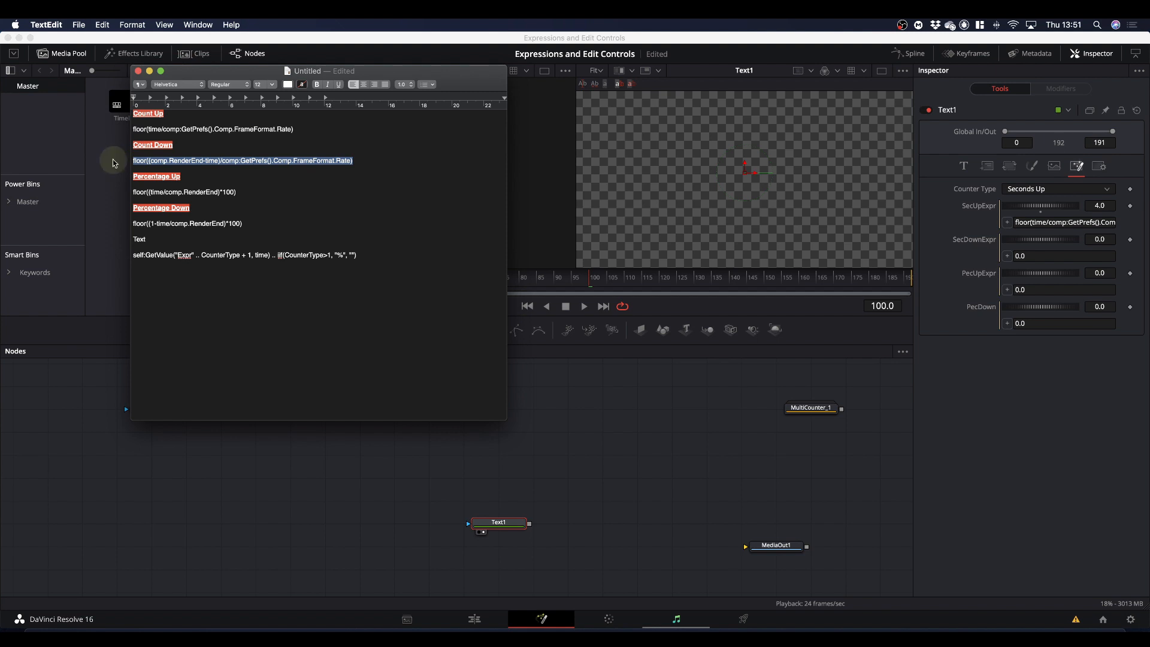
{"action": "key", "text": "super+c"}
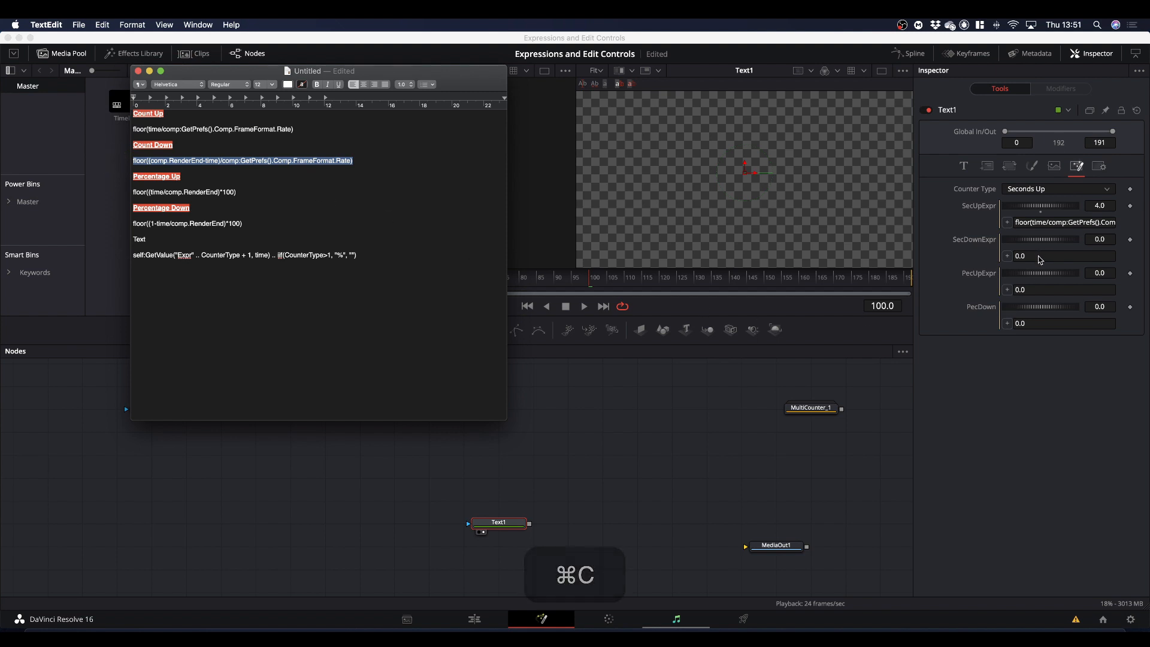
{"action": "left_click", "coordinate": [1015, 256]}
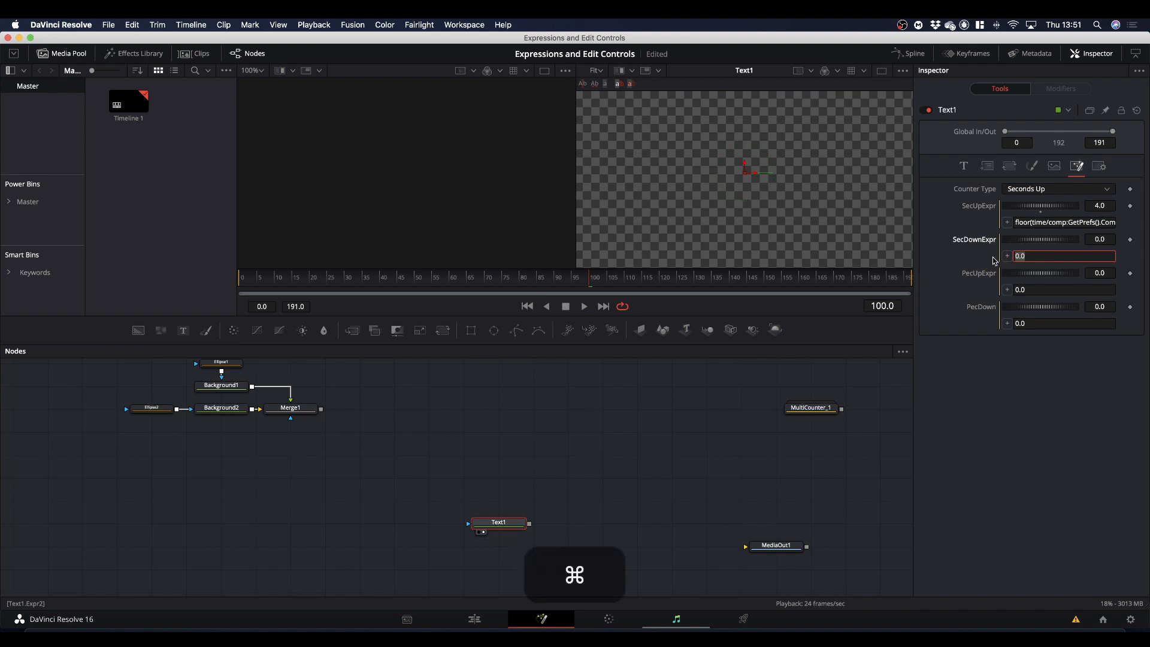
{"action": "key", "text": "super+v"}
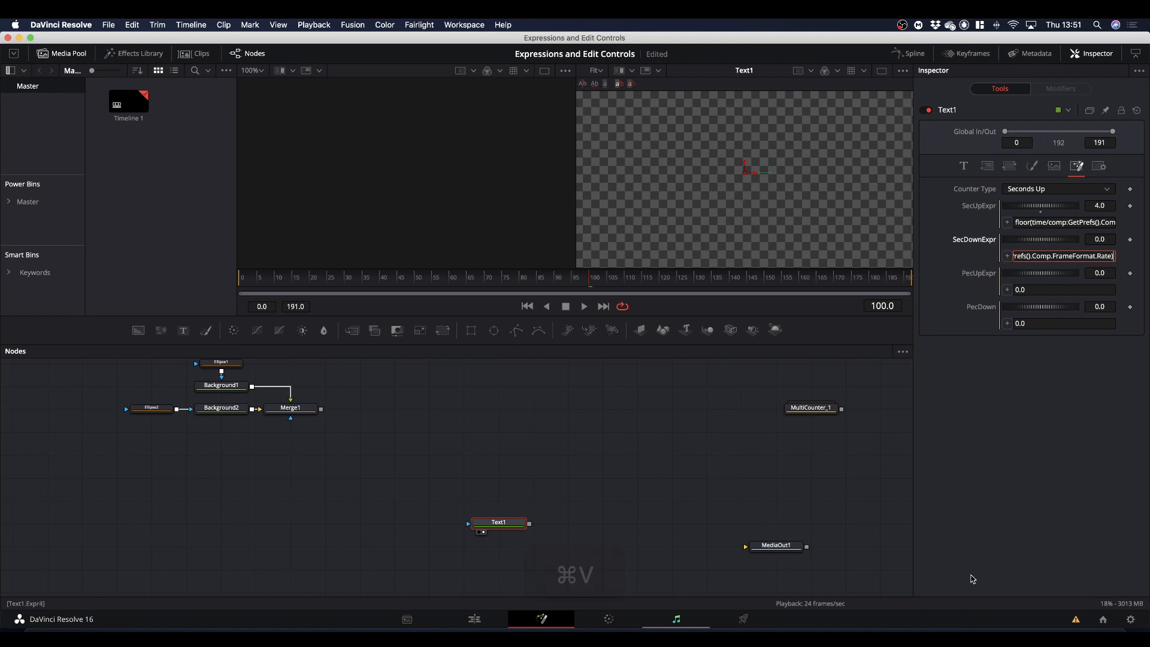
{"action": "key", "text": "Return"}
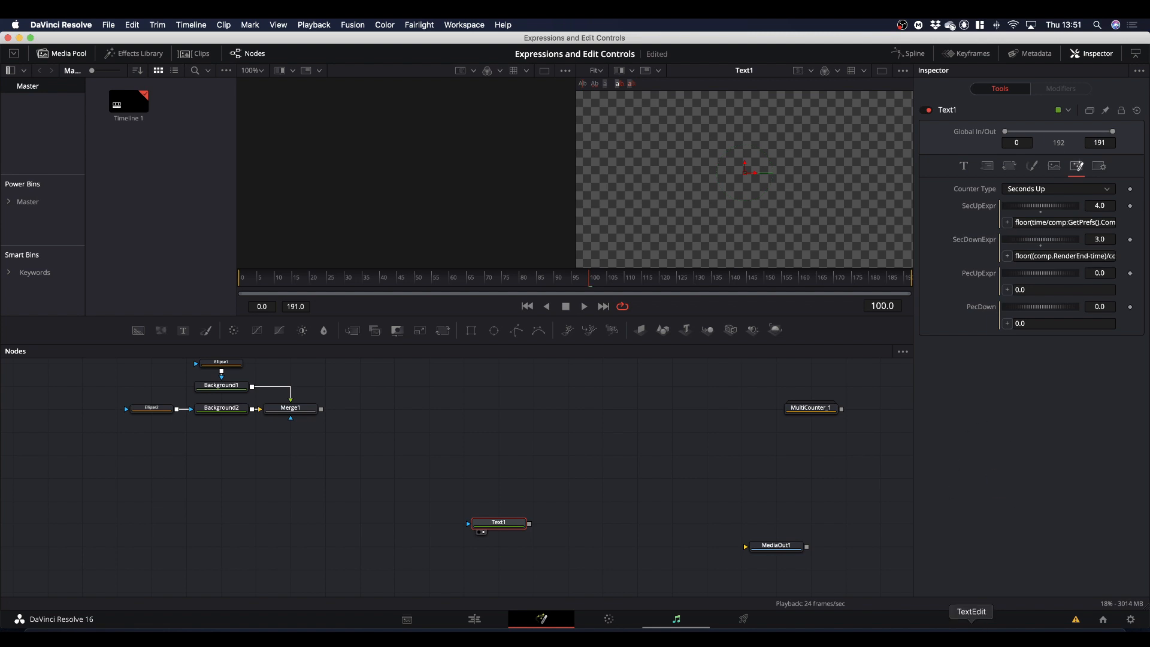
Copy the Percentage Up formula floor((time/comp.RenderEnd)*100) from TextEdit into the PecUpExpr expression of Text1 in DaVinci Resolve.
{"action": "left_click", "coordinate": [971, 635]}
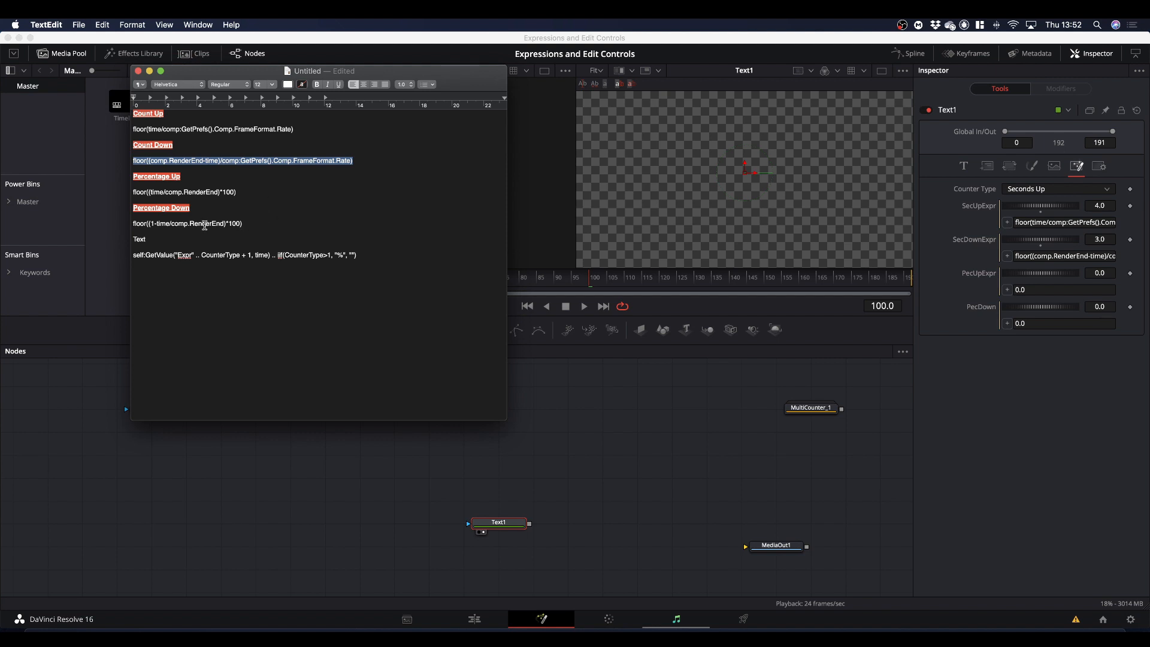
{"action": "left_click", "coordinate": [152, 224]}
{"action": "type", "text": "1"}
{"action": "left_click_drag", "start_coordinate": [248, 192], "coordinate": [121, 194]}
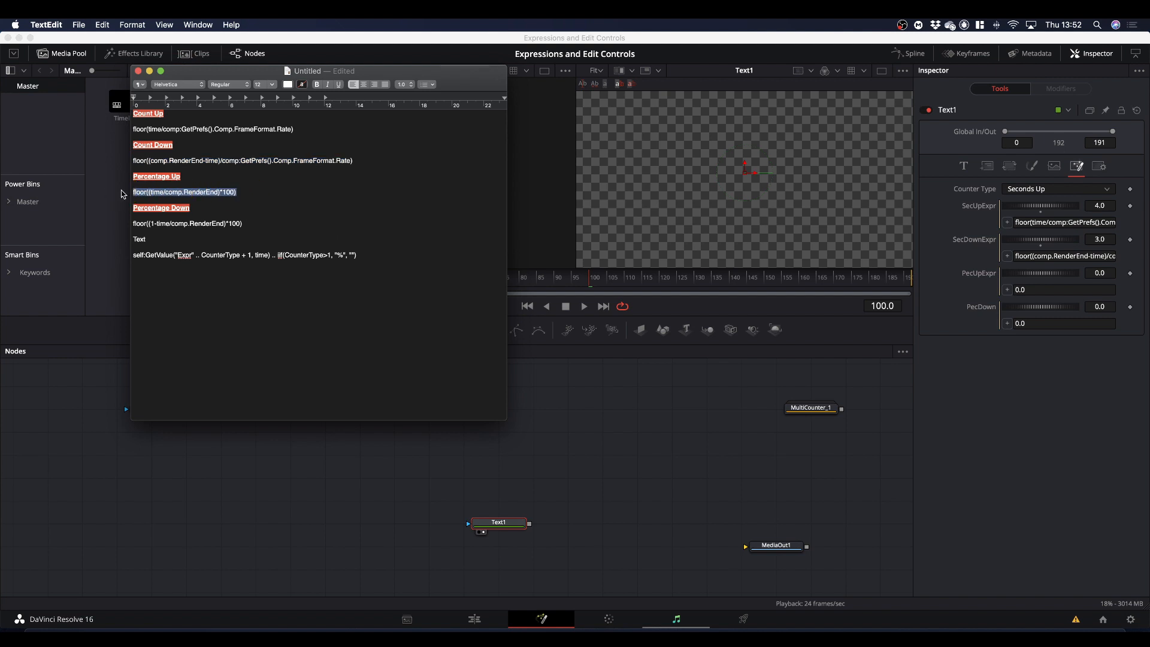
{"action": "key", "text": "super+c"}
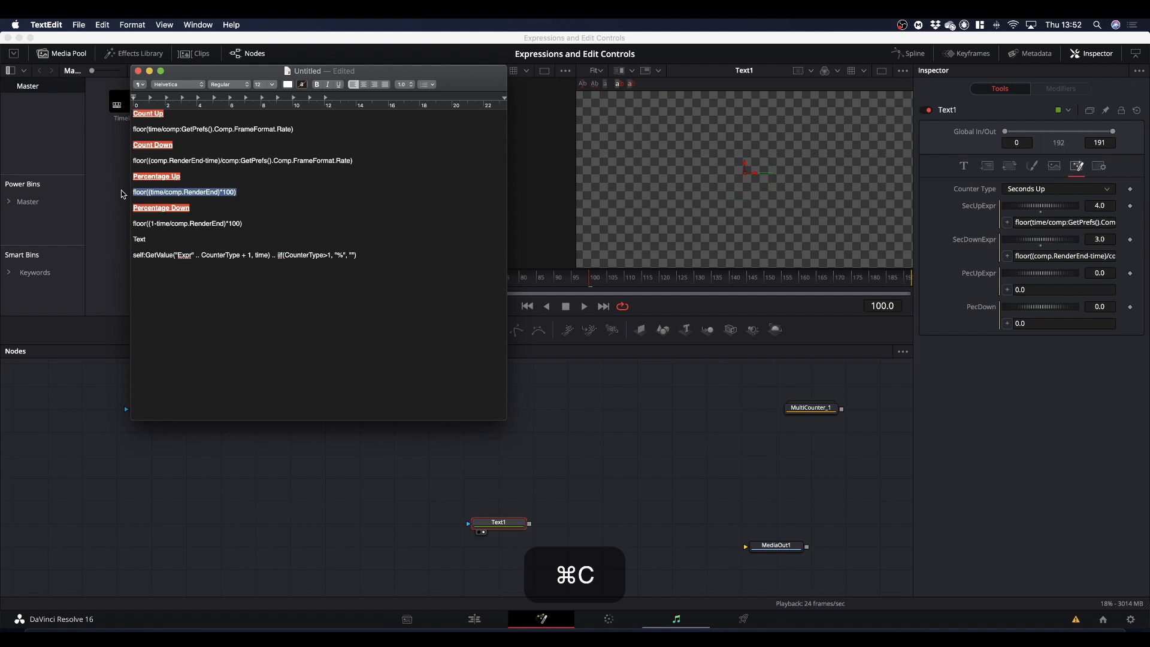
{"action": "left_click", "coordinate": [938, 294]}
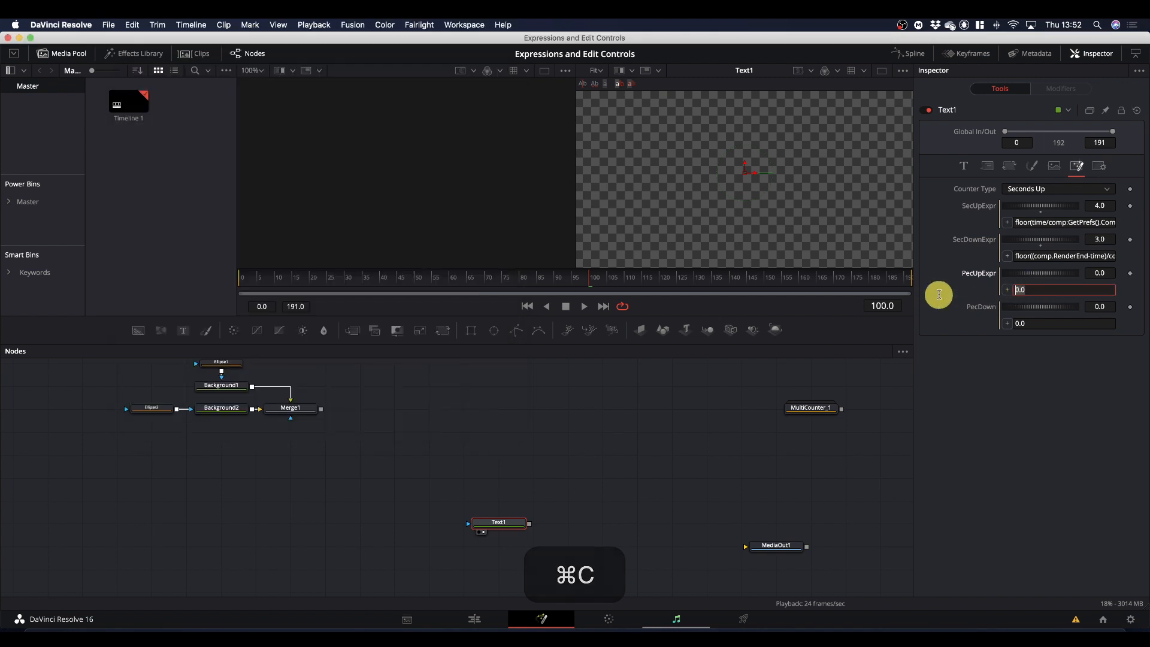
{"action": "key", "text": "super+v"}
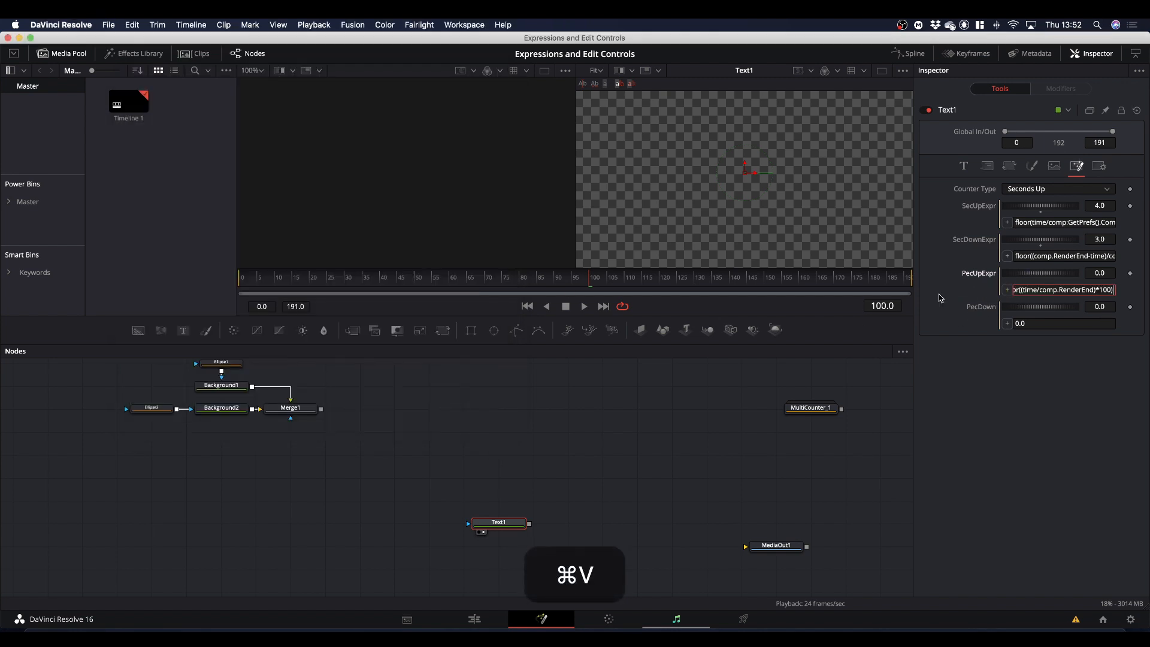
Copy floor((1-time/comp.RenderEnd)*100) from TextEdit into the PecDown expression in DaVinci Resolve, and play through the composition to check the four helper controls.
{"action": "left_click", "coordinate": [971, 626]}
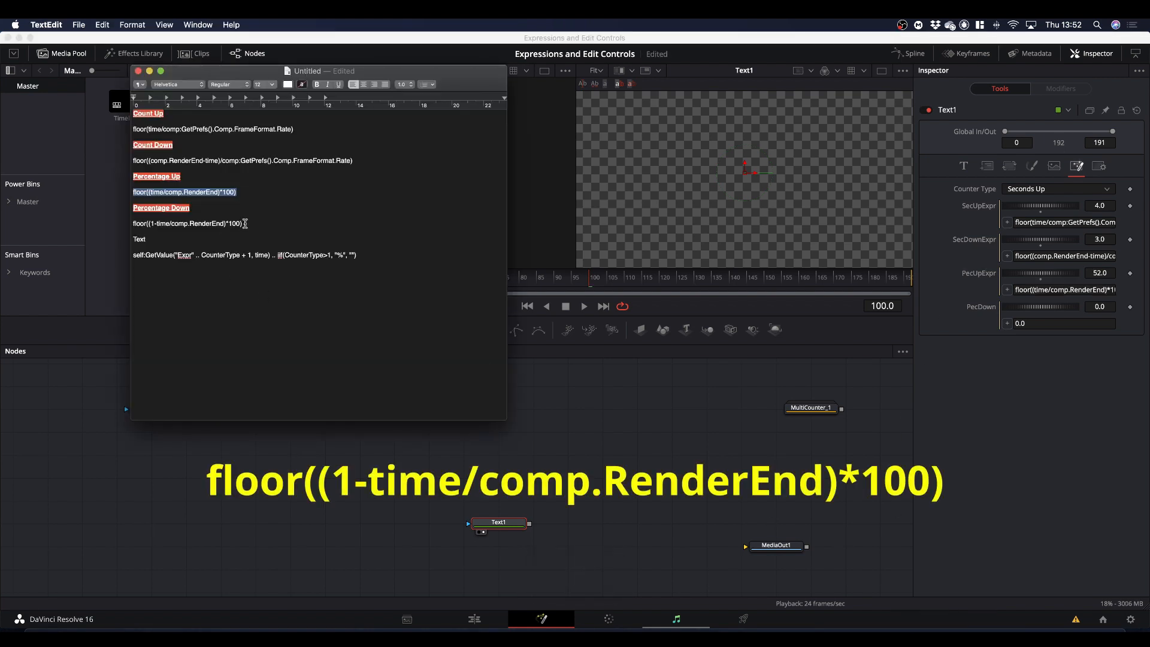
{"action": "left_click_drag", "start_coordinate": [245, 223], "coordinate": [103, 223]}
{"action": "key", "text": "super+c"}
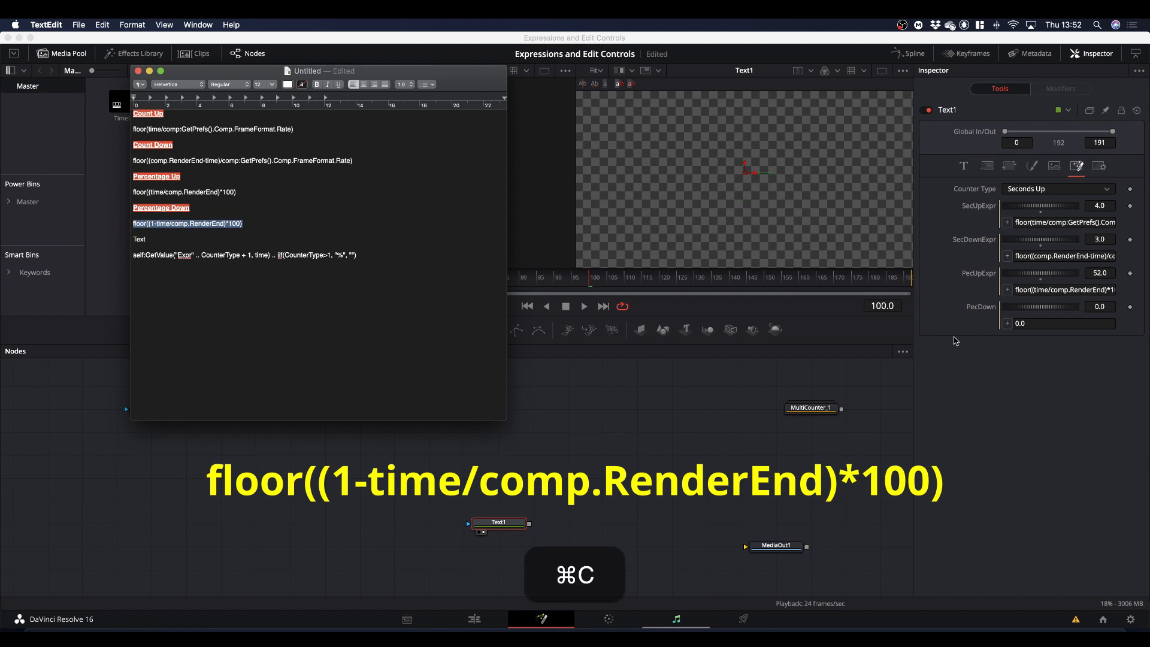
{"action": "left_click", "coordinate": [1051, 324]}
{"action": "key", "text": "super+v"}
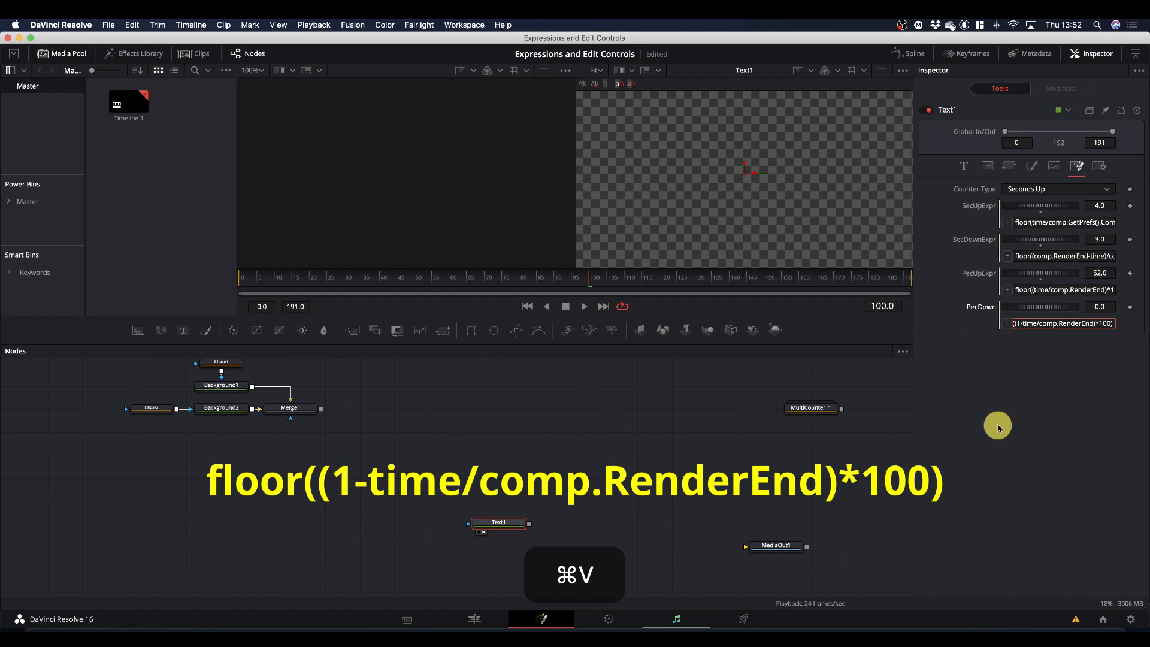
{"action": "key", "text": "Return"}
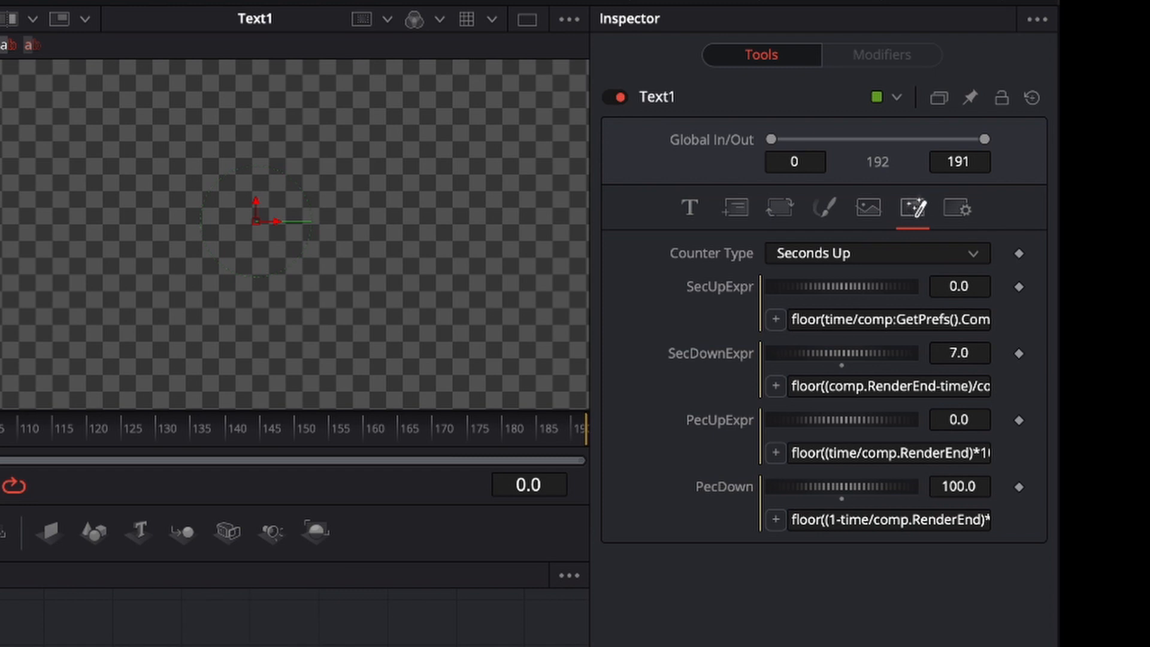
{"action": "key", "text": "space"}
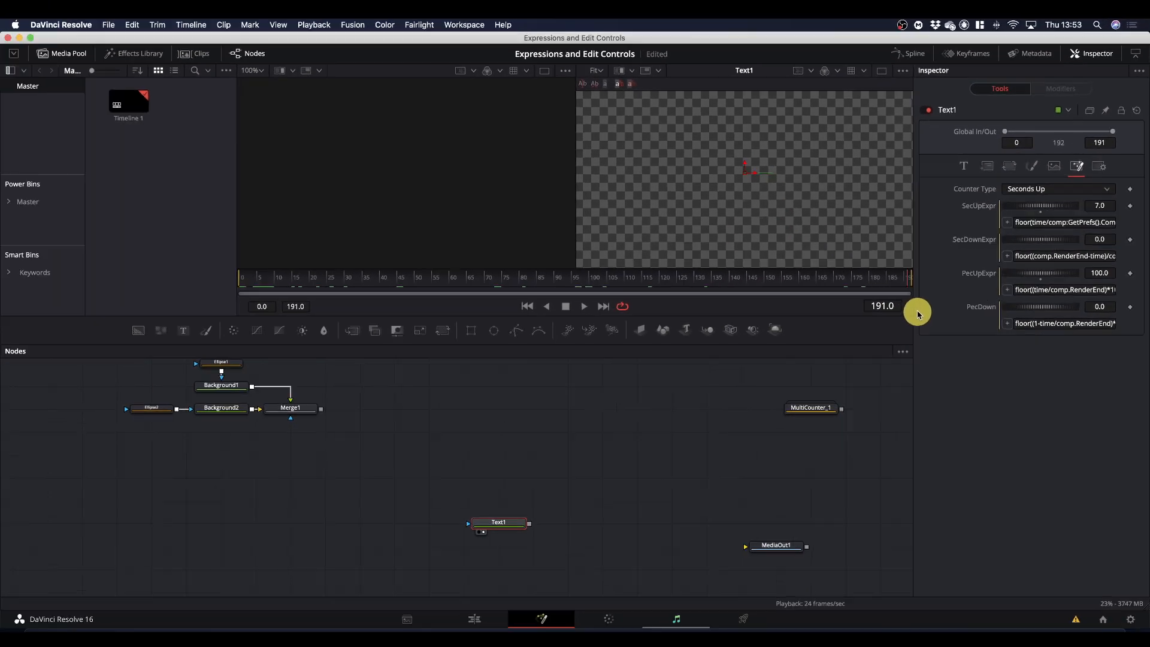
{"action": "left_click_drag", "start_coordinate": [917, 311], "coordinate": [207, 349]}
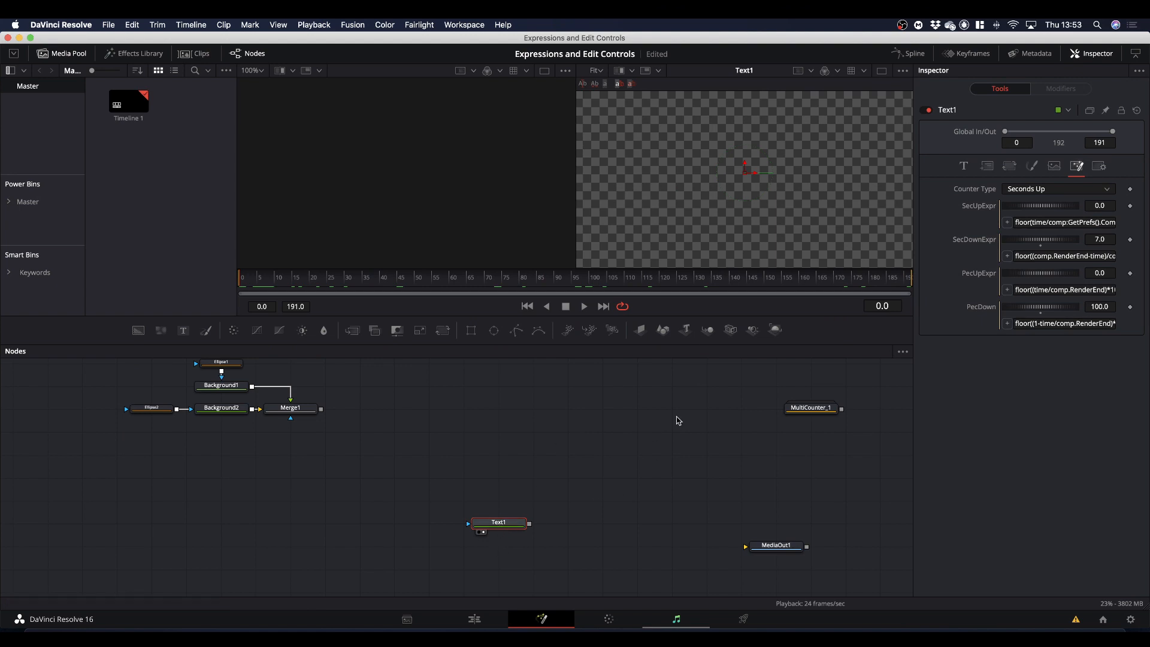
Enable an expression on Text1's Styled Text and clear its default Text("") content.
{"action": "left_click", "coordinate": [965, 168]}
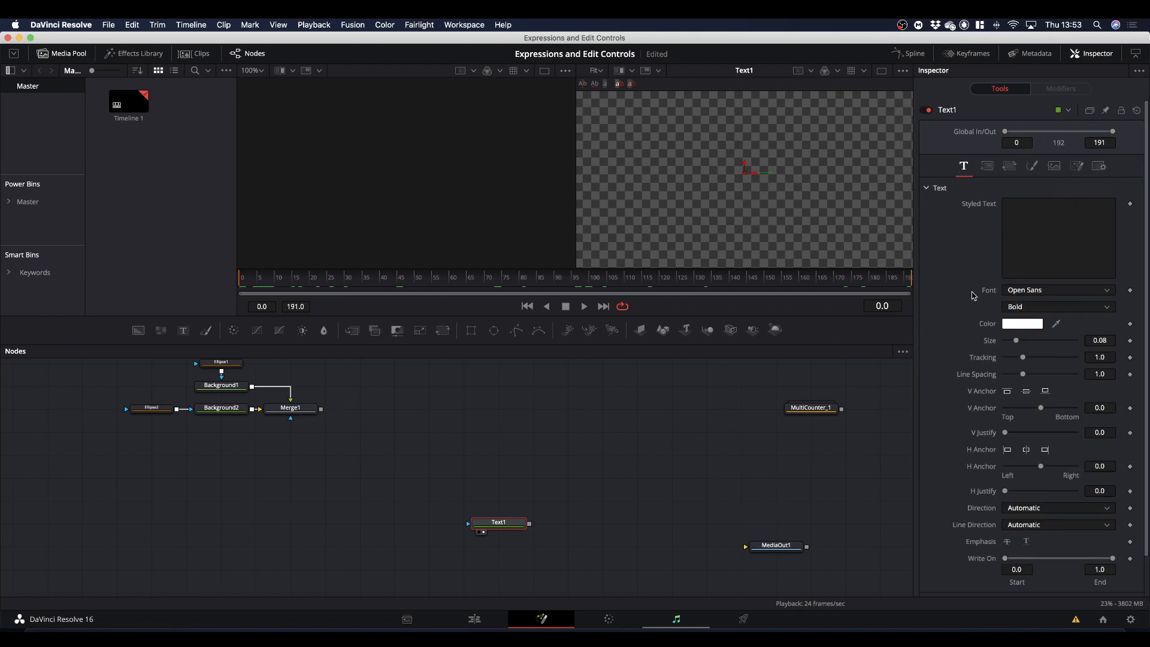
{"action": "right_click", "coordinate": [974, 208]}
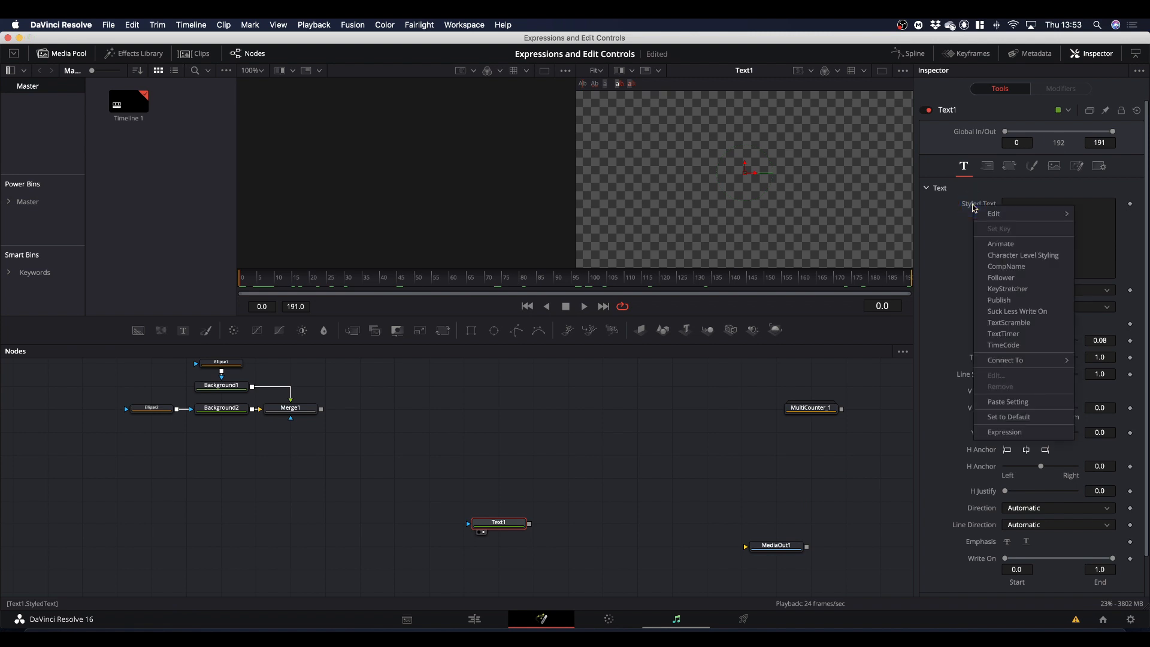
{"action": "left_click", "coordinate": [1005, 433]}
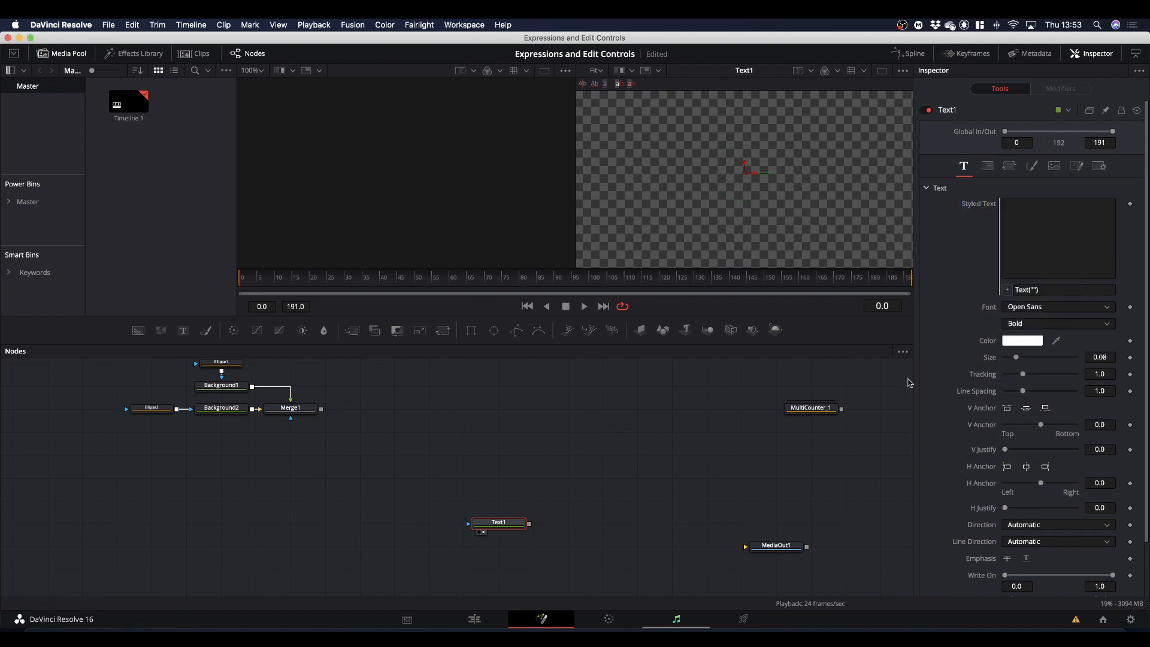
{"action": "left_click_drag", "start_coordinate": [1055, 290], "coordinate": [929, 293]}
{"action": "key", "text": "BackSpace"}
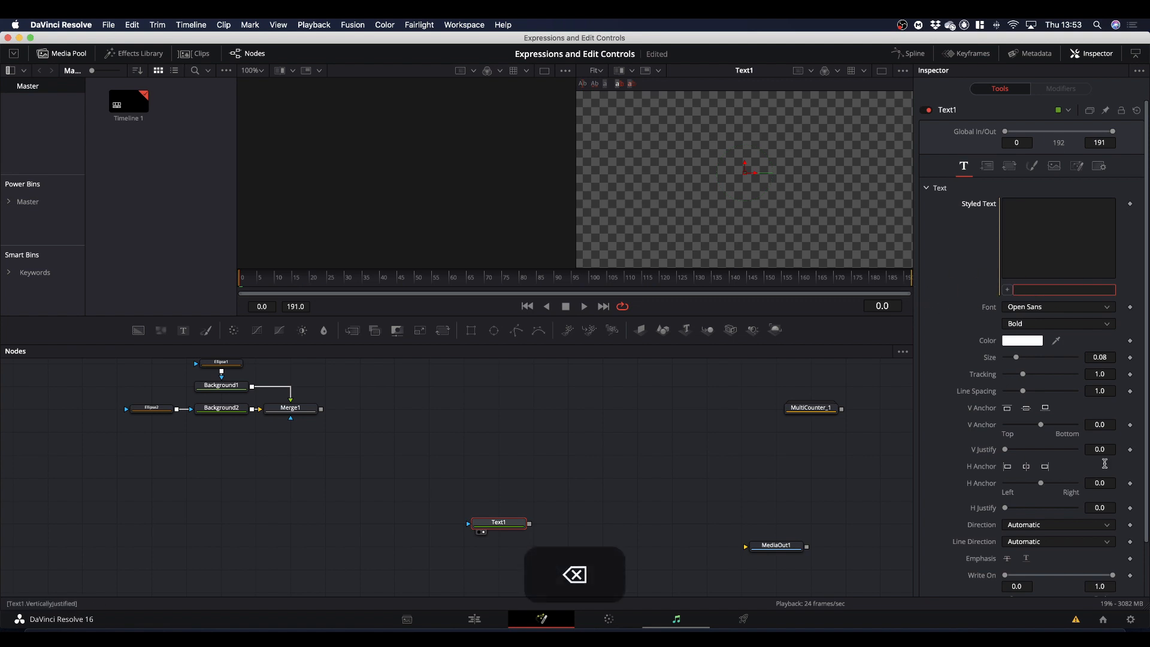
Copy self:GetValue("Expr" .. CounterType + 1, time) .. iif(CounterType>1, "%", "") from TextEdit into the Styled Text expression of Text1 in DaVinci Resolve.
{"action": "left_click", "coordinate": [969, 634]}
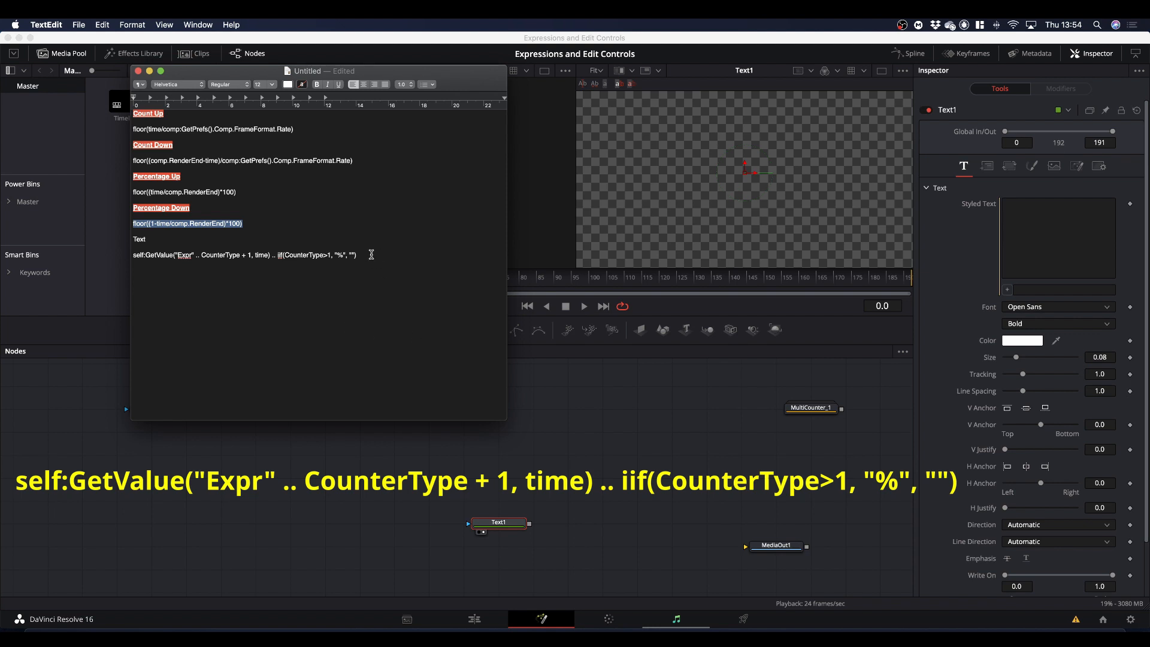
{"action": "left_click_drag", "start_coordinate": [368, 254], "coordinate": [128, 257]}
{"action": "key", "text": "super+c"}
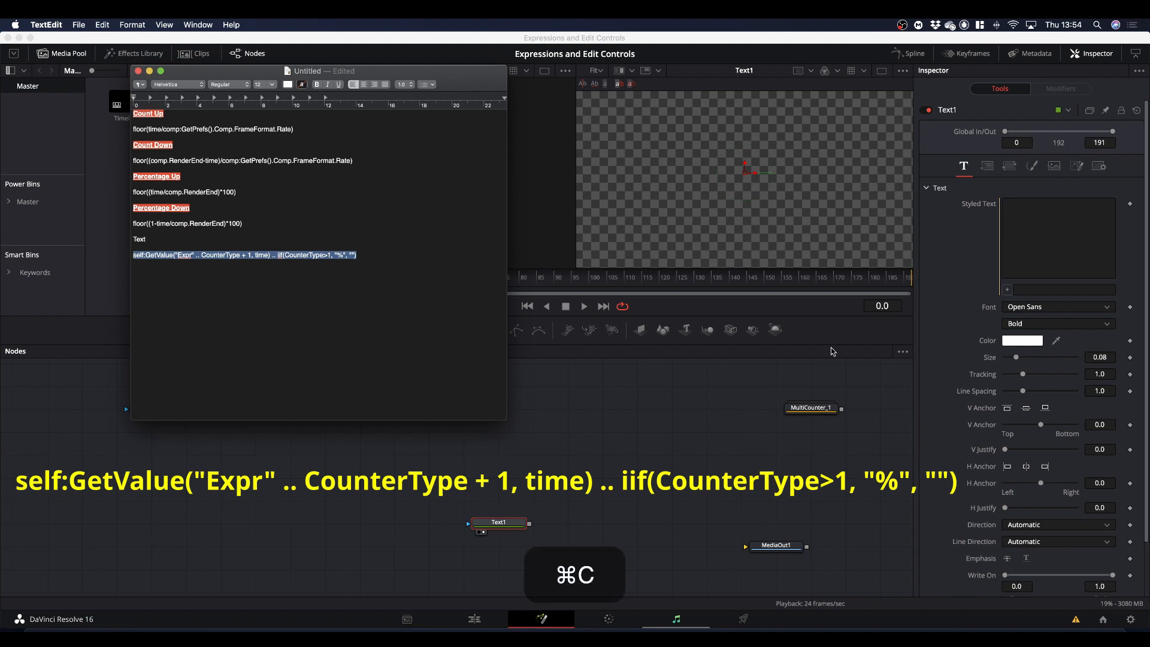
{"action": "left_click", "coordinate": [1040, 289]}
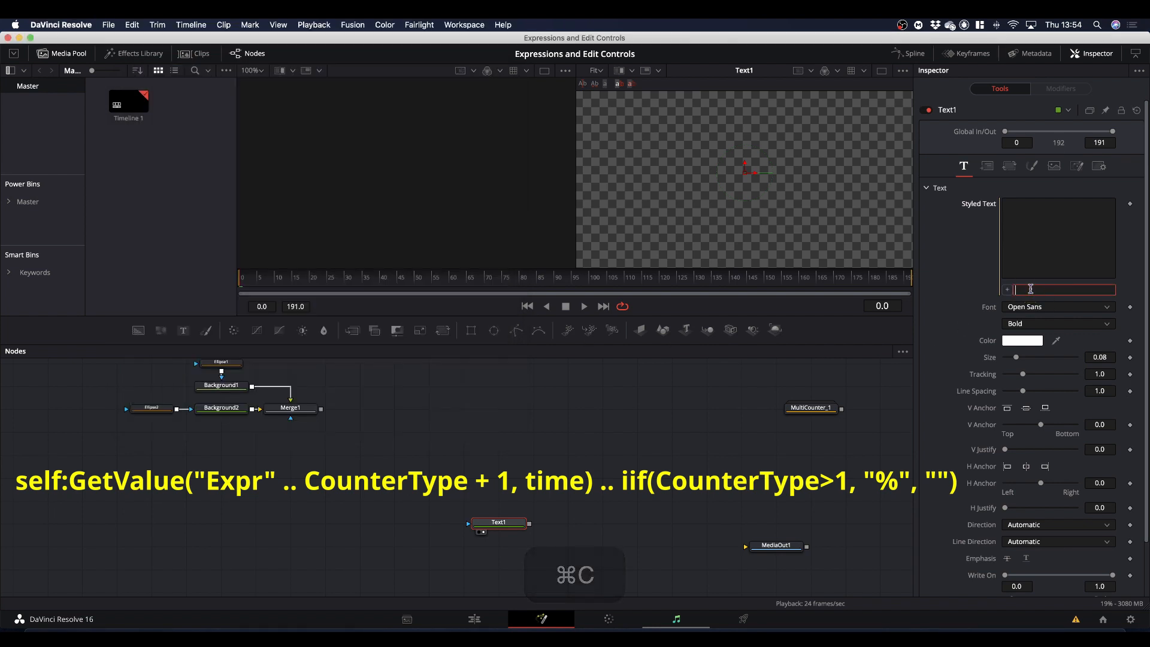
{"action": "right_click", "coordinate": [1035, 290]}
{"action": "left_click", "coordinate": [1054, 347]}
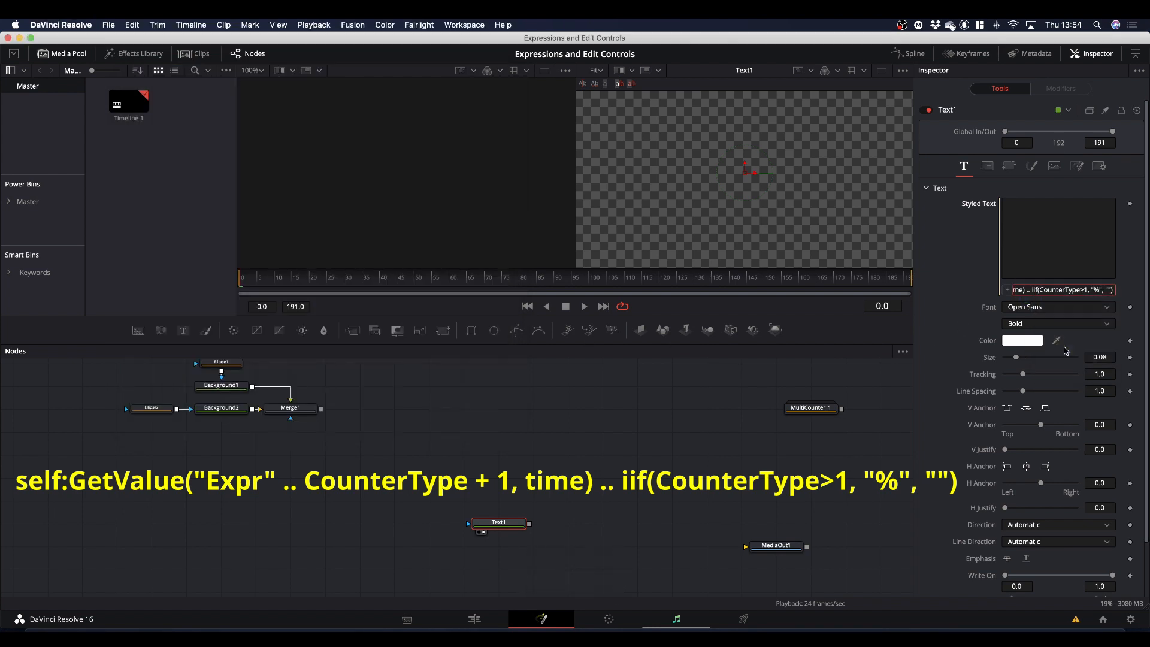
{"action": "left_click", "coordinate": [954, 343]}
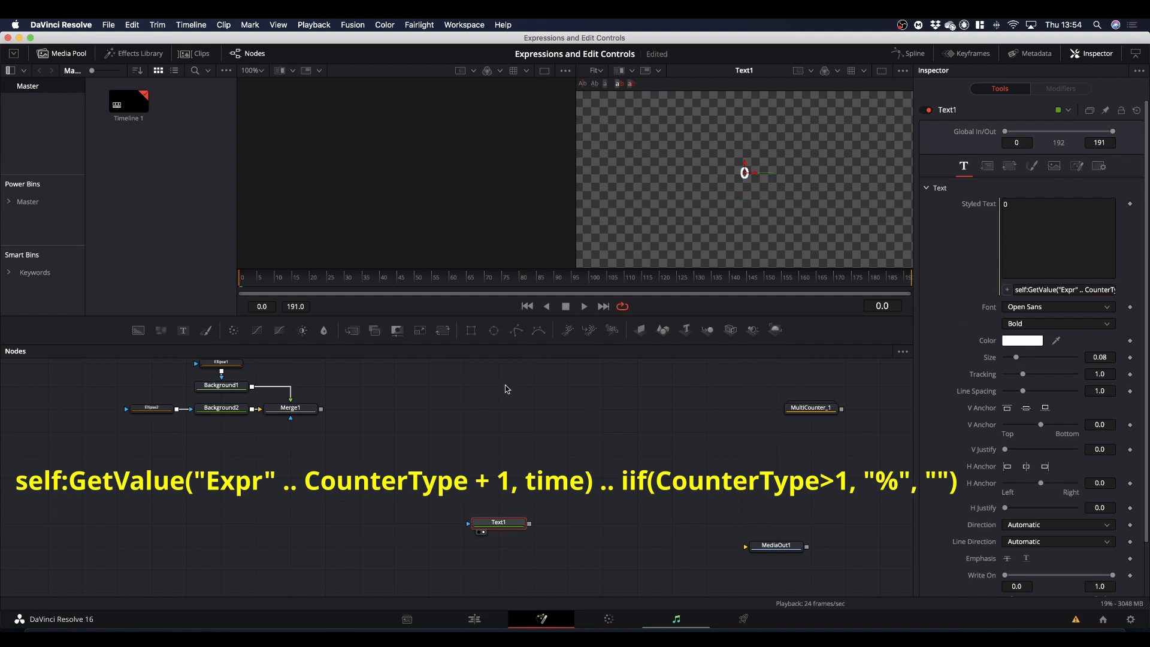
Play the composition with Counter Type at Seconds Up to check Text1's counter in the viewer, and return the playhead to frame 0.
{"action": "left_click_drag", "start_coordinate": [506, 524], "coordinate": [743, 174]}
{"action": "left_click", "coordinate": [1076, 166]}
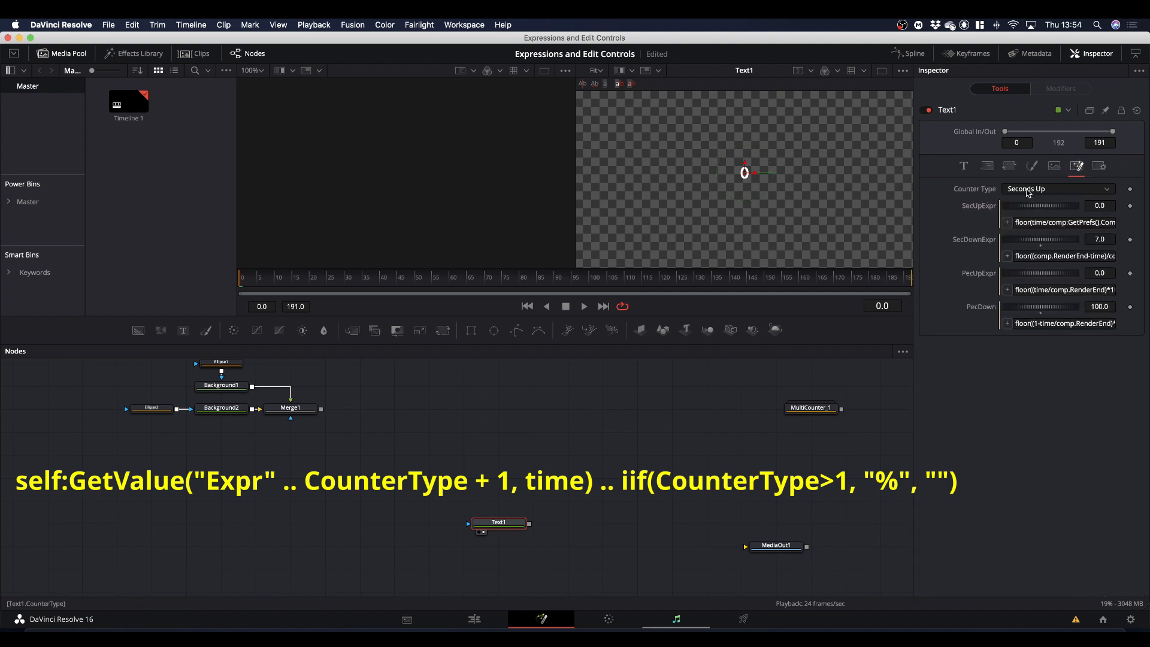
{"action": "key", "text": "space"}
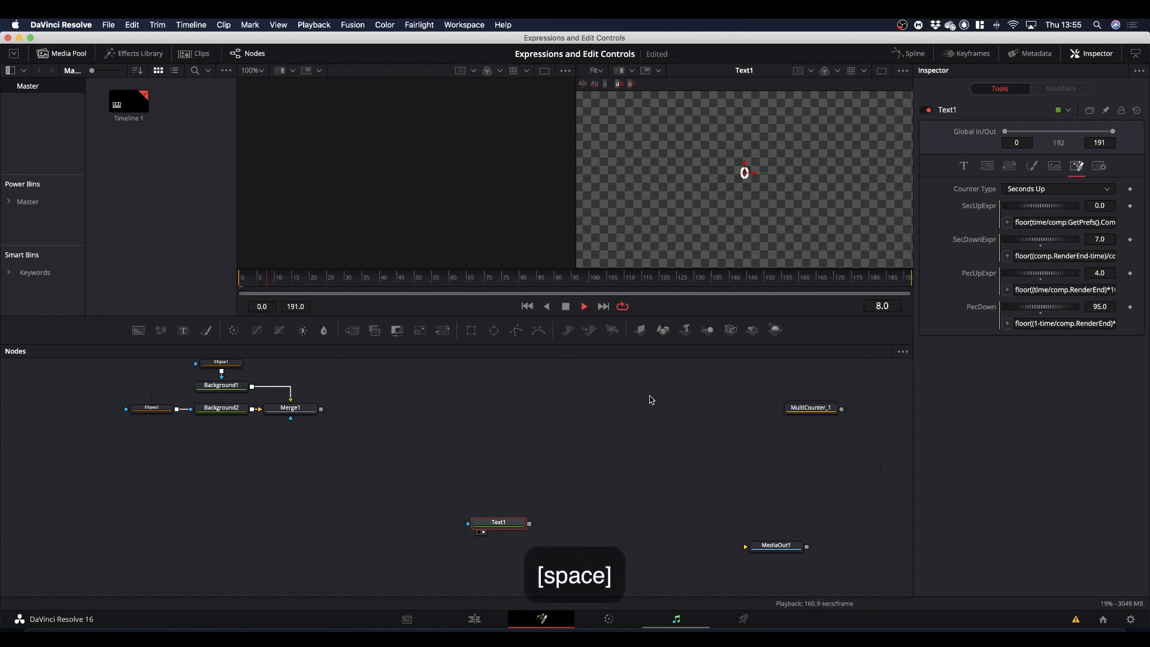
{"action": "left_click", "coordinate": [752, 198]}
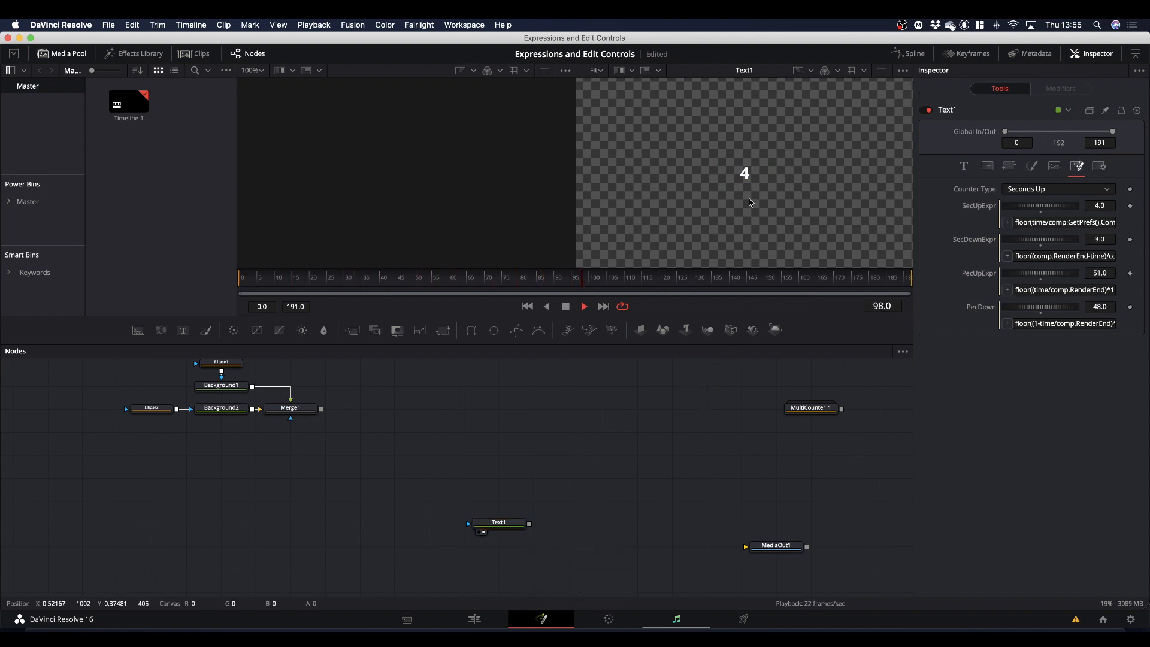
{"action": "key", "text": "space"}
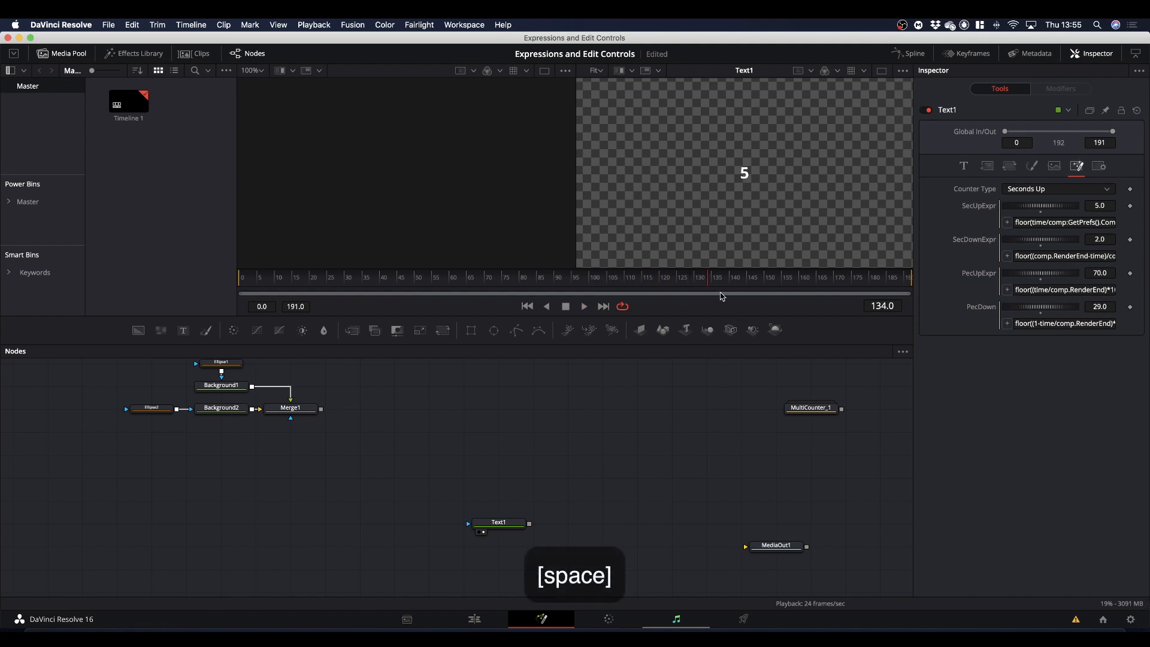
{"action": "left_click_drag", "start_coordinate": [709, 282], "coordinate": [222, 292]}
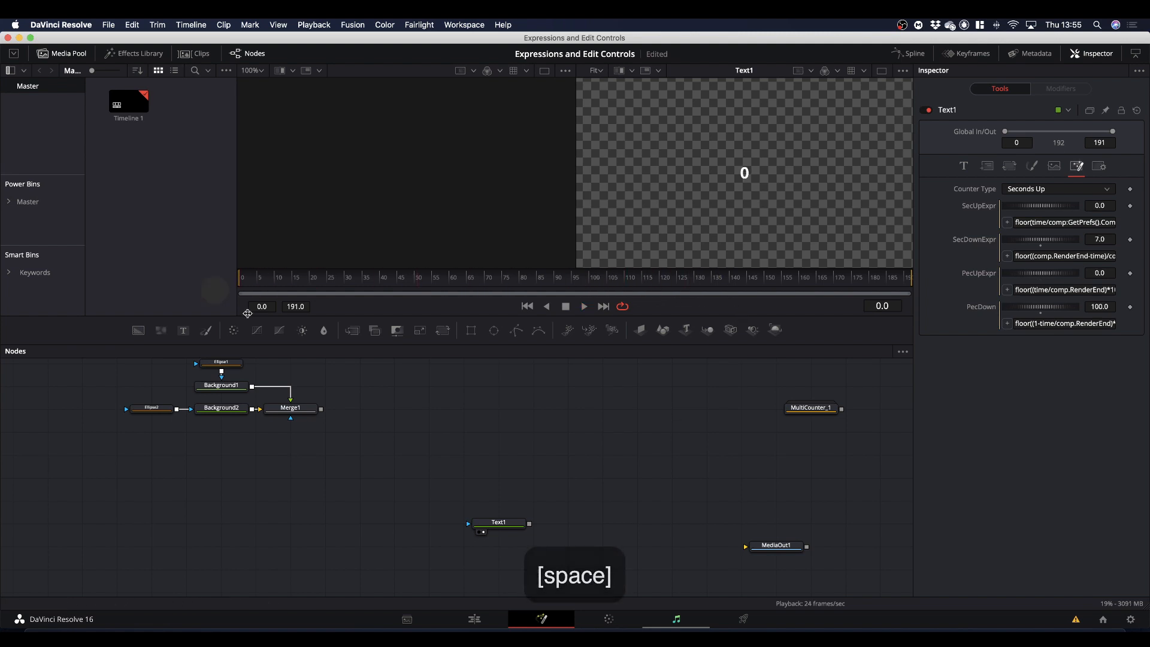
Set Text1's Counter Type to Percentage Up and play the composition to check the counter in the viewer.
{"action": "left_click", "coordinate": [1034, 189]}
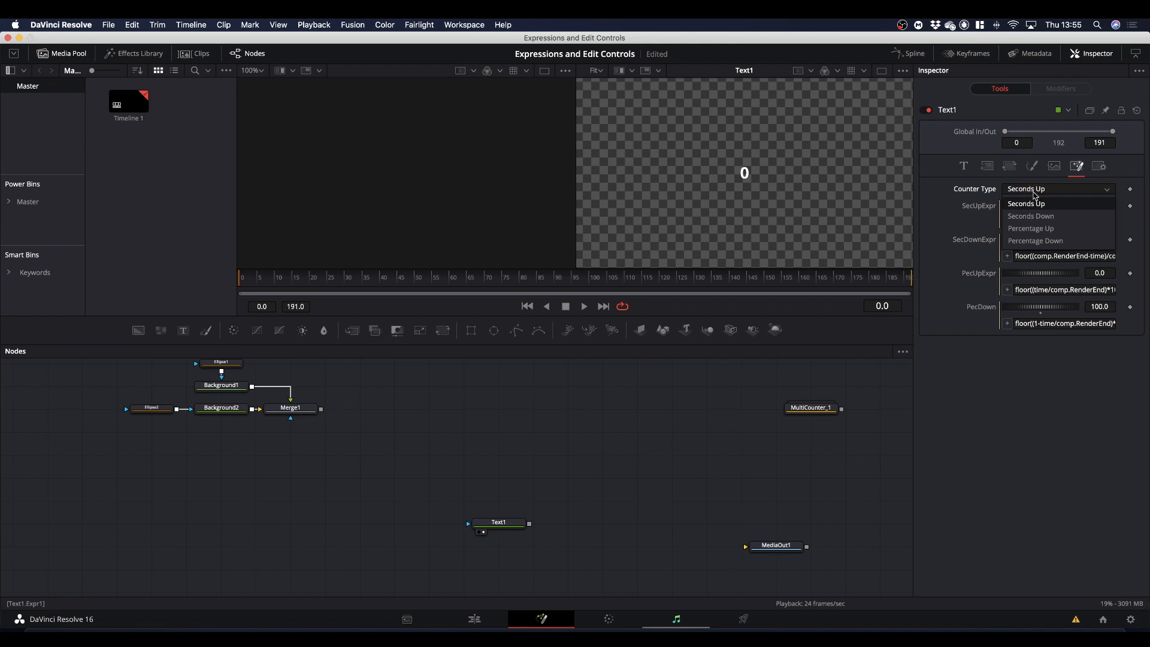
{"action": "left_click", "coordinate": [1035, 228]}
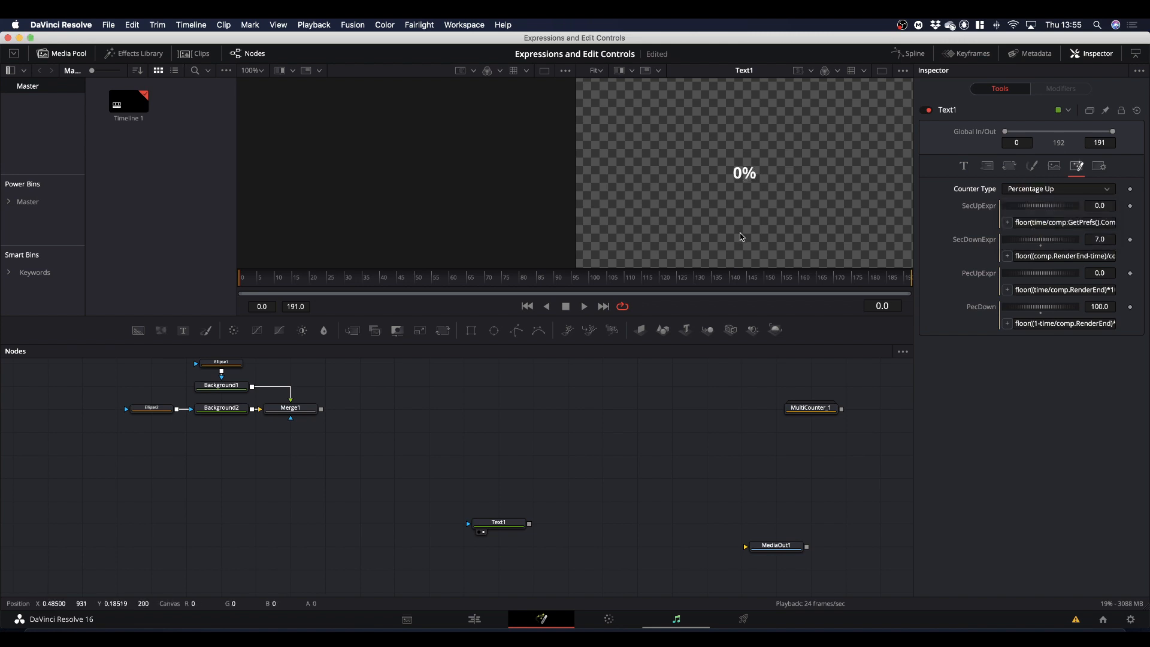
{"action": "key", "text": "space"}
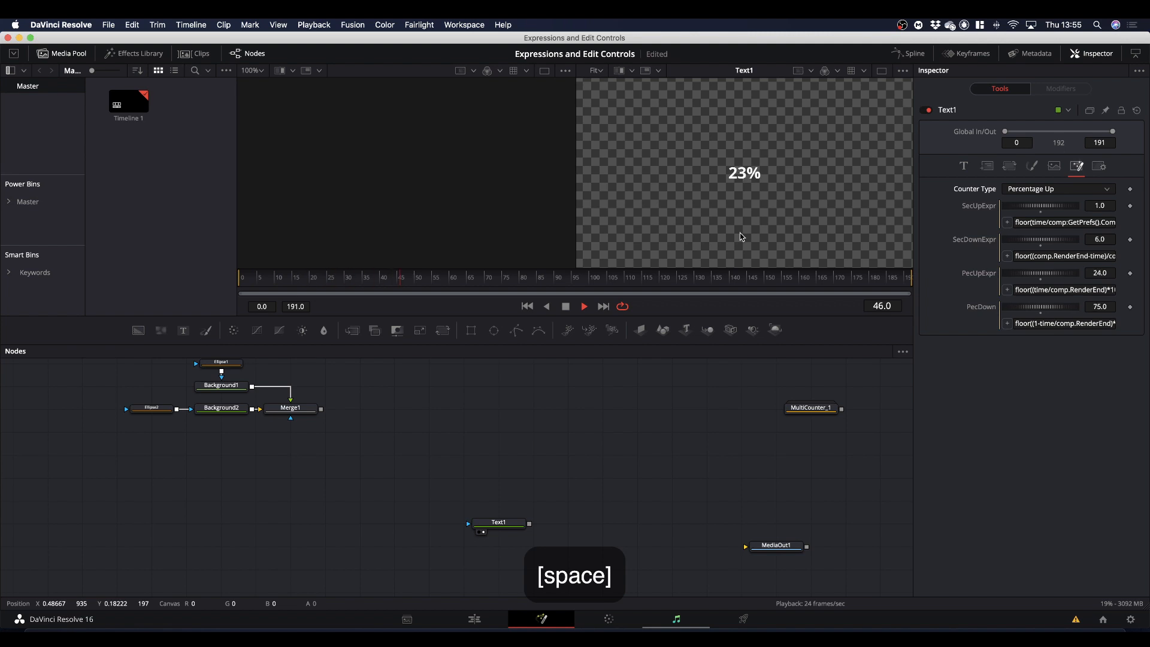
{"action": "key", "text": "space"}
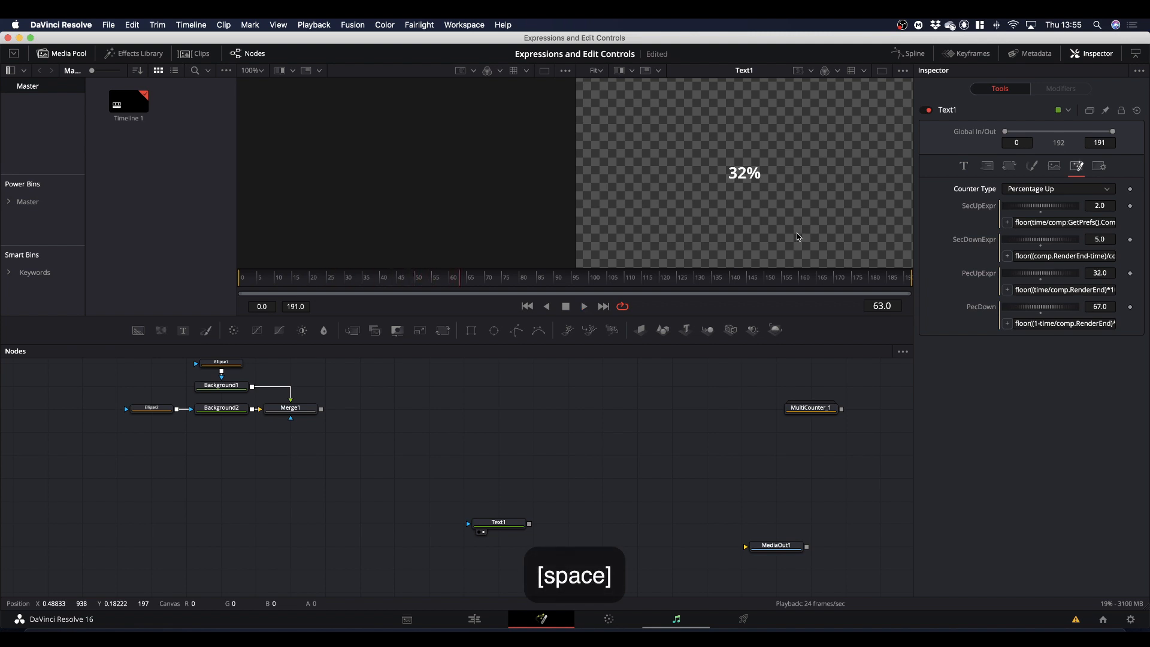
Switch Text1's Counter Type to Seconds Down and play on to check the counter in the viewer.
{"action": "left_click", "coordinate": [1035, 190]}
{"action": "left_click", "coordinate": [1036, 216]}
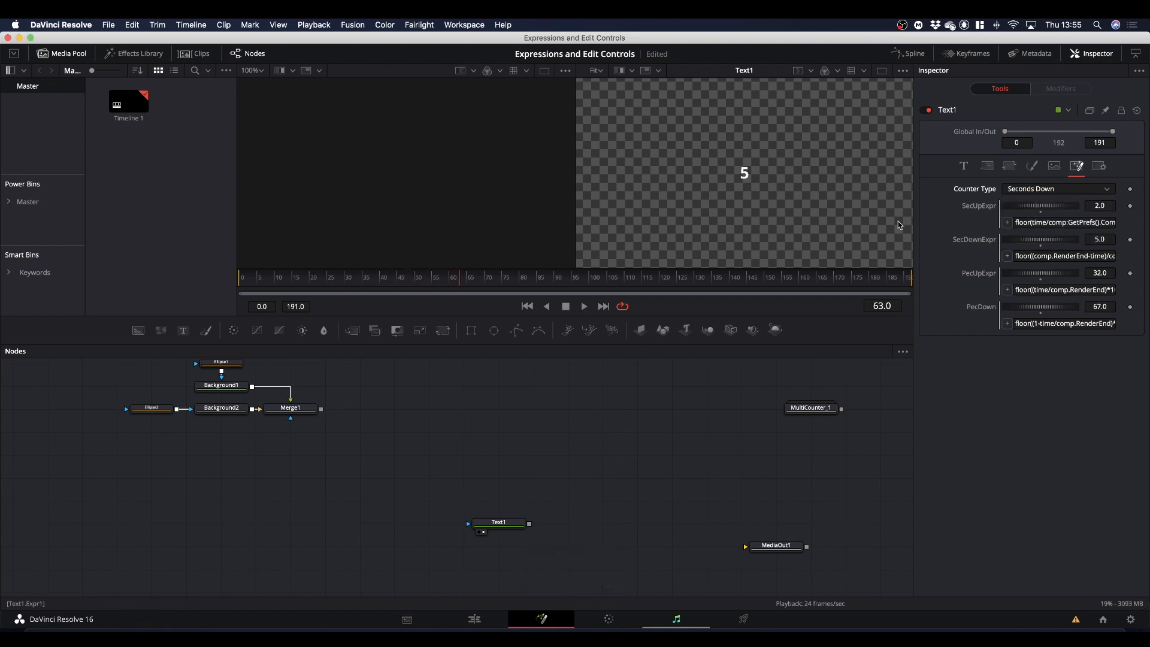
{"action": "key", "text": "space"}
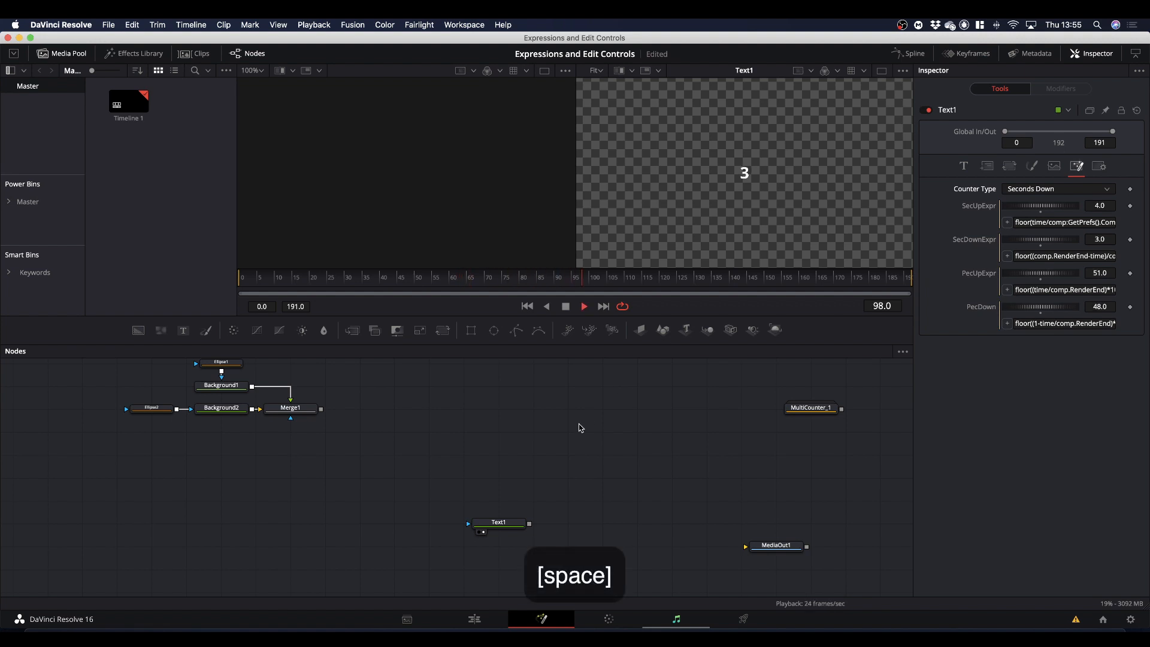
{"action": "key", "text": "space"}
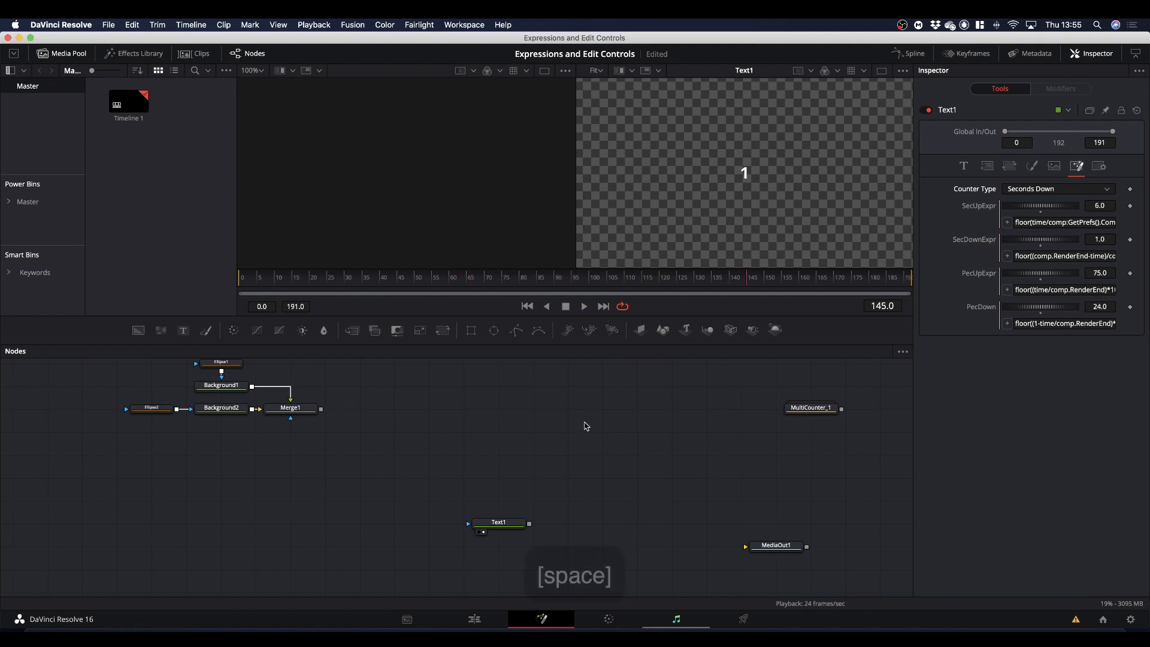
Set Text1's Counter Type to Percentage Down, play the composition to check it, and return the playhead to frame 0.
{"action": "left_click", "coordinate": [1021, 189]}
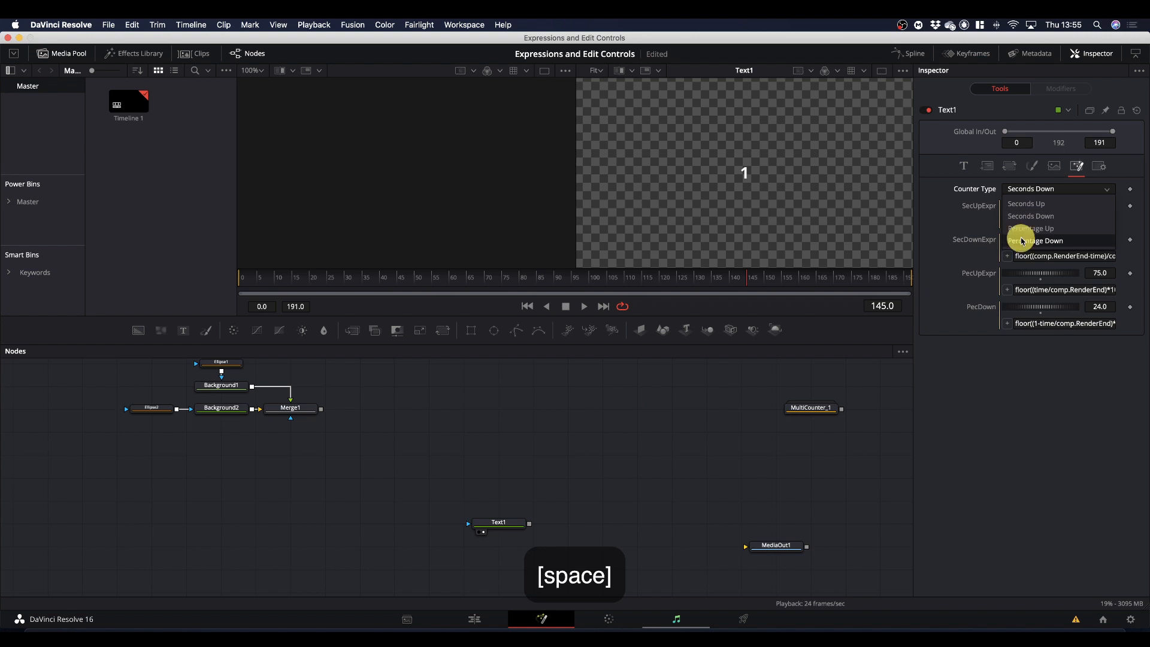
{"action": "left_click", "coordinate": [1022, 241]}
{"action": "key", "text": "space"}
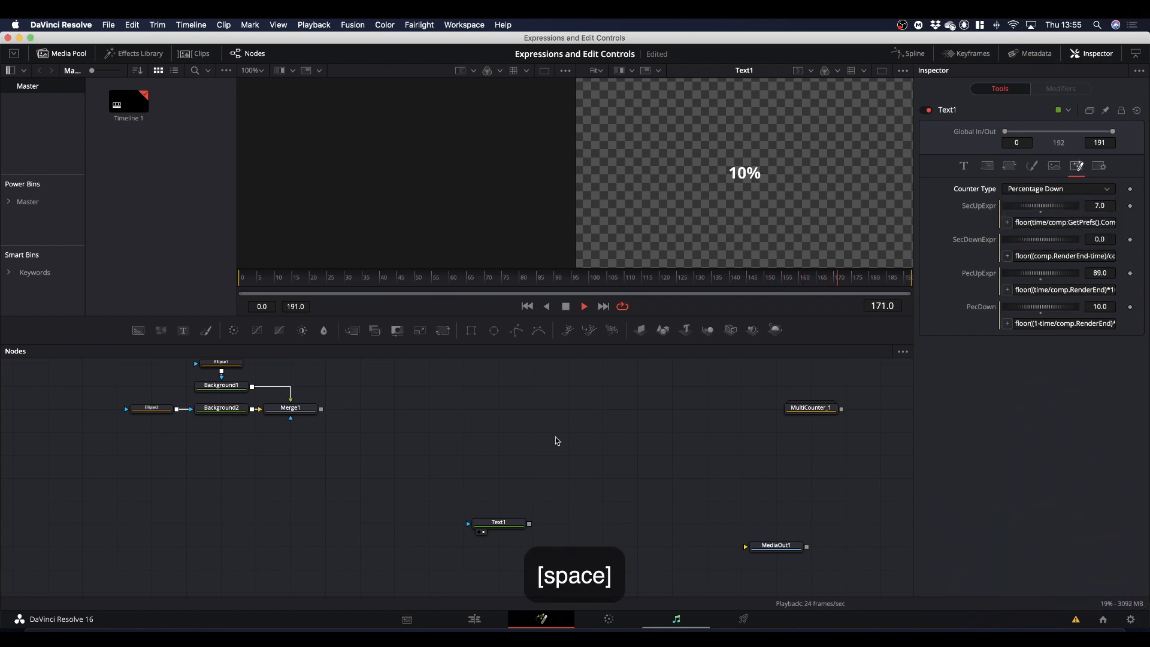
{"action": "key", "text": "space"}
{"action": "left_click_drag", "start_coordinate": [847, 286], "coordinate": [174, 326]}
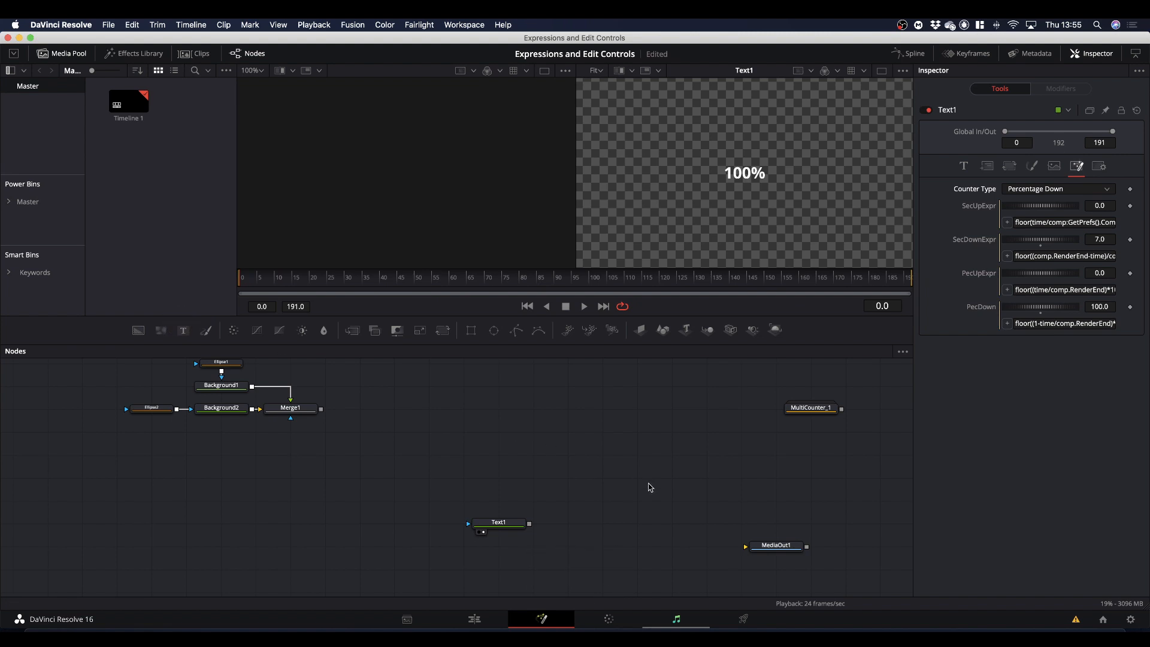
Delete the MultiCounter_1 node and move the ring nodes and Text1 together, placing Text1 just below Merge1.
{"action": "left_click", "coordinate": [808, 411]}
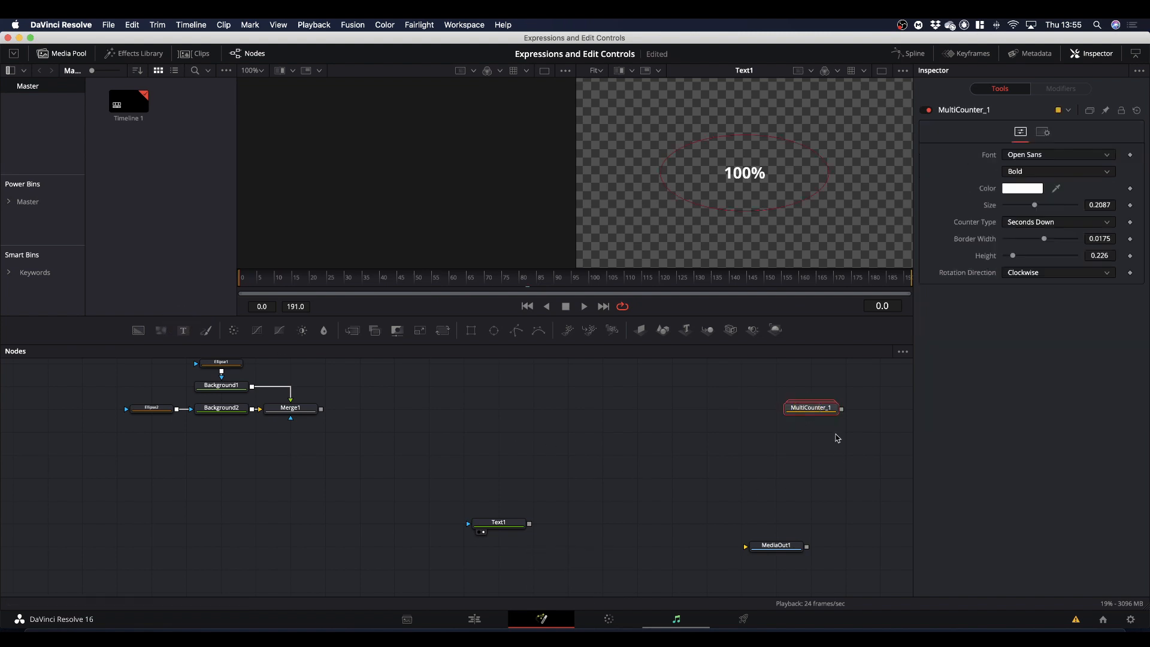
{"action": "key", "text": "BackSpace"}
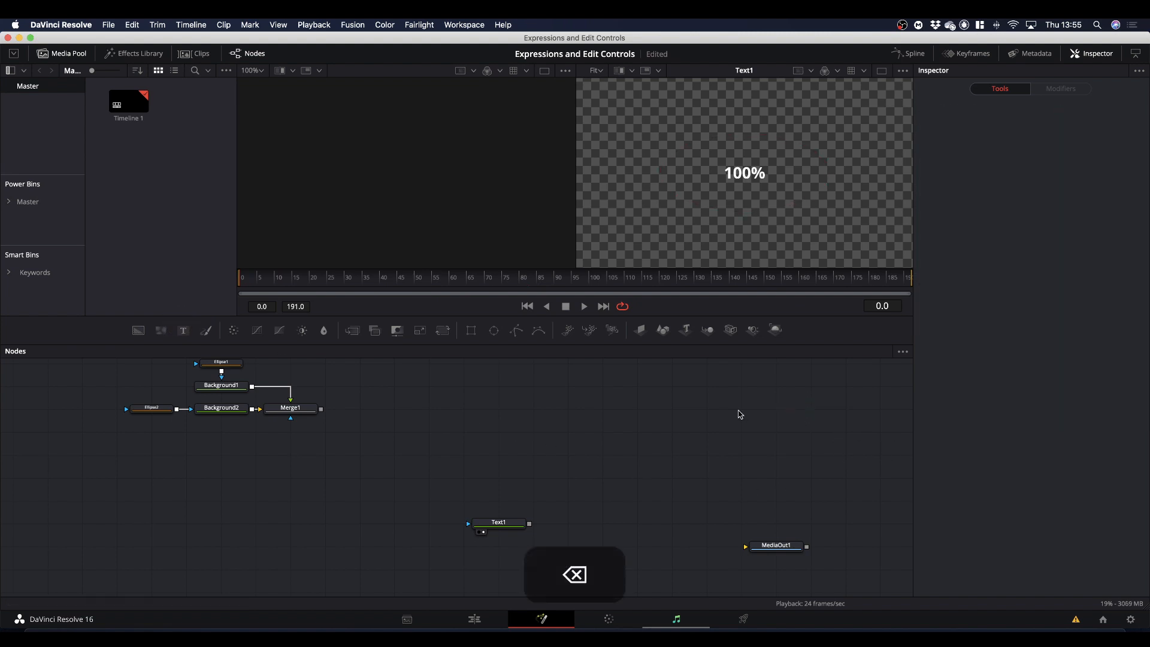
{"action": "scroll", "coordinate": [393, 427], "scroll_direction": "up", "scroll_amount": 2}
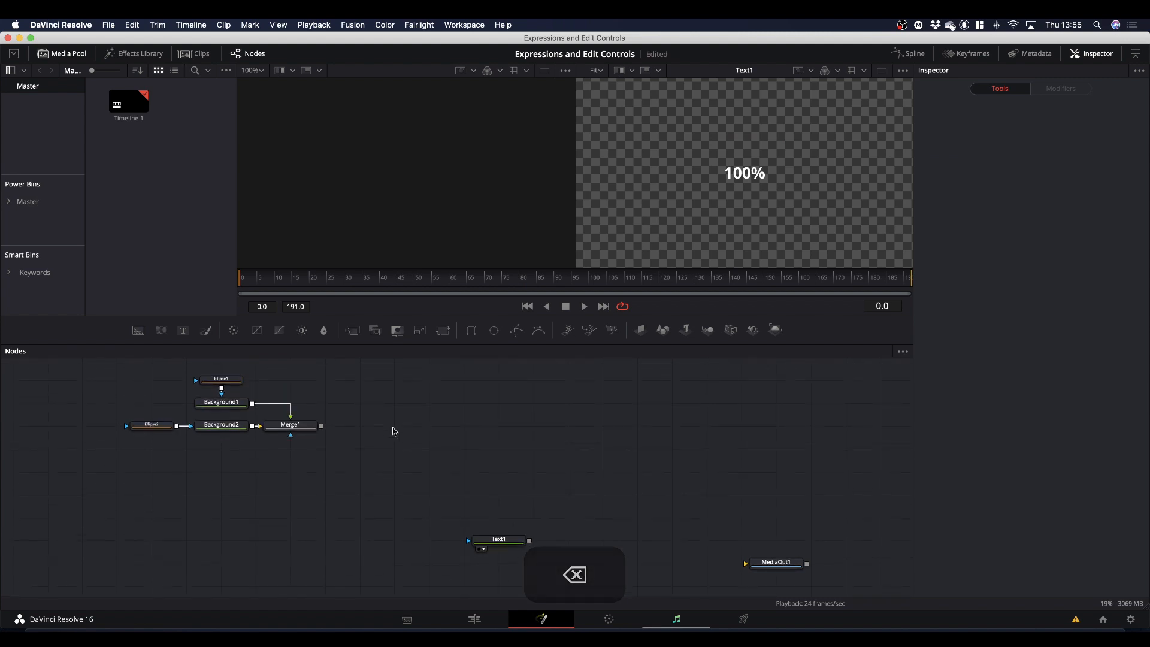
{"action": "left_click", "coordinate": [98, 371]}
{"action": "left_click_drag", "start_coordinate": [118, 384], "coordinate": [547, 427]}
{"action": "left_click_drag", "start_coordinate": [499, 541], "coordinate": [533, 471]}
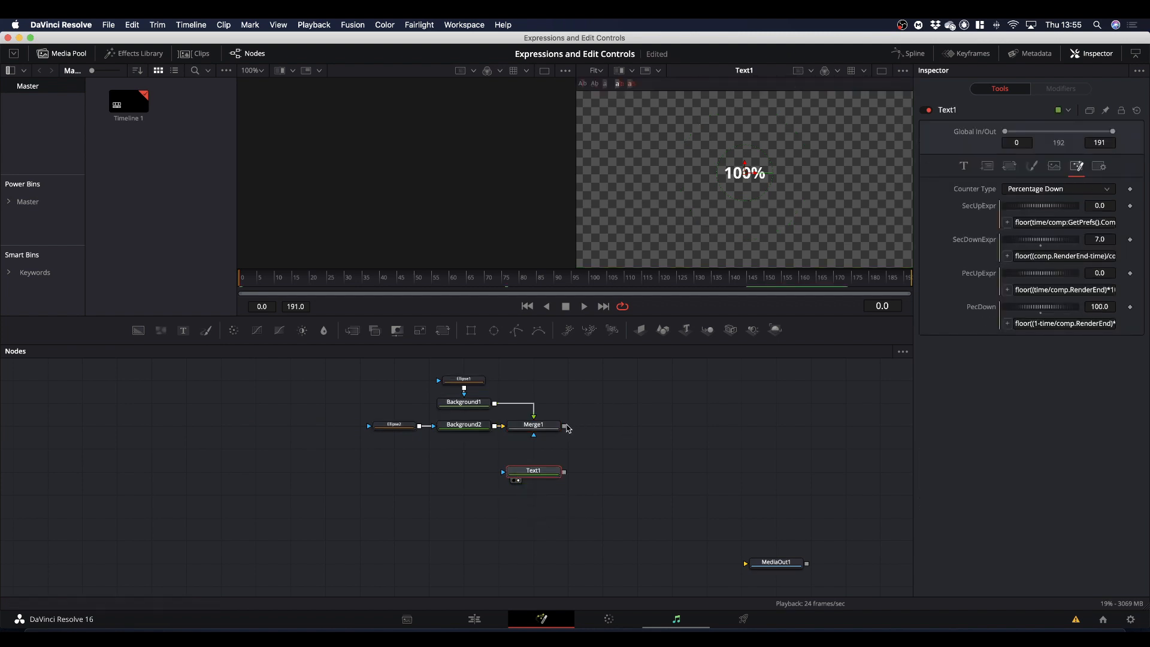
Merge Merge1's ring over Text1, connect the new merge to MediaOut1, and play MediaOut1 in the second viewer.
{"action": "left_click_drag", "start_coordinate": [565, 426], "coordinate": [564, 472]}
{"action": "left_click_drag", "start_coordinate": [634, 473], "coordinate": [790, 569]}
{"action": "left_click_drag", "start_coordinate": [789, 562], "coordinate": [784, 205]}
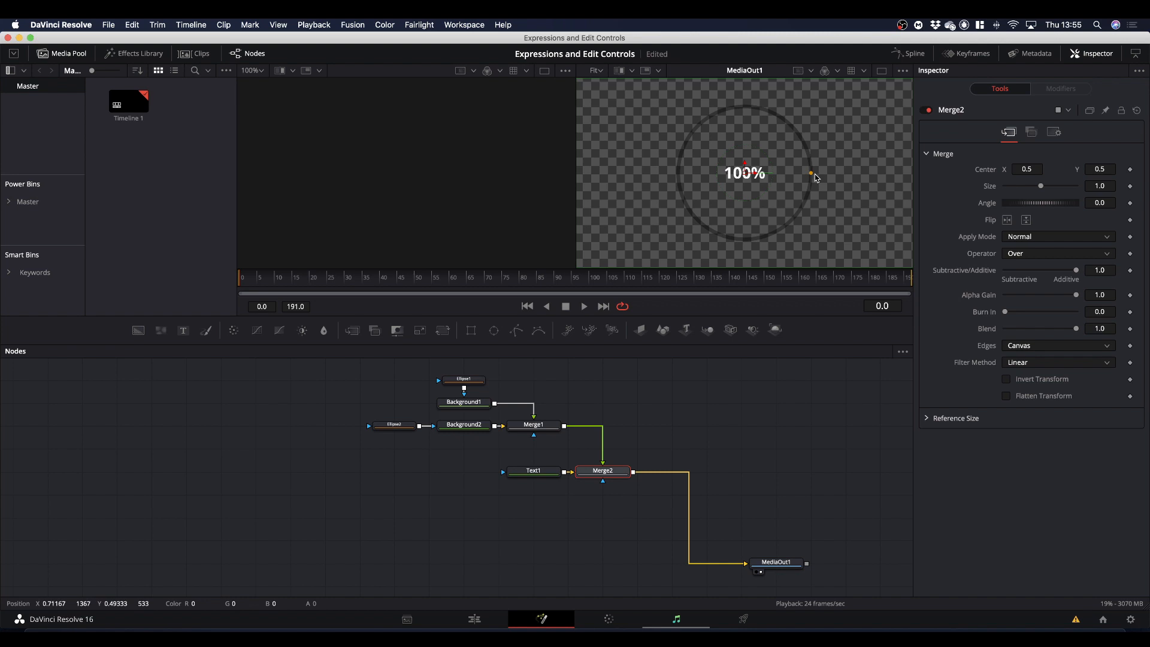
{"action": "key", "text": "space"}
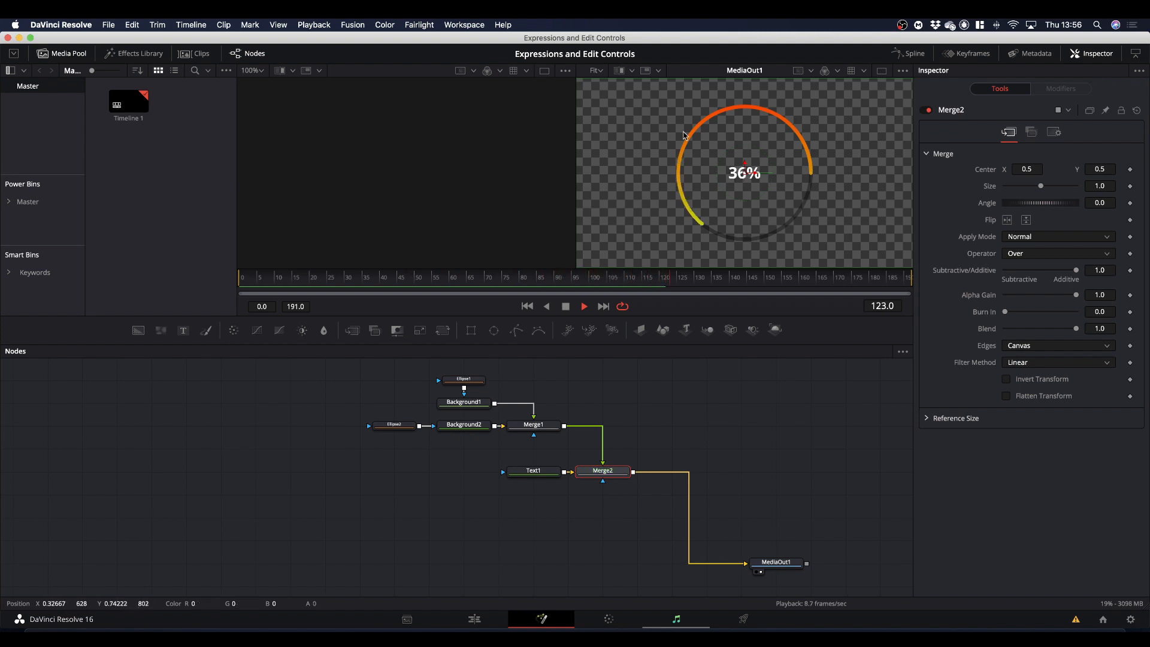
{"action": "key", "text": "space"}
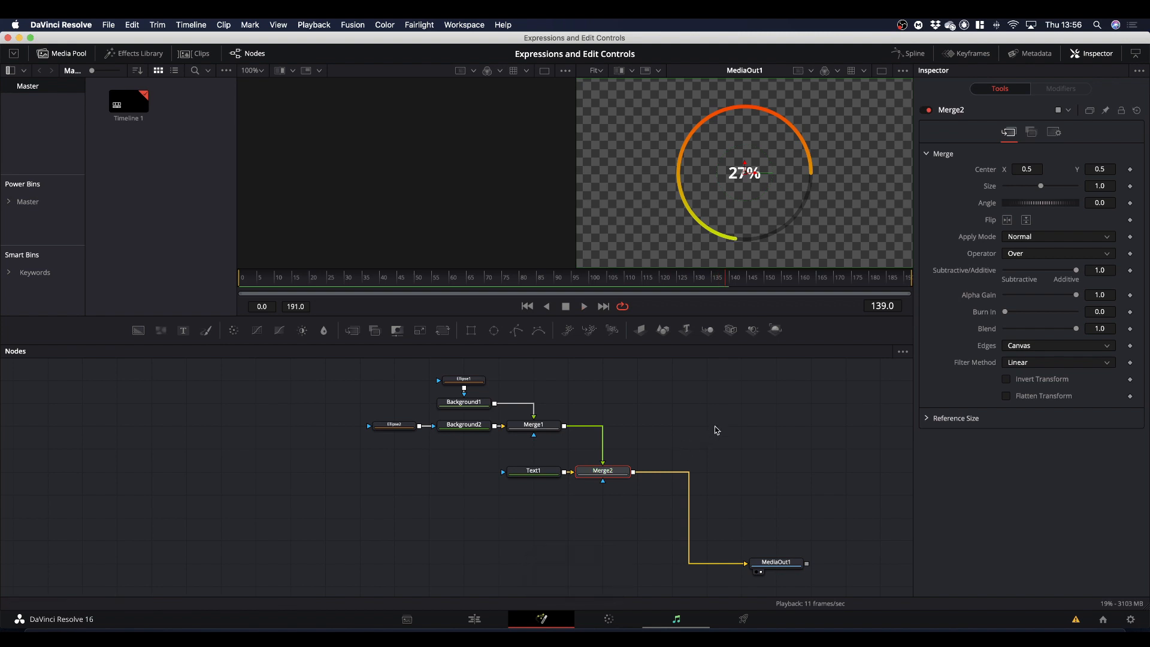
Reduce the Width of the Ellipse1 mask to 0.22 so the ring fits more closely around the counter text.
{"action": "left_click", "coordinate": [464, 379]}
{"action": "left_click", "coordinate": [527, 476]}
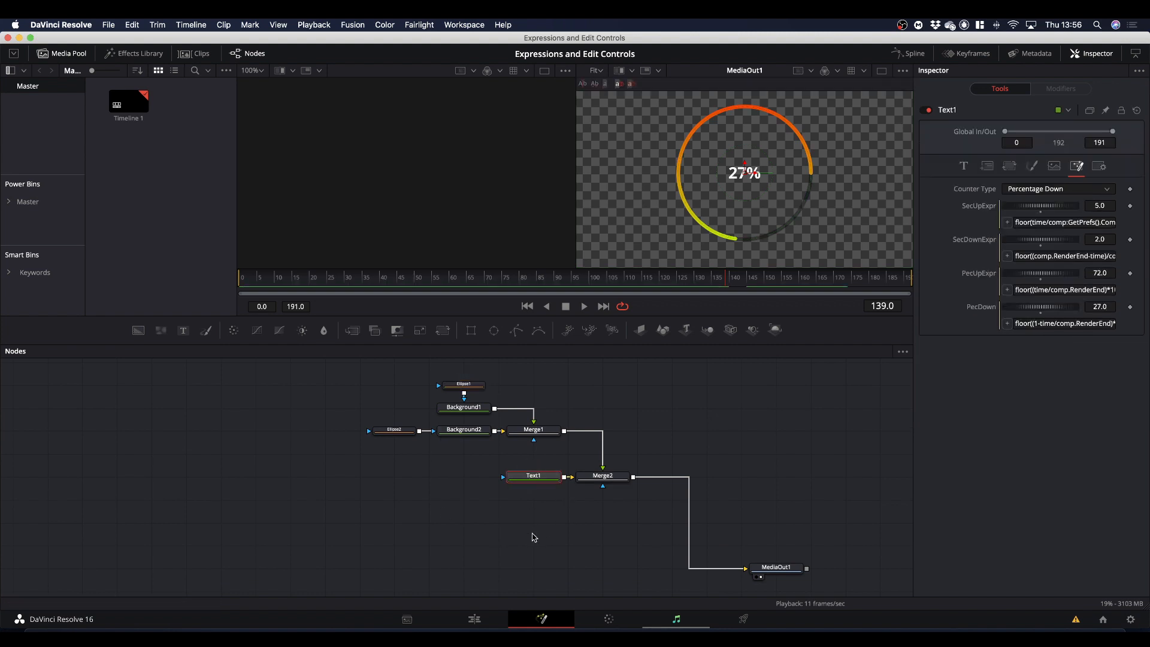
{"action": "left_click", "coordinate": [463, 385]}
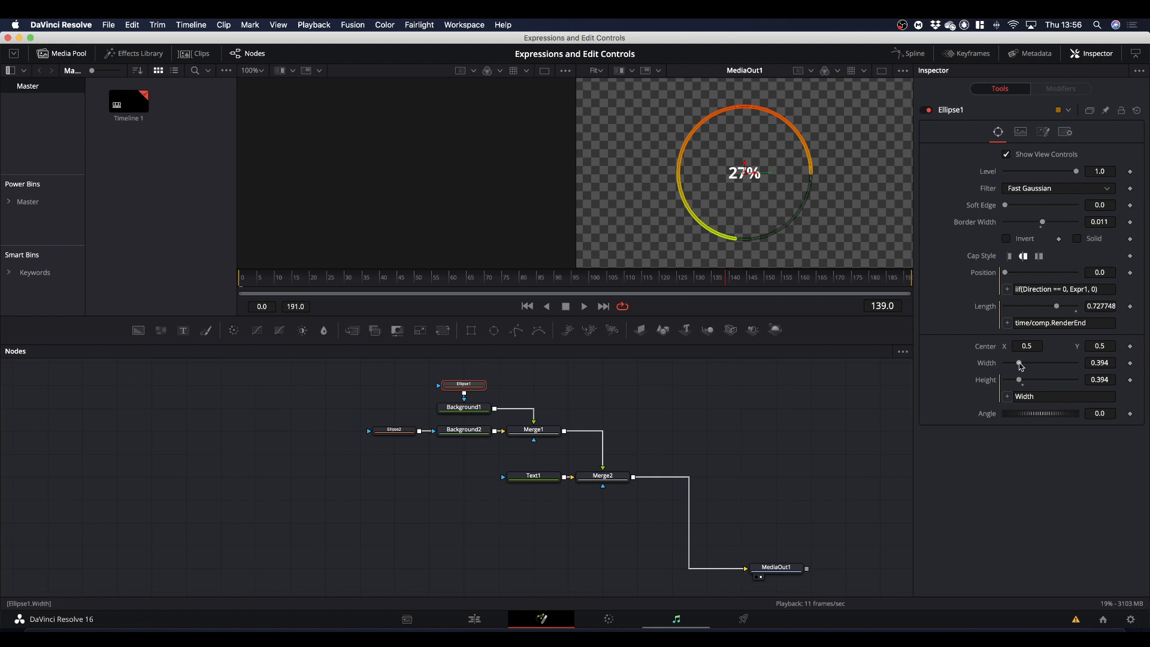
{"action": "left_click_drag", "start_coordinate": [1020, 366], "coordinate": [1013, 364]}
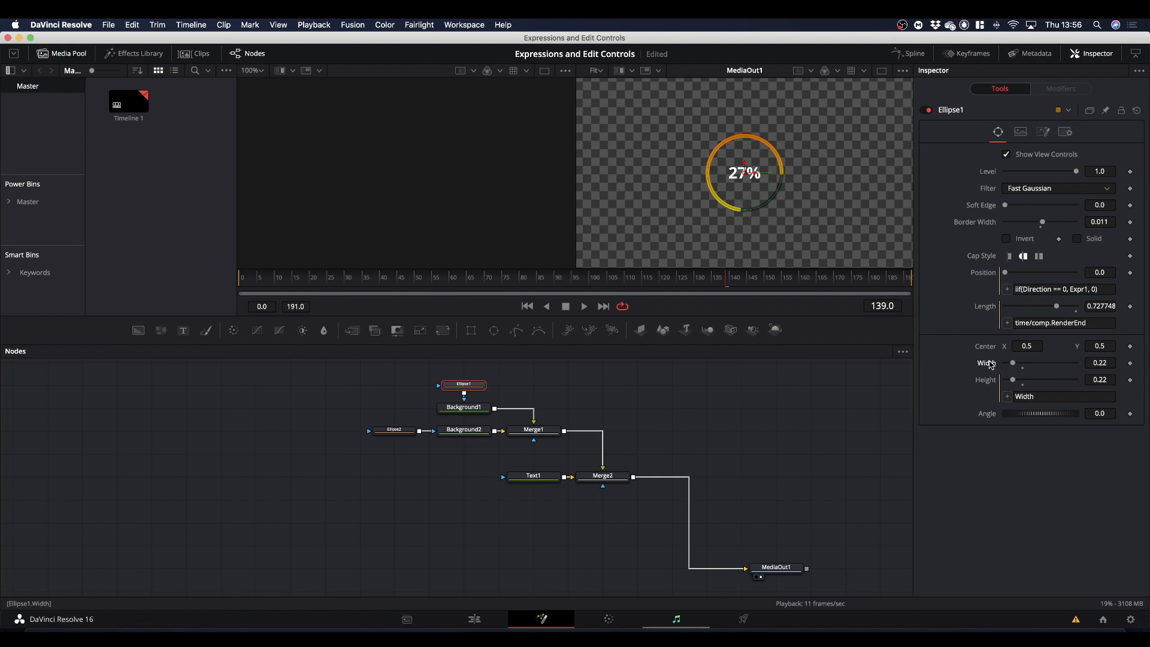
Increase Text1's text Size to 0.1299 and play the composition to check the counter inside the ring.
{"action": "left_click", "coordinate": [535, 483]}
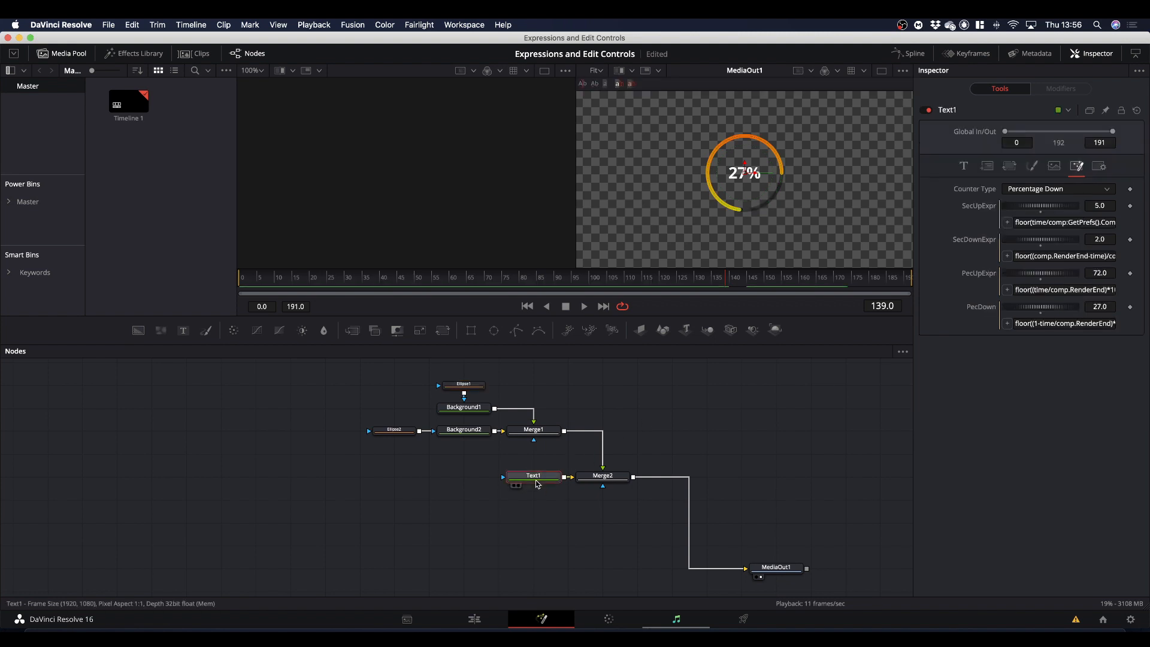
{"action": "left_click", "coordinate": [964, 170]}
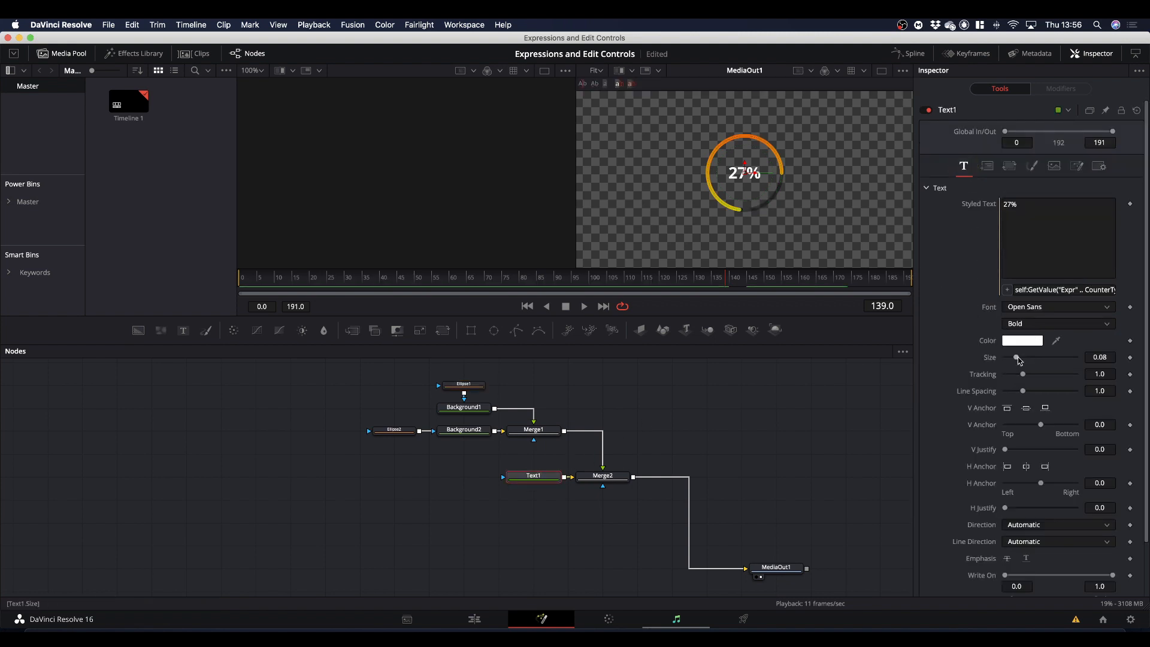
{"action": "left_click_drag", "start_coordinate": [1017, 360], "coordinate": [1023, 360]}
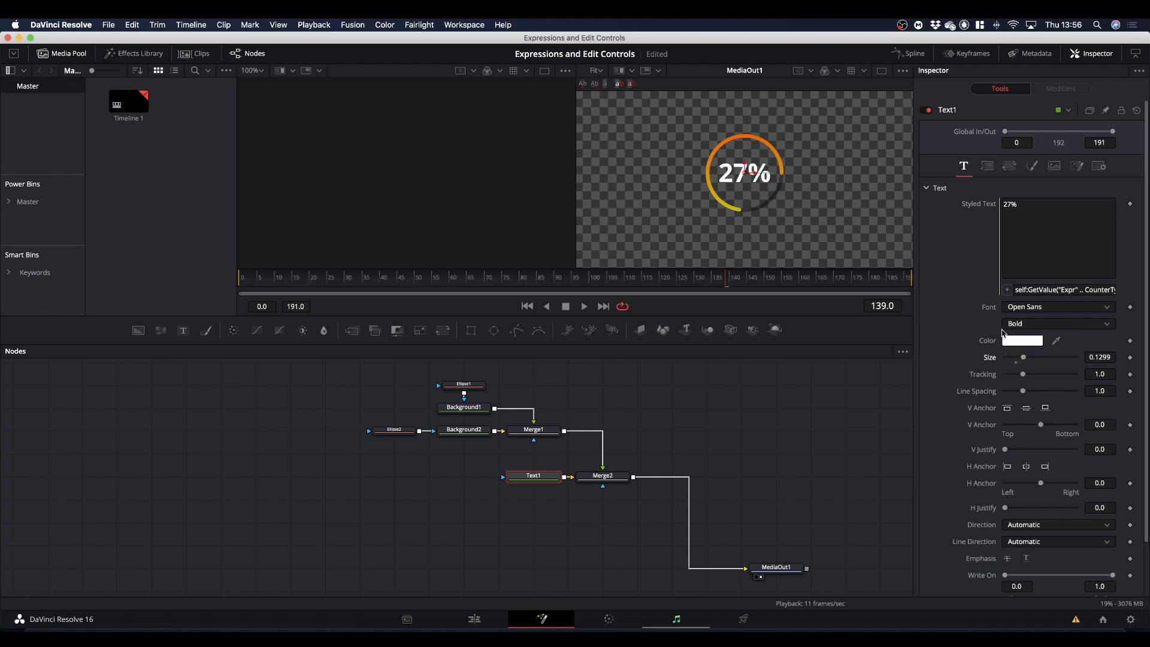
{"action": "key", "text": "space"}
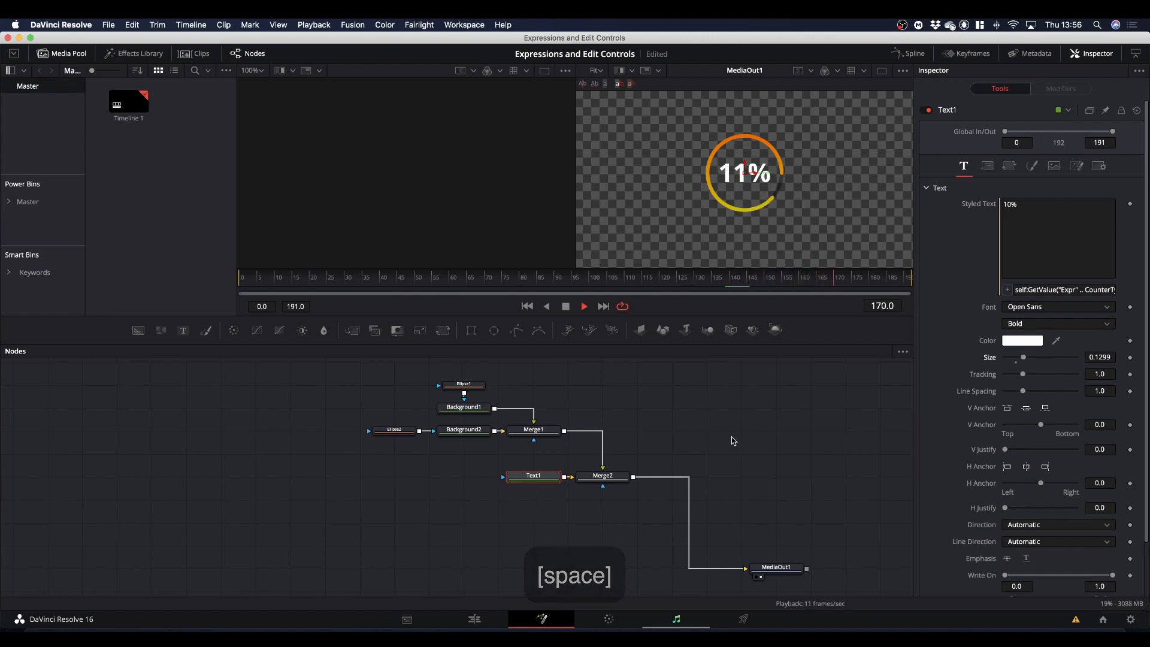
{"action": "key", "text": "space"}
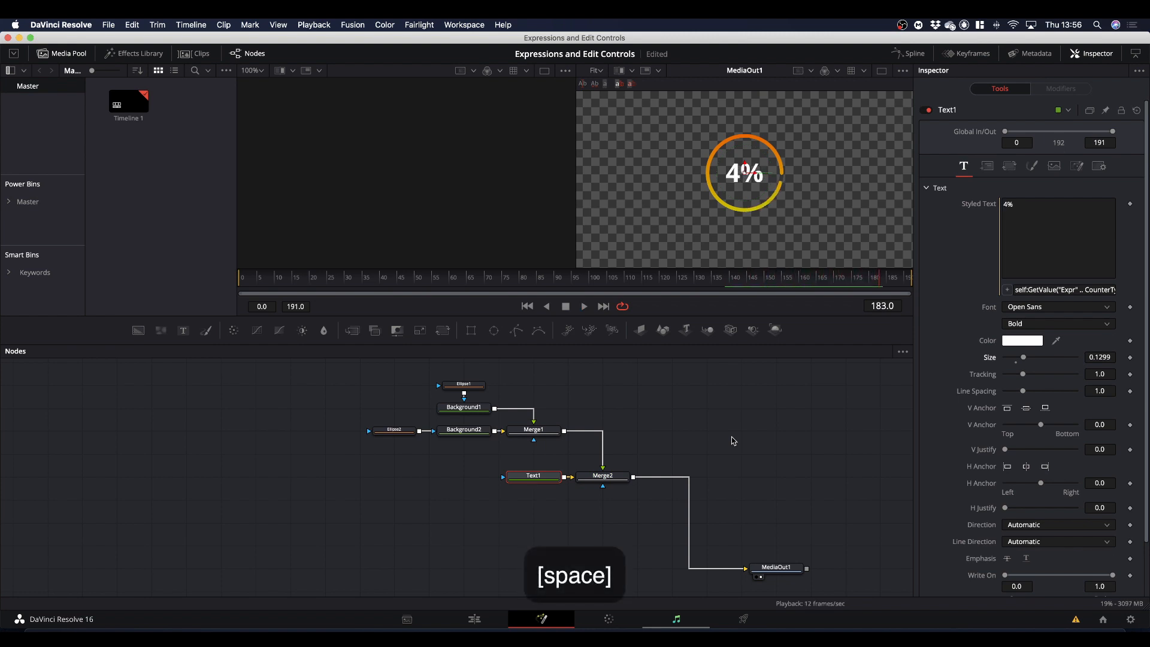
Move the MediaOut1 node up in line with Merge2 to tidy the node graph.
{"action": "left_click_drag", "start_coordinate": [783, 572], "coordinate": [714, 480]}
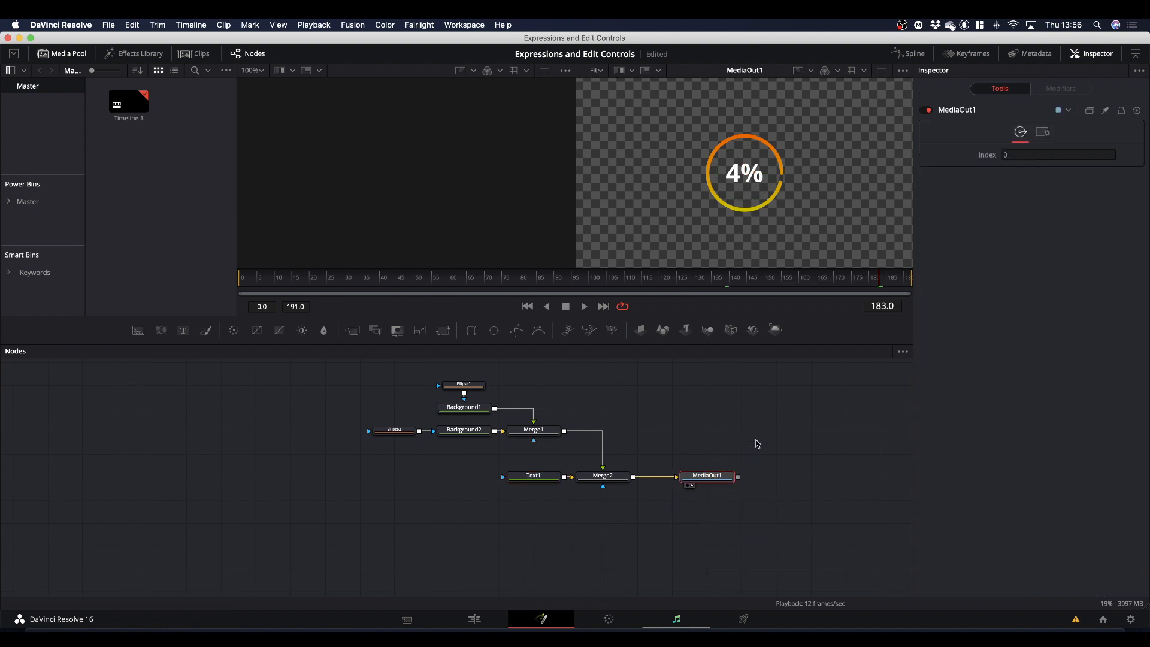
{"action": "scroll", "coordinate": [596, 397], "scroll_direction": "up", "scroll_amount": 2}
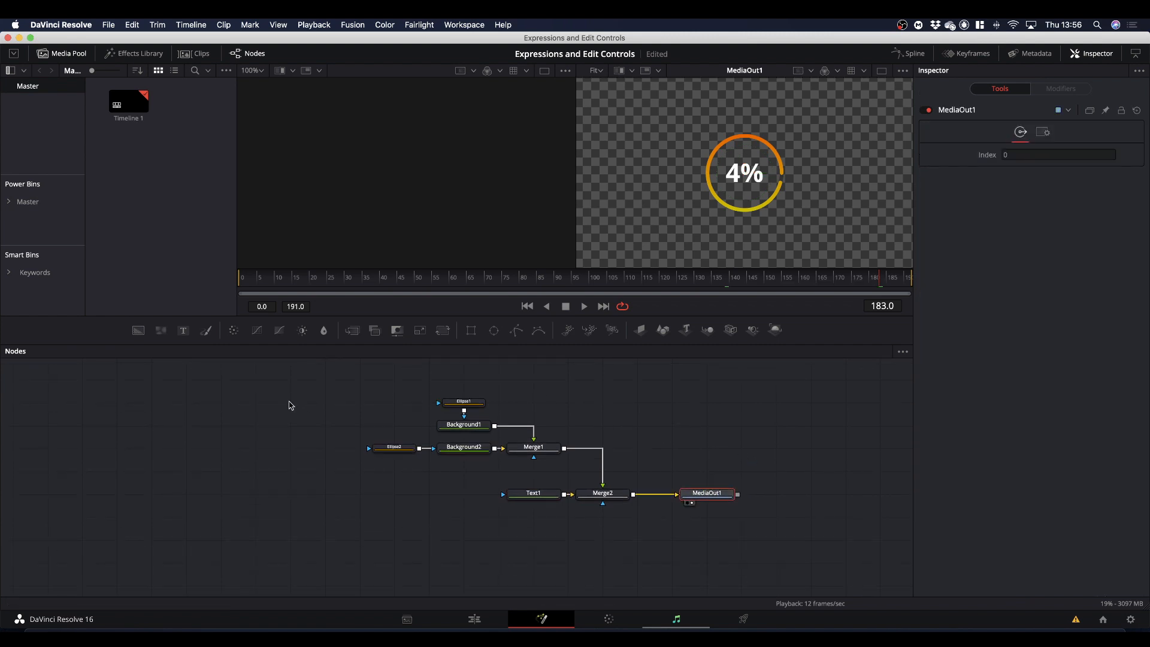
{"action": "left_click_drag", "start_coordinate": [288, 399], "coordinate": [582, 526]}
{"action": "left_click", "coordinate": [742, 486]}
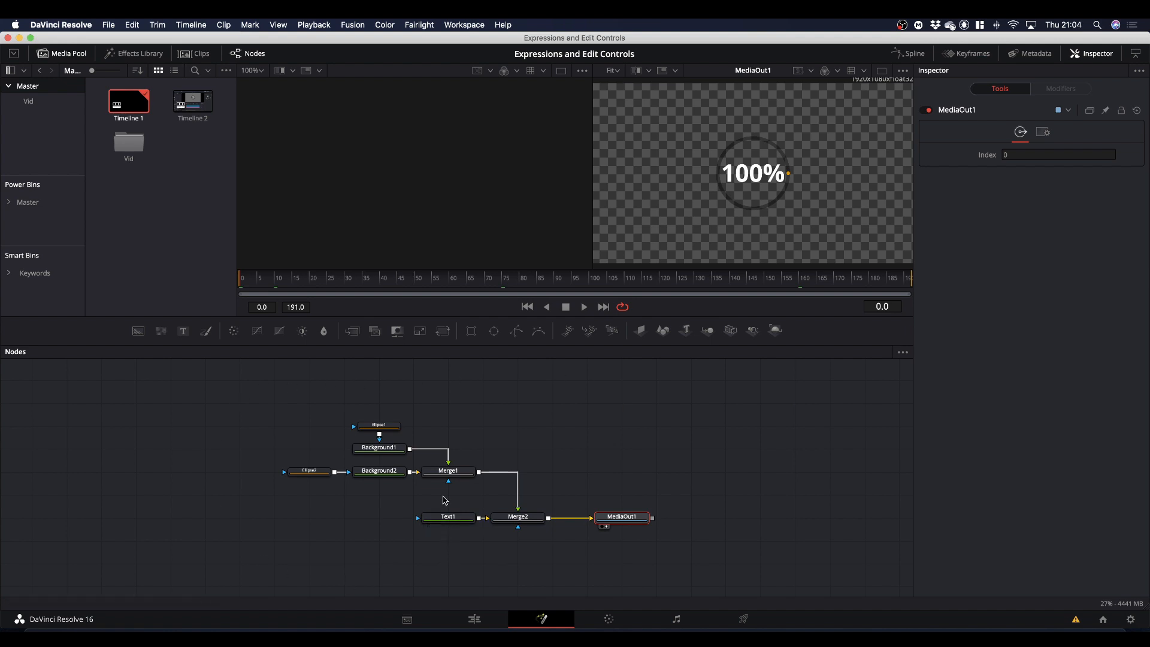
Select Text1 first, Ellipse1 second, the remaining ellipse, background and Merge1 nodes, and finally Merge2 and MediaOut1.
{"action": "mouse_move", "coordinate": [396, 432]}
{"action": "left_click", "coordinate": [446, 516]}
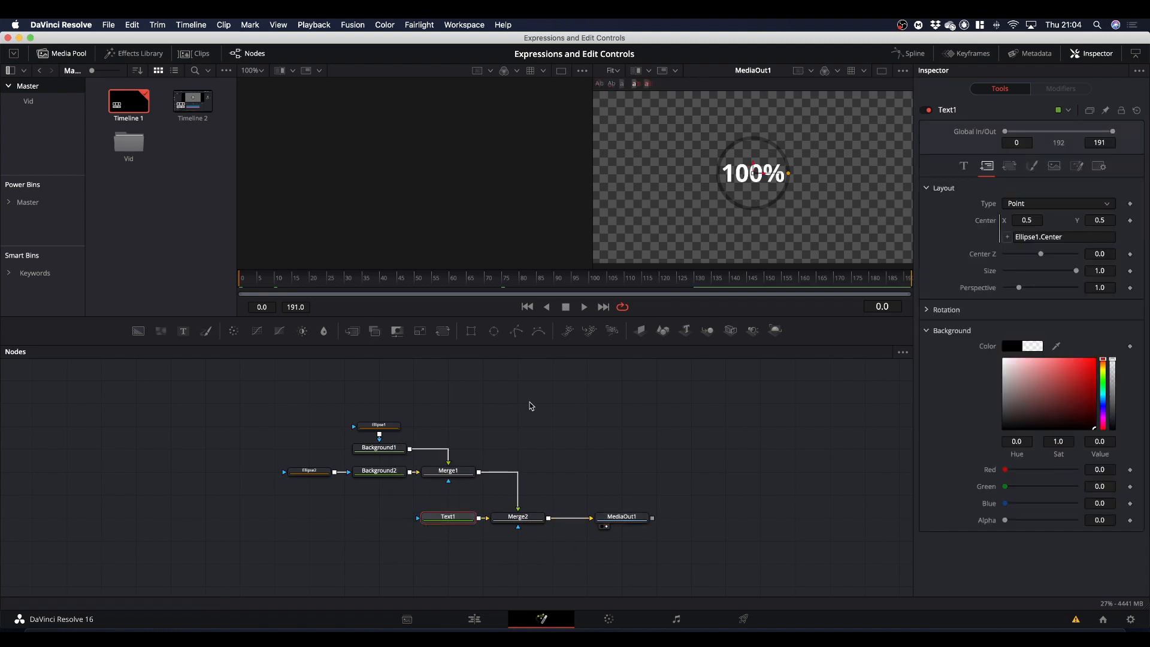
{"action": "key", "text": "super"}
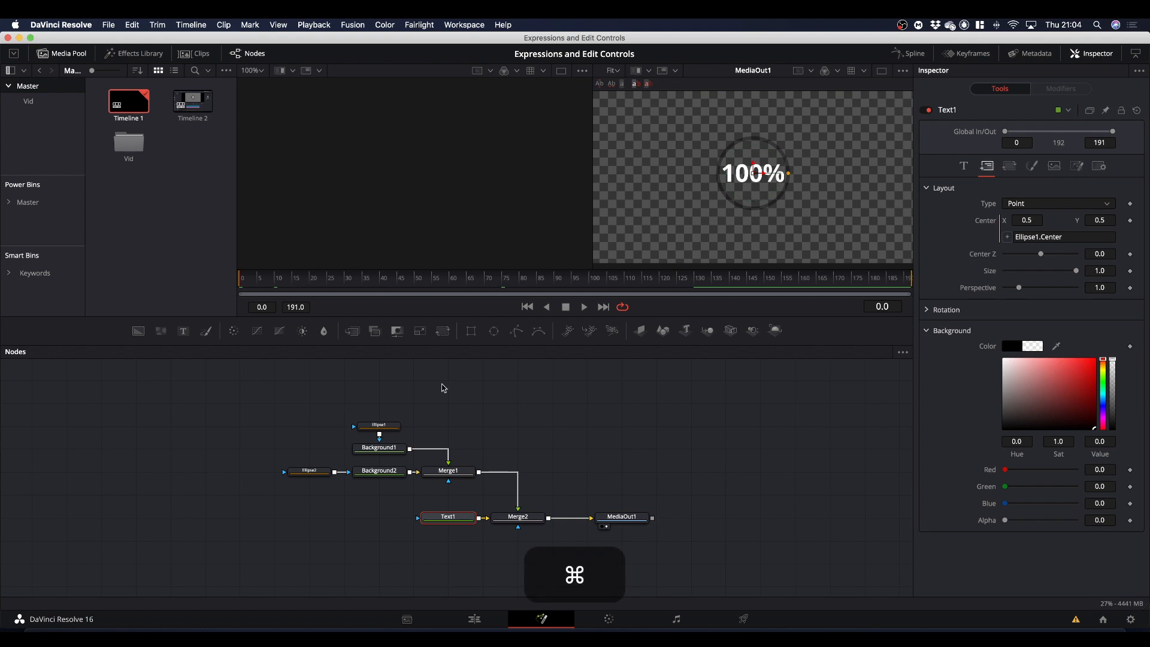
{"action": "left_click", "coordinate": [384, 426], "text": "super"}
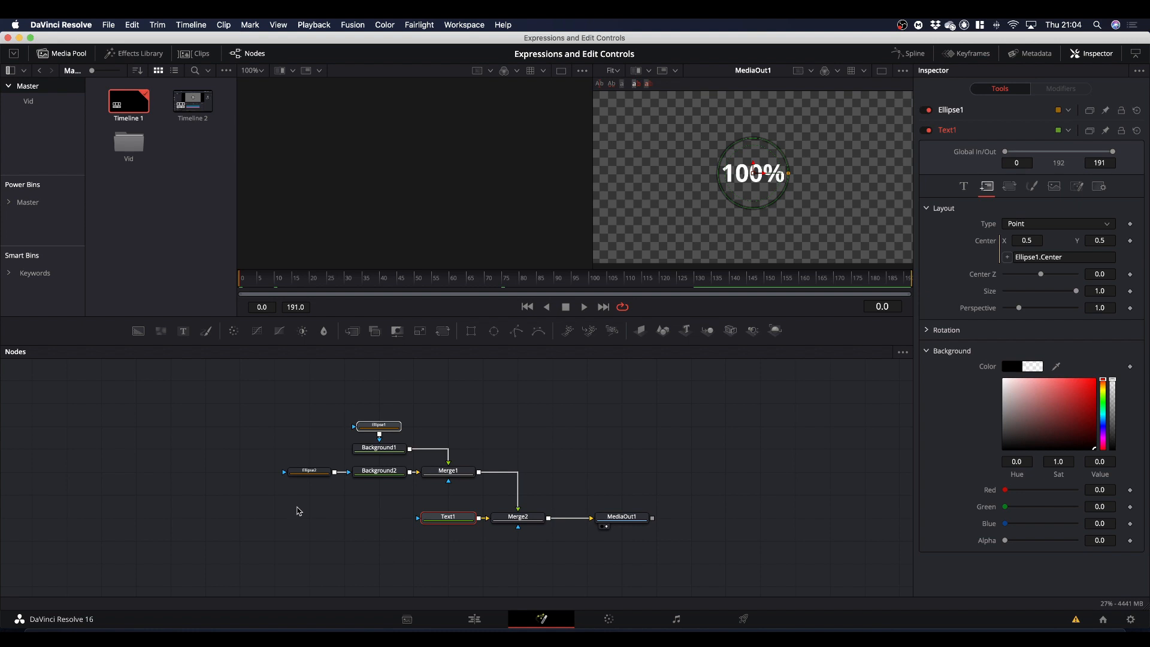
{"action": "left_click_drag", "start_coordinate": [299, 506], "coordinate": [432, 455]}
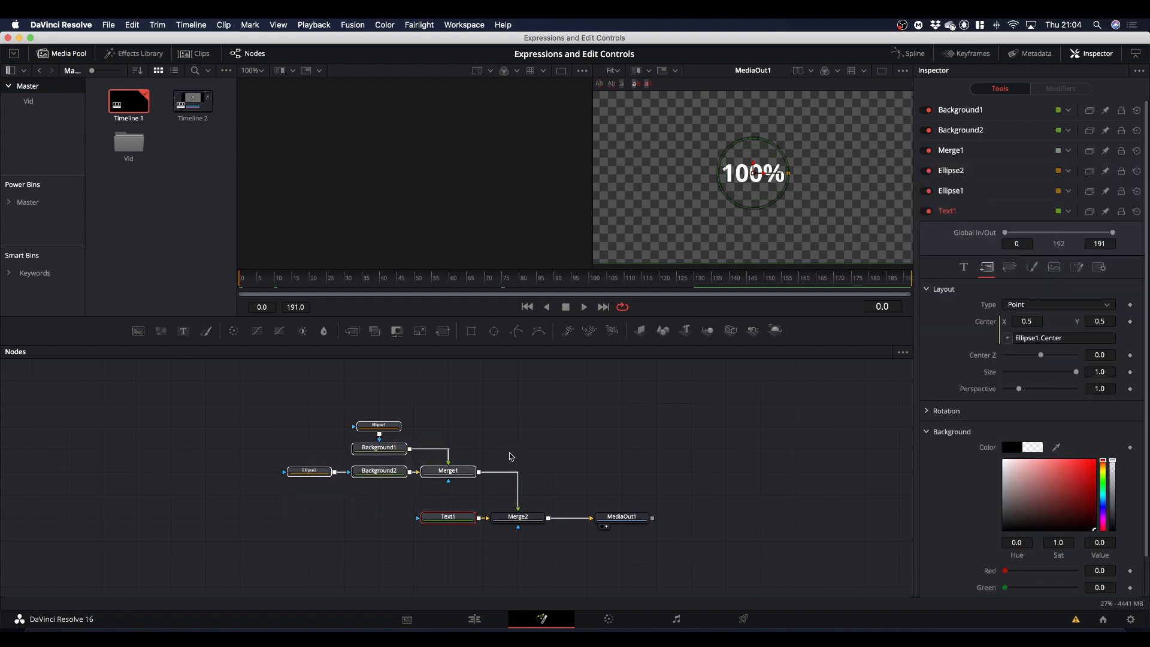
{"action": "left_click", "coordinate": [519, 515], "text": "super"}
{"action": "left_click", "coordinate": [621, 517], "text": "super"}
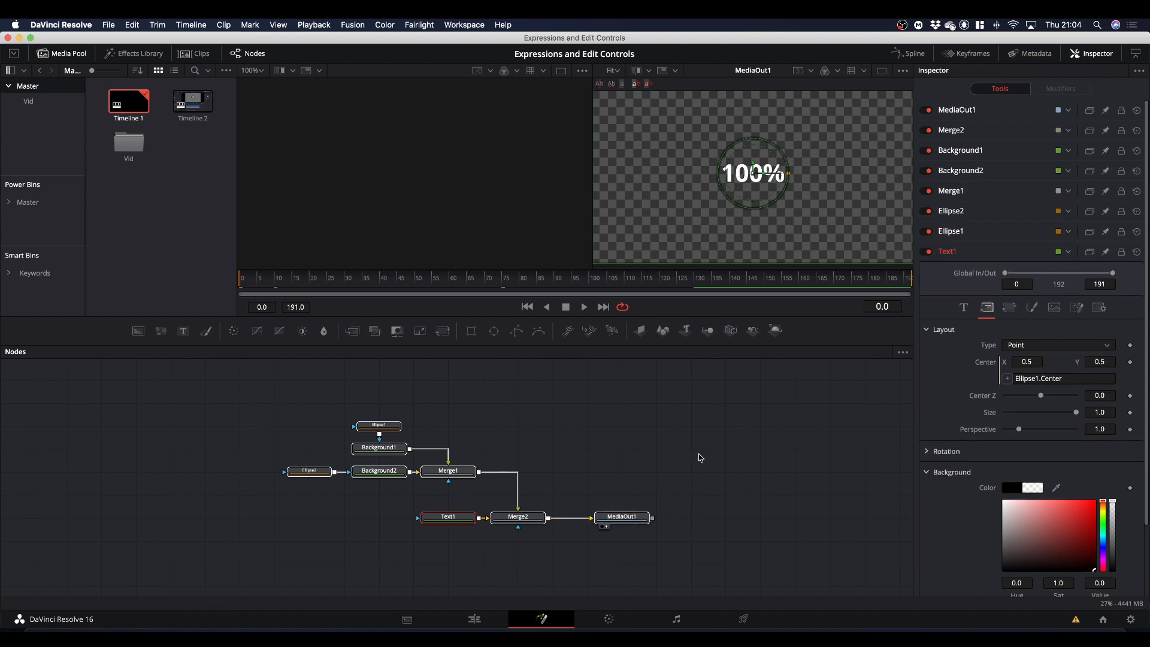
Create a macro from the selected nodes and name it MultiControl.
{"action": "right_click", "coordinate": [618, 522]}
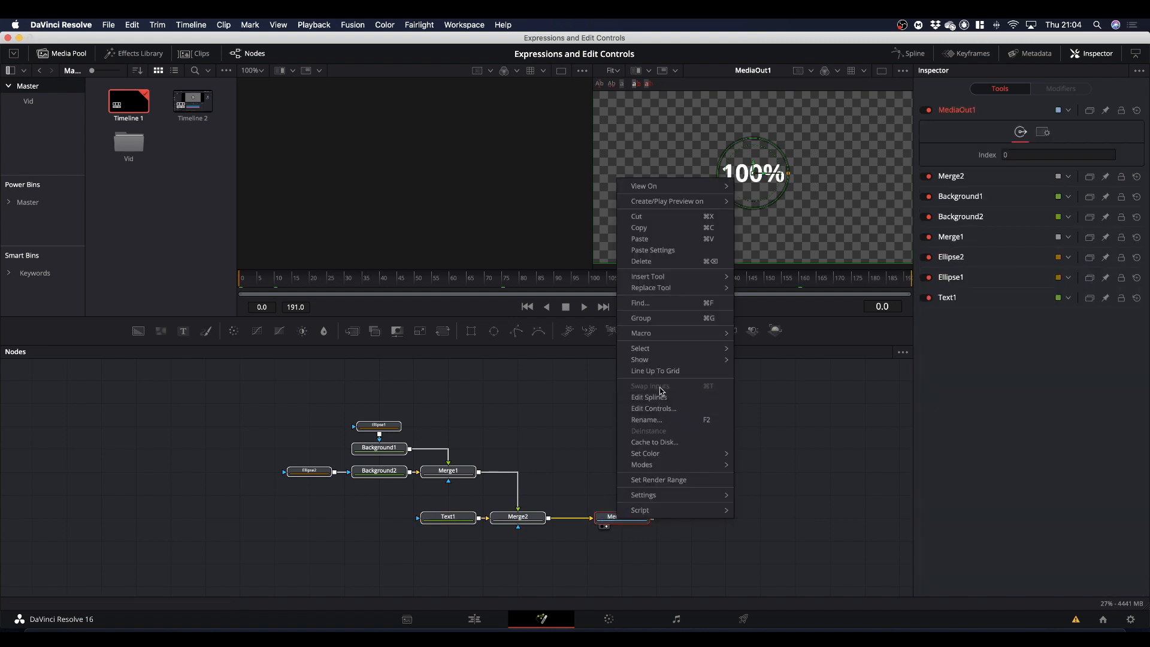
{"action": "mouse_move", "coordinate": [666, 349]}
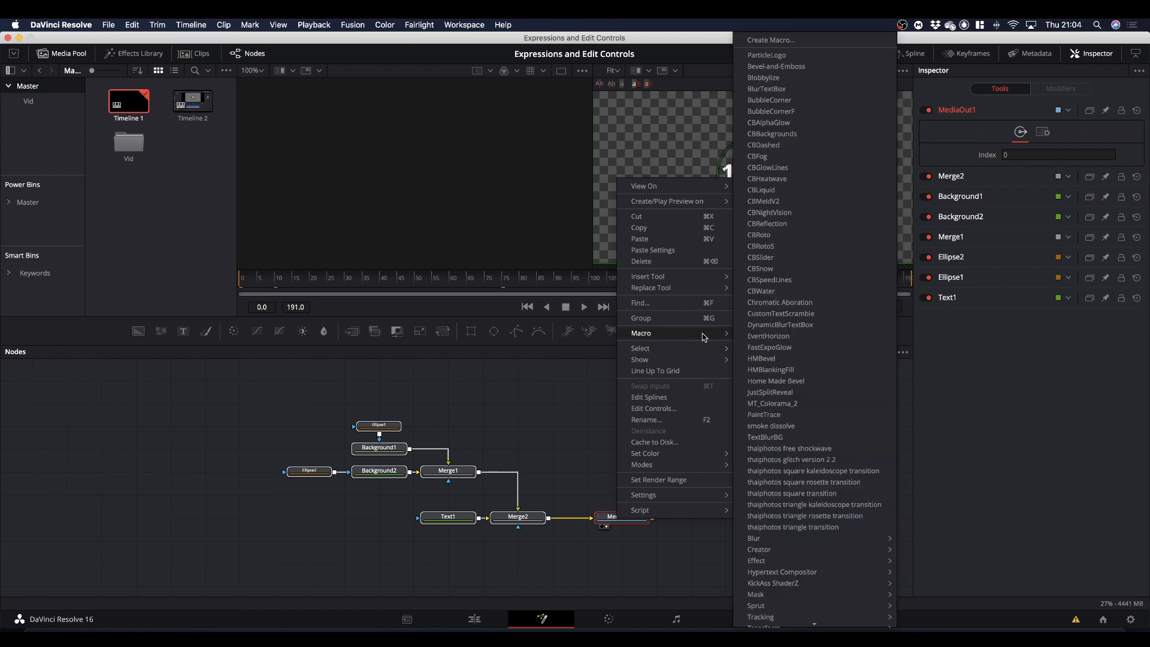
{"action": "left_click", "coordinate": [791, 42]}
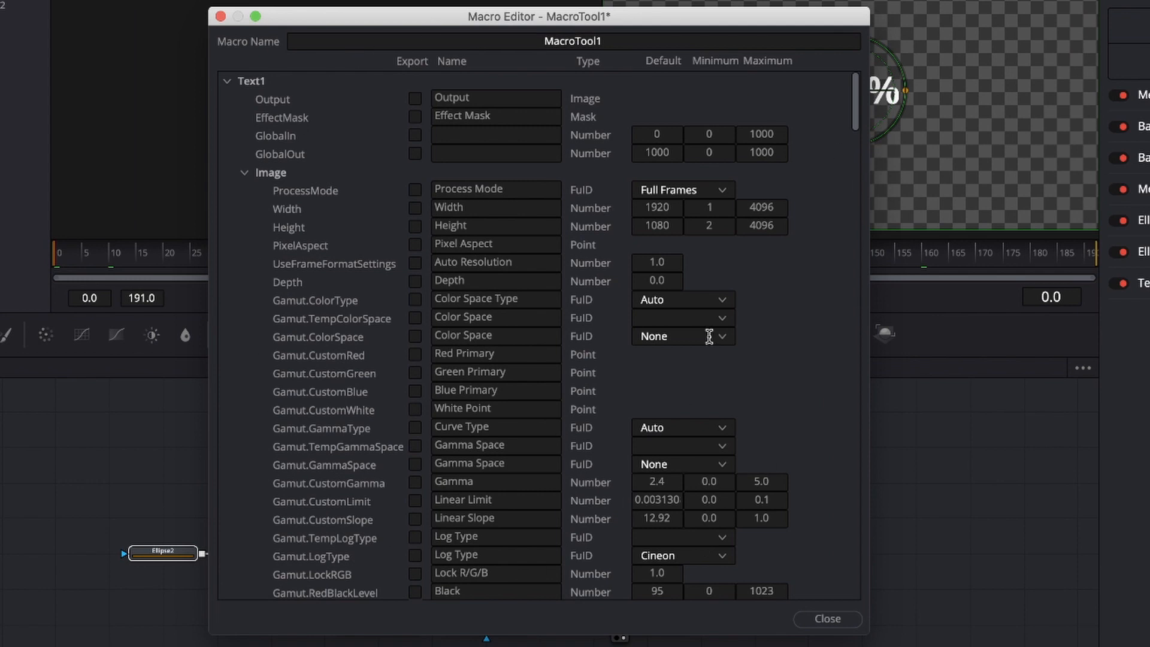
{"action": "left_click", "coordinate": [611, 40]}
{"action": "left_click", "coordinate": [477, 42]}
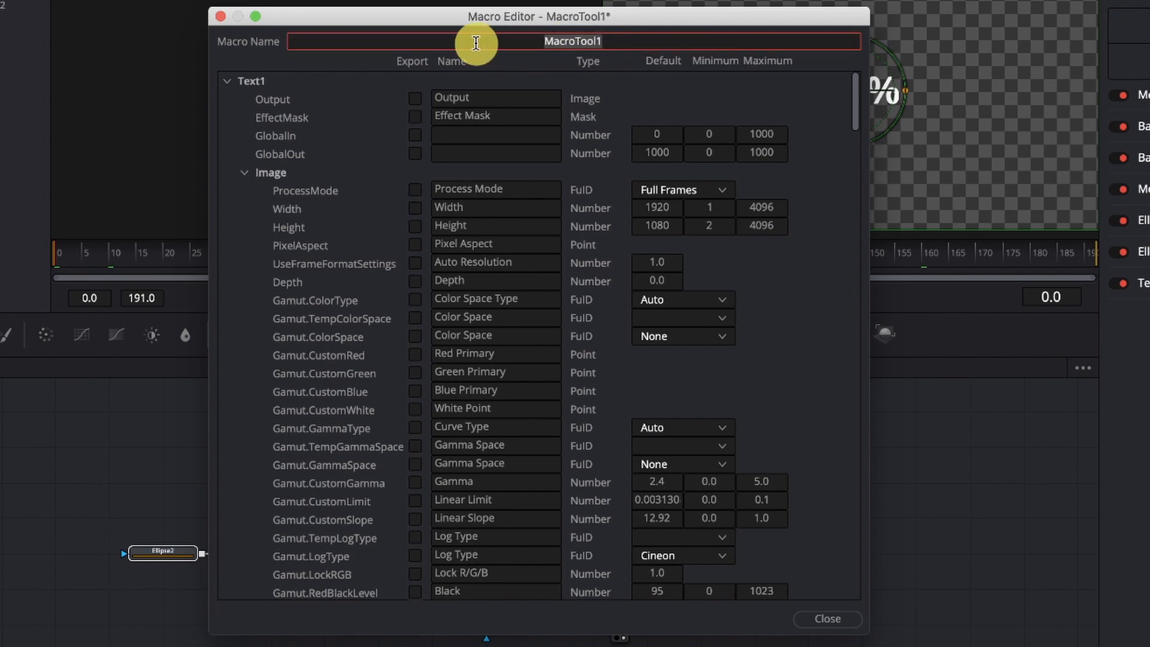
{"action": "type", "text": "Mu"}
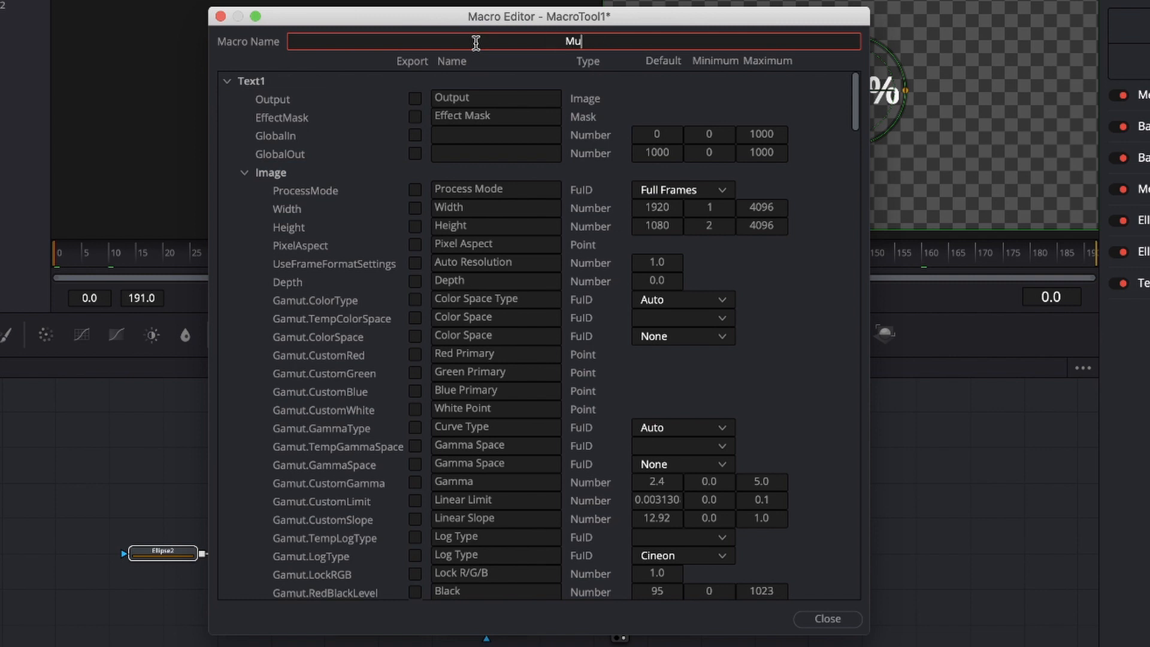
{"action": "type", "text": "ltiControl"}
{"action": "left_click", "coordinate": [305, 153]}
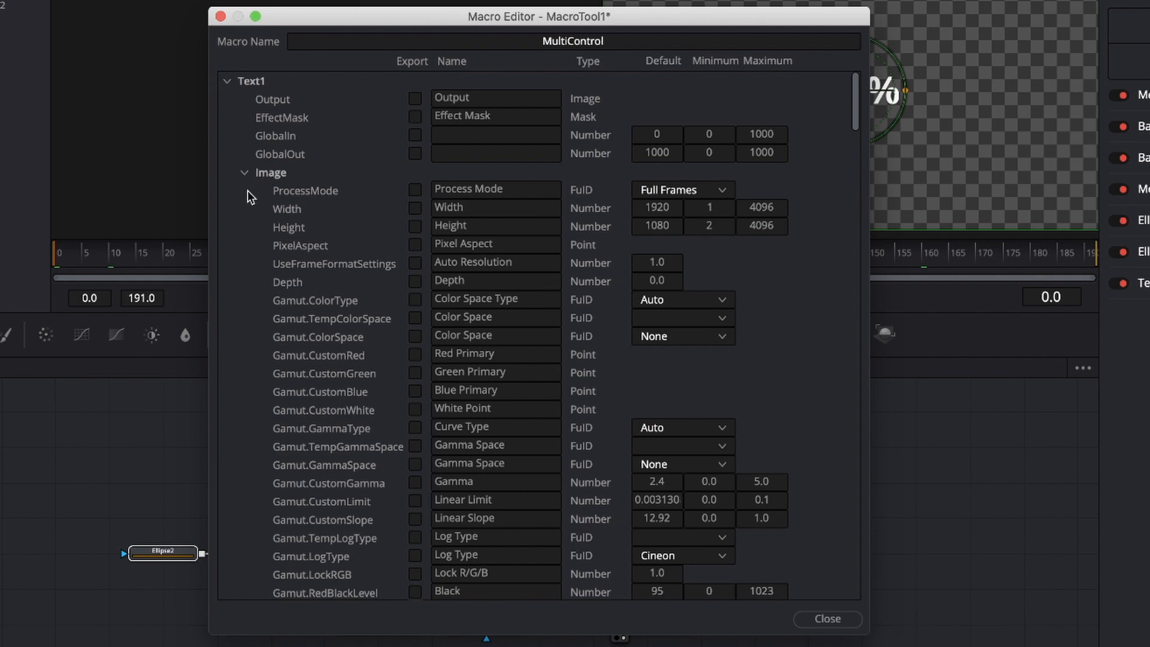
Export Text1's Font, Style, text colour channels and Tracking parameters from the macro's Text group.
{"action": "left_click", "coordinate": [243, 173]}
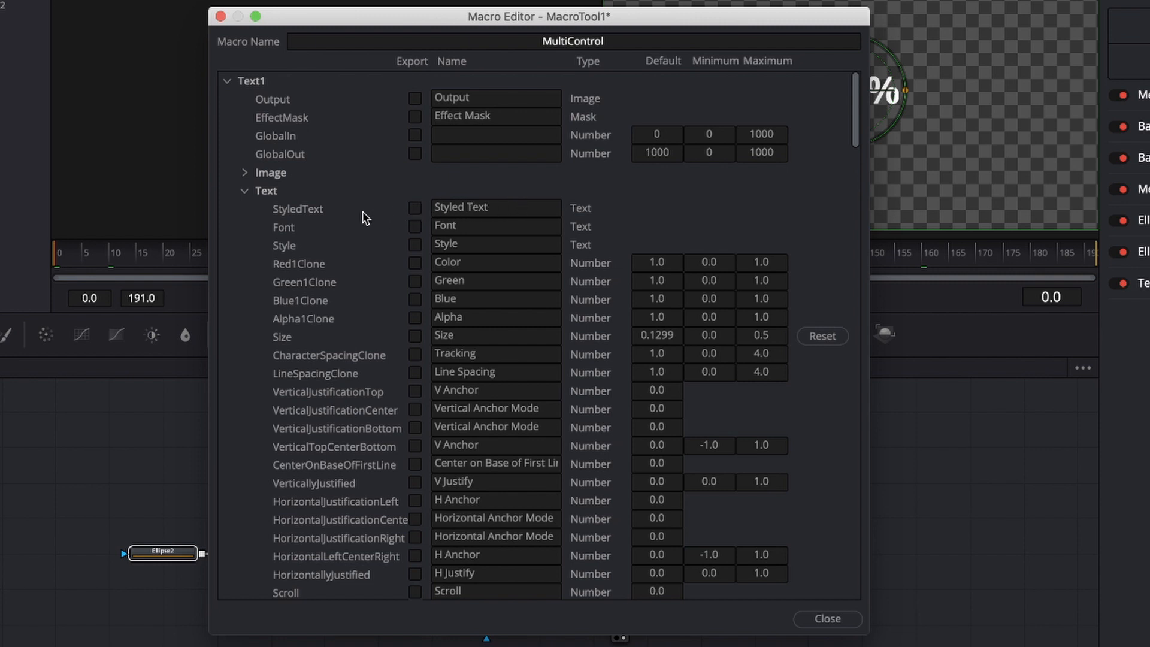
{"action": "left_click", "coordinate": [414, 227]}
{"action": "left_click", "coordinate": [415, 244]}
{"action": "left_click", "coordinate": [415, 263]}
{"action": "left_click", "coordinate": [415, 299]}
{"action": "left_click", "coordinate": [415, 355]}
Collapse Text1's other parameter groups and export its Counter Type user control.
{"action": "left_click", "coordinate": [245, 192]}
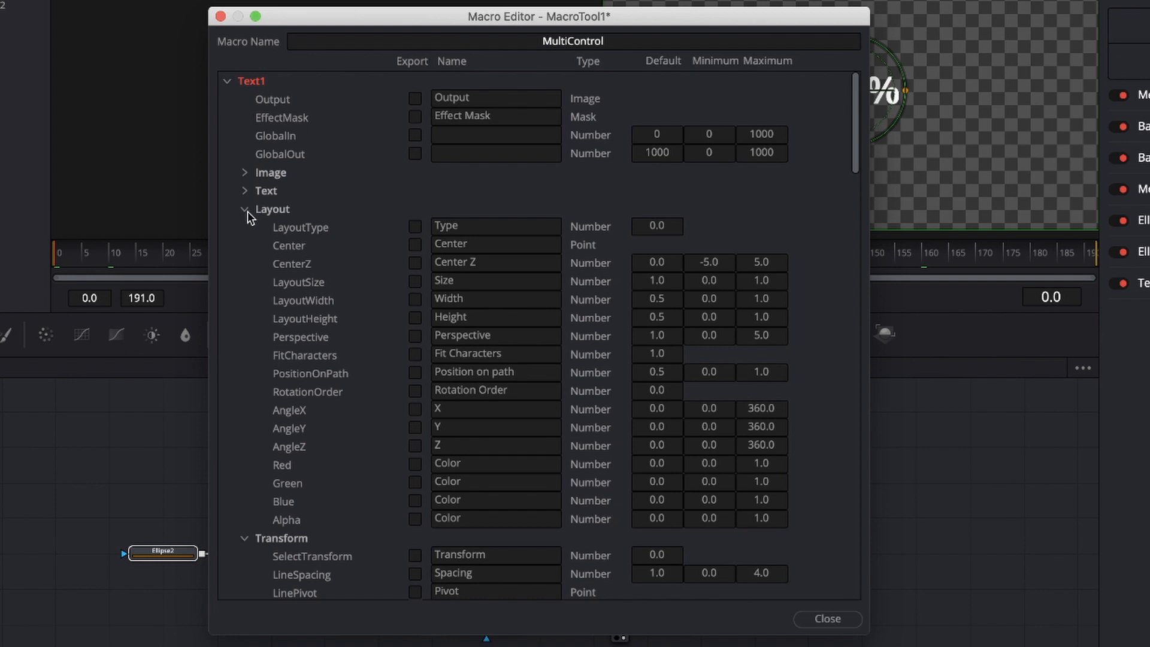
{"action": "left_click", "coordinate": [246, 211]}
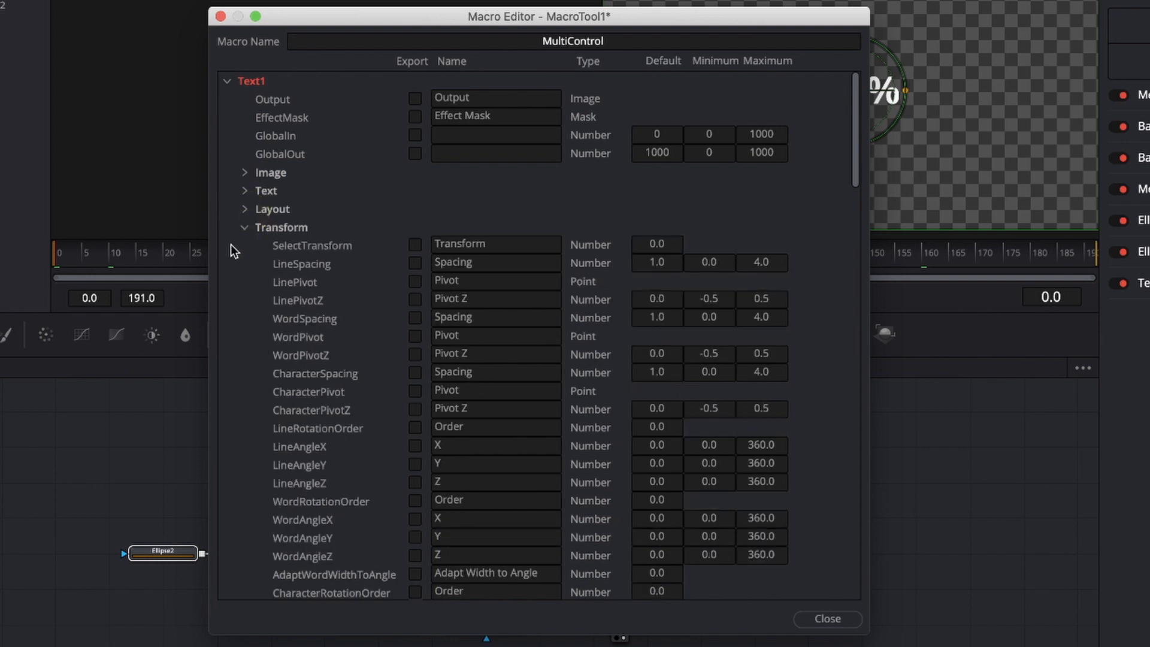
{"action": "left_click", "coordinate": [245, 228]}
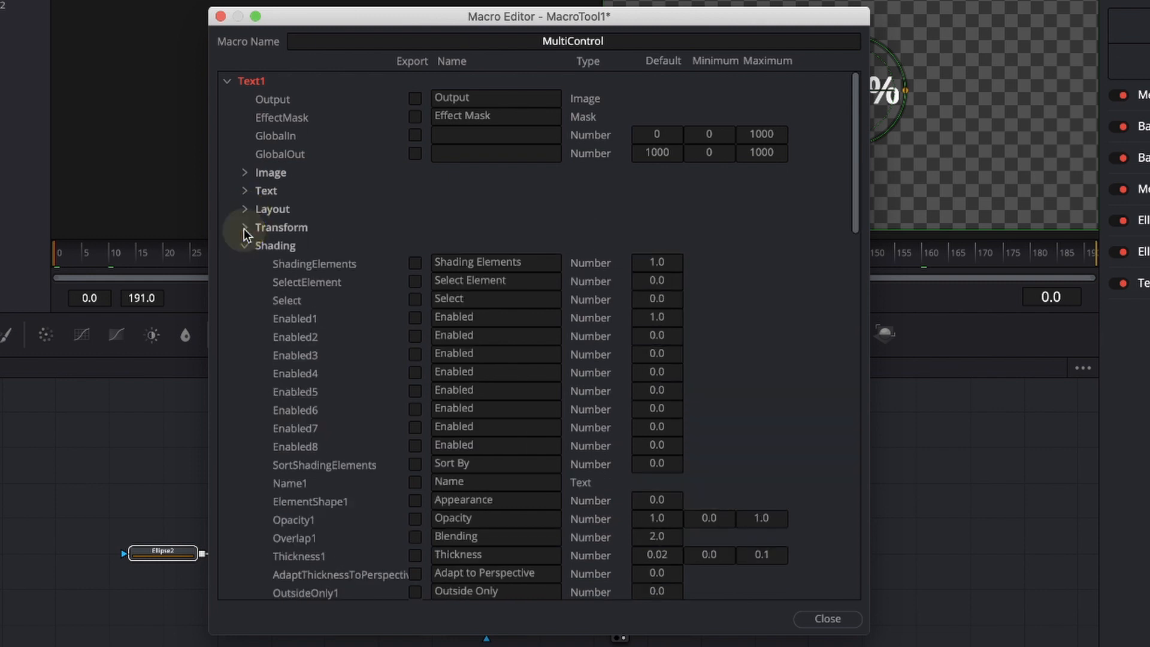
{"action": "left_click", "coordinate": [245, 246]}
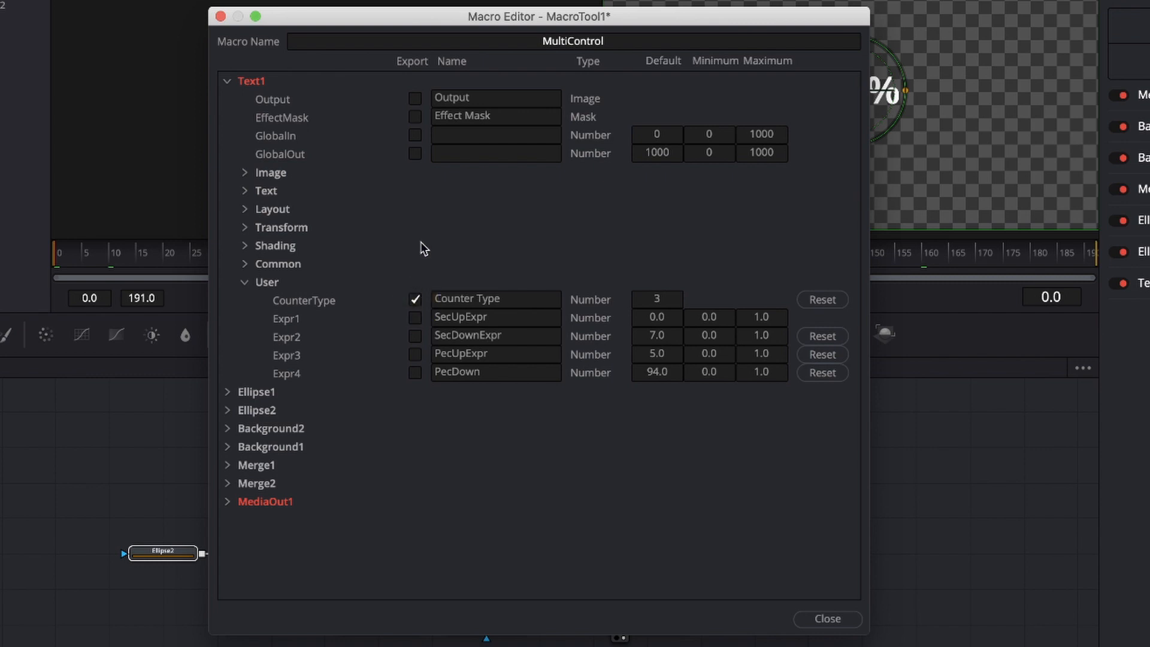
{"action": "left_click", "coordinate": [228, 81]}
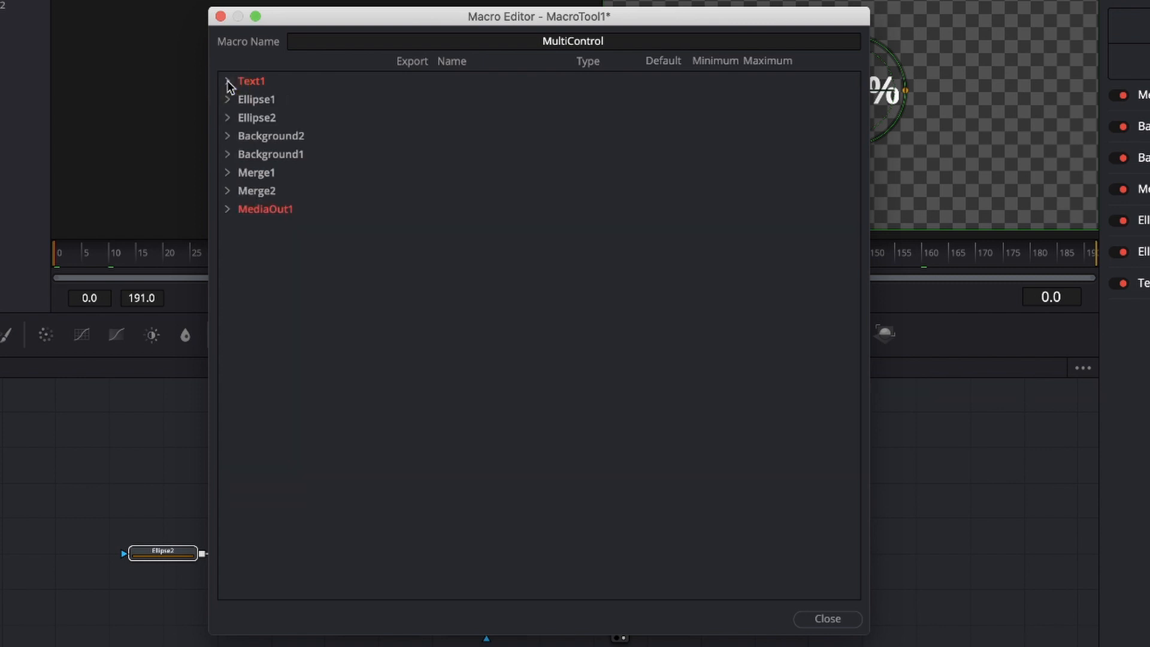
Export Ellipse1's Border Width, Width and Direction controls, renaming Width to Circle Size.
{"action": "left_click", "coordinate": [228, 100]}
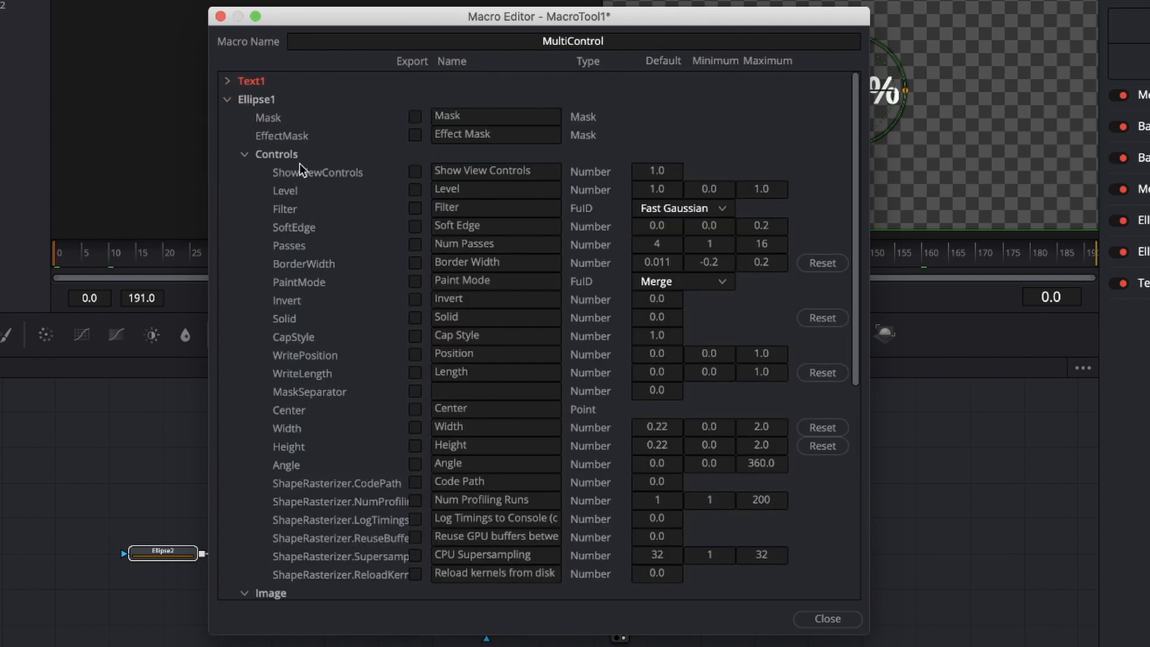
{"action": "left_click", "coordinate": [415, 264]}
{"action": "left_click", "coordinate": [415, 429]}
{"action": "double_click", "coordinate": [458, 427]}
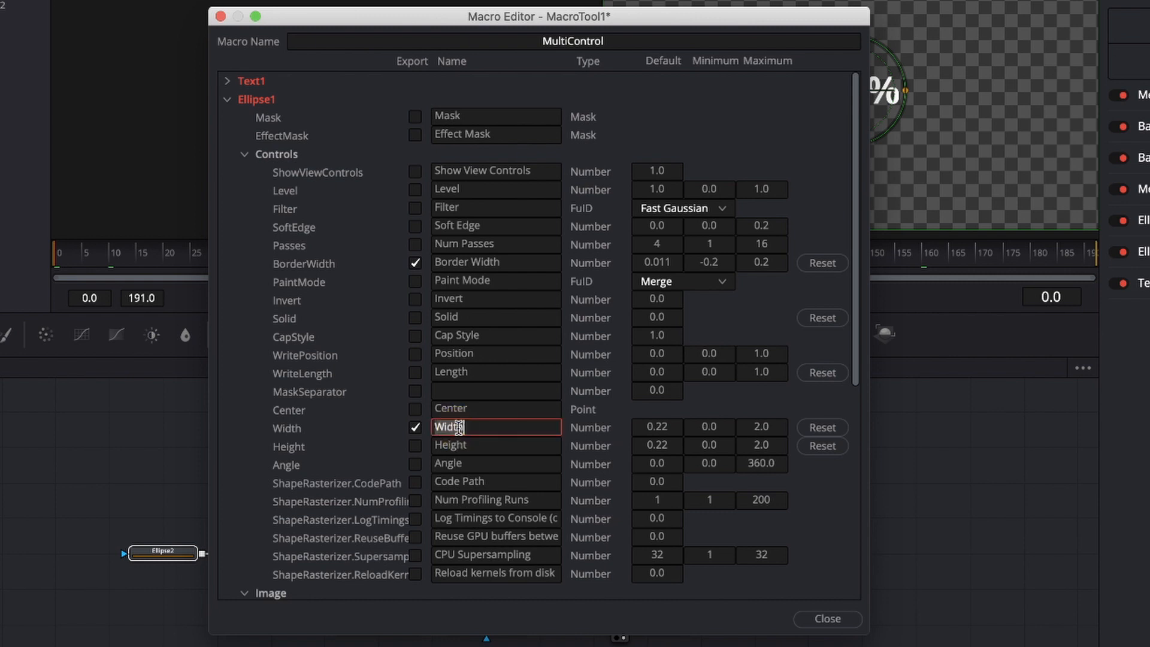
{"action": "type", "text": "Circle Size"}
{"action": "left_click", "coordinate": [244, 155]}
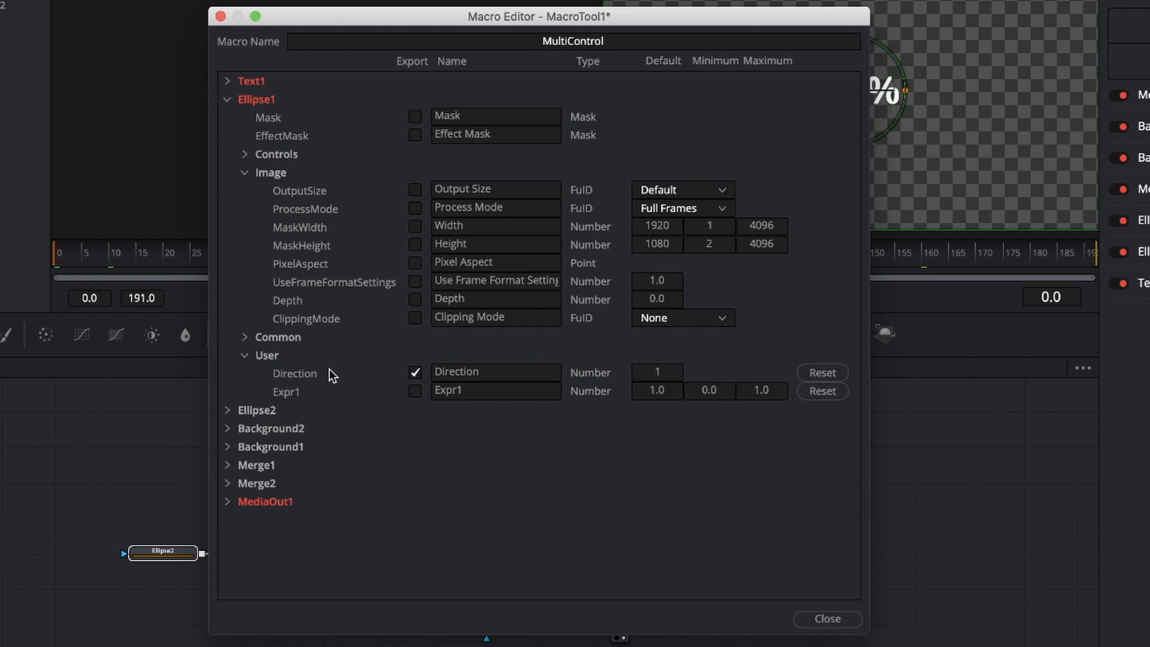
{"action": "left_click", "coordinate": [227, 100]}
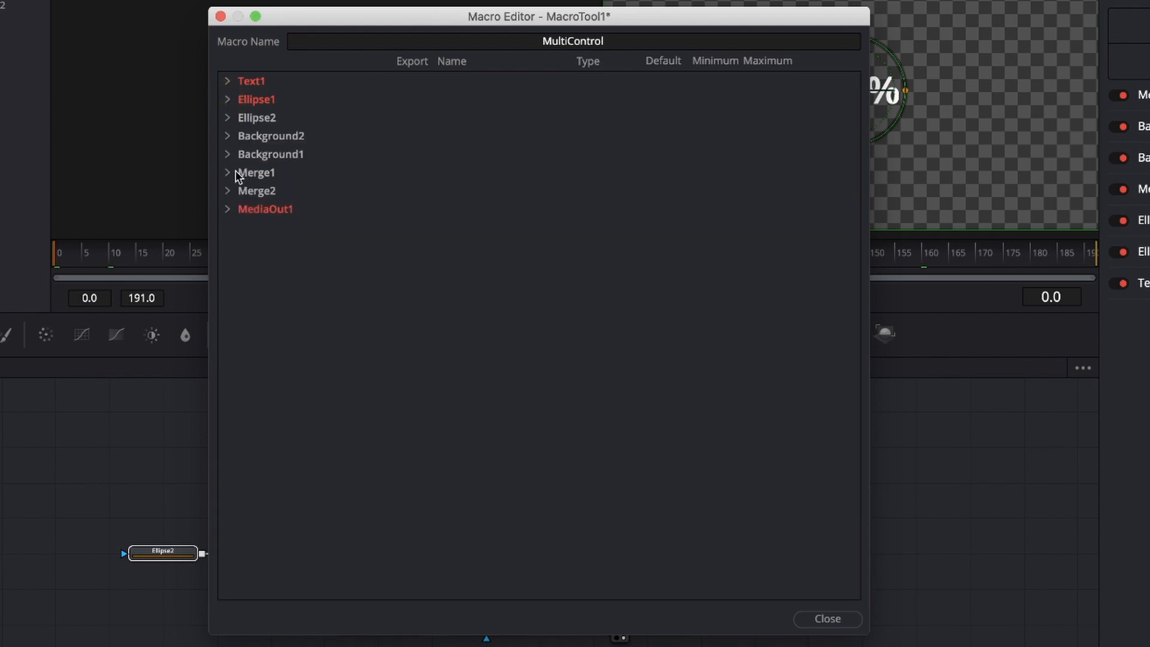
Close the macro editor, agree to save the changes, and browse to Macintosh HD/Library/Application Support as the save location.
{"action": "left_click", "coordinate": [829, 621]}
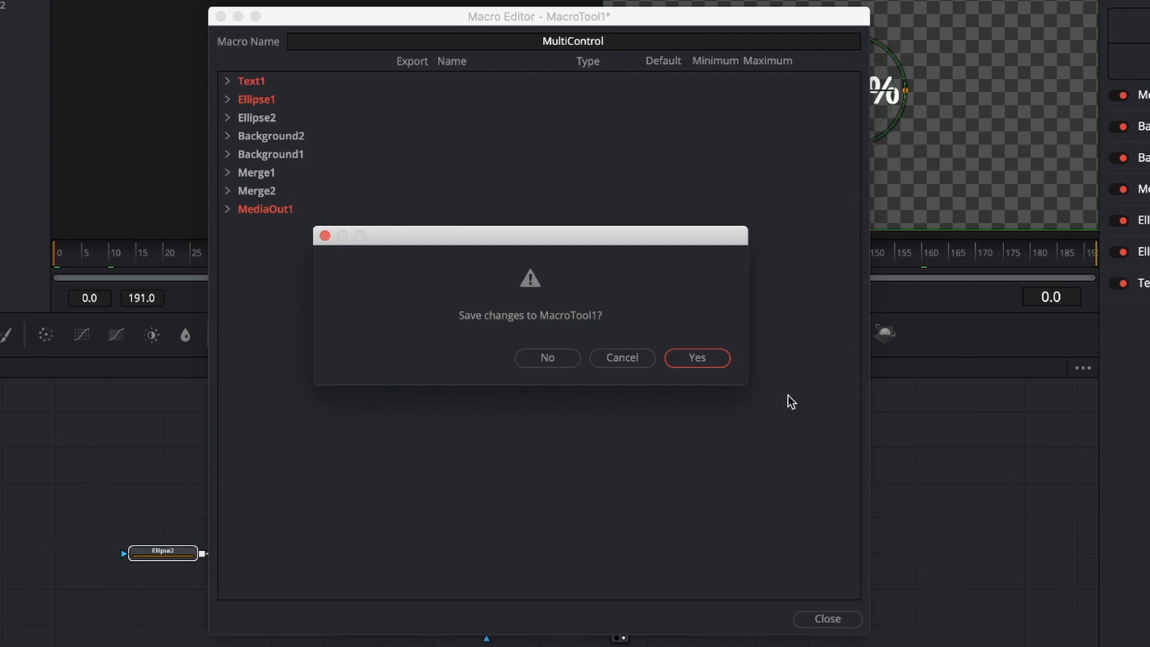
{"action": "left_click", "coordinate": [702, 358]}
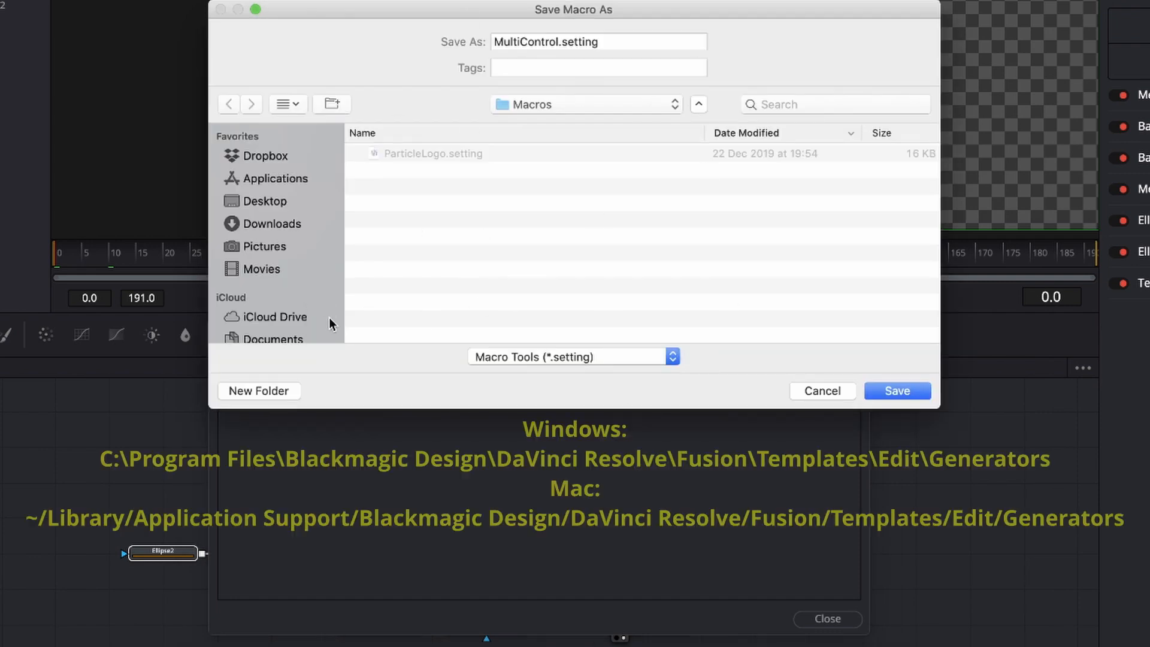
{"action": "scroll", "coordinate": [298, 283], "scroll_direction": "down", "scroll_amount": 3}
{"action": "scroll", "coordinate": [298, 285], "scroll_direction": "down", "scroll_amount": 3}
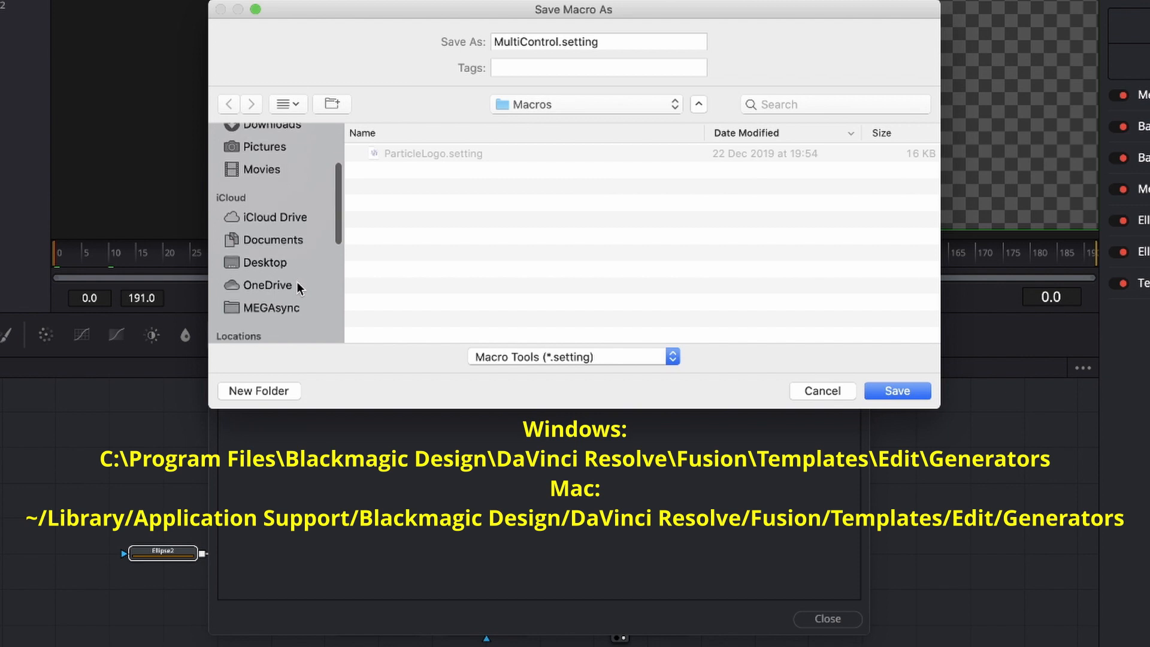
{"action": "scroll", "coordinate": [296, 282], "scroll_direction": "down", "scroll_amount": 3}
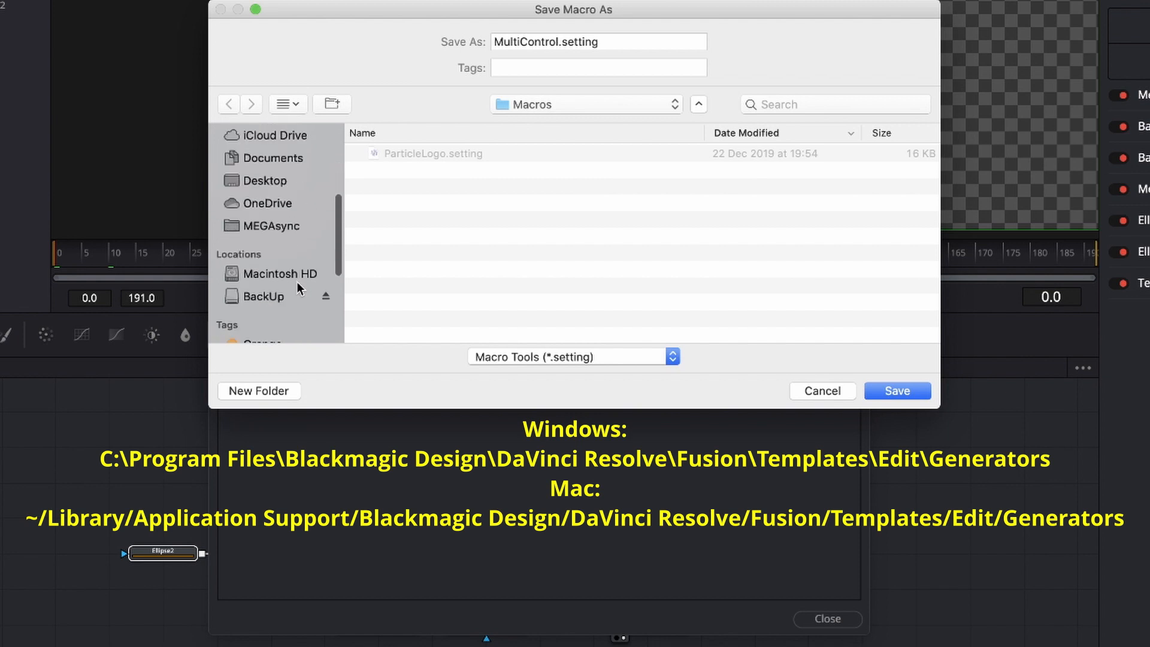
{"action": "left_click", "coordinate": [261, 274]}
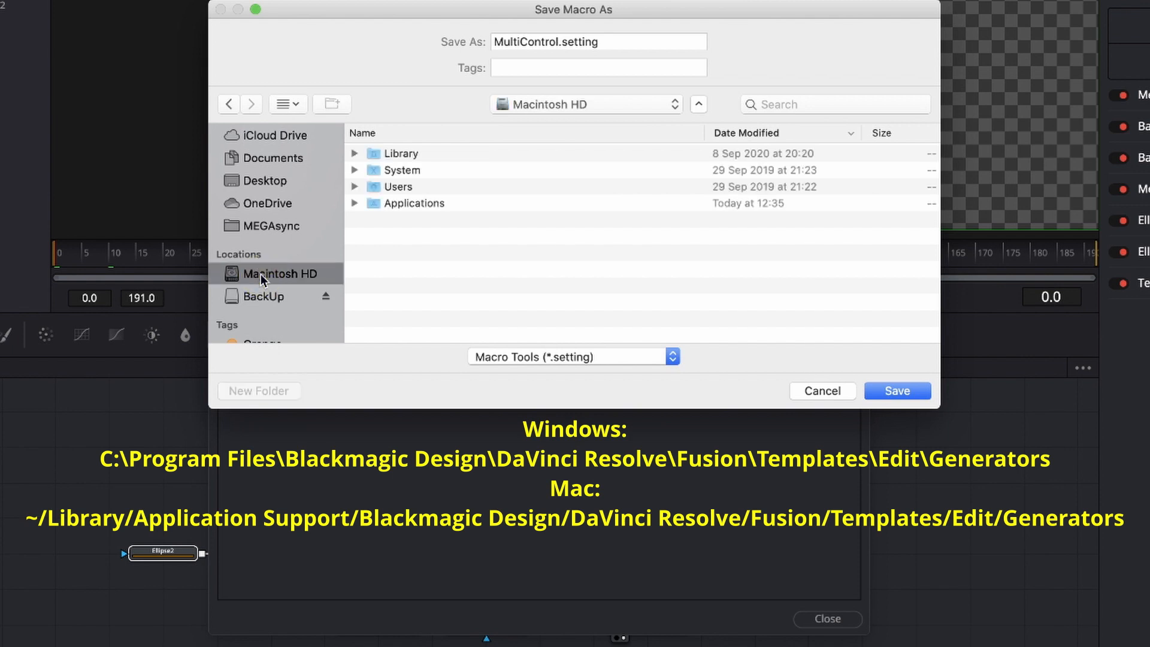
{"action": "double_click", "coordinate": [405, 154]}
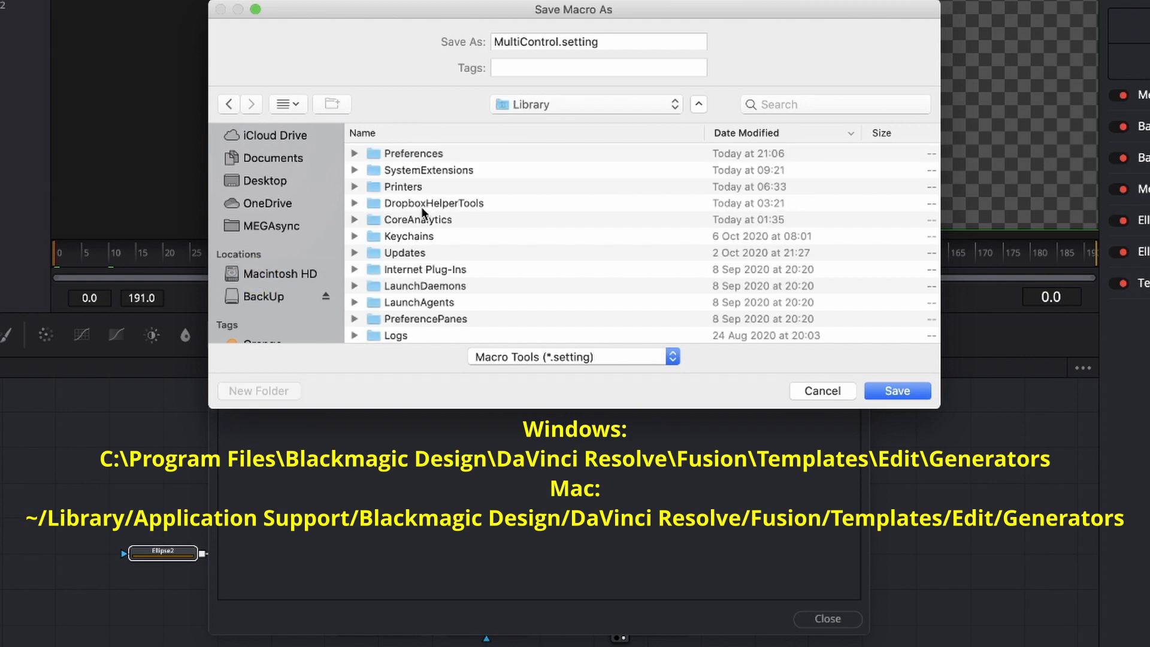
{"action": "left_click", "coordinate": [692, 131]}
{"action": "double_click", "coordinate": [433, 169]}
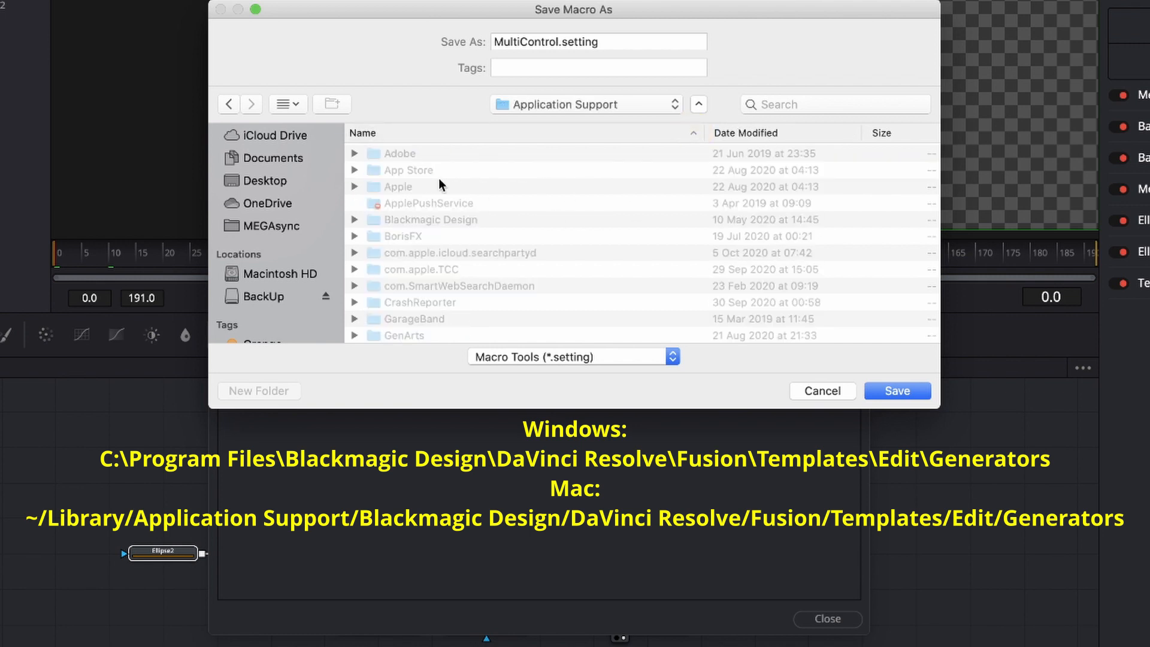
Choose the Blackmagic Design/DaVinci Resolve/Fusion/Templates/Edit/Generators folder as the destination for MultiControl.setting.
{"action": "double_click", "coordinate": [429, 219]}
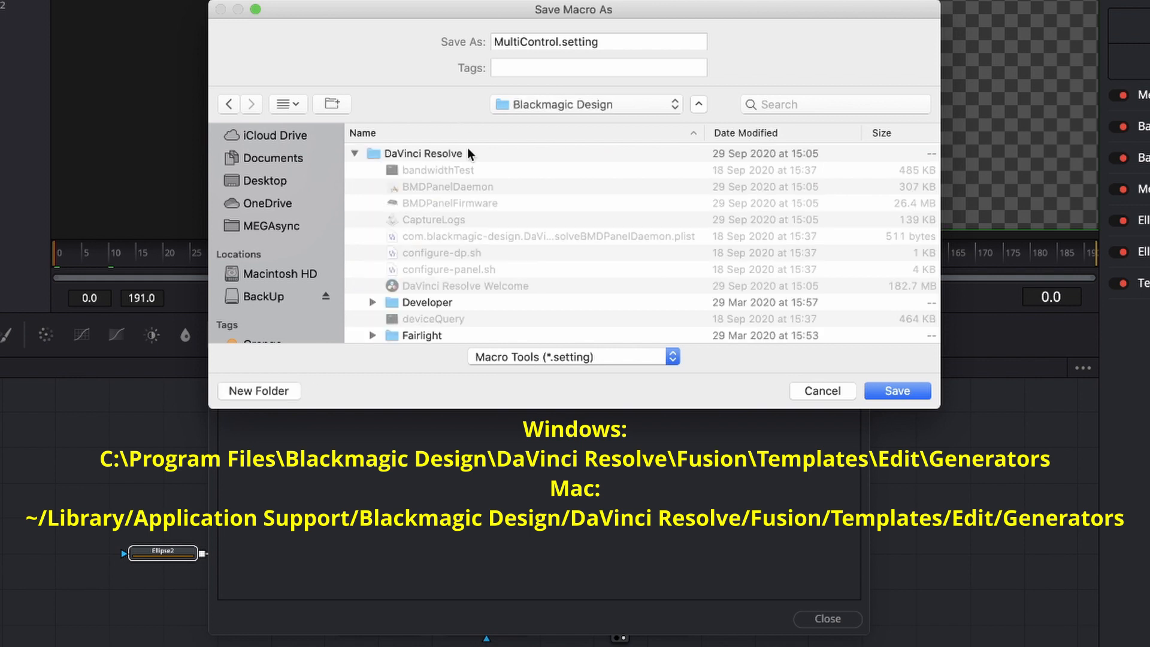
{"action": "scroll", "coordinate": [456, 210], "scroll_direction": "down", "scroll_amount": 5}
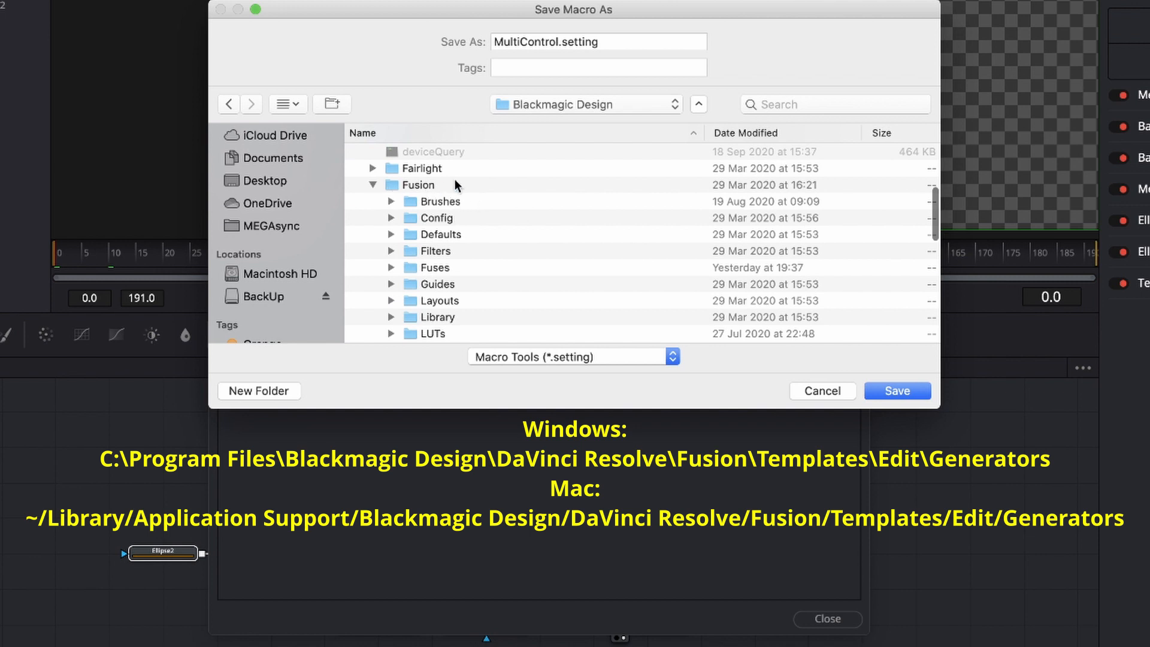
{"action": "scroll", "coordinate": [508, 217], "scroll_direction": "down", "scroll_amount": 5}
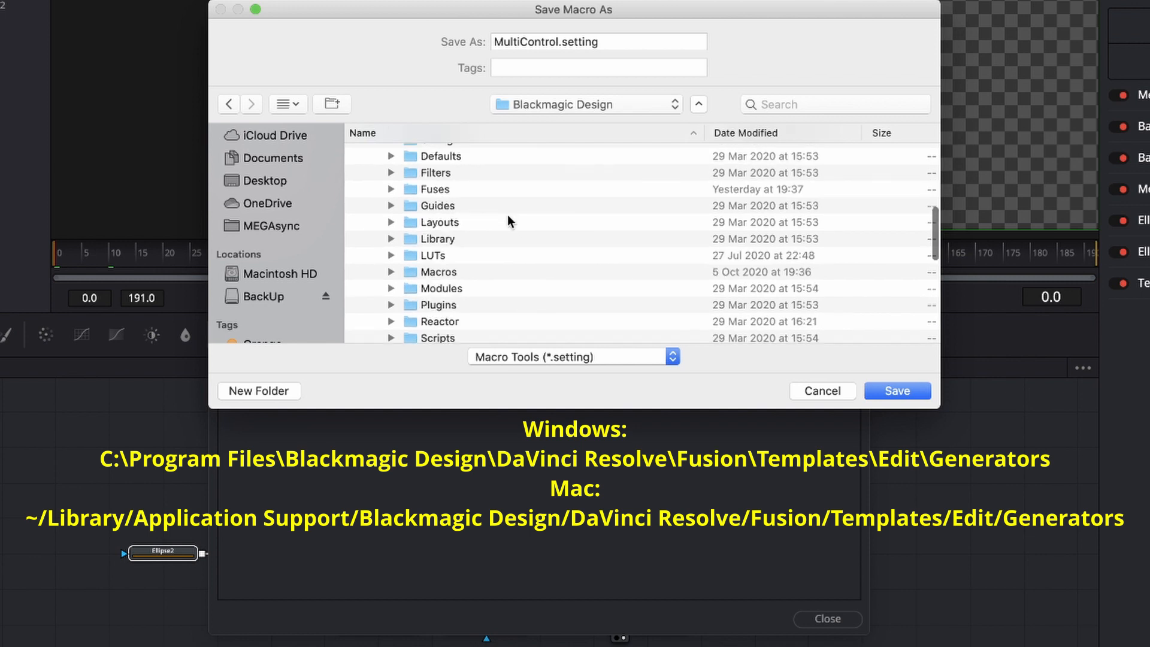
{"action": "scroll", "coordinate": [508, 217], "scroll_direction": "down", "scroll_amount": 3}
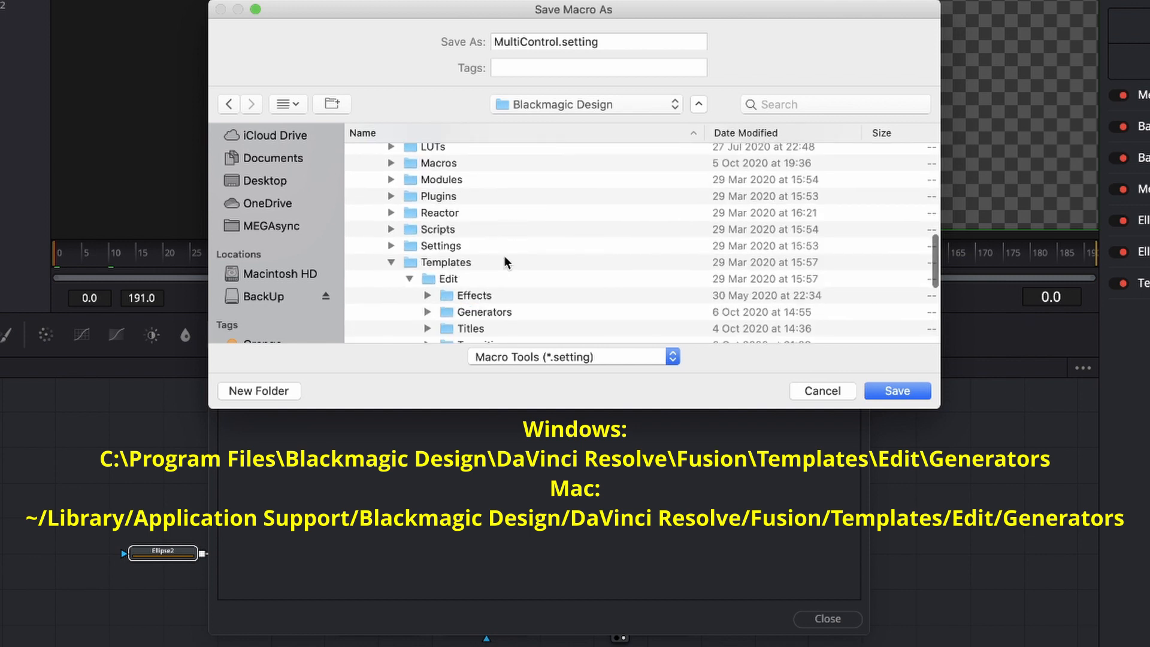
{"action": "scroll", "coordinate": [546, 247], "scroll_direction": "down", "scroll_amount": 2}
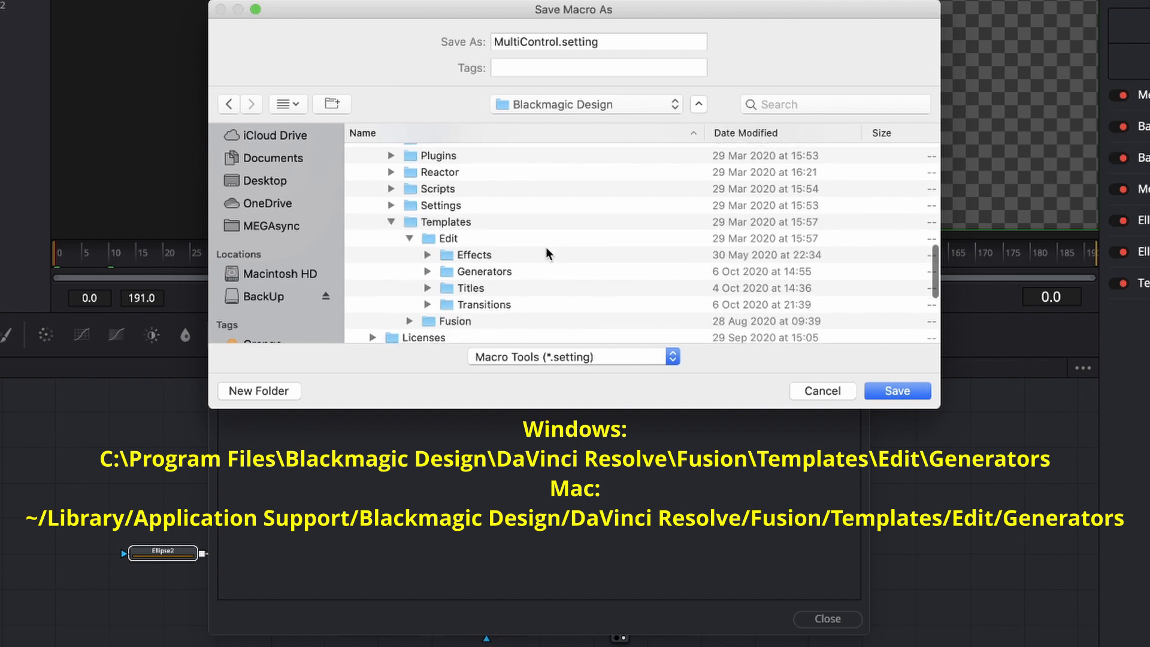
{"action": "double_click", "coordinate": [477, 271]}
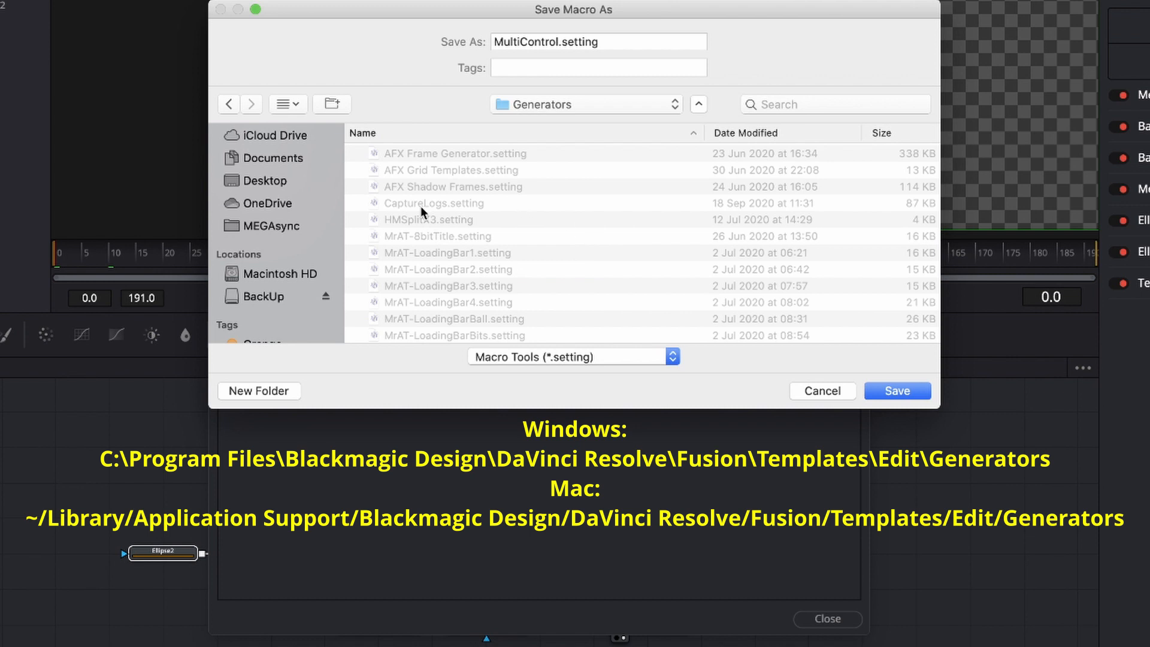
Look through the existing templates in the Generators folder and cancel saving the macro.
{"action": "scroll", "coordinate": [420, 206], "scroll_direction": "down", "scroll_amount": 5}
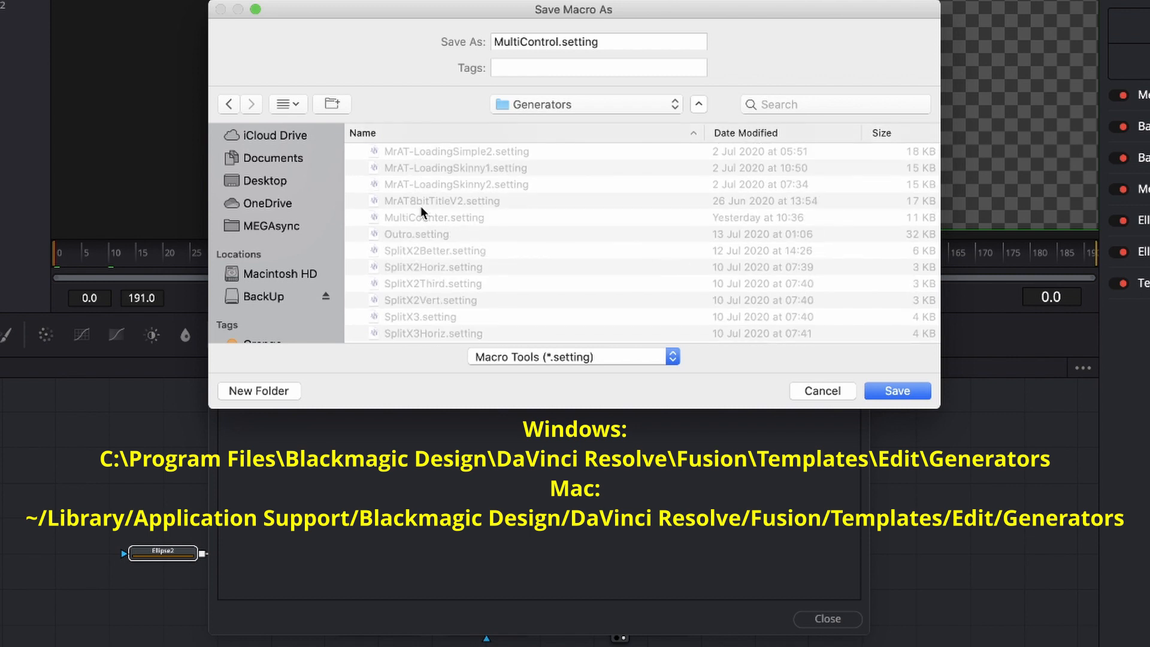
{"action": "scroll", "coordinate": [421, 206], "scroll_direction": "up", "scroll_amount": 1}
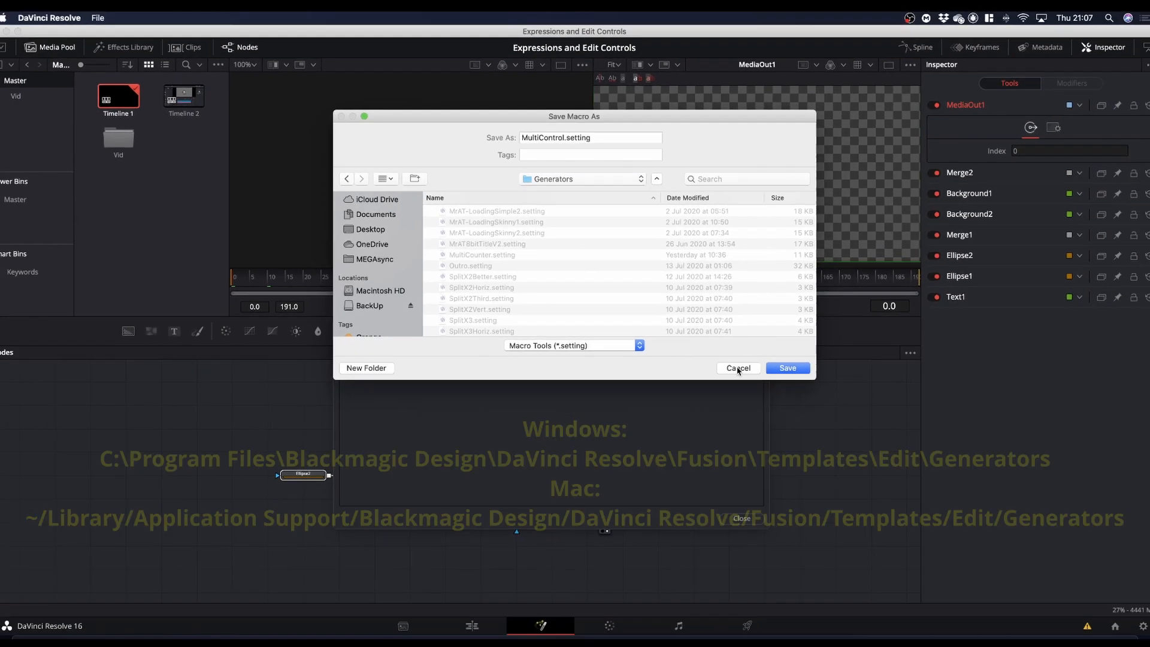
{"action": "left_click", "coordinate": [822, 391]}
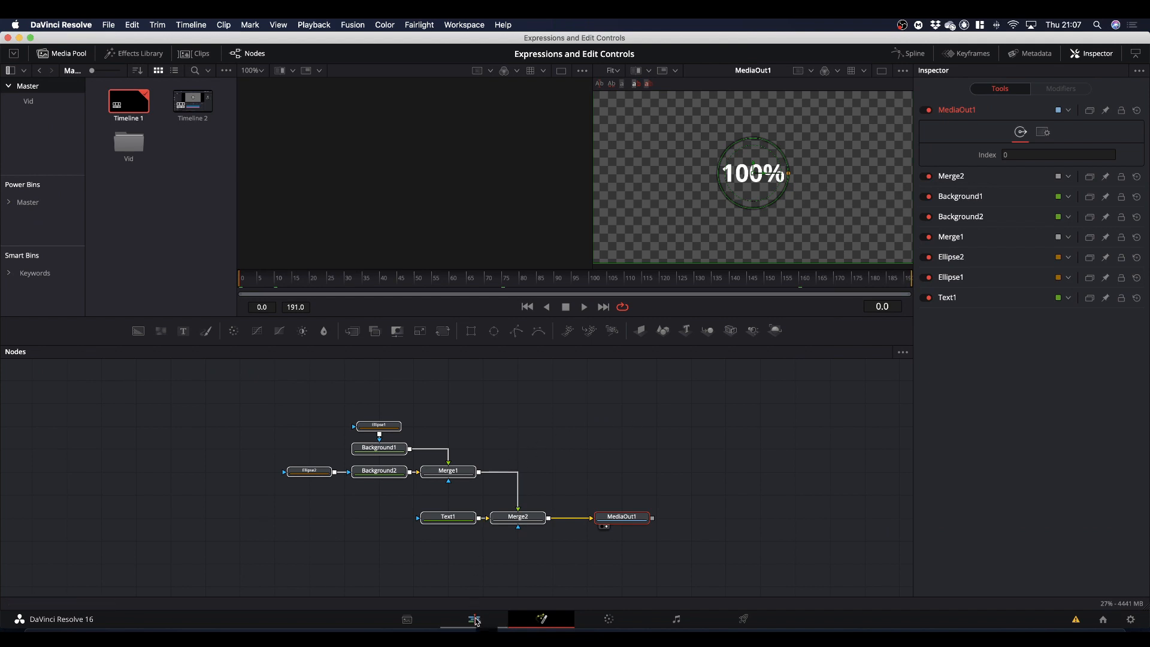
Switch to the Edit page and place a Solid Color generator on Video 1 after the Fusion Composition clip.
{"action": "left_click", "coordinate": [474, 619]}
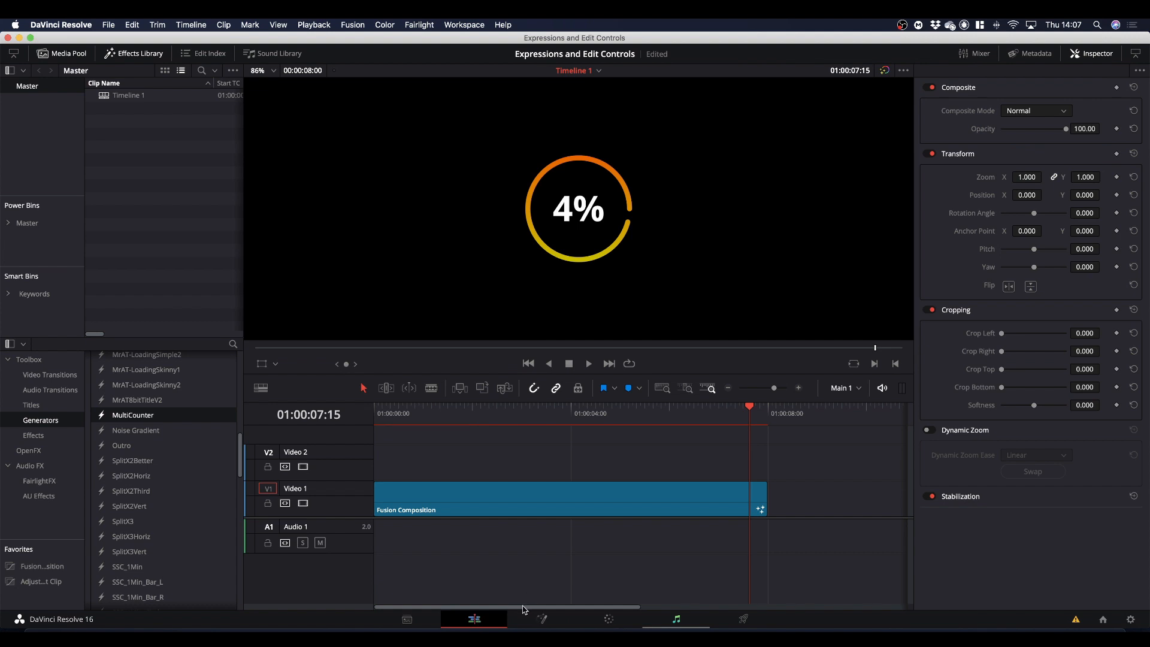
{"action": "left_click_drag", "start_coordinate": [523, 609], "coordinate": [663, 593]}
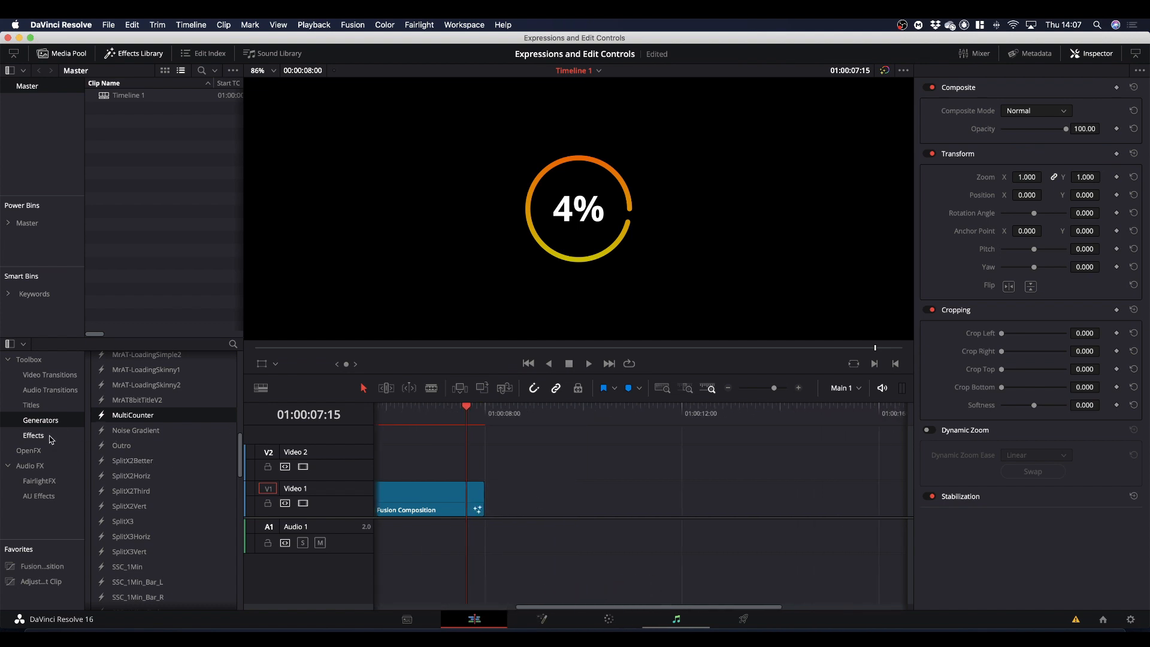
{"action": "scroll", "coordinate": [153, 412], "scroll_direction": "up", "scroll_amount": 5}
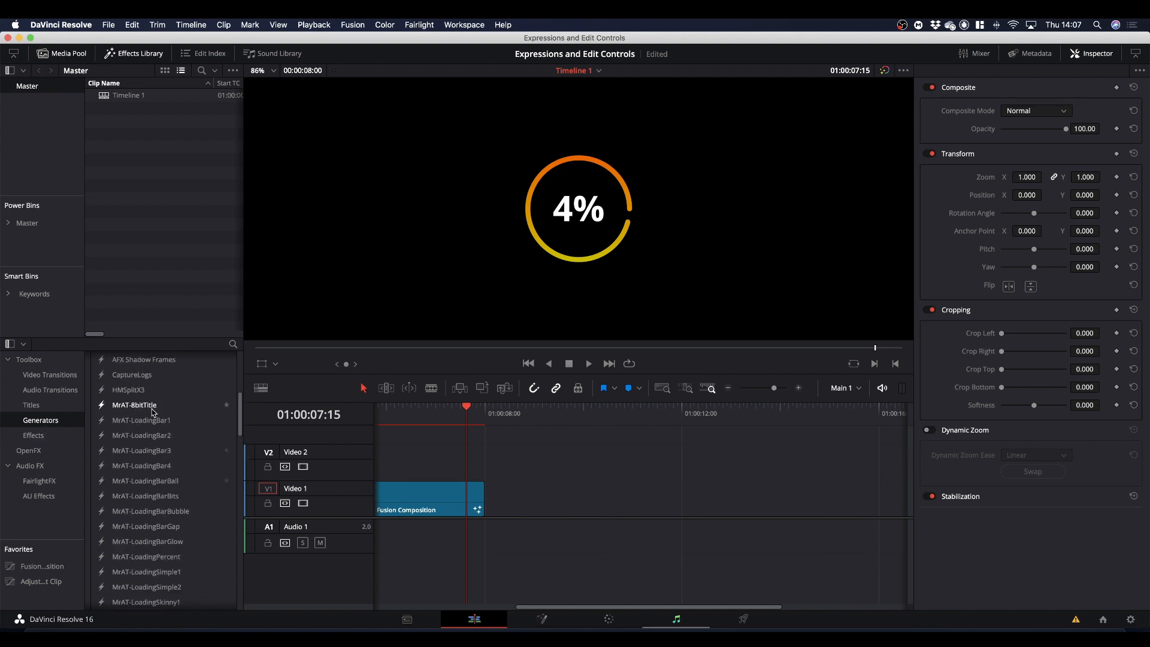
{"action": "scroll", "coordinate": [152, 413], "scroll_direction": "up", "scroll_amount": 4}
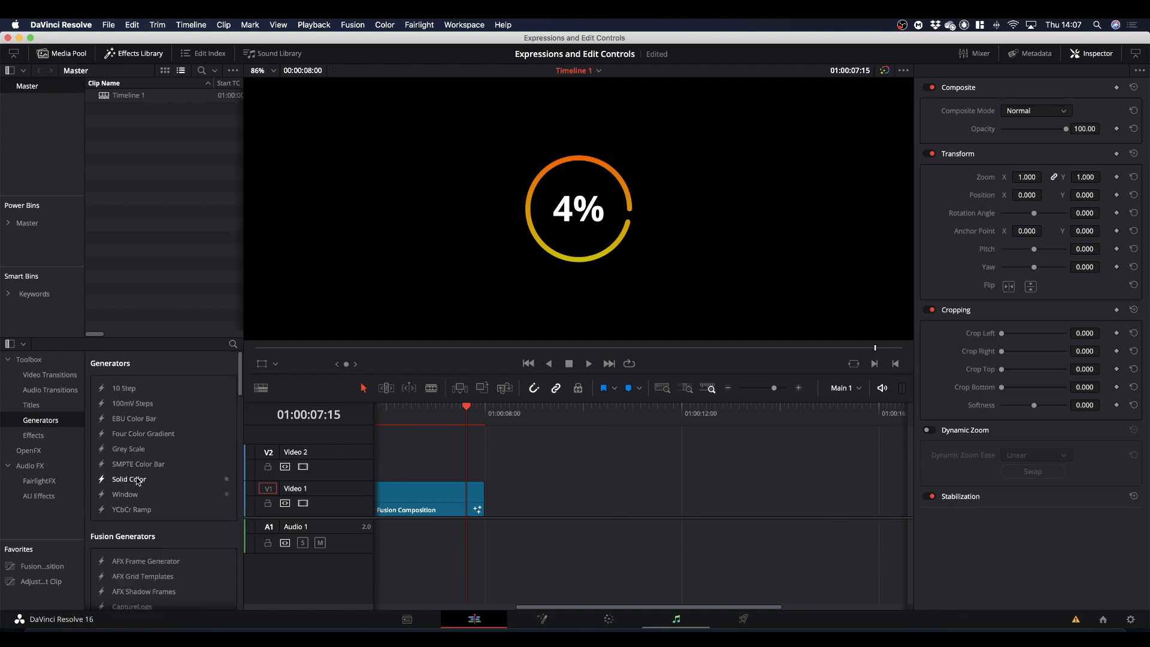
{"action": "left_click_drag", "start_coordinate": [131, 479], "coordinate": [522, 546]}
Change the Solid Color clip to mid-grey and move the playhead onto it at 01:00:11:01.
{"action": "left_click", "coordinate": [608, 498]}
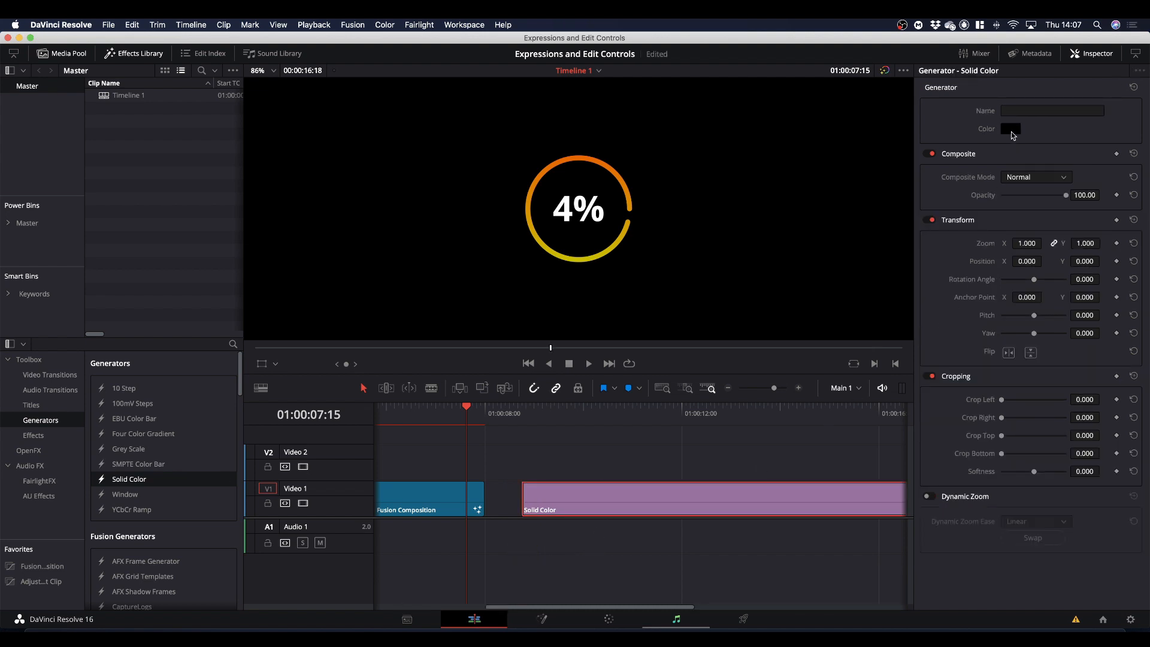
{"action": "left_click", "coordinate": [1012, 133]}
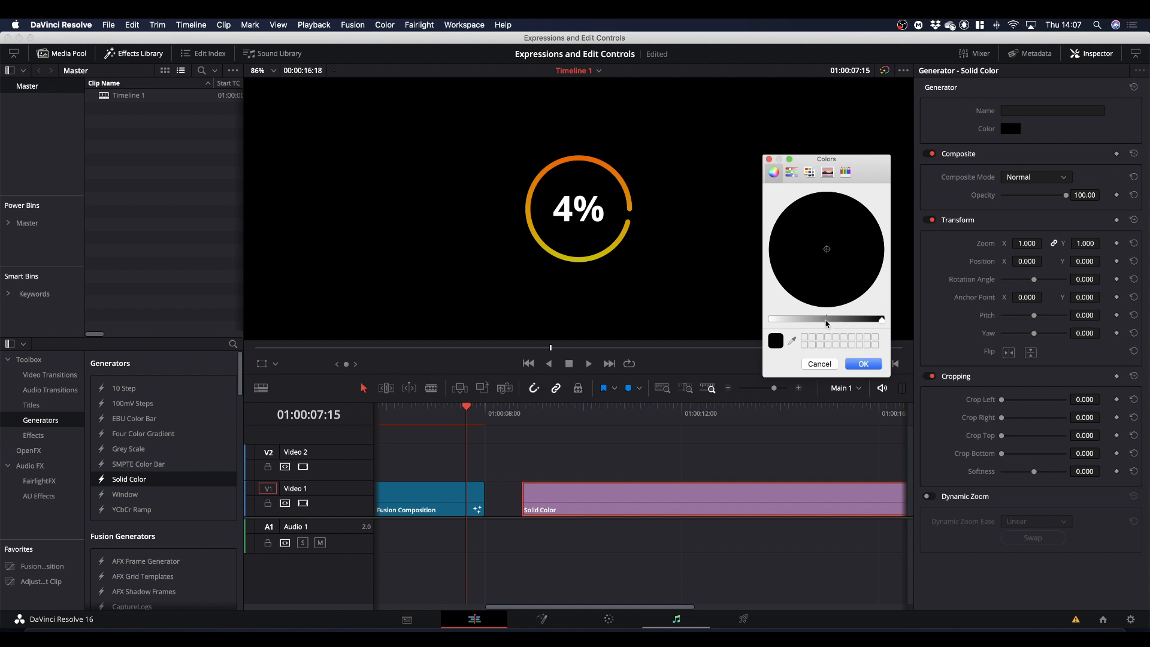
{"action": "left_click", "coordinate": [827, 321]}
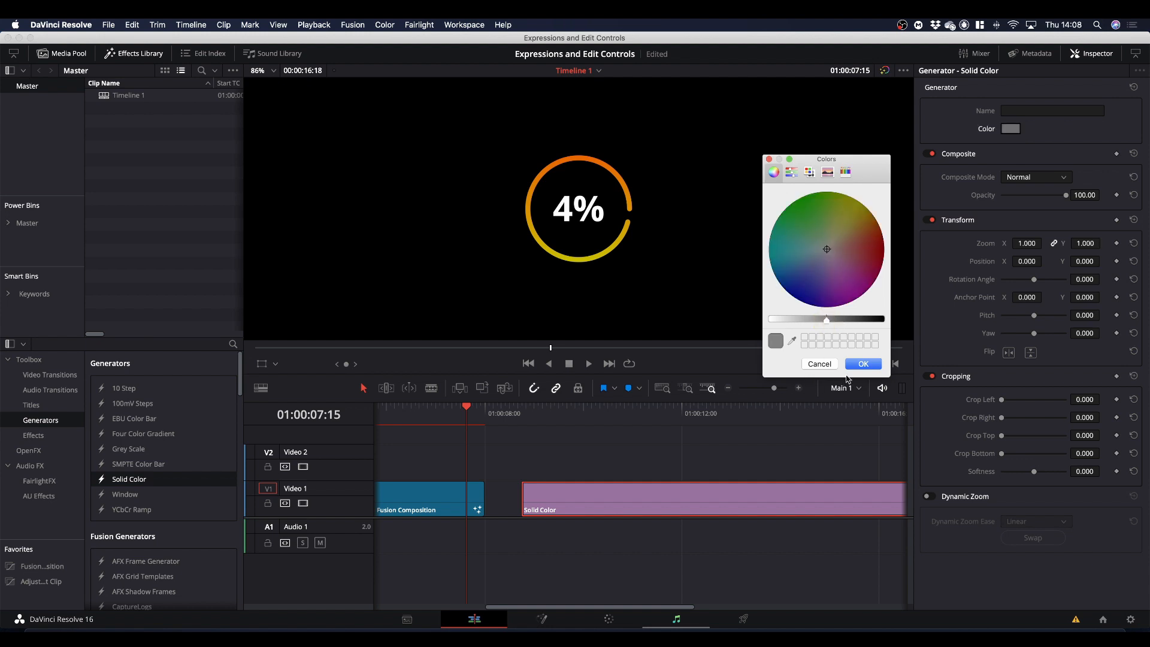
{"action": "left_click", "coordinate": [860, 364]}
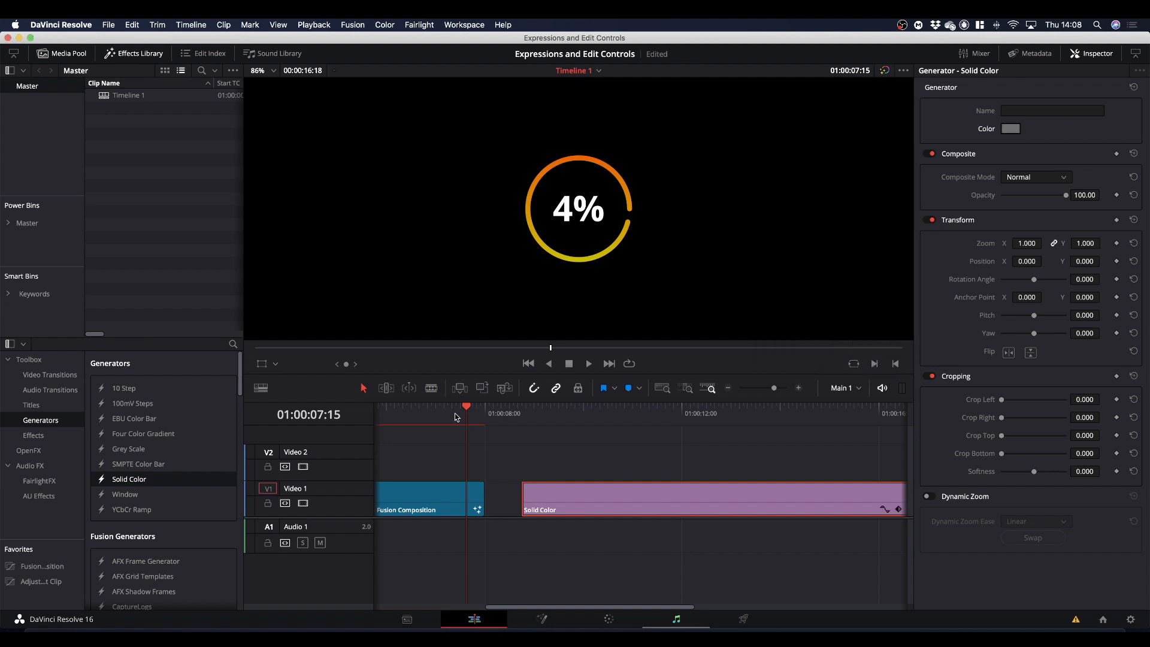
{"action": "left_click_drag", "start_coordinate": [466, 411], "coordinate": [639, 426]}
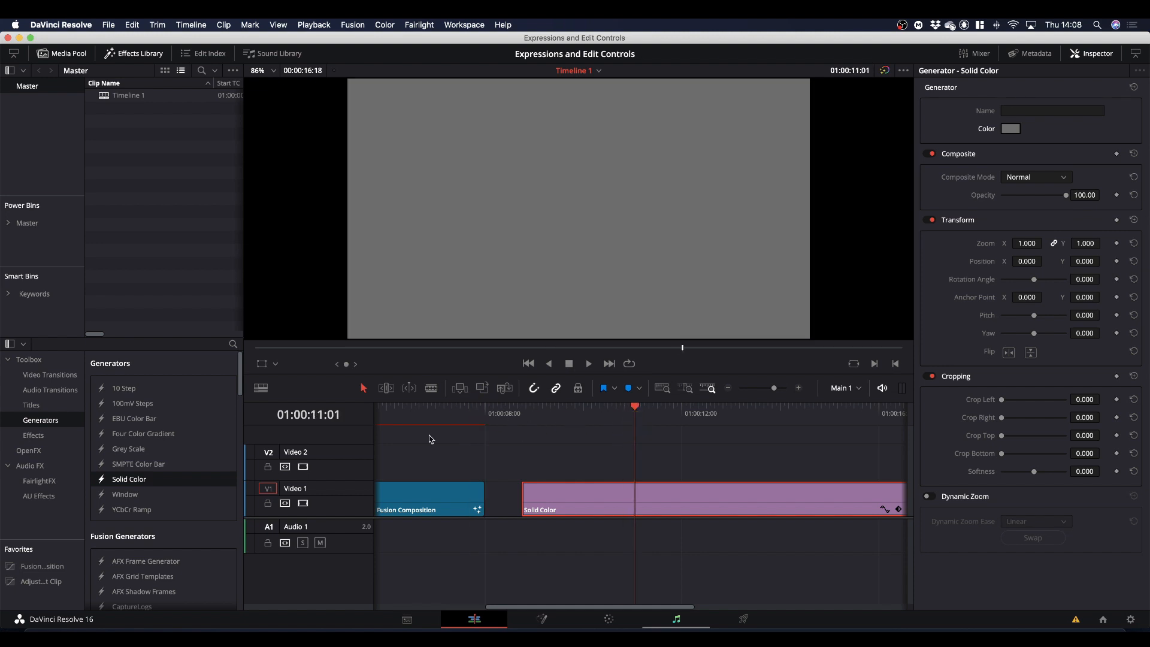
Place the MultiCounter generator on Video 2 directly above the Solid Color clip and move the playhead to 01:00:11:14.
{"action": "left_click", "coordinate": [48, 422]}
{"action": "scroll", "coordinate": [173, 434], "scroll_direction": "down", "scroll_amount": 10}
{"action": "scroll", "coordinate": [177, 438], "scroll_direction": "down", "scroll_amount": 5}
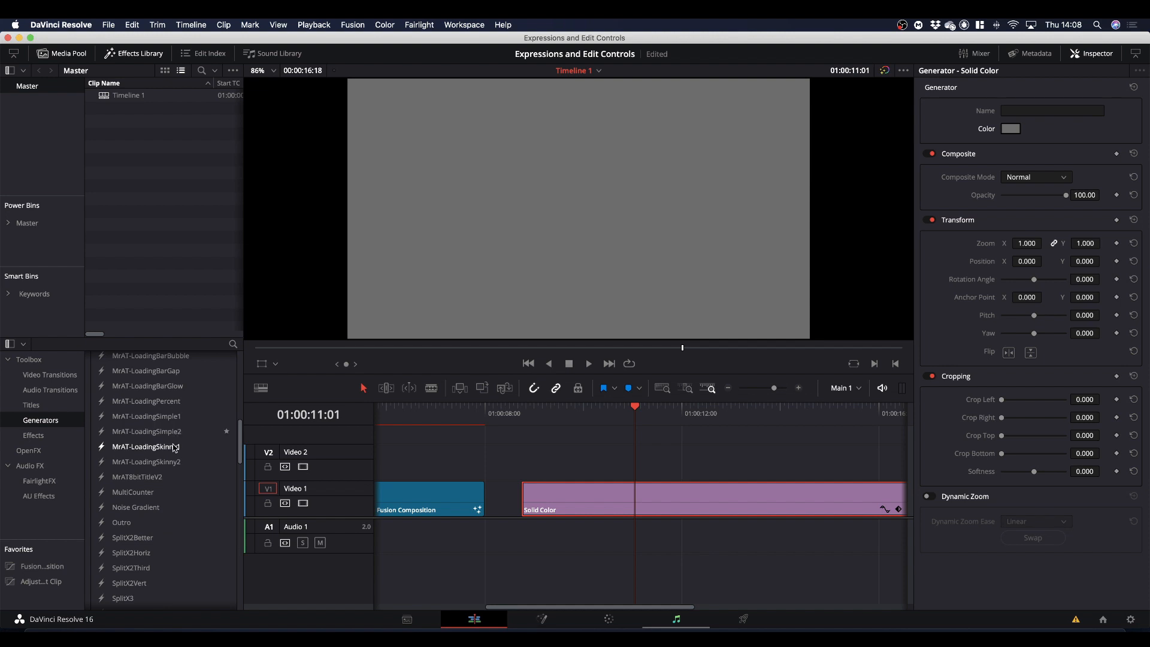
{"action": "left_click_drag", "start_coordinate": [131, 497], "coordinate": [557, 467]}
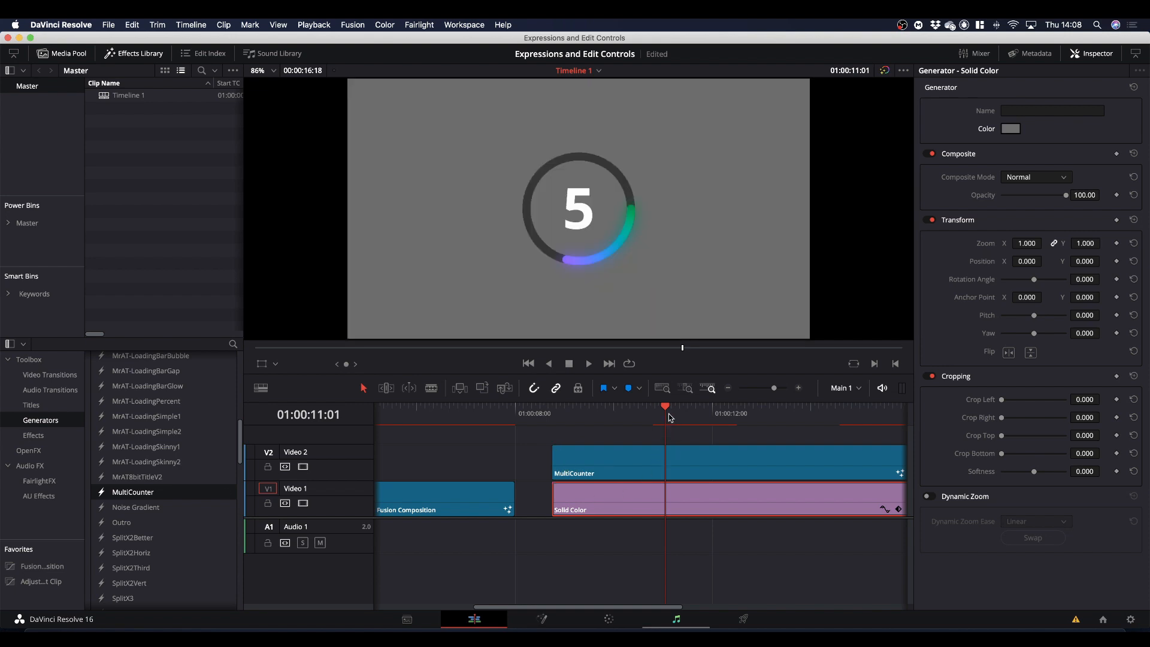
{"action": "left_click", "coordinate": [664, 410]}
{"action": "left_click_drag", "start_coordinate": [663, 410], "coordinate": [690, 416]}
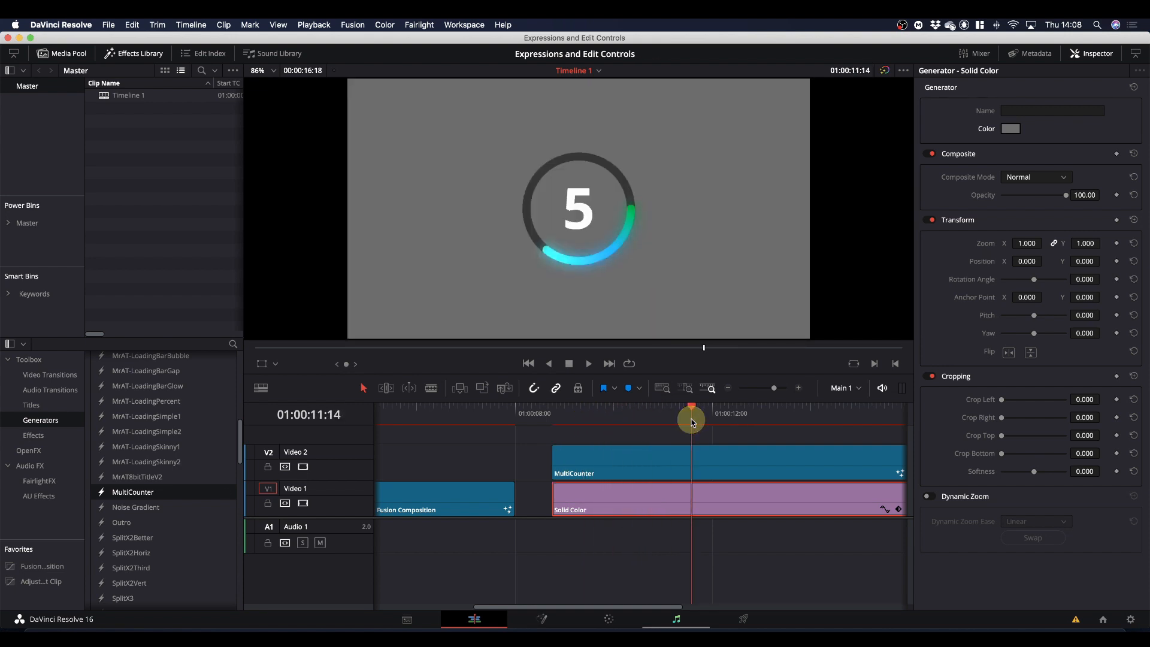
Adjust the MultiCounter clip's Height to about 0.252.
{"action": "left_click", "coordinate": [759, 455]}
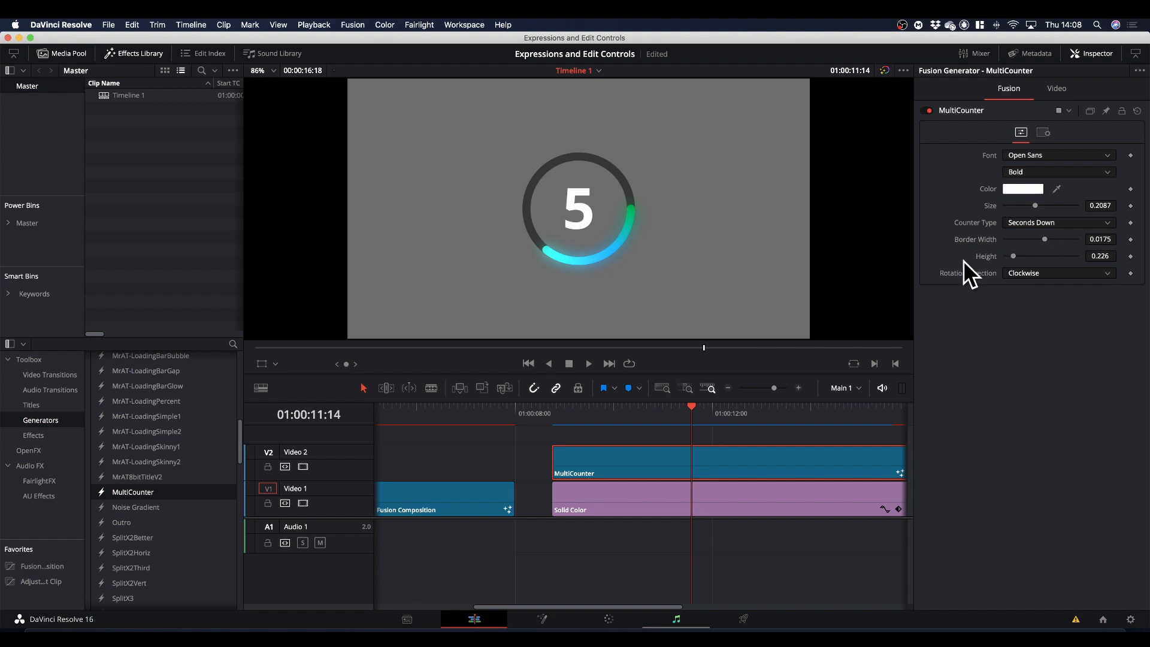
{"action": "mouse_move", "coordinate": [1014, 258]}
{"action": "left_mouse_down"}
{"action": "mouse_move", "coordinate": [1033, 258]}
{"action": "mouse_move", "coordinate": [1021, 259]}
{"action": "left_mouse_up"}
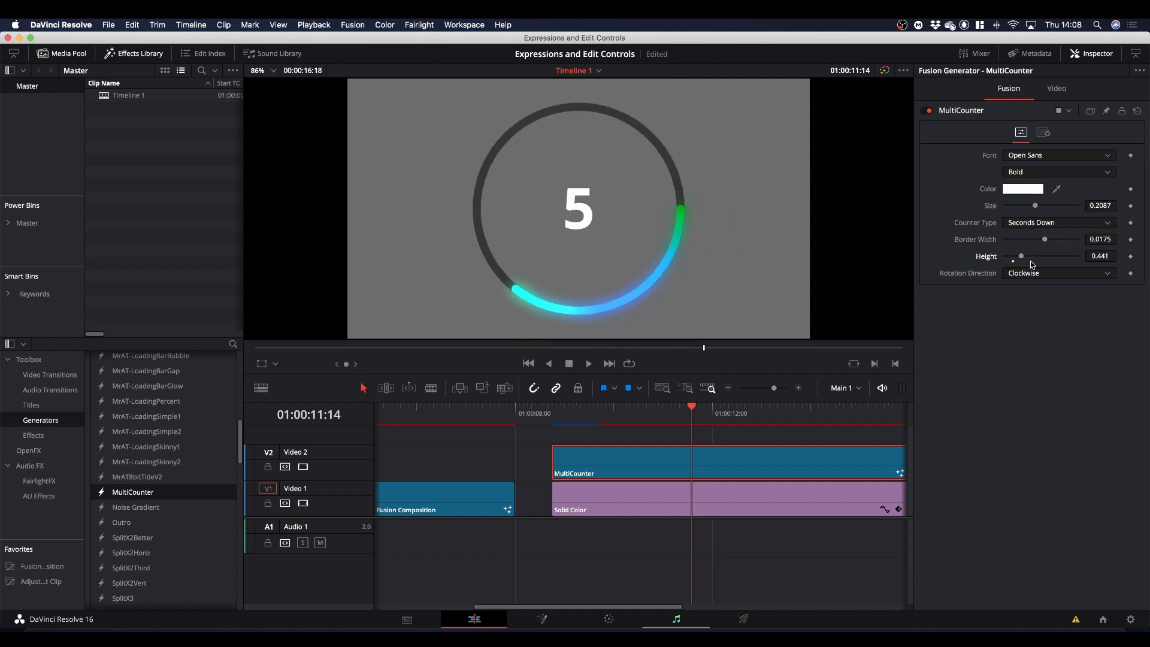
{"action": "left_click_drag", "start_coordinate": [1023, 258], "coordinate": [1016, 258]}
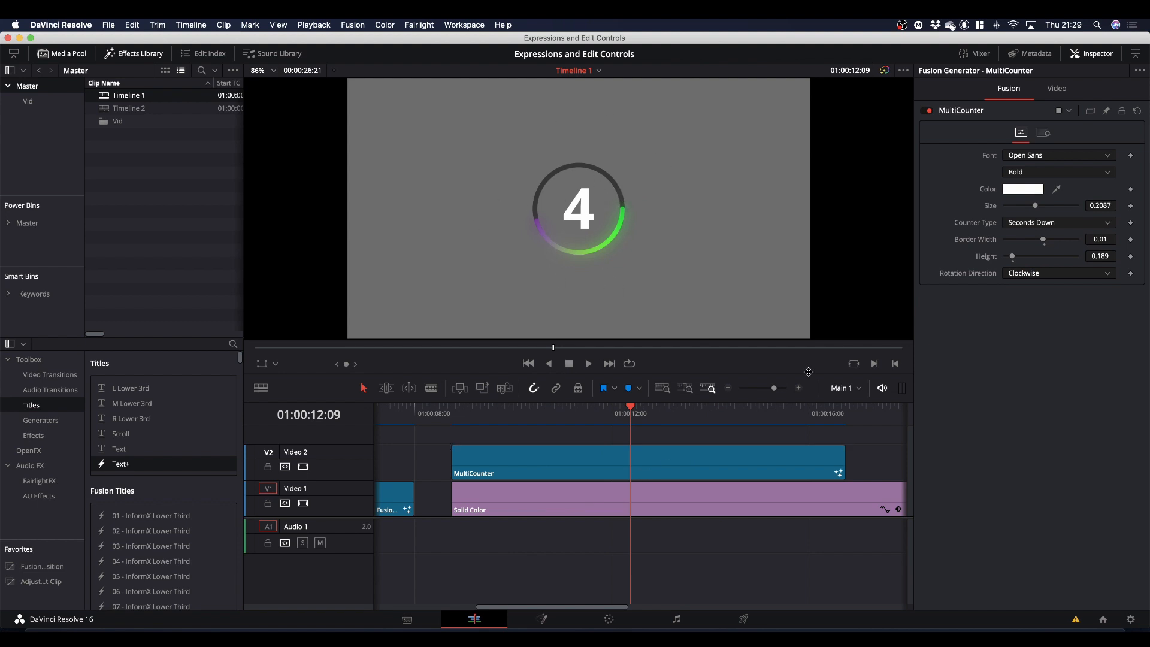
Try a 0.680 zoom and an X -757, Y -354 position on the MultiCounter clip, and reset both.
{"action": "left_click", "coordinate": [1055, 92]}
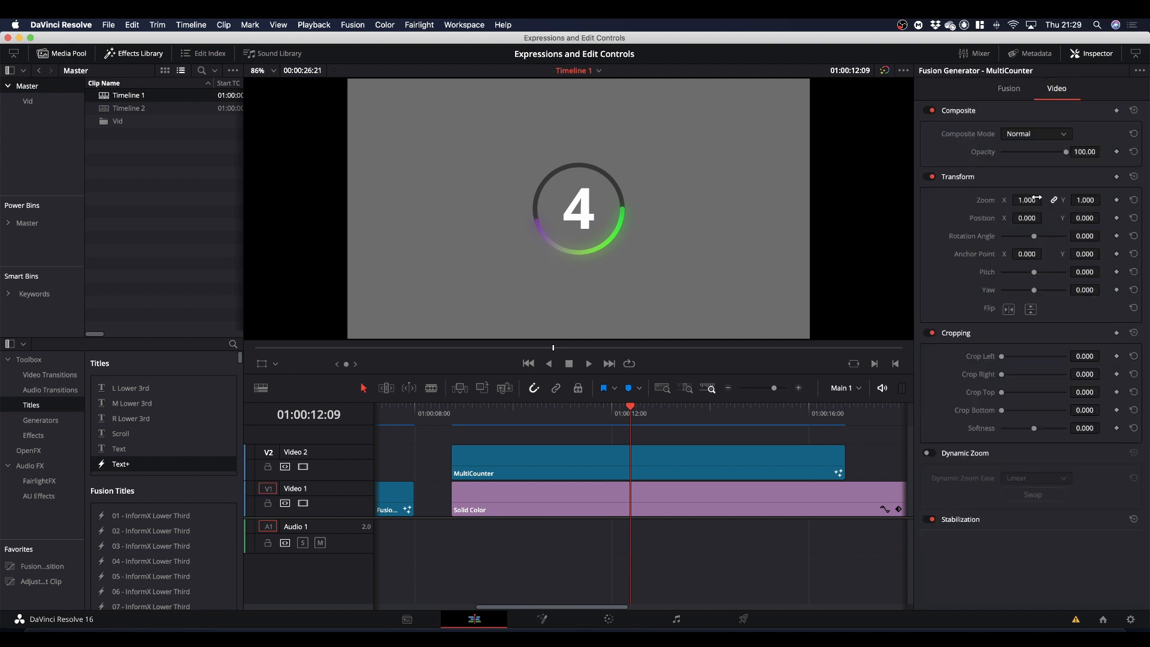
{"action": "left_click_drag", "start_coordinate": [1027, 200], "coordinate": [601, 246]}
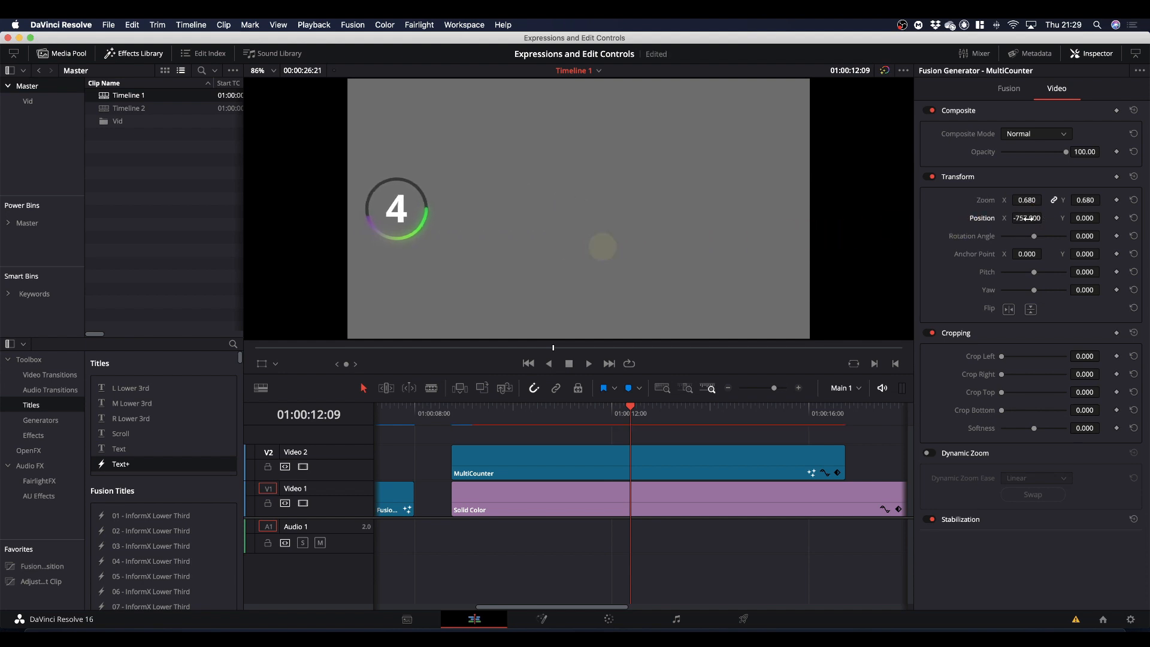
{"action": "left_click_drag", "start_coordinate": [1083, 218], "coordinate": [888, 237]}
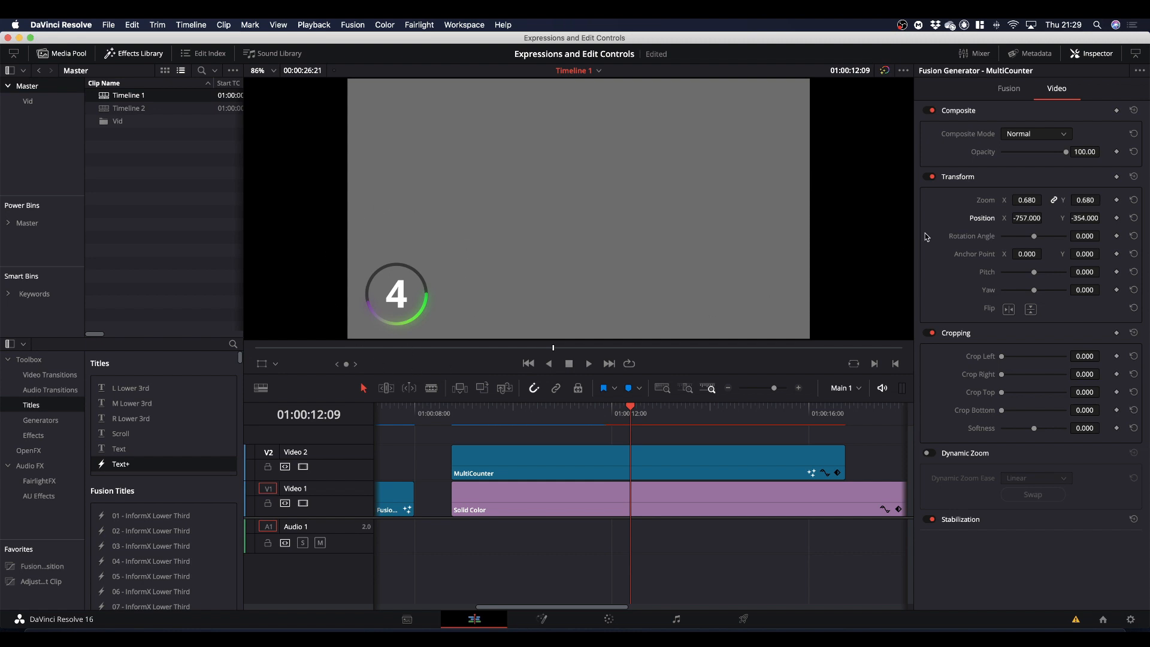
{"action": "double_click", "coordinate": [985, 203]}
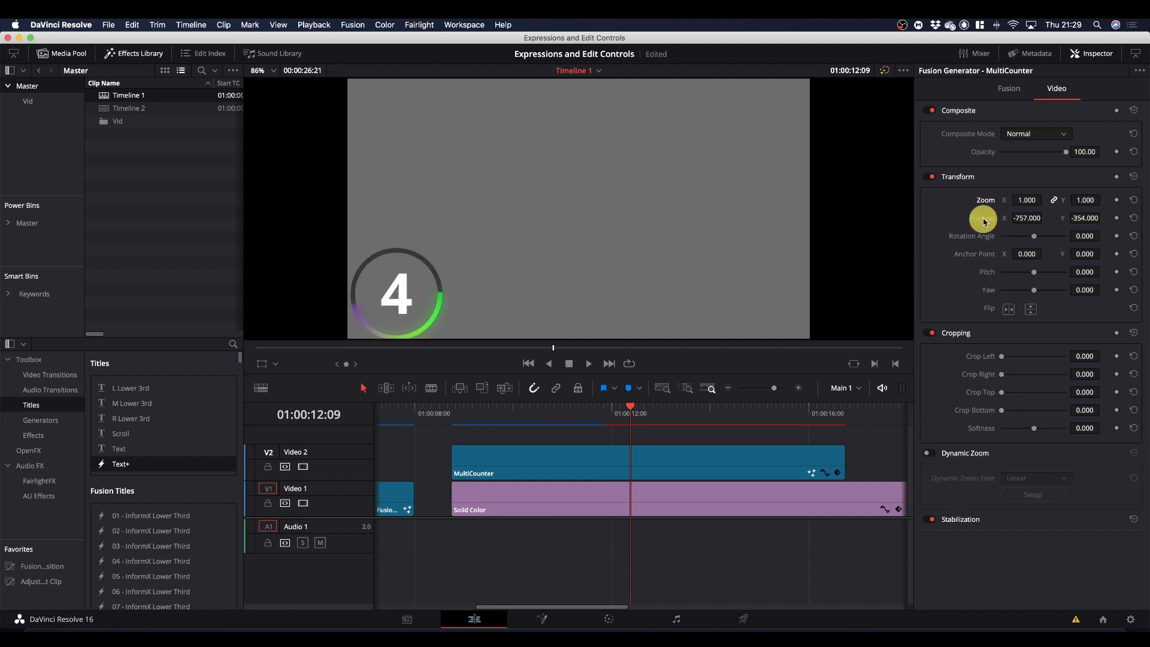
{"action": "double_click", "coordinate": [983, 220]}
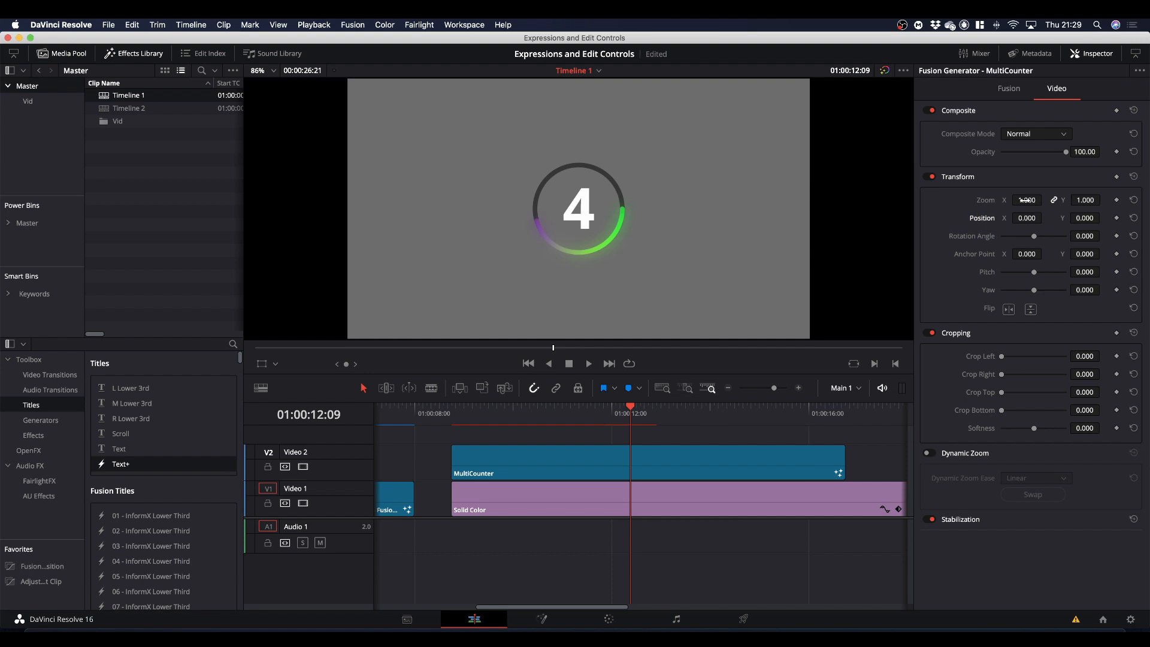
{"action": "left_click_drag", "start_coordinate": [1027, 200], "coordinate": [1099, 198]}
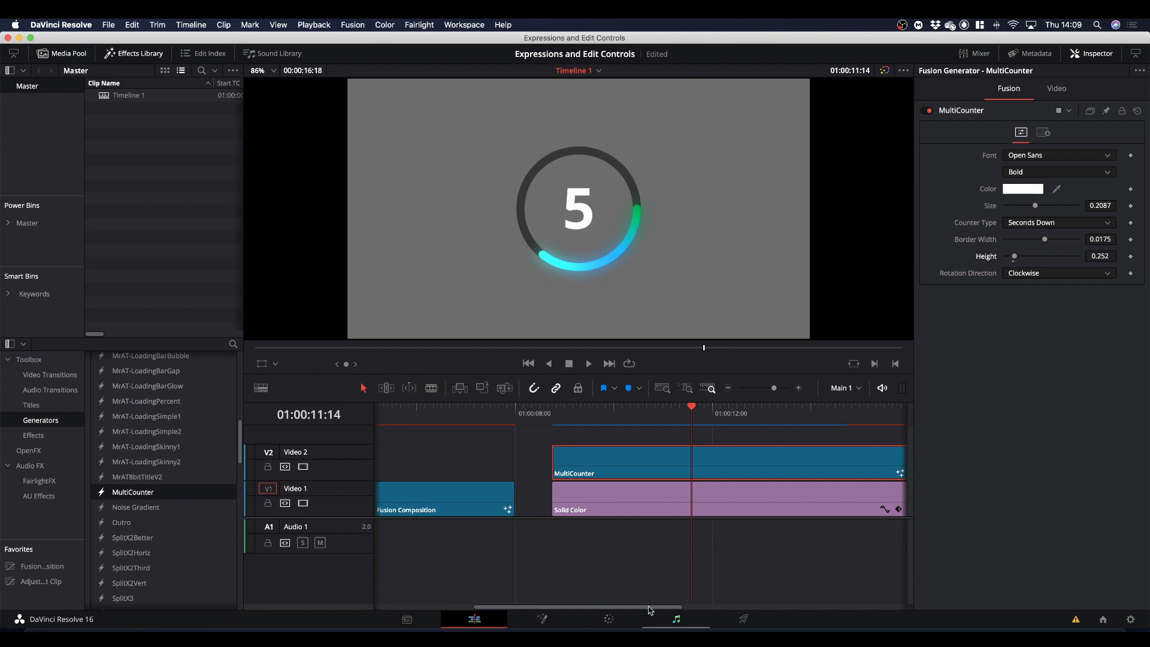
Extend the ends of the MultiCounter and Solid Color clips together to 01:00:26:21.
{"action": "left_click_drag", "start_coordinate": [650, 610], "coordinate": [693, 608]}
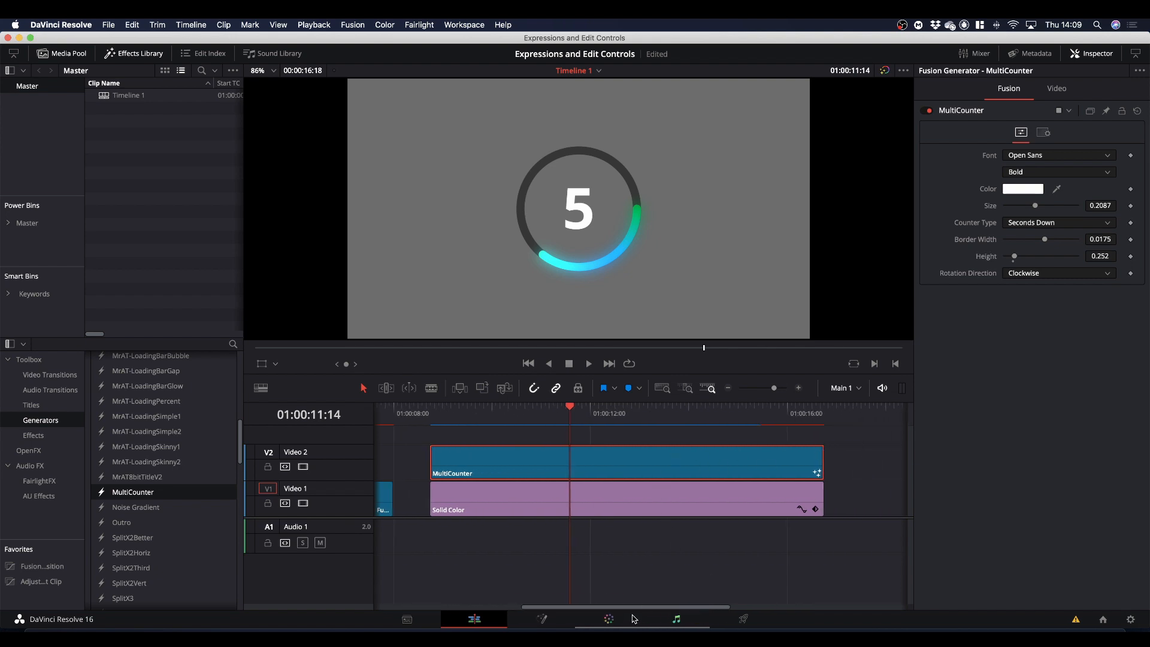
{"action": "left_click_drag", "start_coordinate": [641, 608], "coordinate": [732, 609]}
{"action": "left_click_drag", "start_coordinate": [628, 568], "coordinate": [539, 416]}
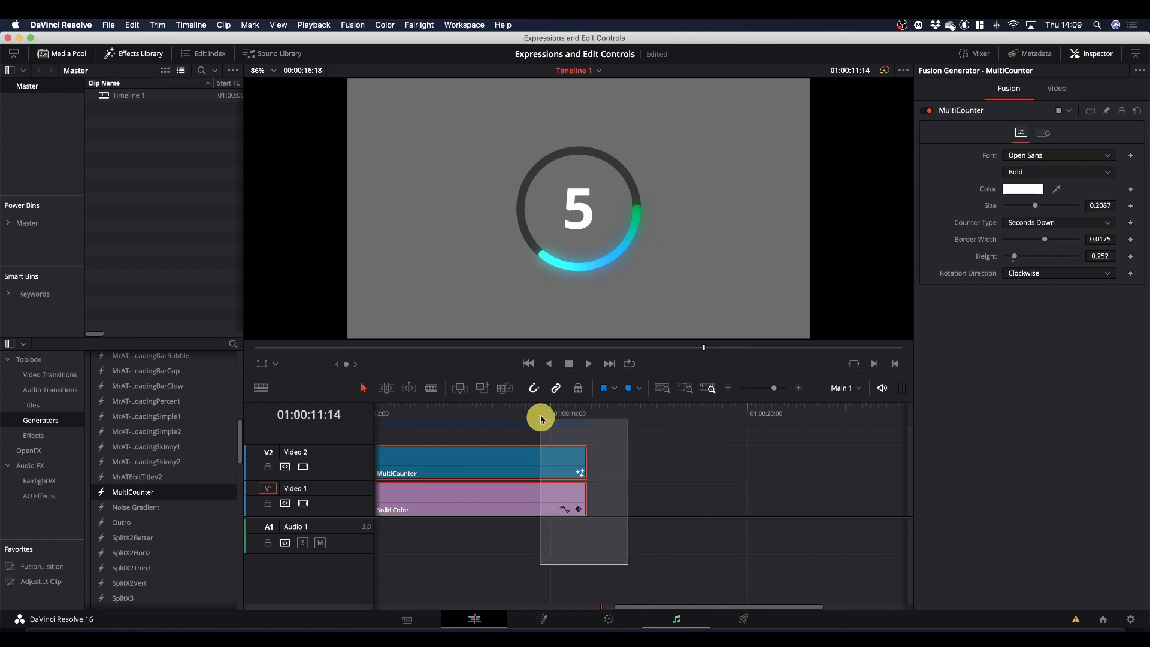
{"action": "left_click_drag", "start_coordinate": [586, 500], "coordinate": [870, 509]}
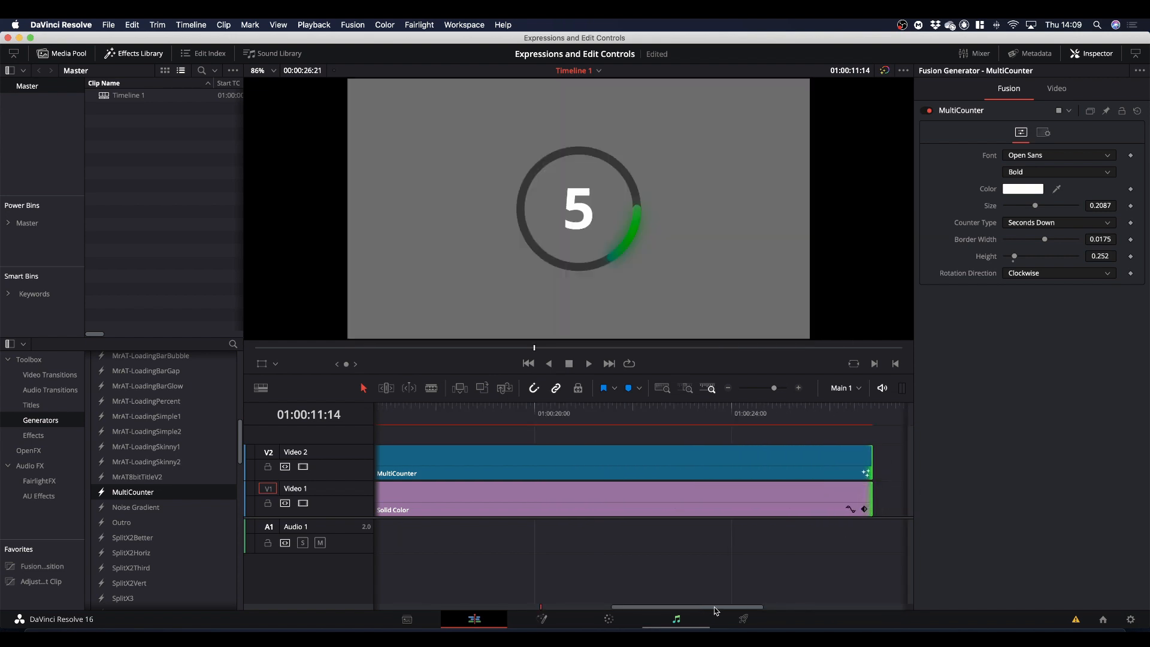
{"action": "left_click_drag", "start_coordinate": [715, 607], "coordinate": [556, 612]}
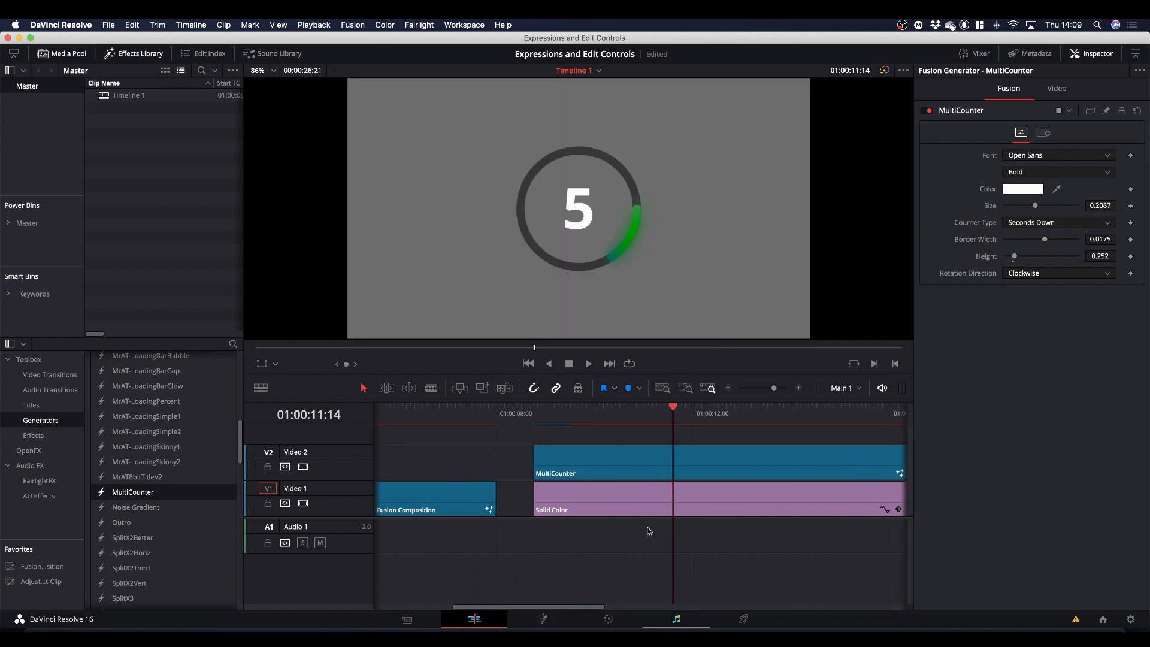
Refresh the counter at the clip start, 01:00:08:18, by switching Counter Type to Seconds Up and back to Seconds Down.
{"action": "left_click_drag", "start_coordinate": [670, 409], "coordinate": [533, 411]}
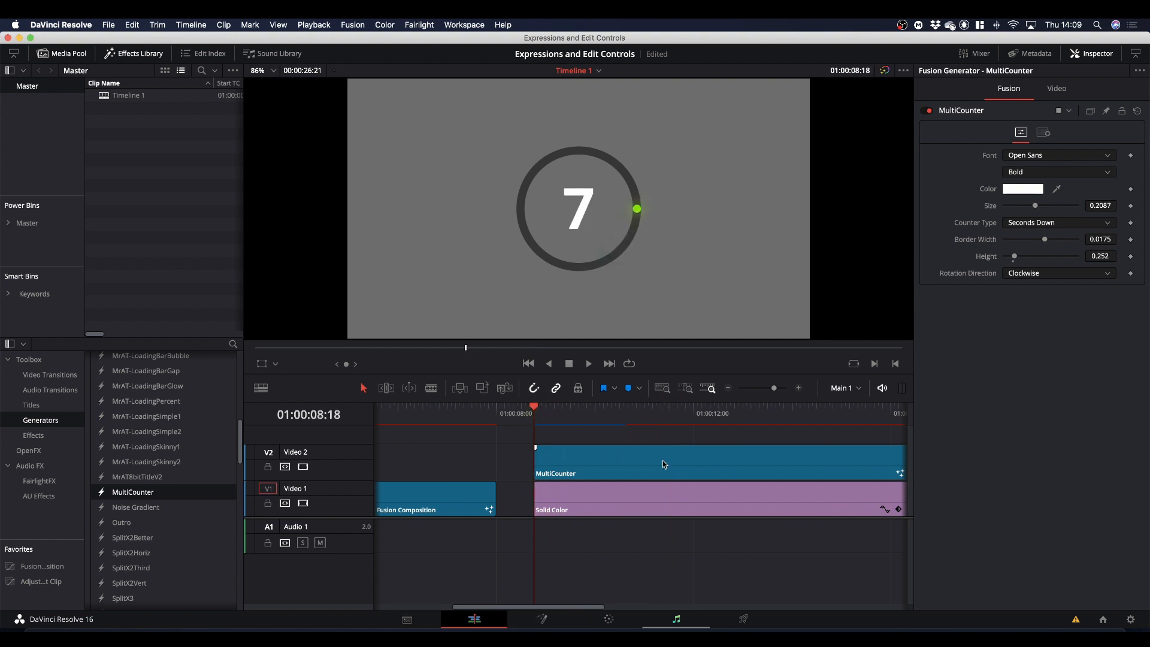
{"action": "left_click", "coordinate": [1030, 226]}
{"action": "left_click", "coordinate": [1031, 239]}
{"action": "left_click", "coordinate": [1030, 224]}
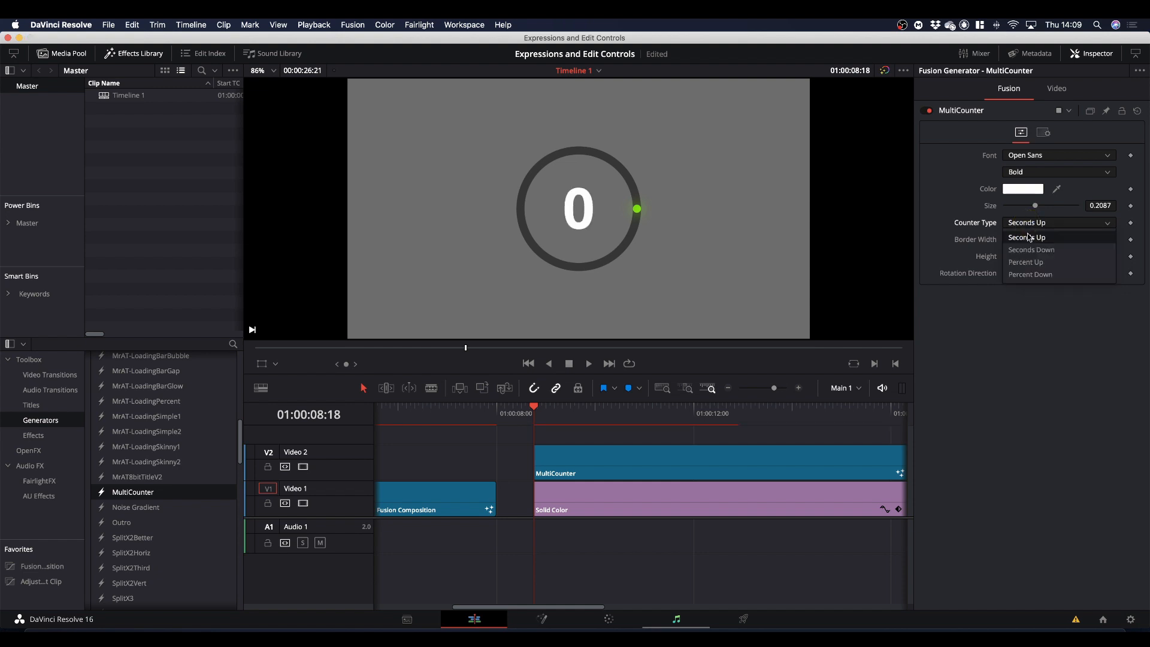
{"action": "left_click", "coordinate": [1030, 250]}
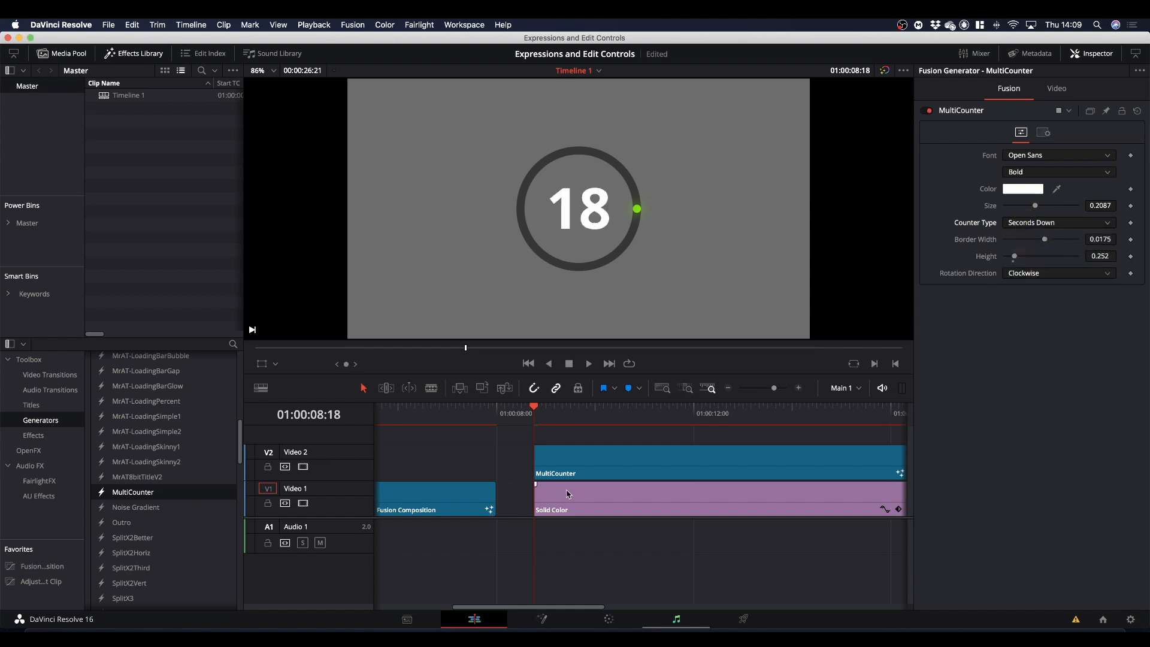
Play the extended MultiCounter clip from its start and scrub back to 01:00:11:06.
{"action": "key", "text": "space"}
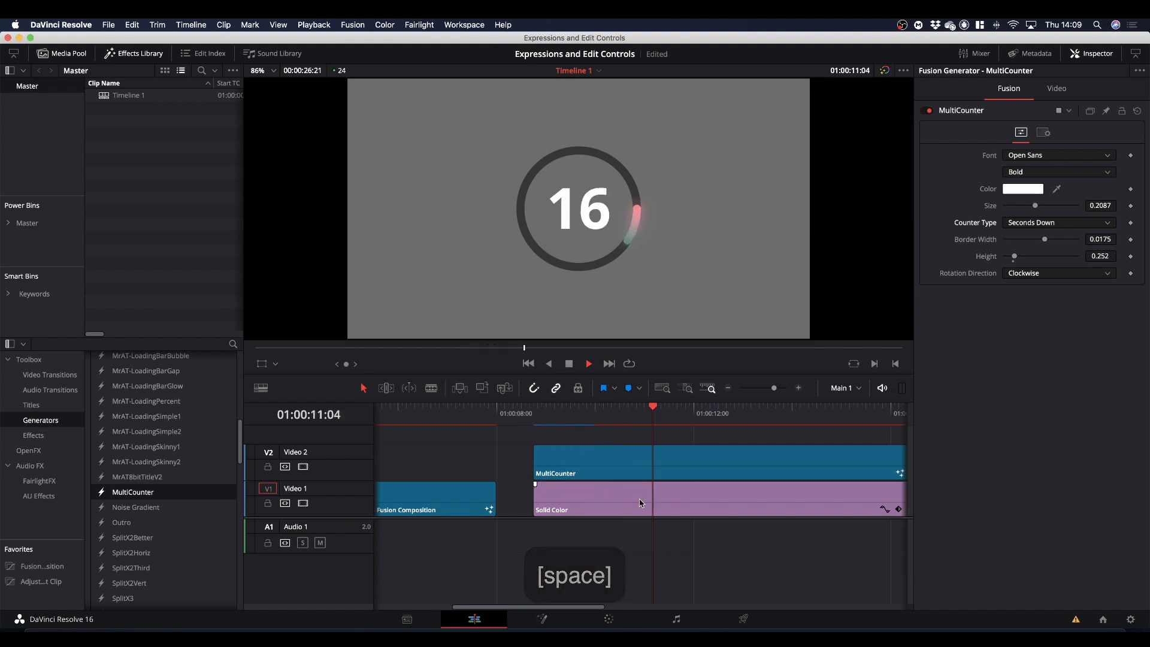
{"action": "key", "text": "space"}
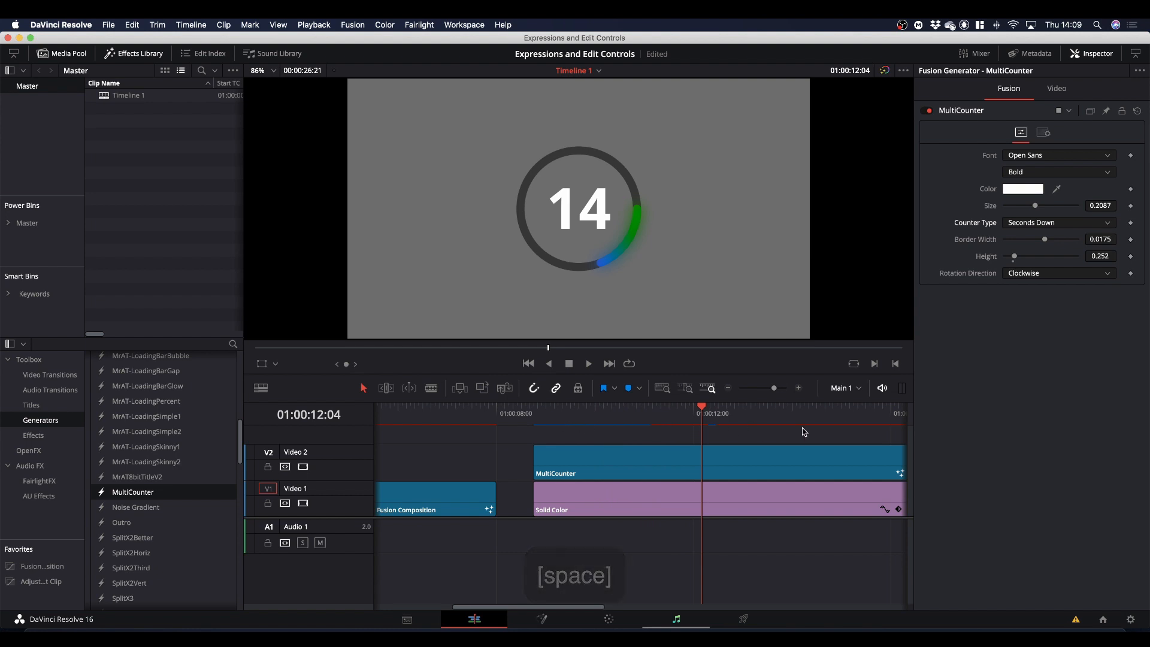
{"action": "left_click_drag", "start_coordinate": [701, 411], "coordinate": [658, 444]}
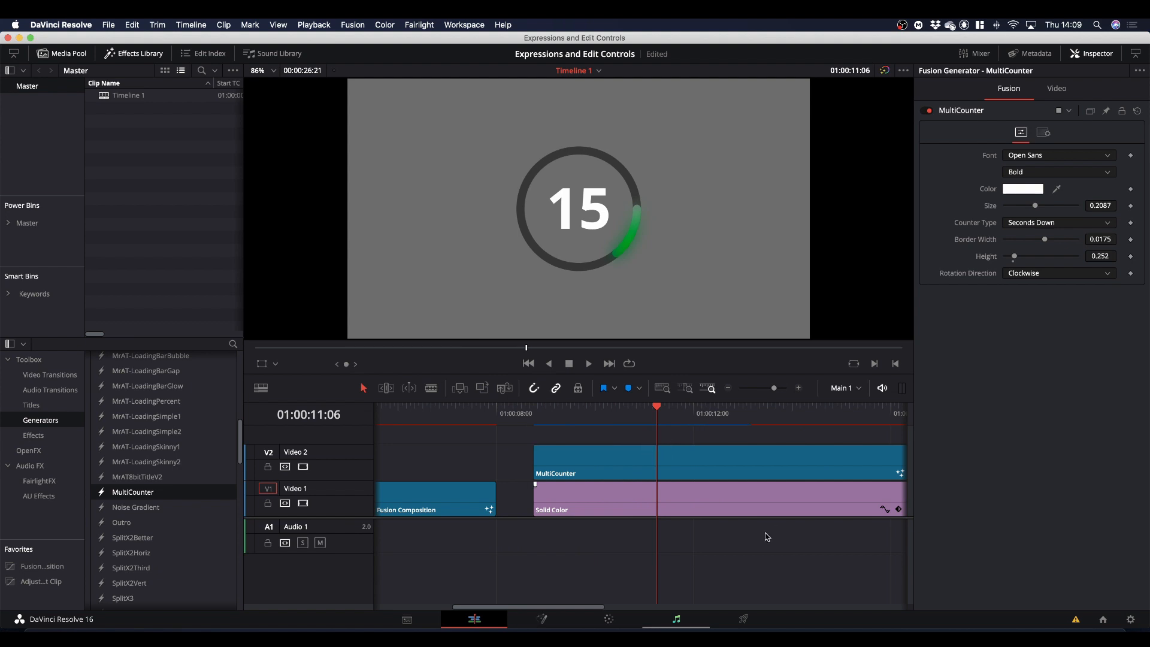
{"action": "key", "text": "super+shift"}
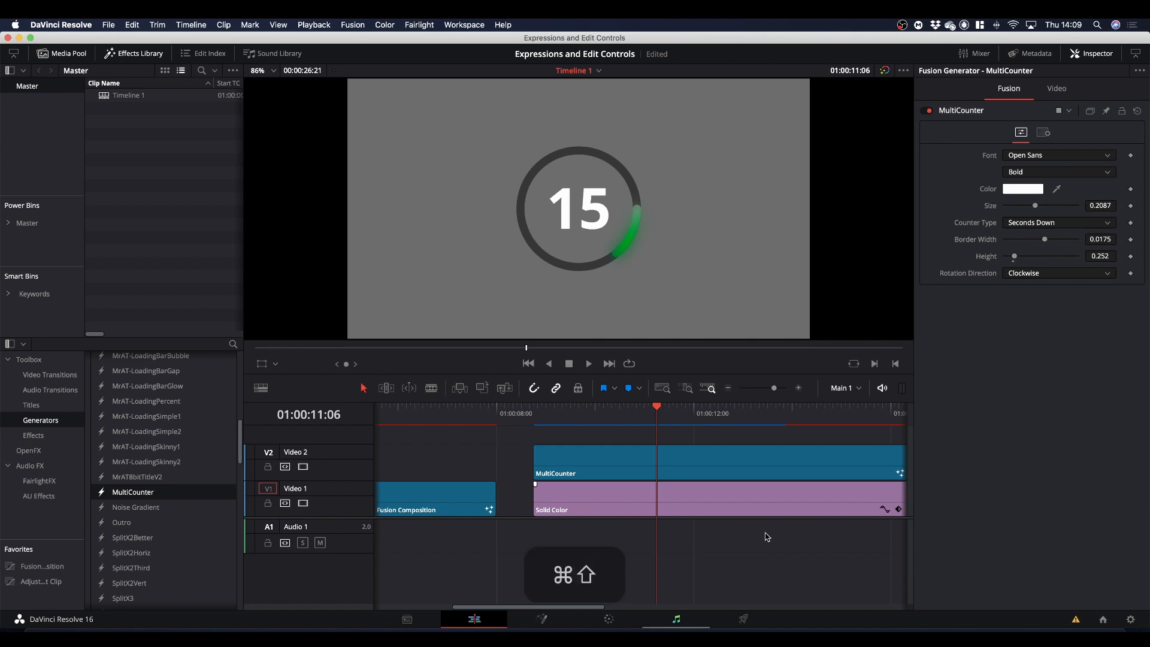